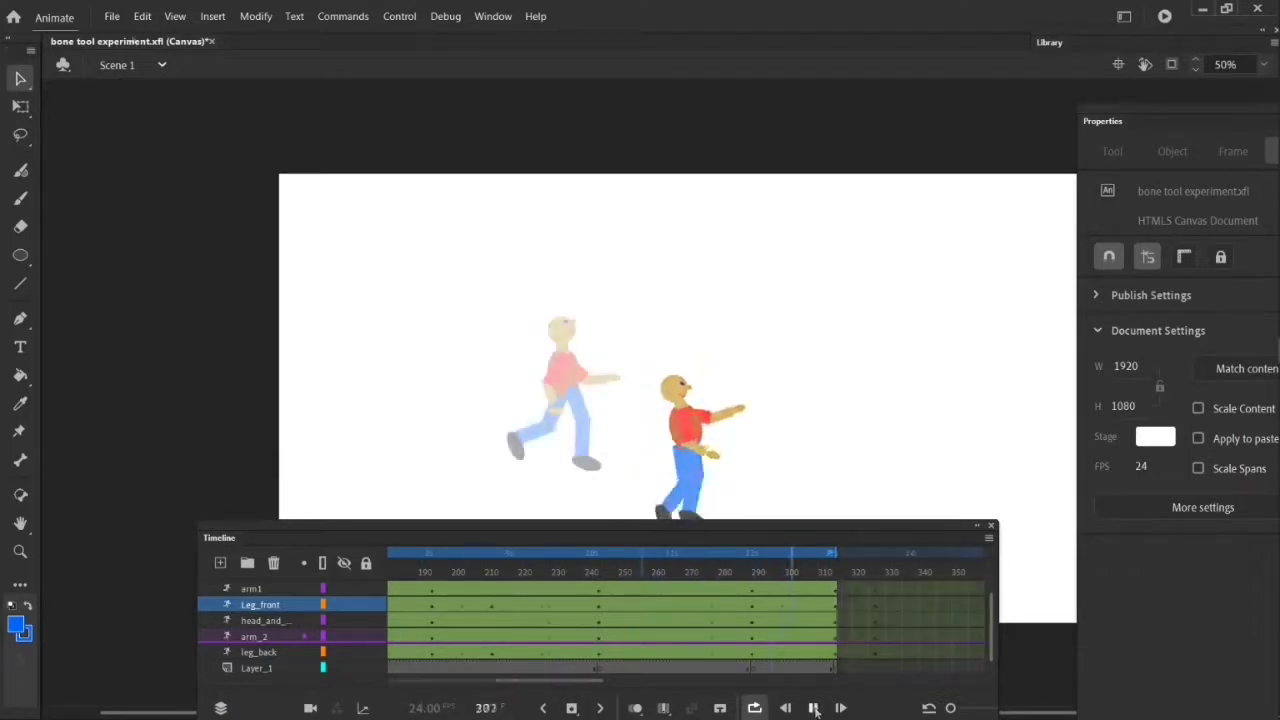
Step: Create a new Full HD 1920 x 1080 HTML5 Canvas document at 24 fps and view the stage at 50%
key(ctrl+n)
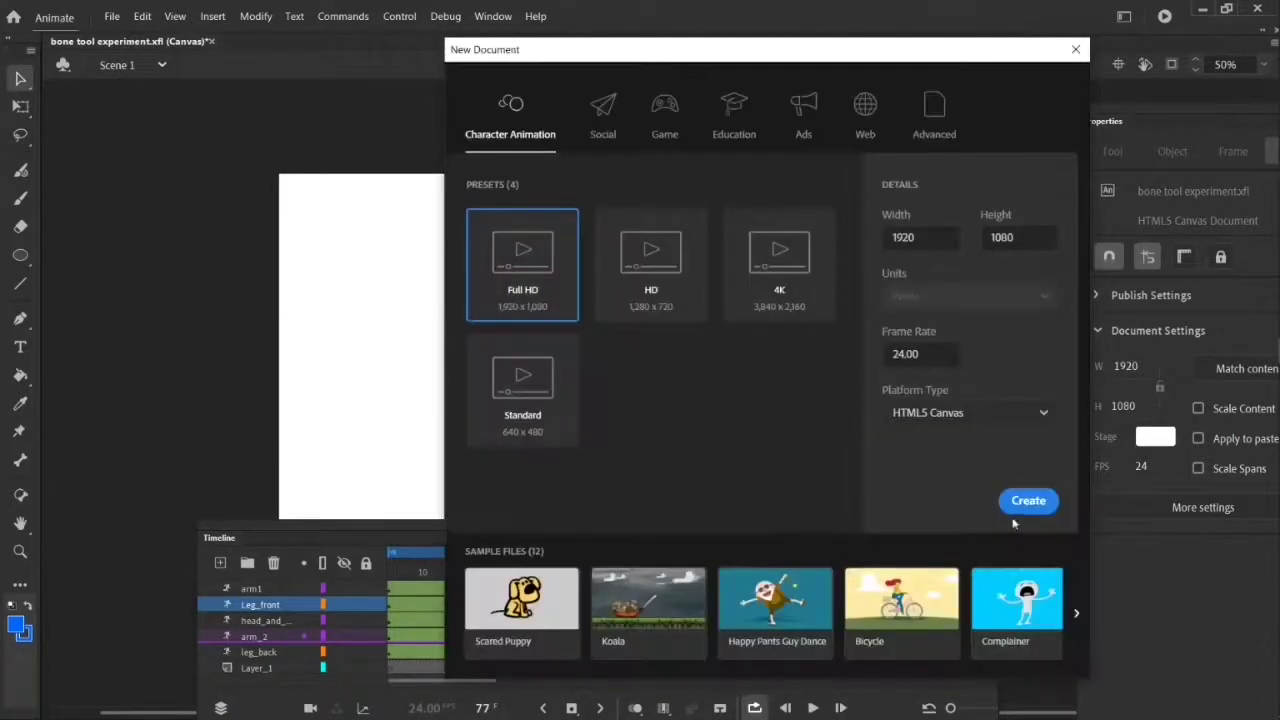
click(1038, 503)
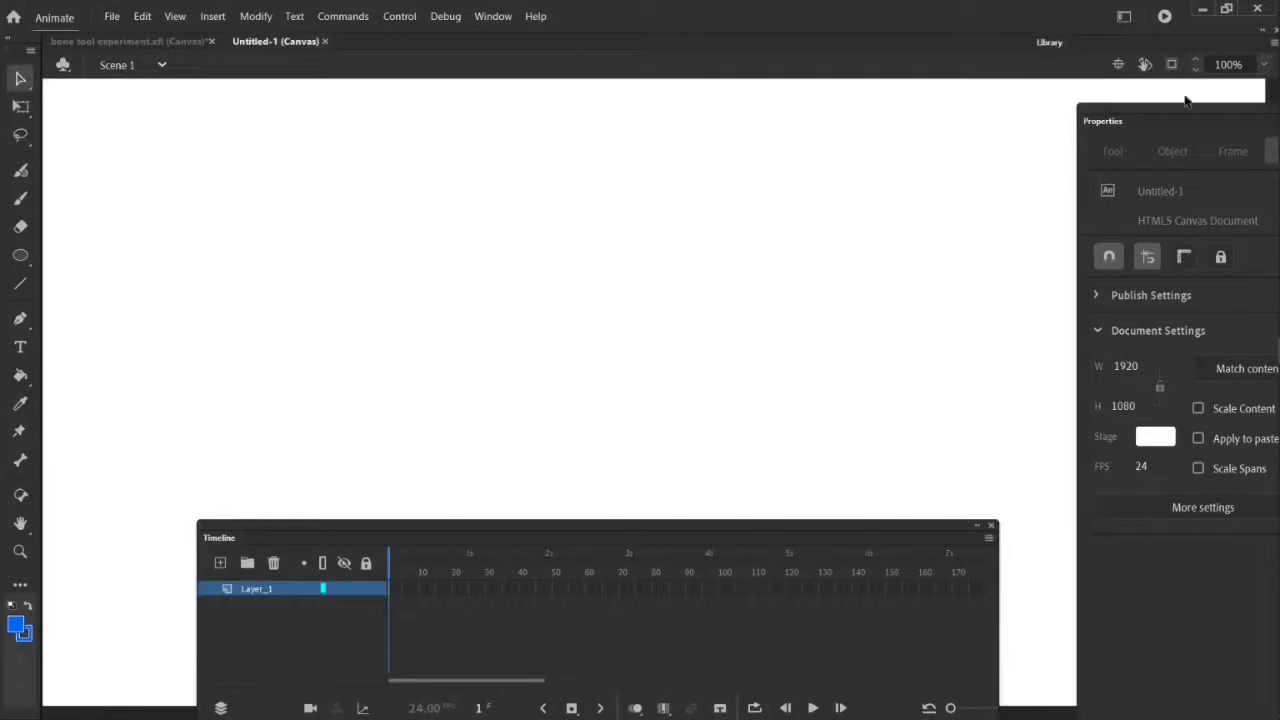
click(1264, 65)
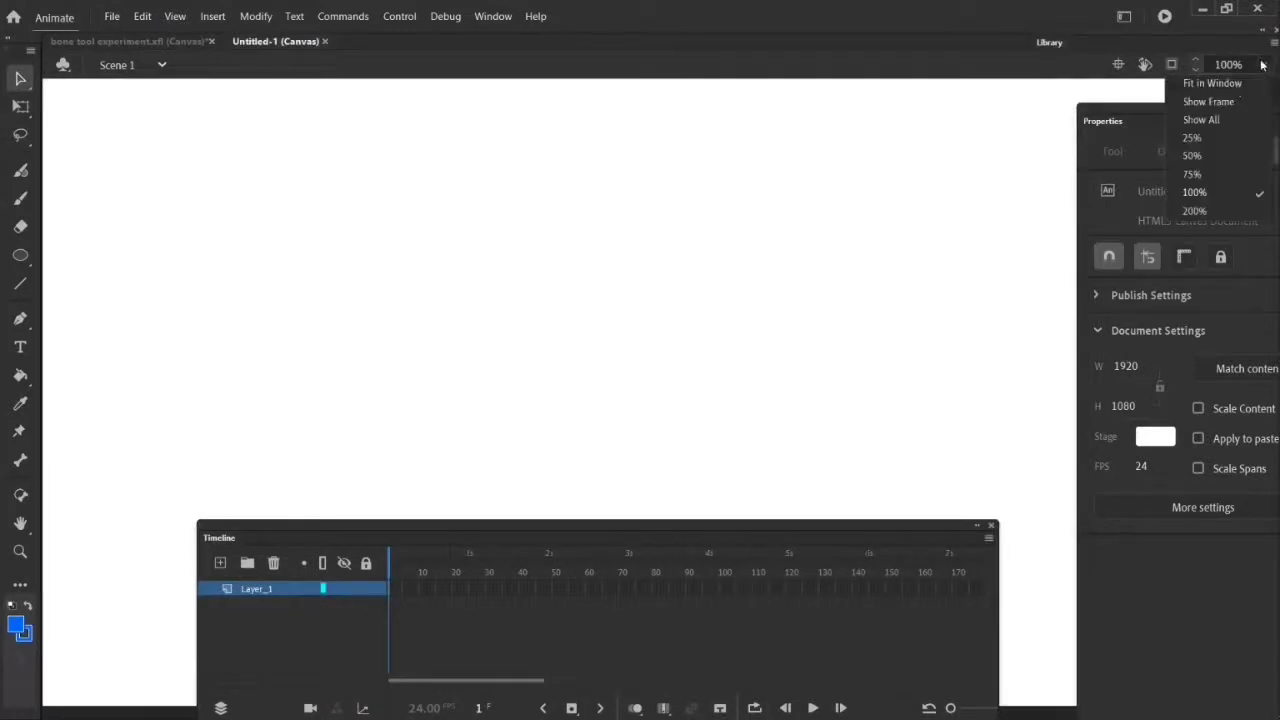
click(1200, 158)
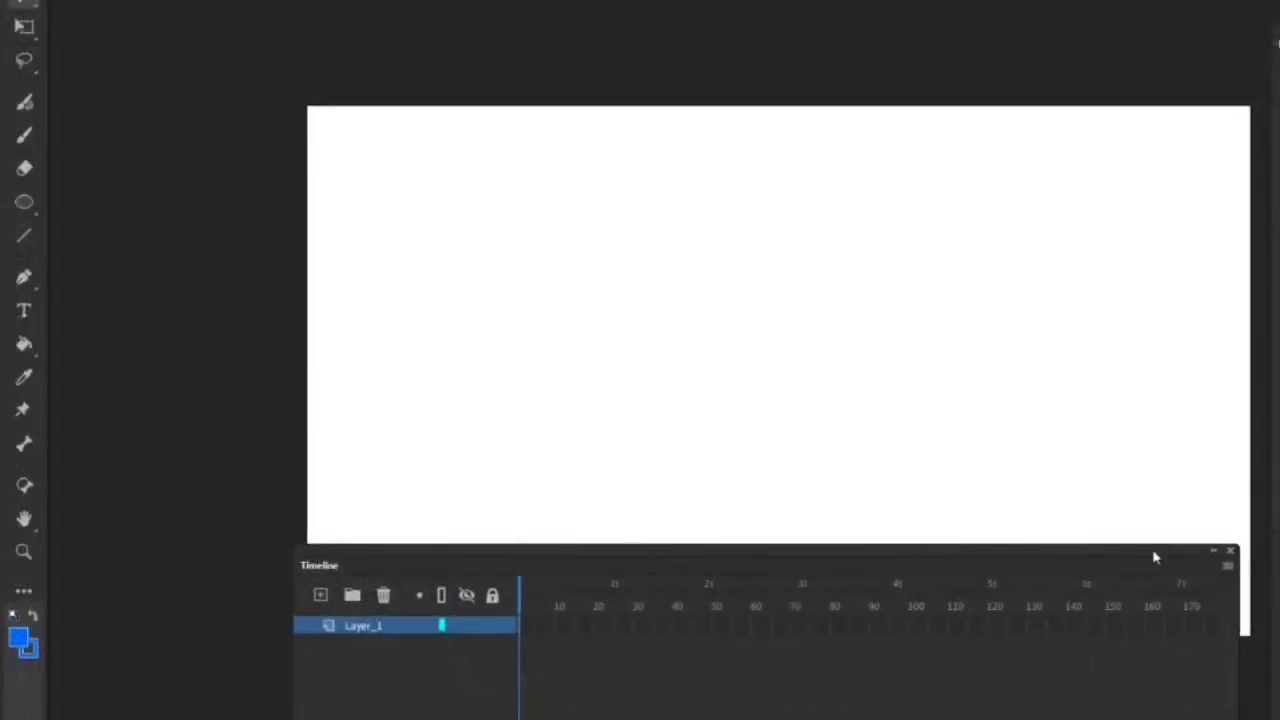
Step: Draw a small peach-filled circle without a stroke near the middle of the stage as the character's head
click(24, 203)
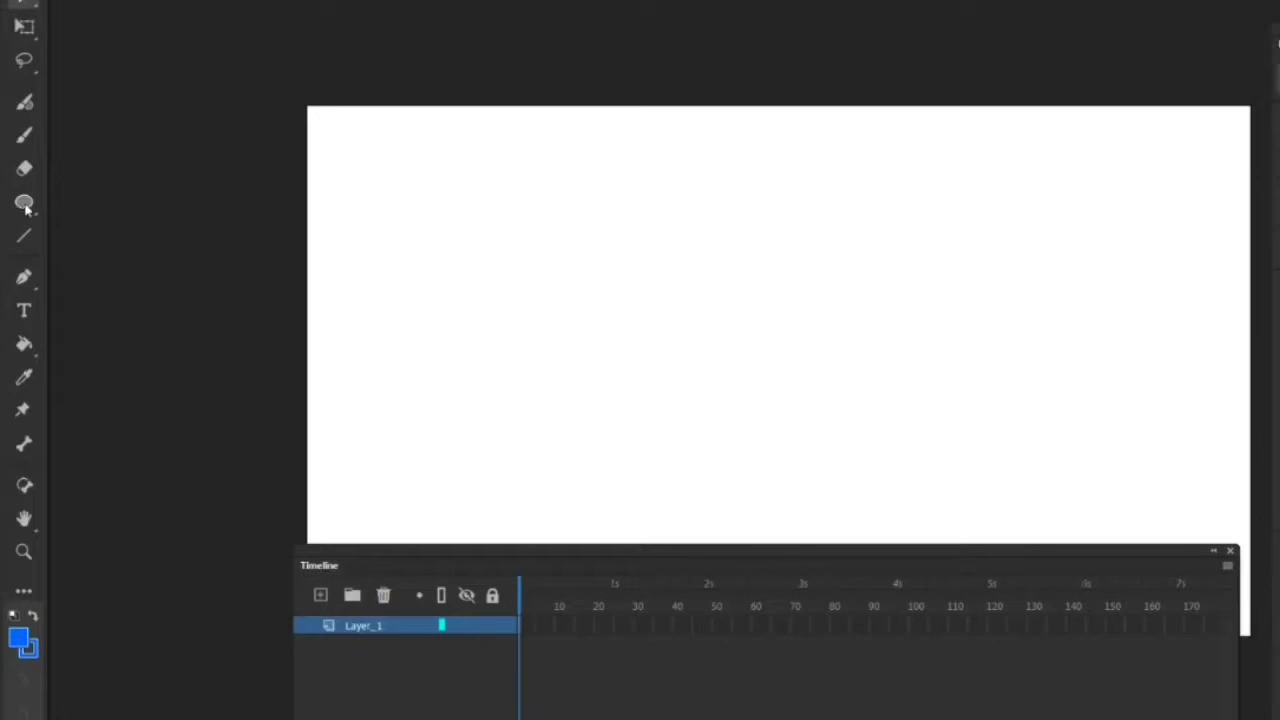
click(20, 637)
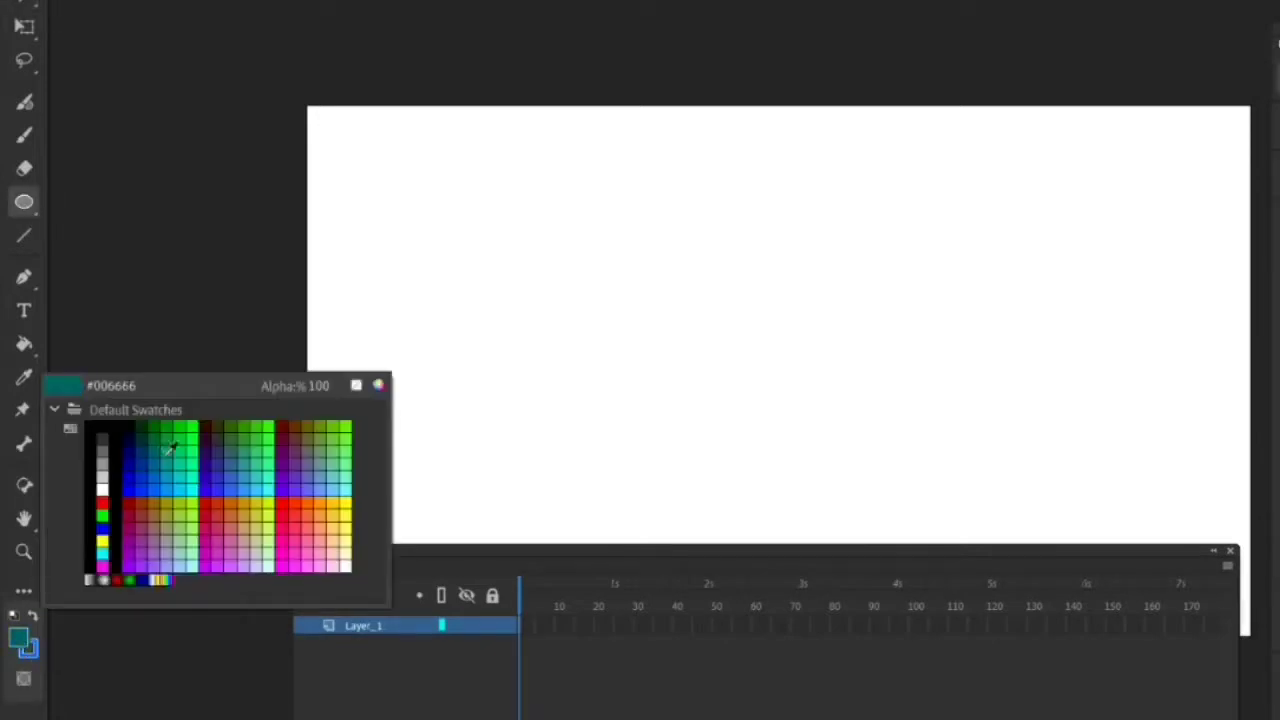
click(40, 648)
click(29, 648)
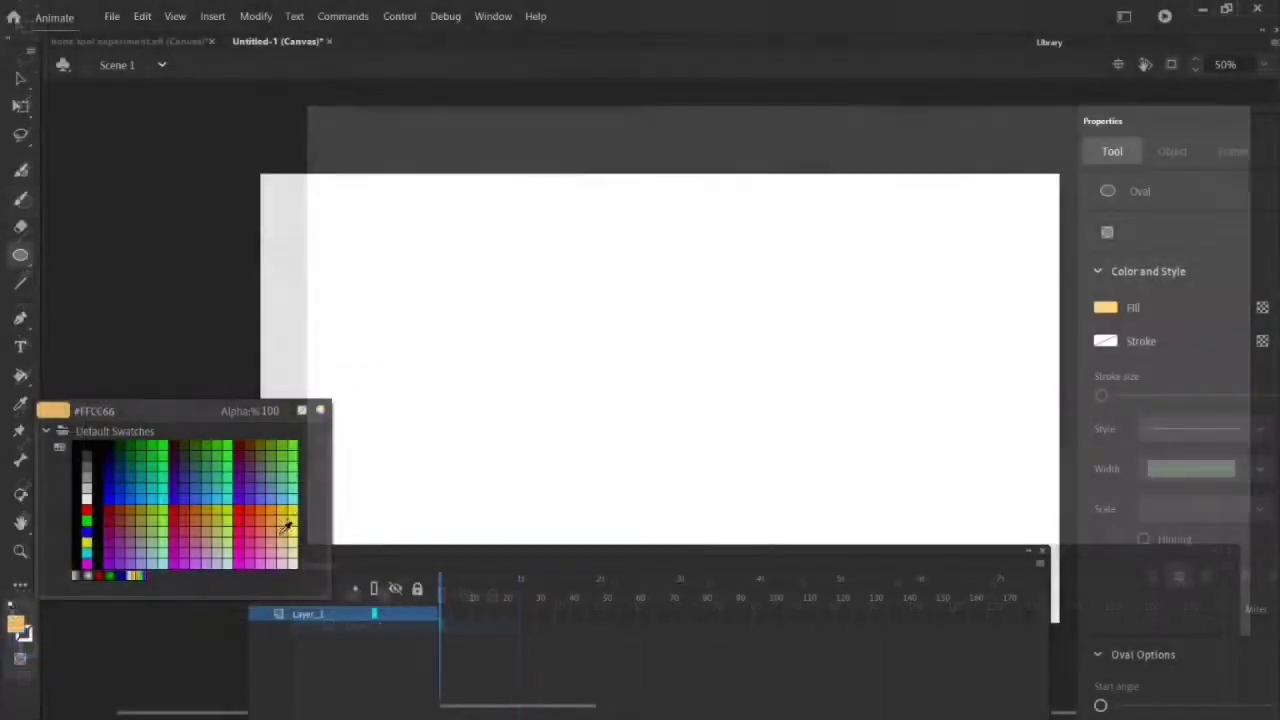
click(287, 527)
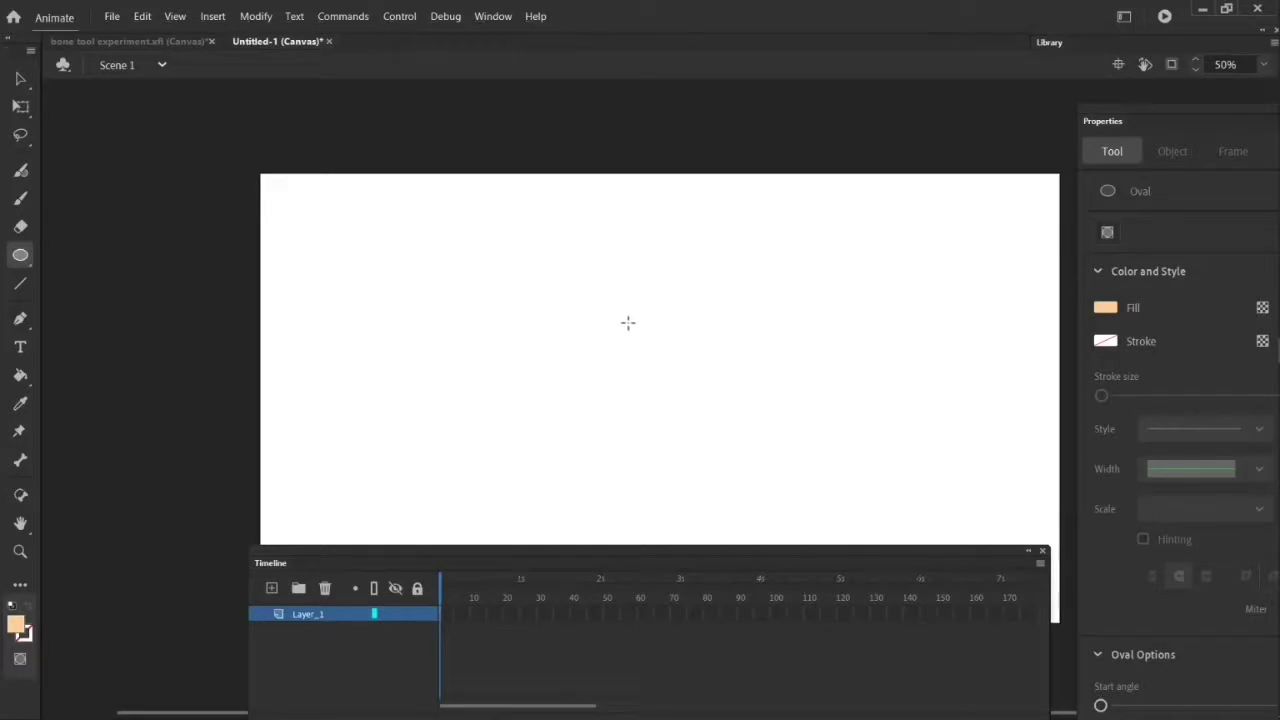
drag(628, 322, 651, 351)
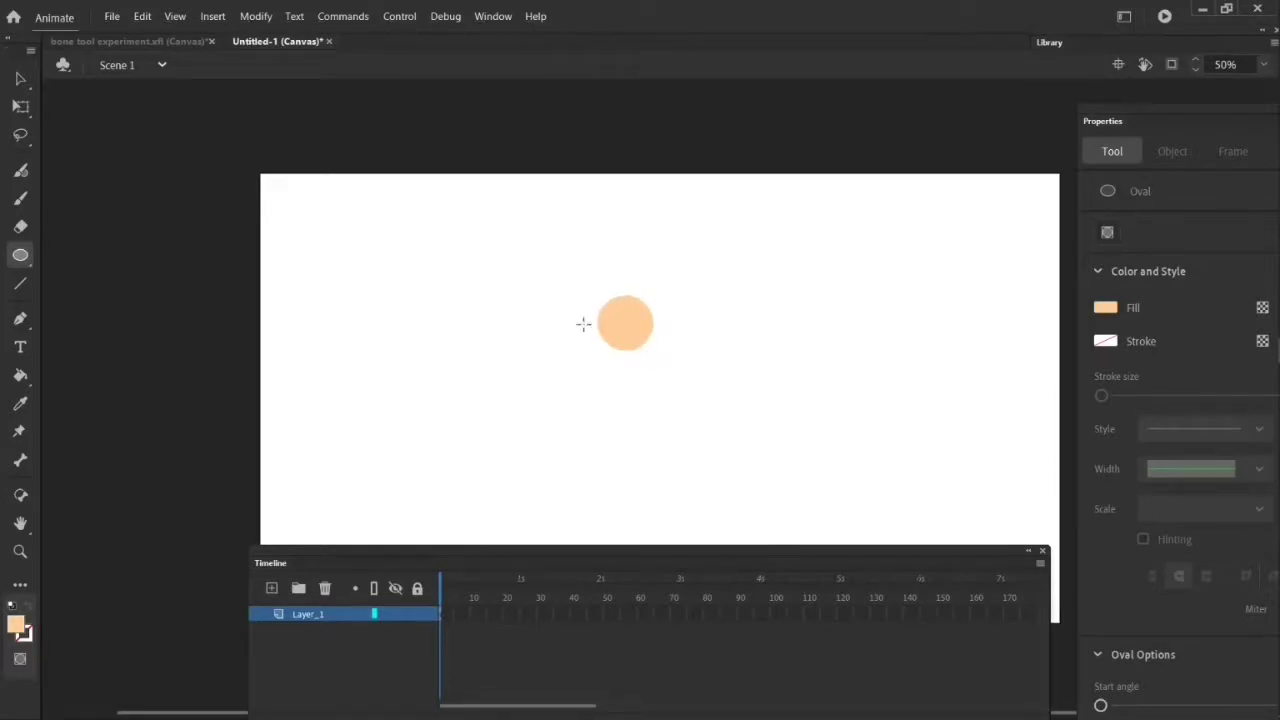
Step: Paint a small peach nose on the head's right edge using the Classic Brush with a round tip and reduced size
click(22, 198)
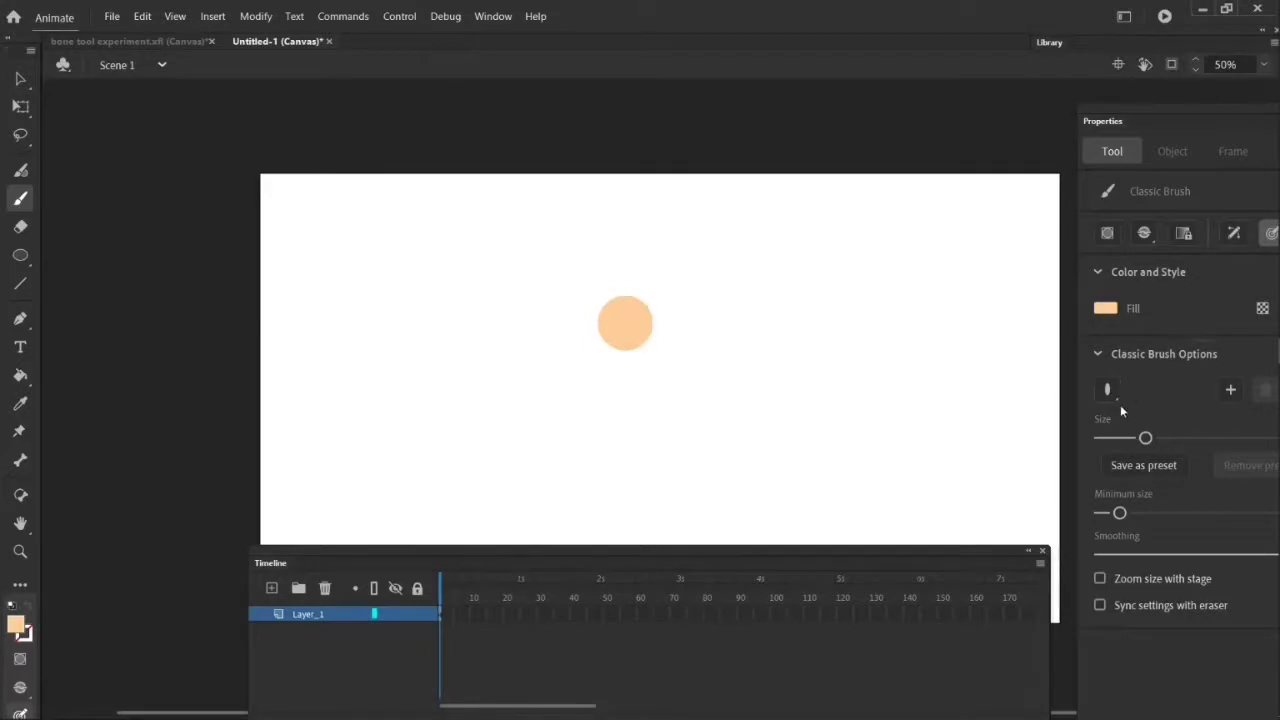
drag(1146, 439, 1121, 444)
click(1107, 389)
click(1109, 430)
drag(1120, 438, 1114, 438)
Step: Paint a blue #0033FF eye and a crimson curved mouth on the head with the brush
click(18, 627)
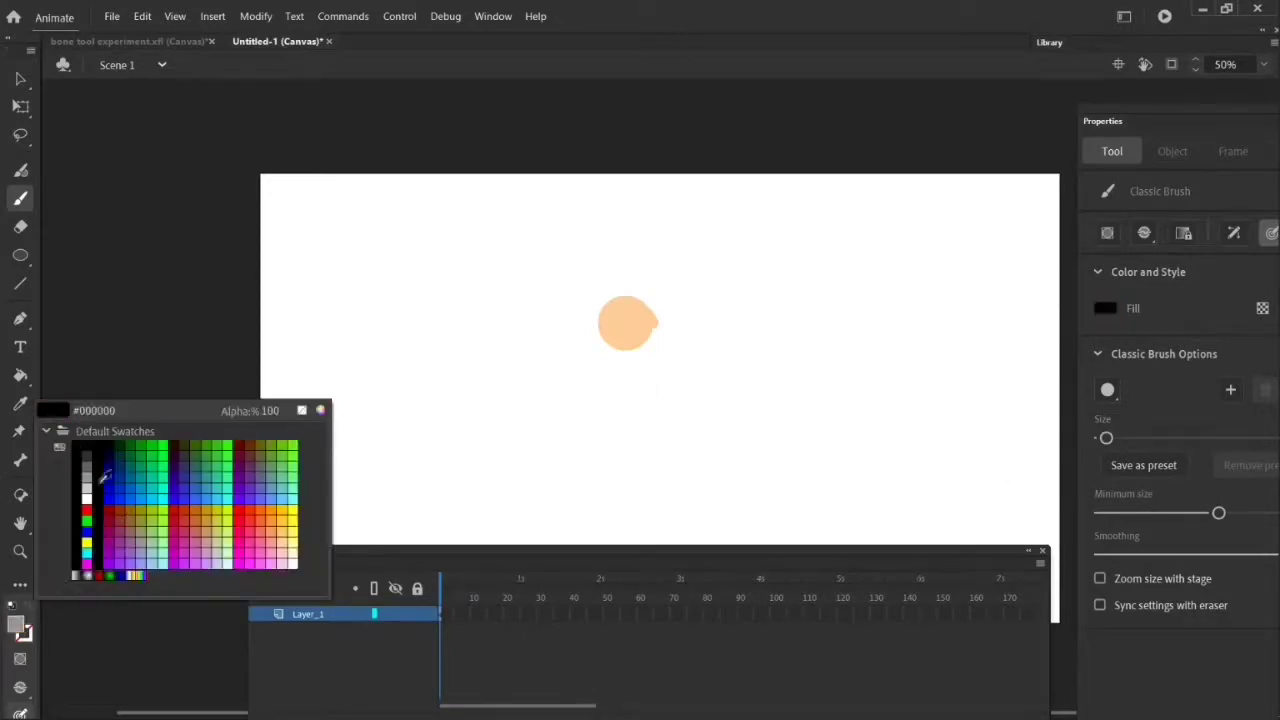
click(86, 531)
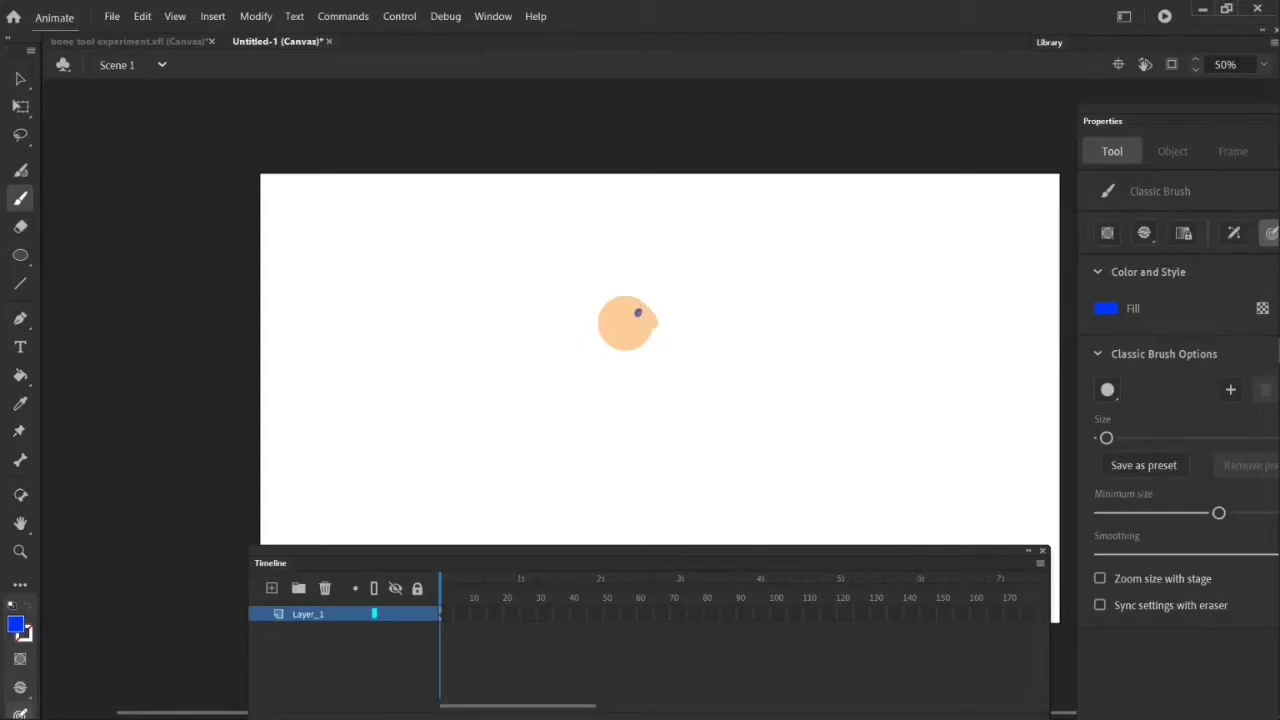
click(640, 311)
click(18, 627)
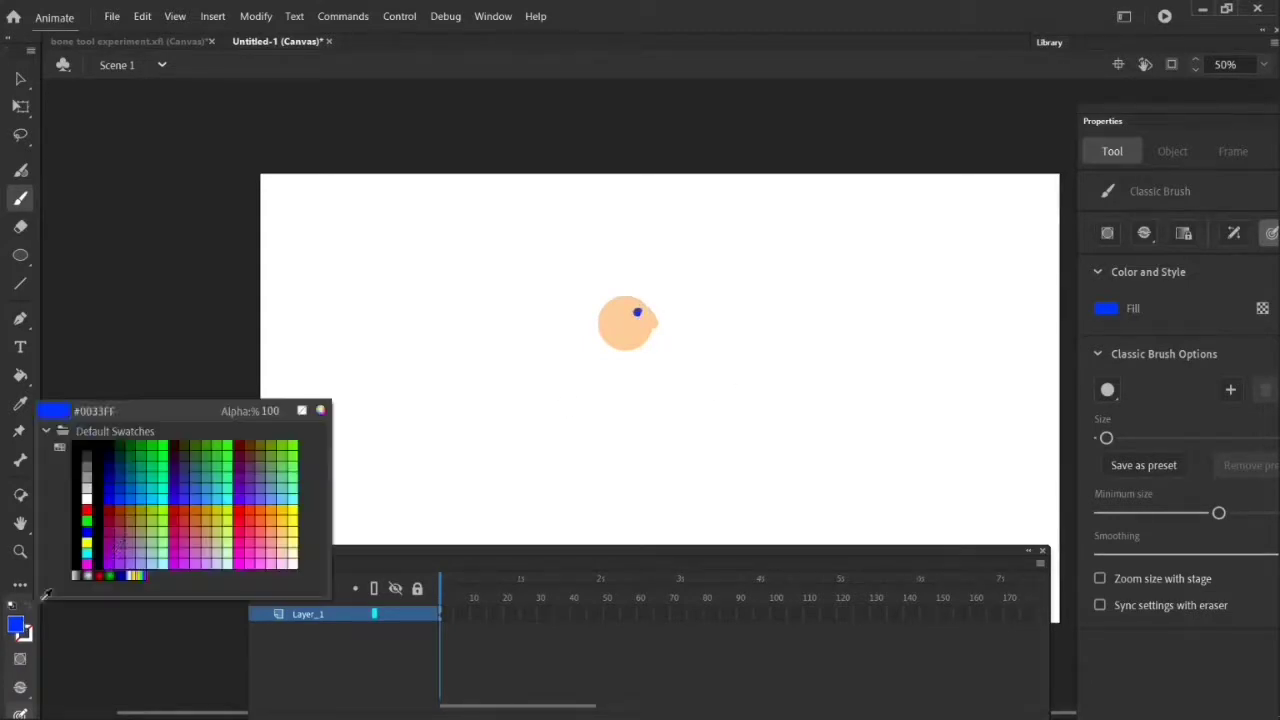
click(180, 523)
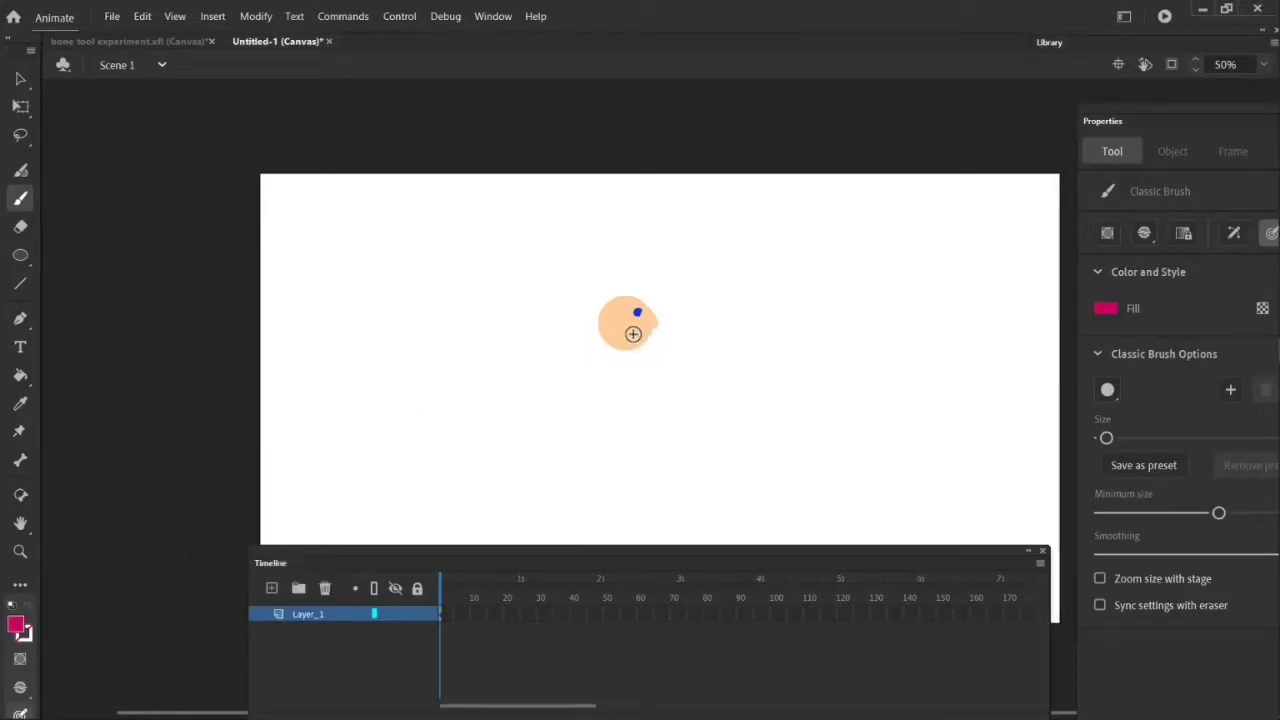
drag(631, 329, 636, 340)
Step: Select the whole head drawing and narrow it with Free Transform to about 118 px wide
click(20, 78)
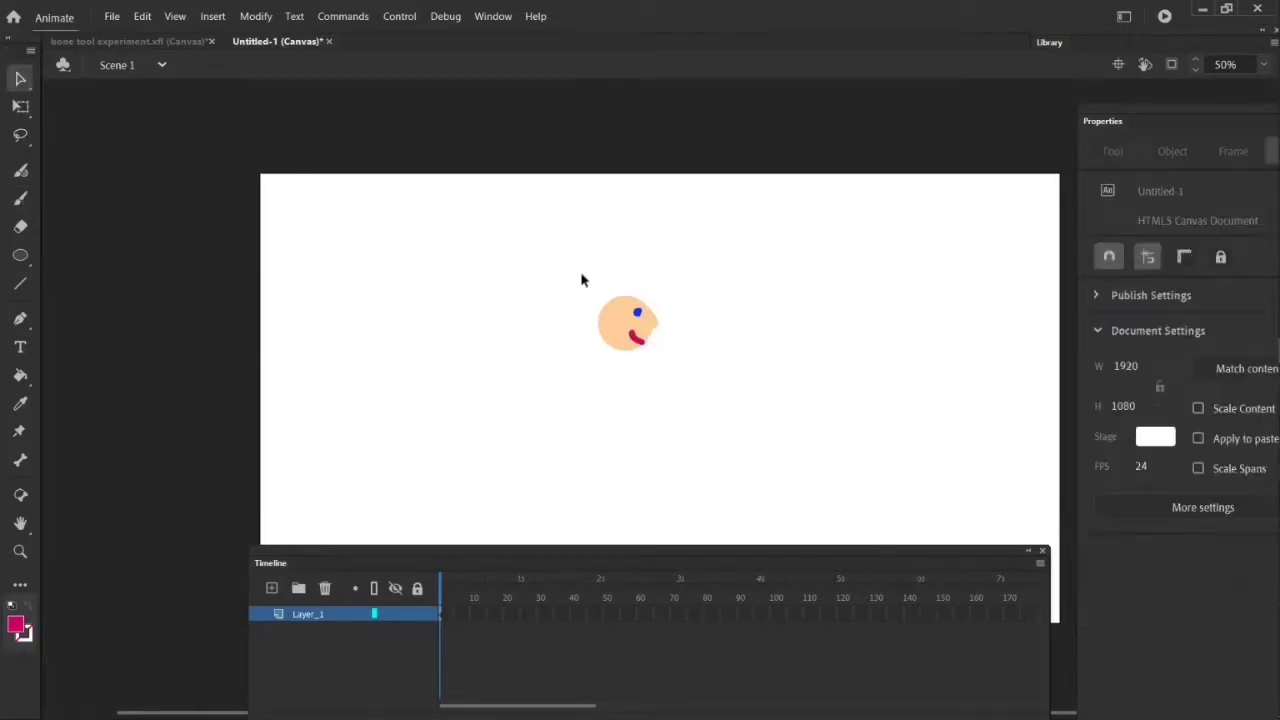
drag(580, 277, 650, 366)
click(20, 106)
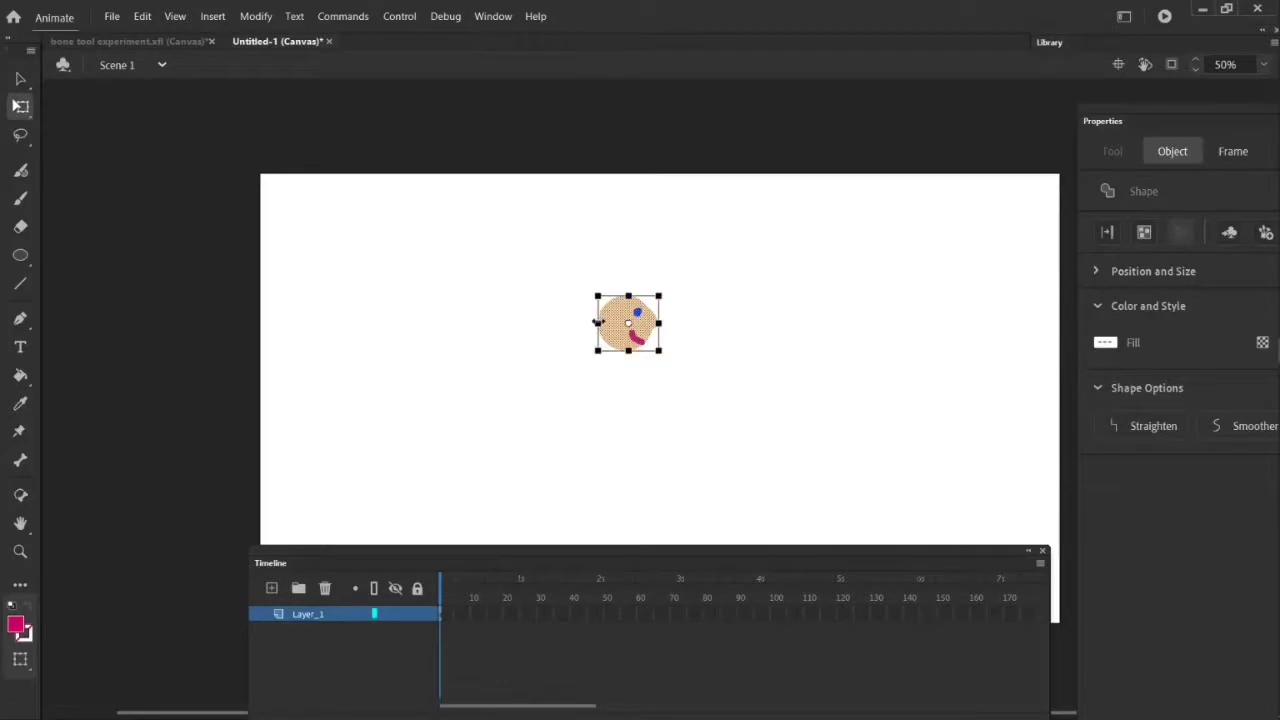
drag(596, 322, 603, 322)
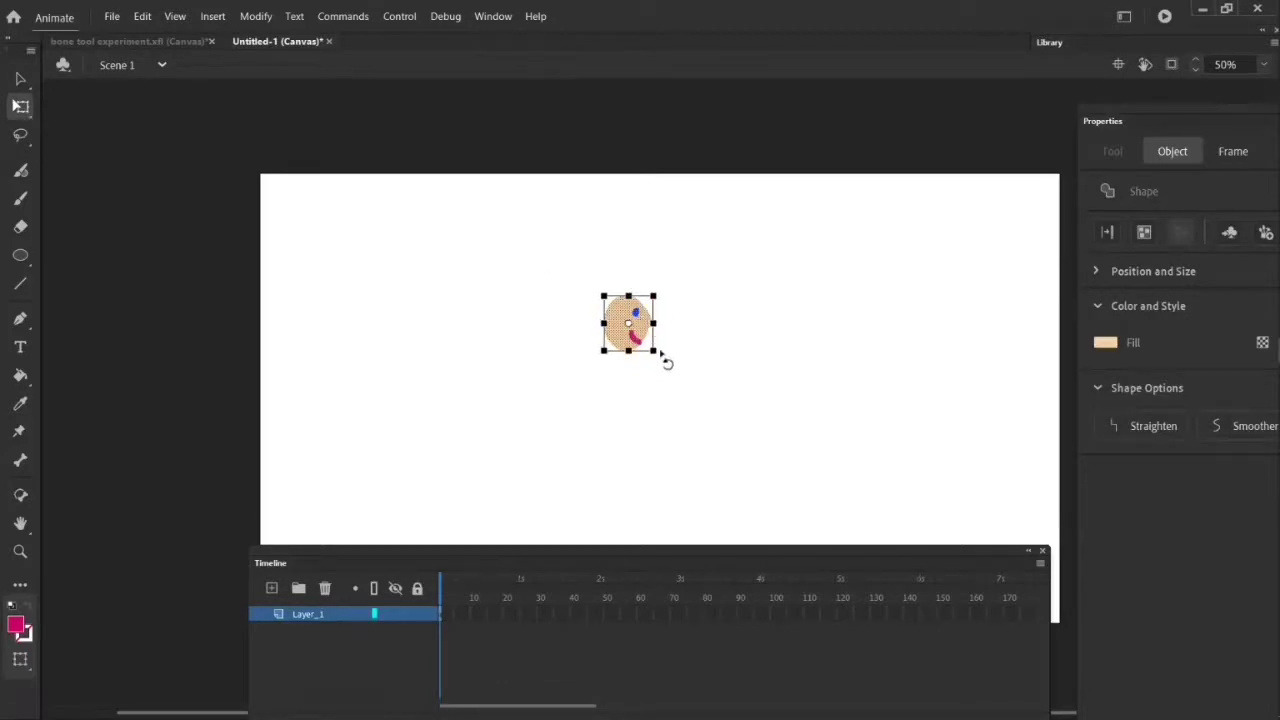
Step: Convert the selected head drawing to a movie clip symbol named "head"
key(v)
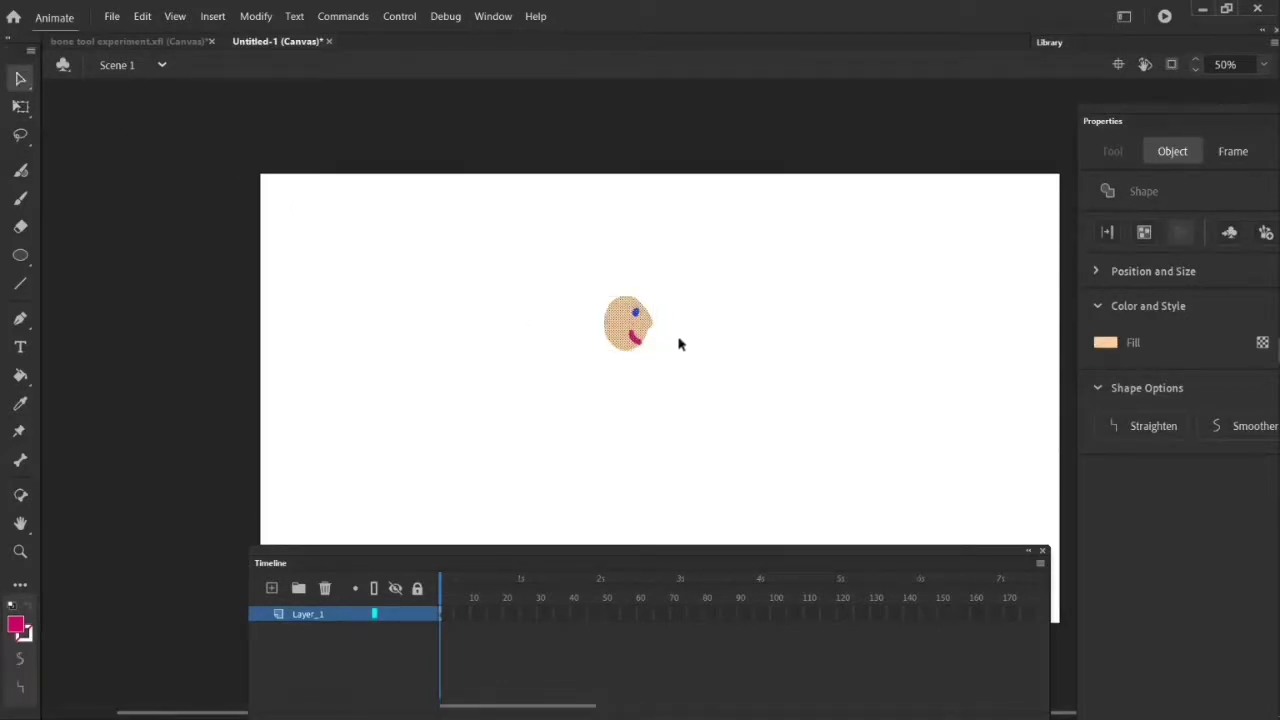
right_click(637, 326)
click(735, 692)
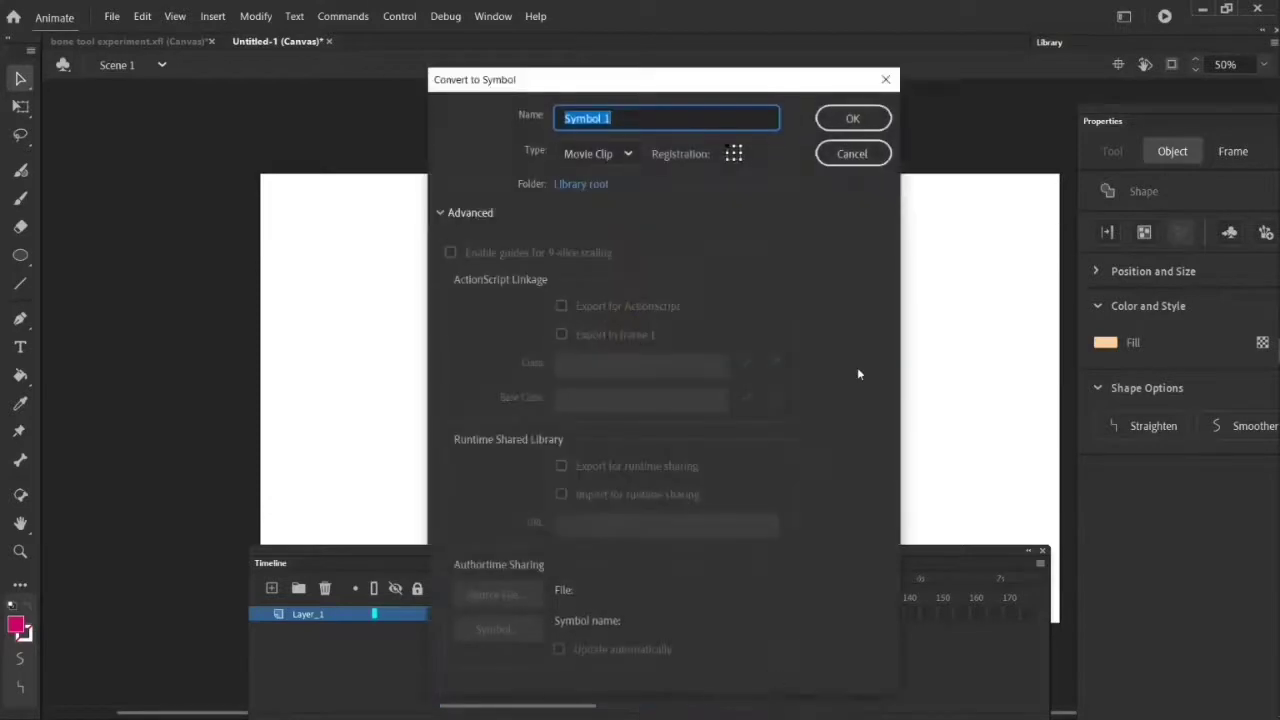
text(head)
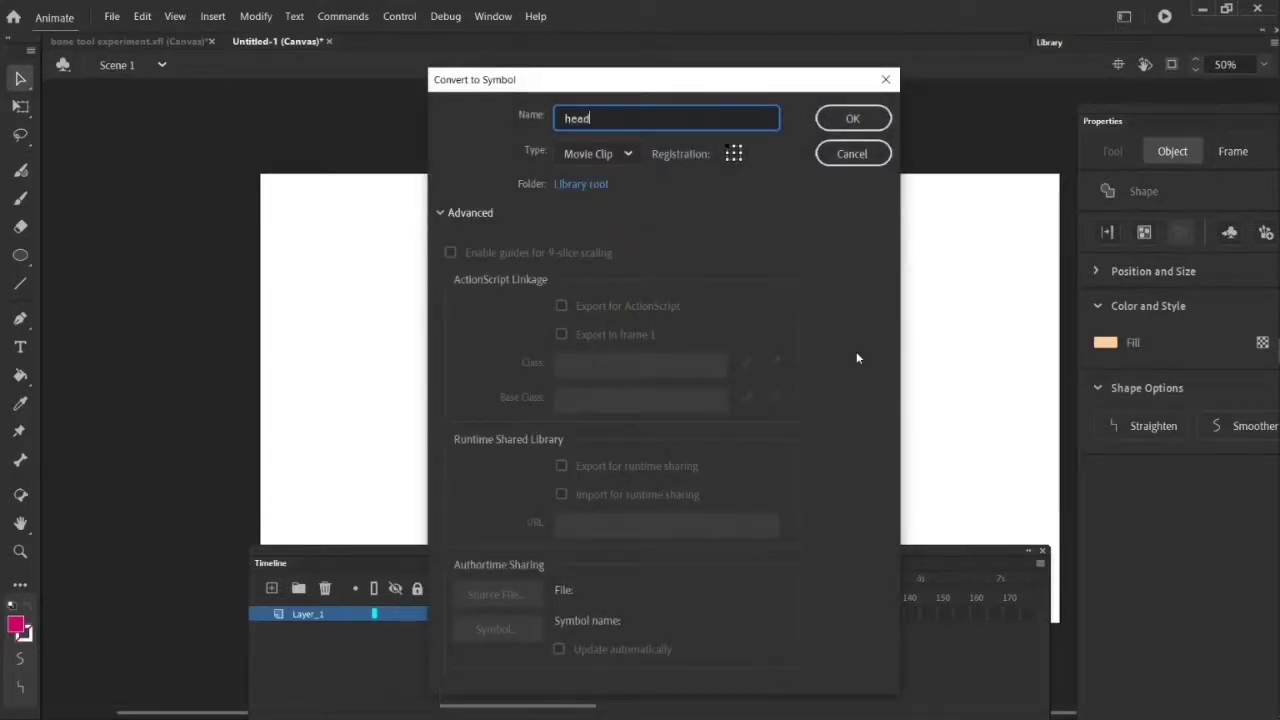
click(838, 121)
click(111, 162)
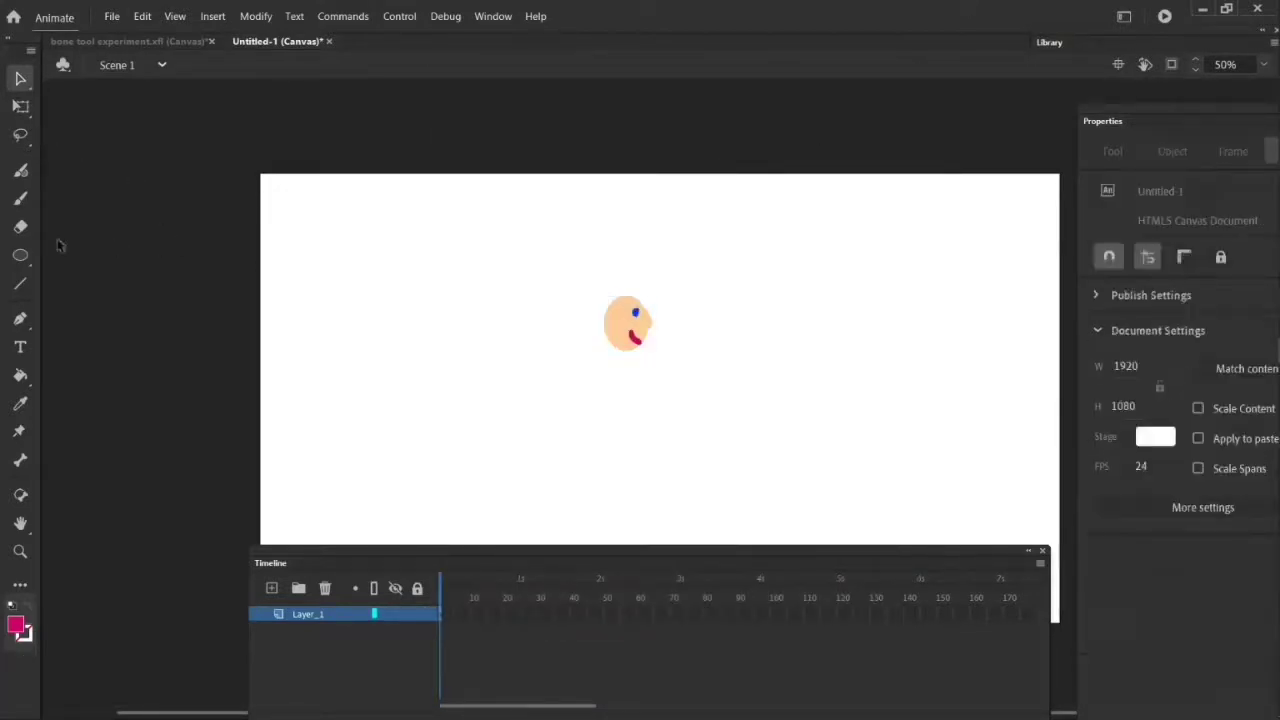
Step: Draw a neck square of about 56 px below the head, filled with the peach colour sampled from the face
click(20, 258)
click(72, 258)
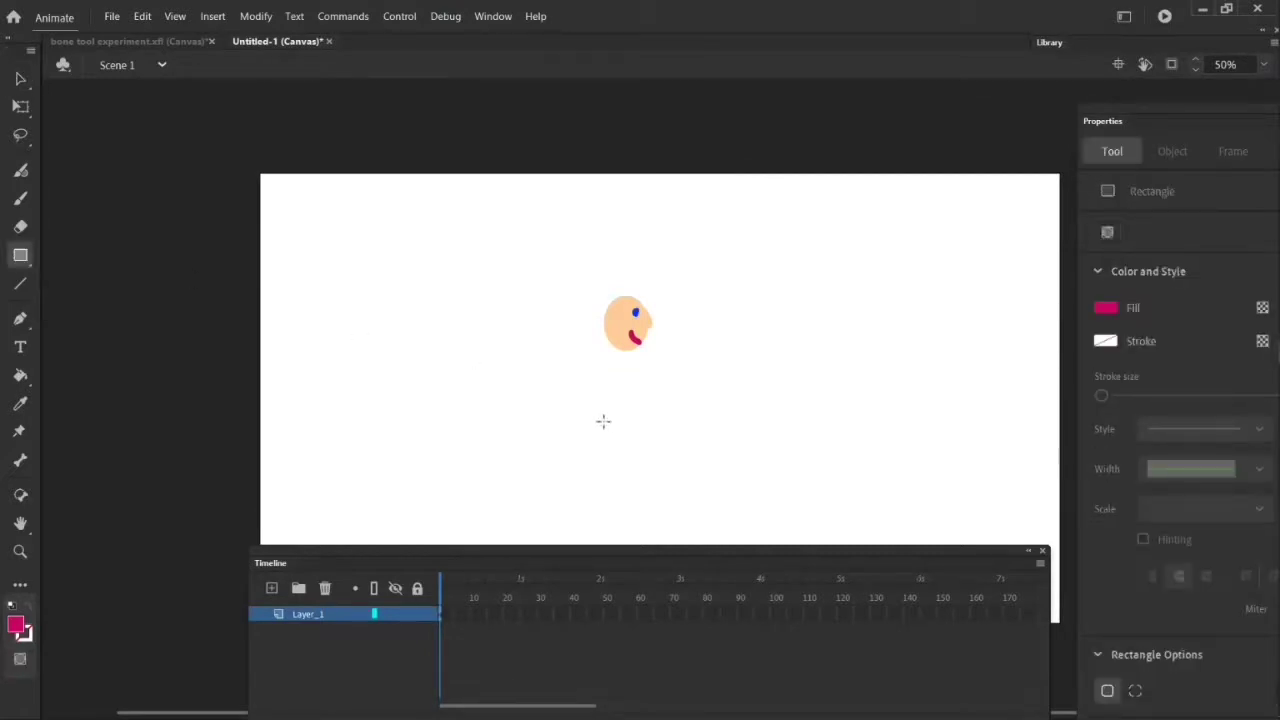
click(18, 628)
click(624, 311)
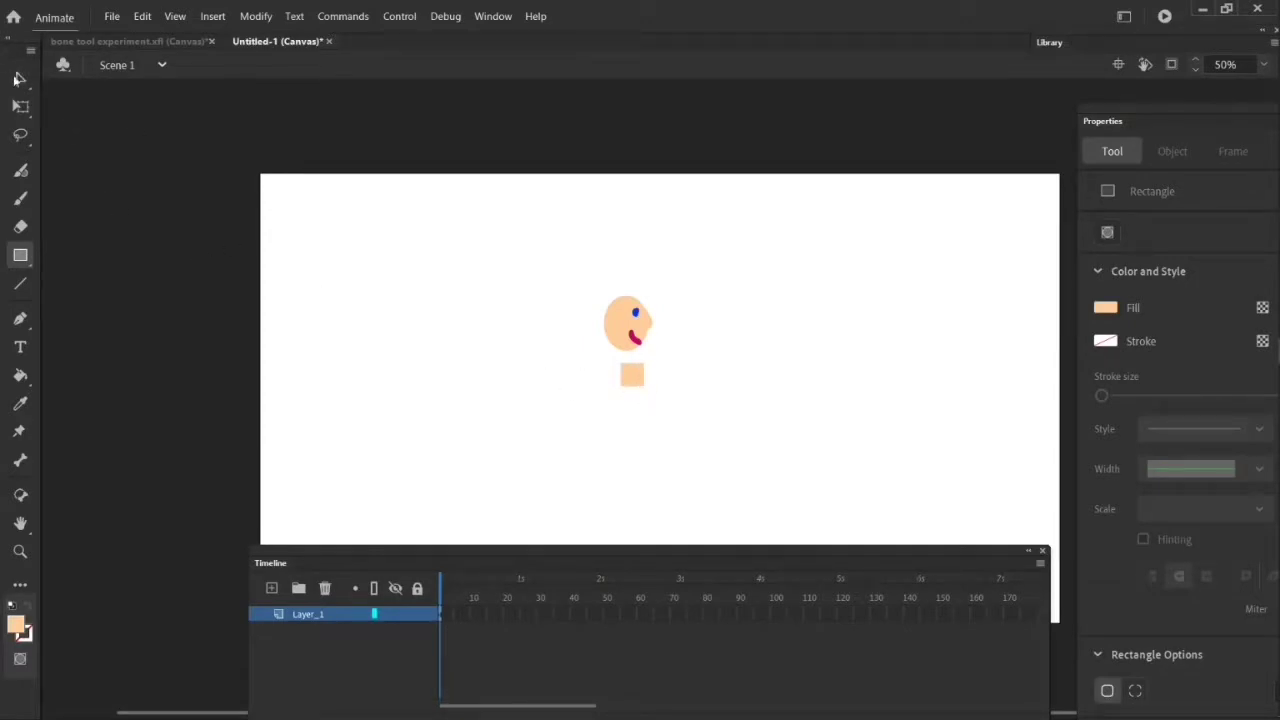
Step: Convert the peach square to a movie clip symbol named "neck"
click(17, 80)
drag(612, 358, 654, 390)
right_click(637, 377)
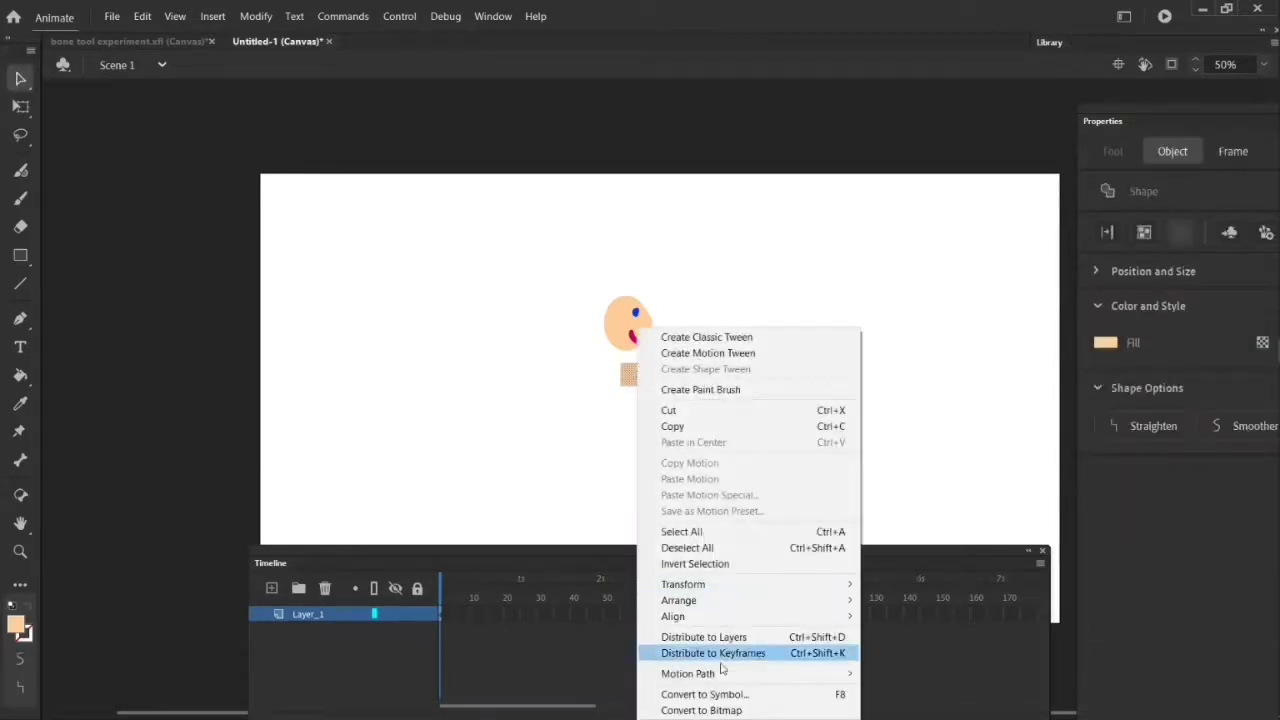
click(765, 696)
text(neck)
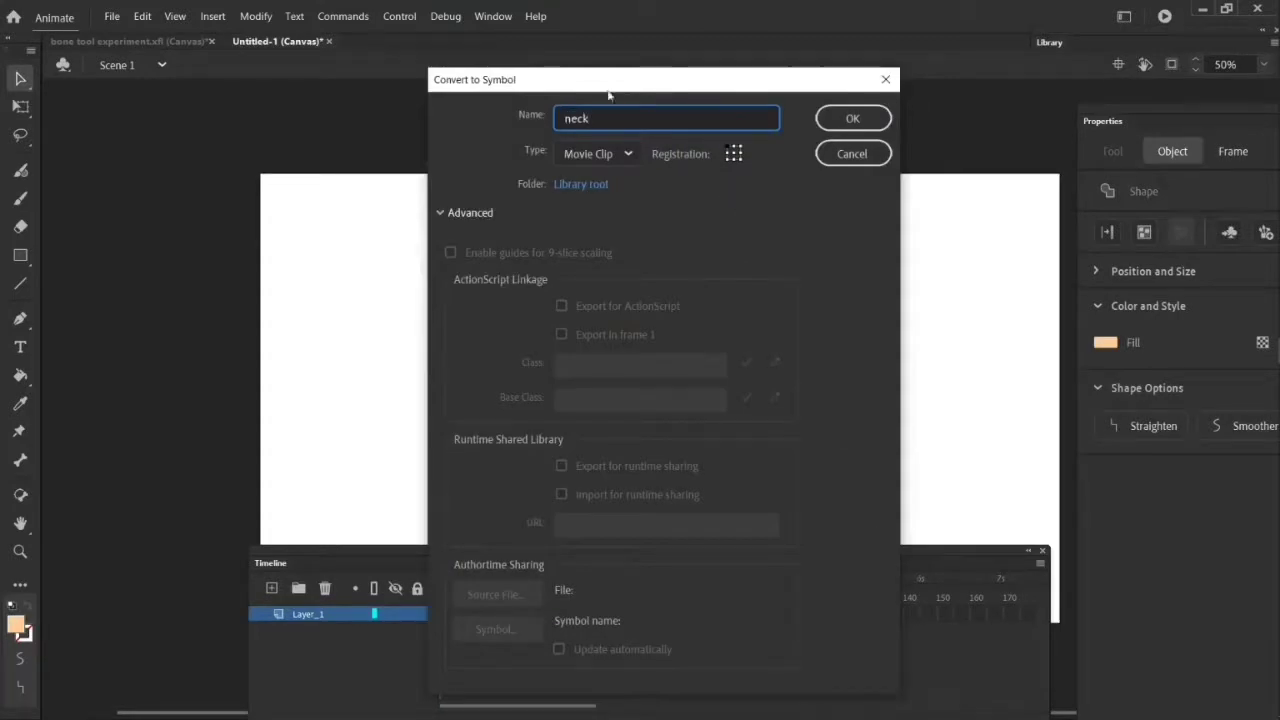
key(Return)
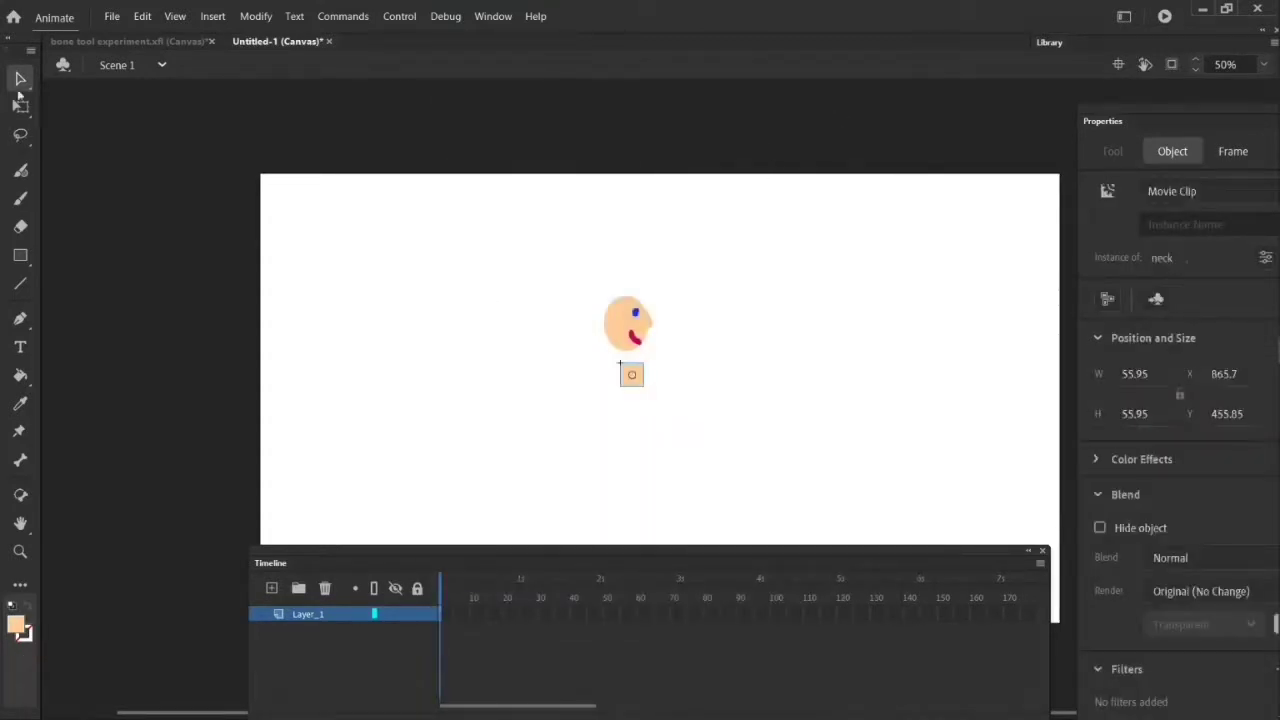
click(132, 143)
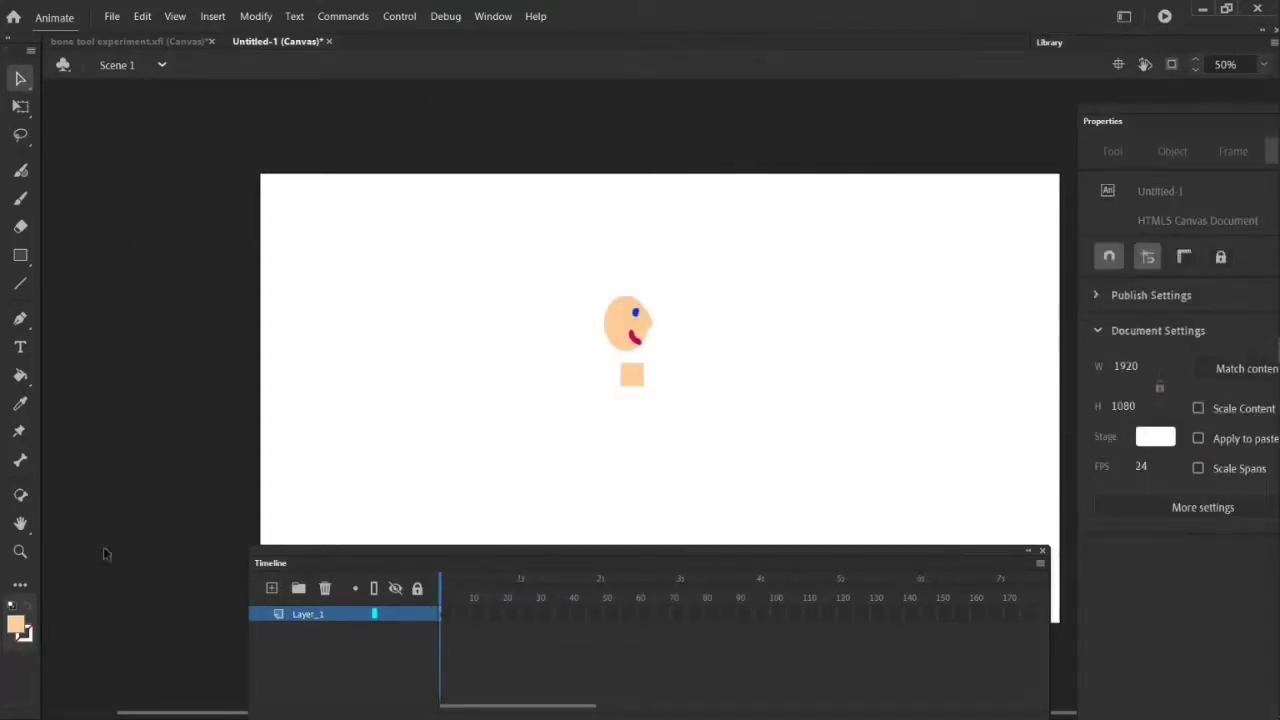
Step: Draw a red rectangle about 106 x 190 px beside the head and convert it to a movie clip symbol named "torso"
click(20, 256)
drag(794, 330, 840, 410)
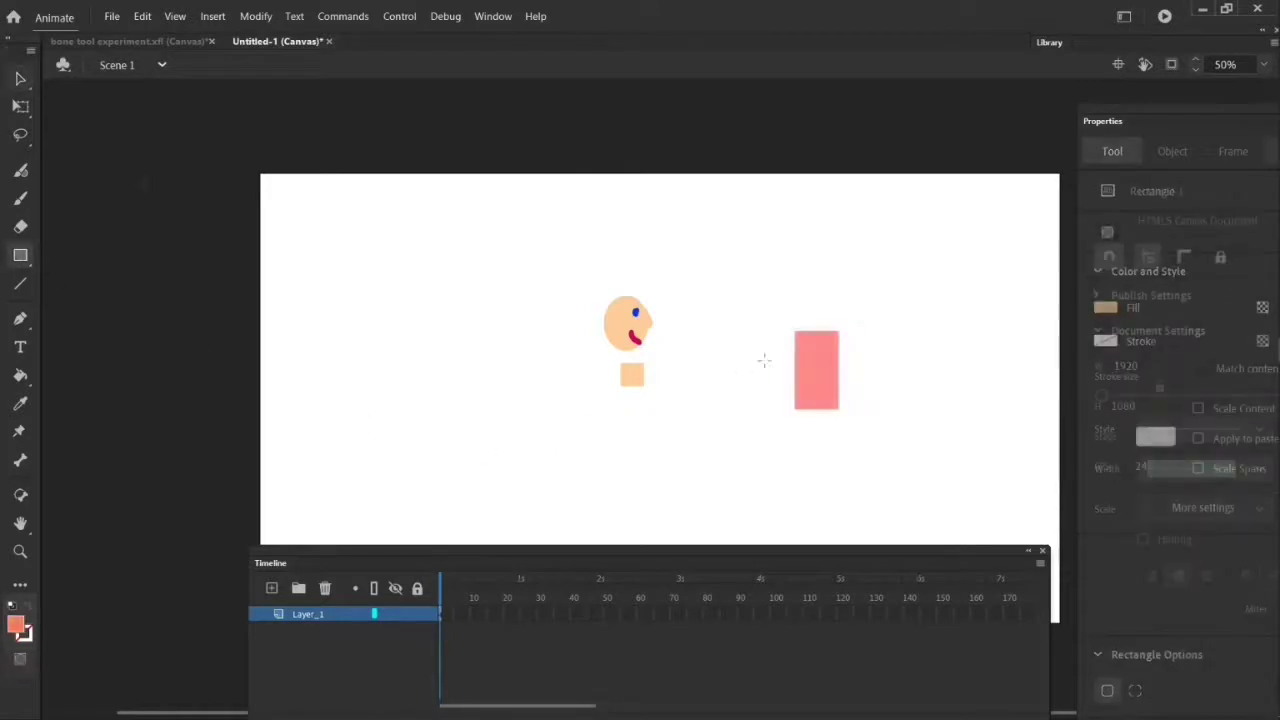
right_click(824, 372)
click(905, 691)
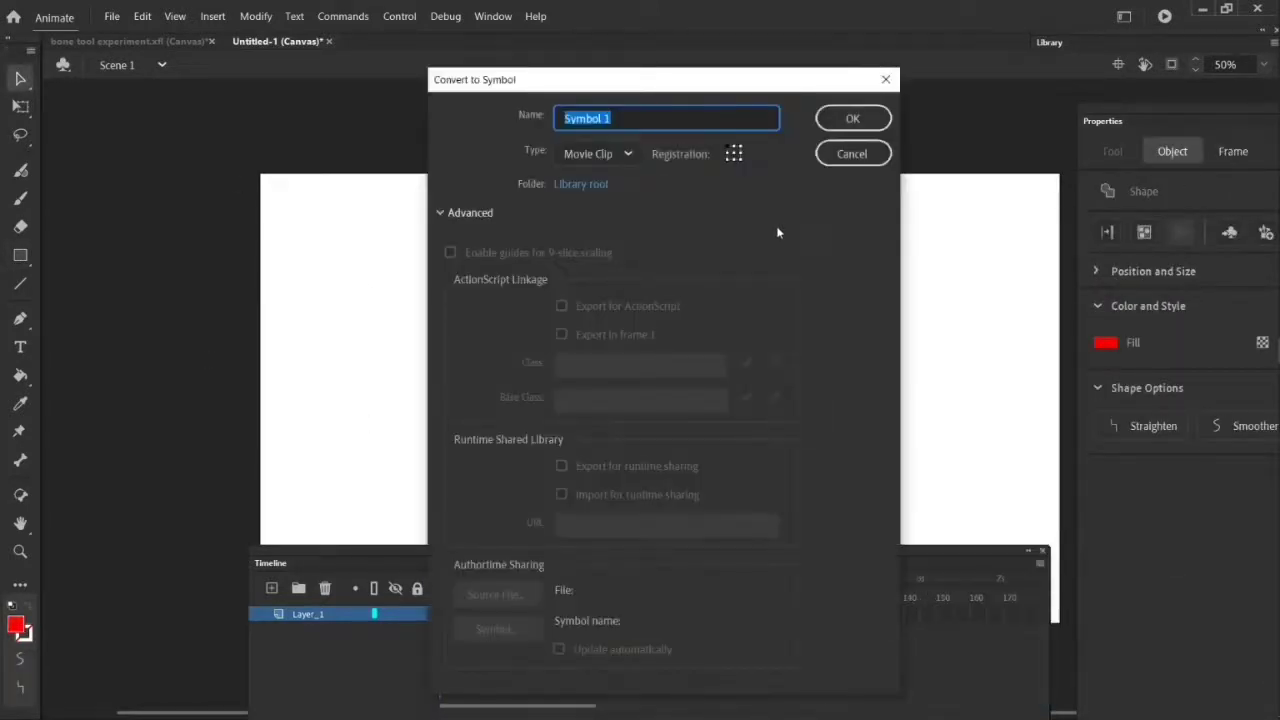
text(torso)
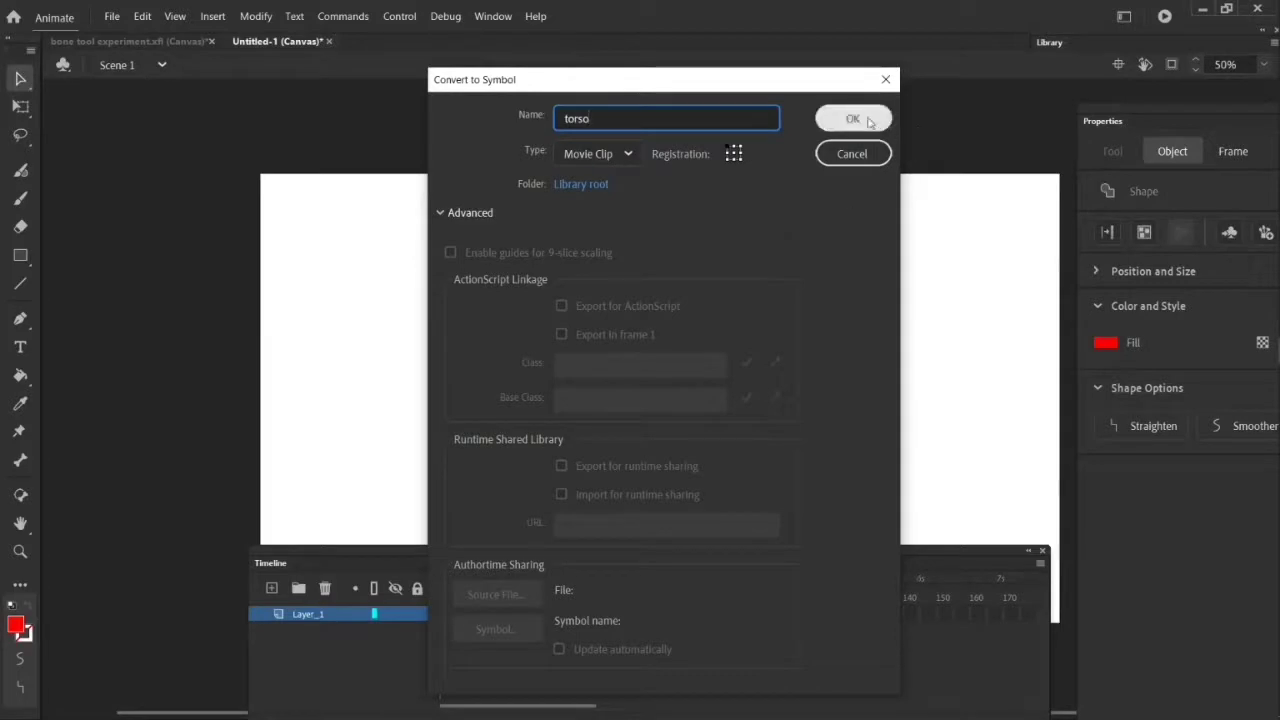
click(862, 119)
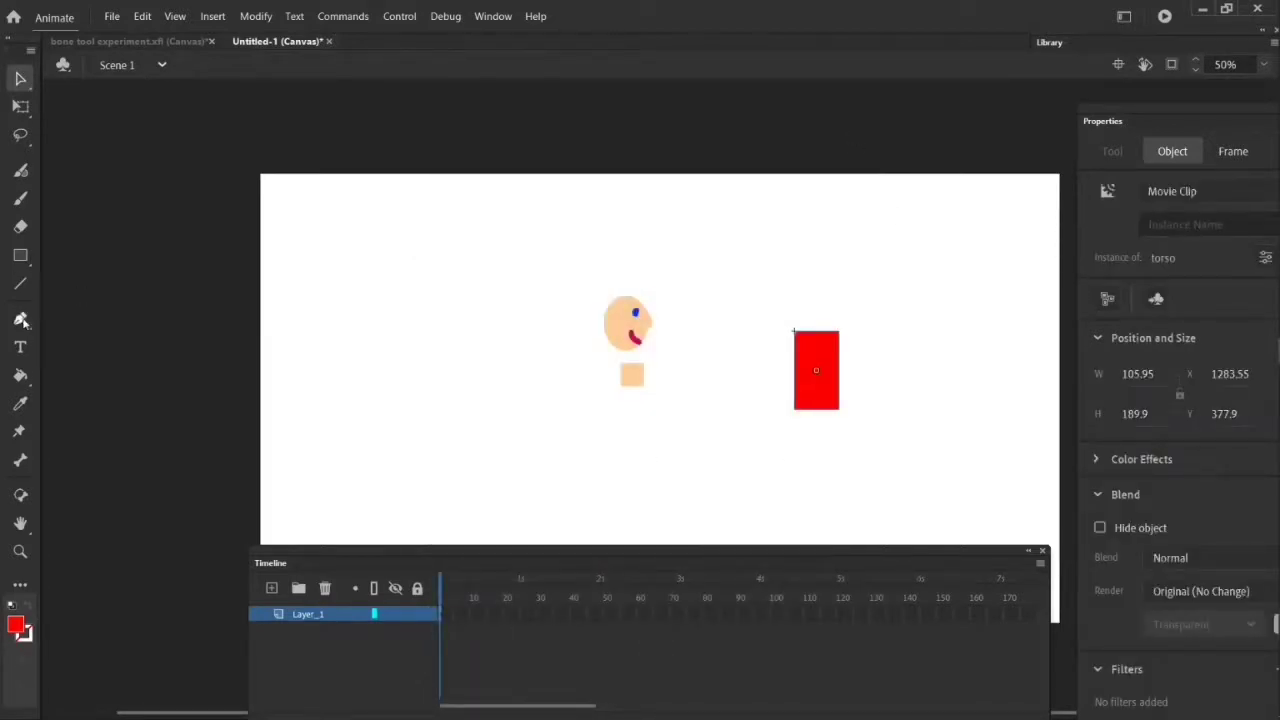
Step: Move the red torso under the neck and lower the head onto the neck
click(20, 198)
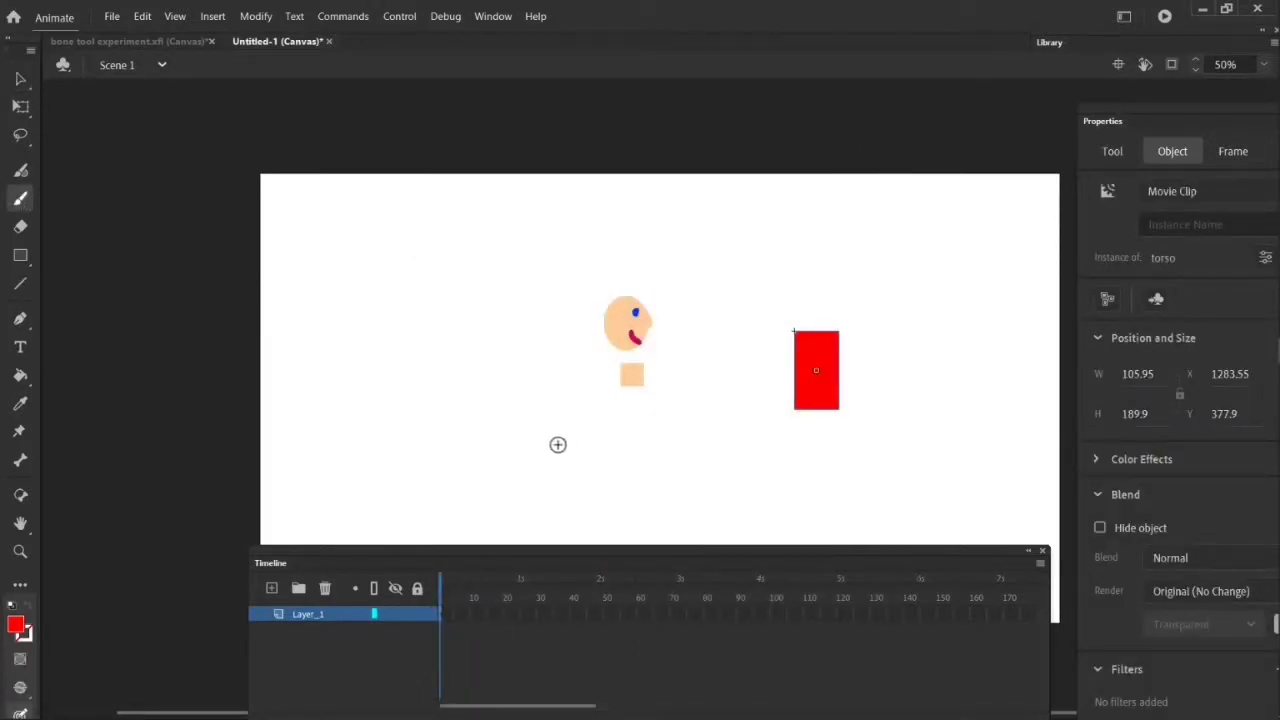
click(20, 78)
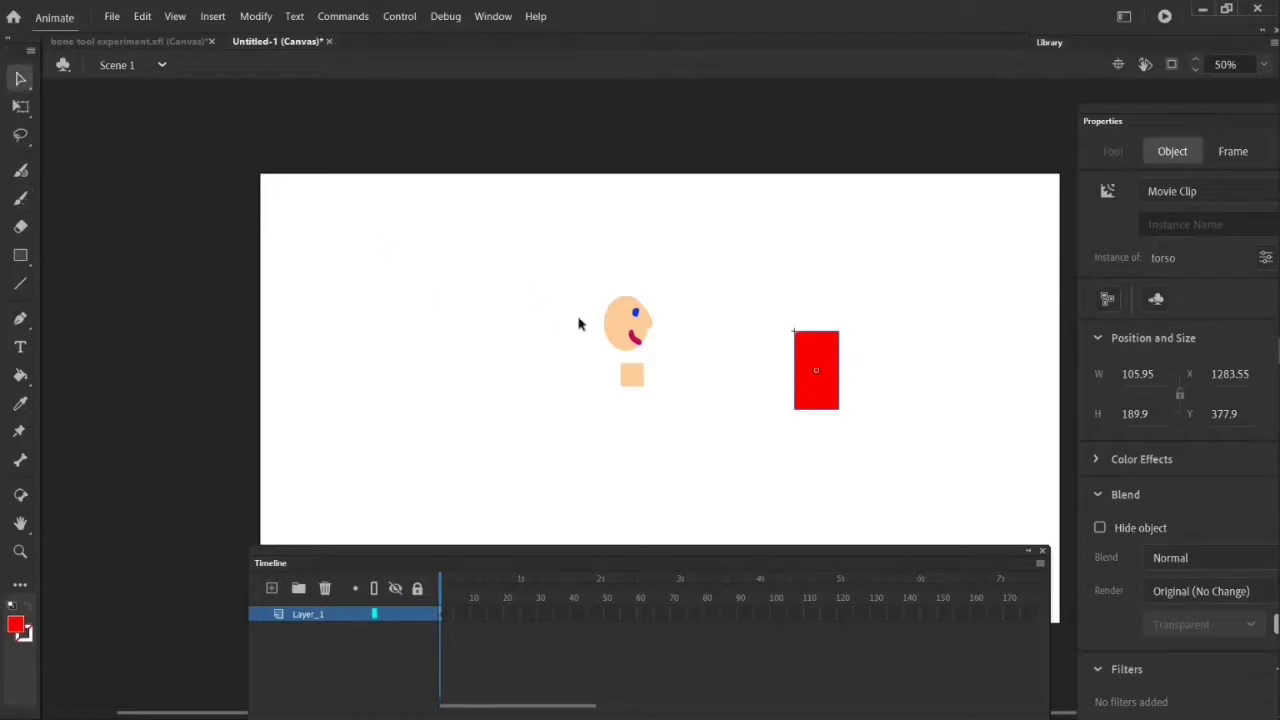
drag(823, 363, 638, 405)
click(634, 327)
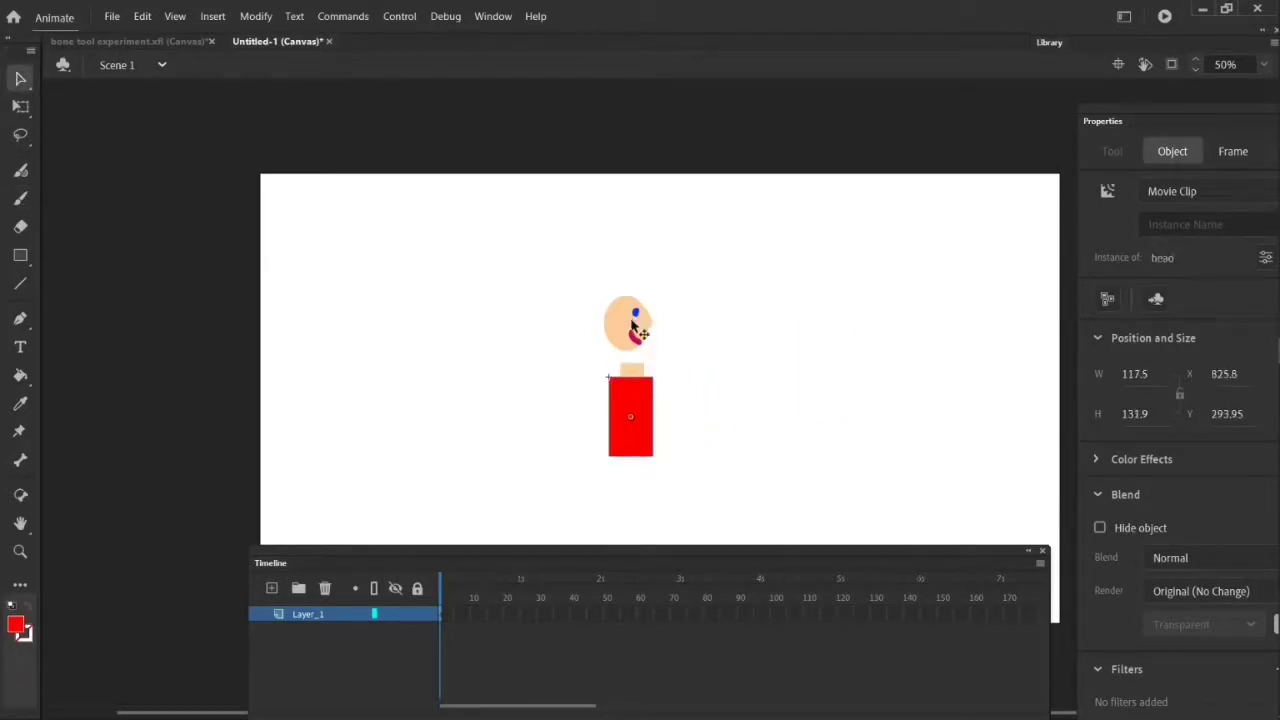
drag(631, 321, 627, 366)
click(635, 363)
click(624, 340)
Step: Widen the head to about 137.5 px and lower the torso slightly so it meets the base of the neck
click(20, 106)
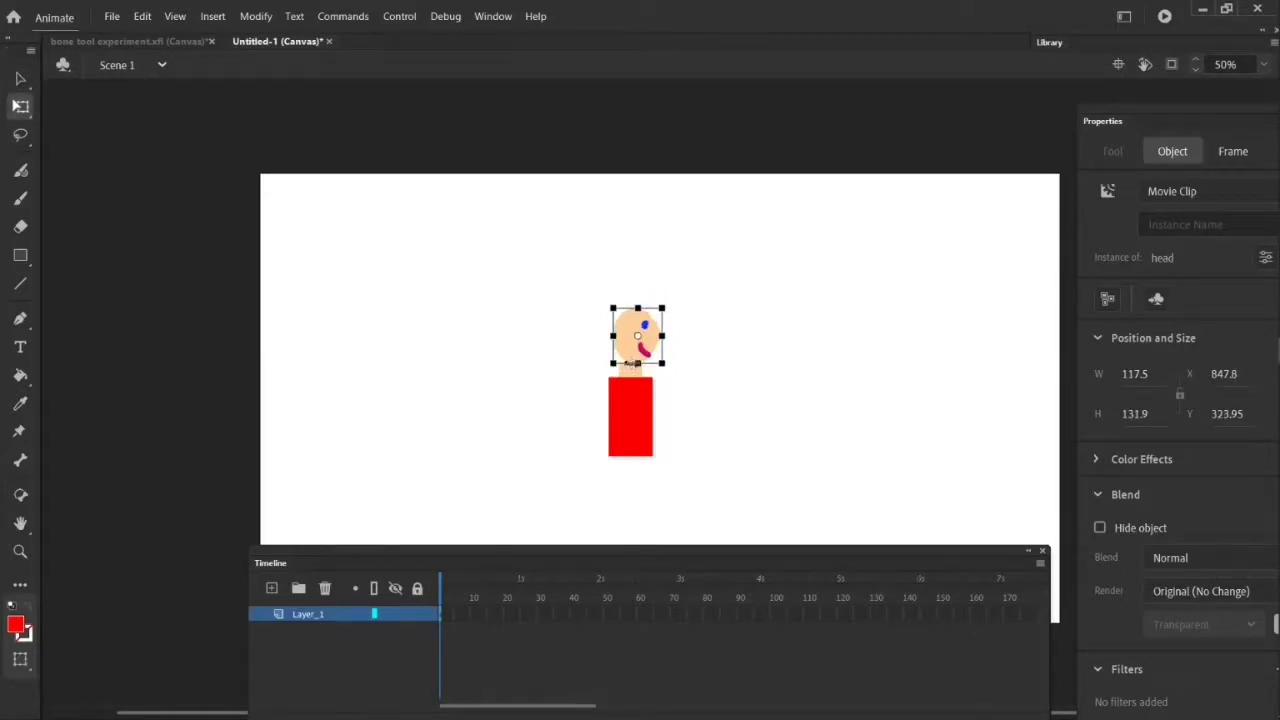
drag(609, 337, 607, 343)
click(20, 78)
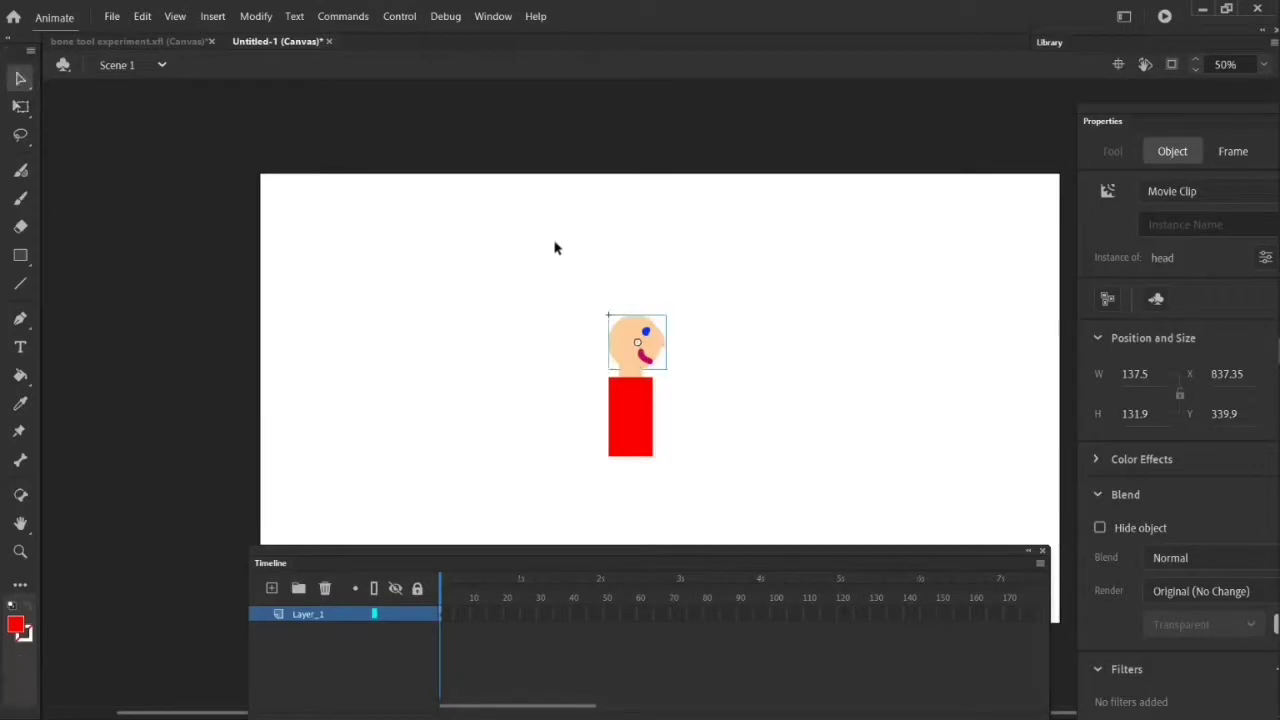
click(635, 406)
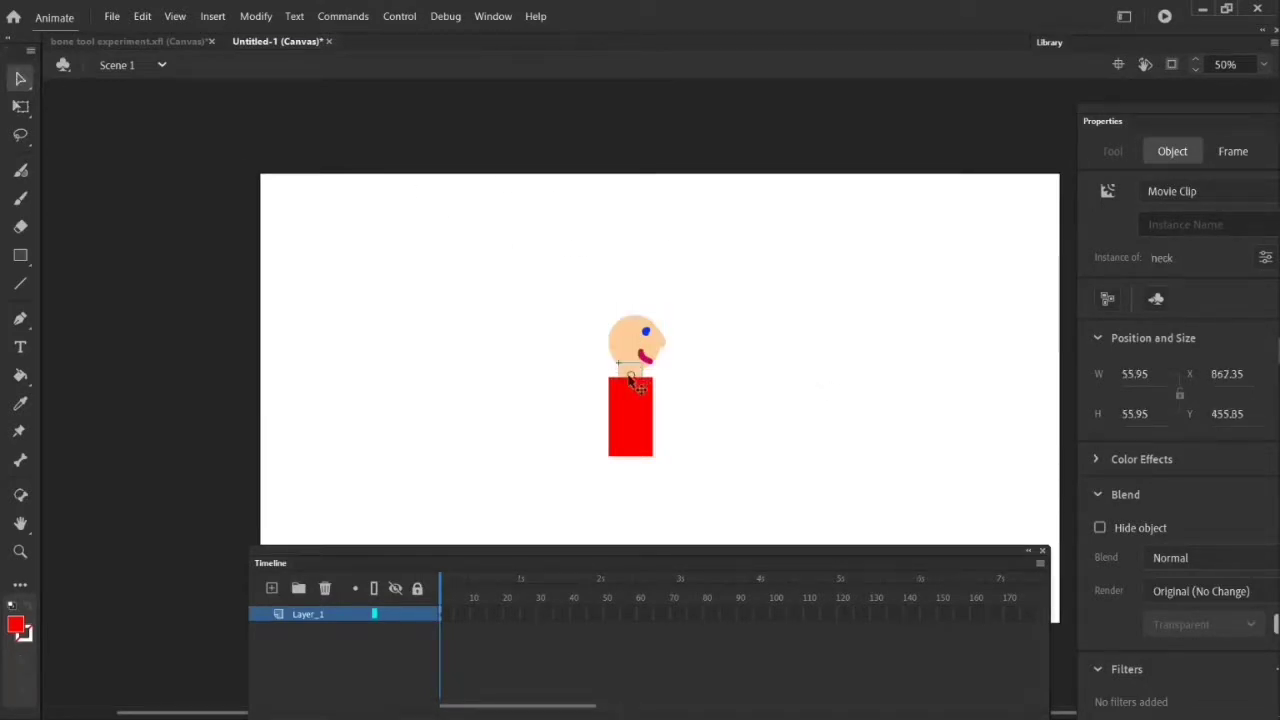
drag(632, 417, 630, 423)
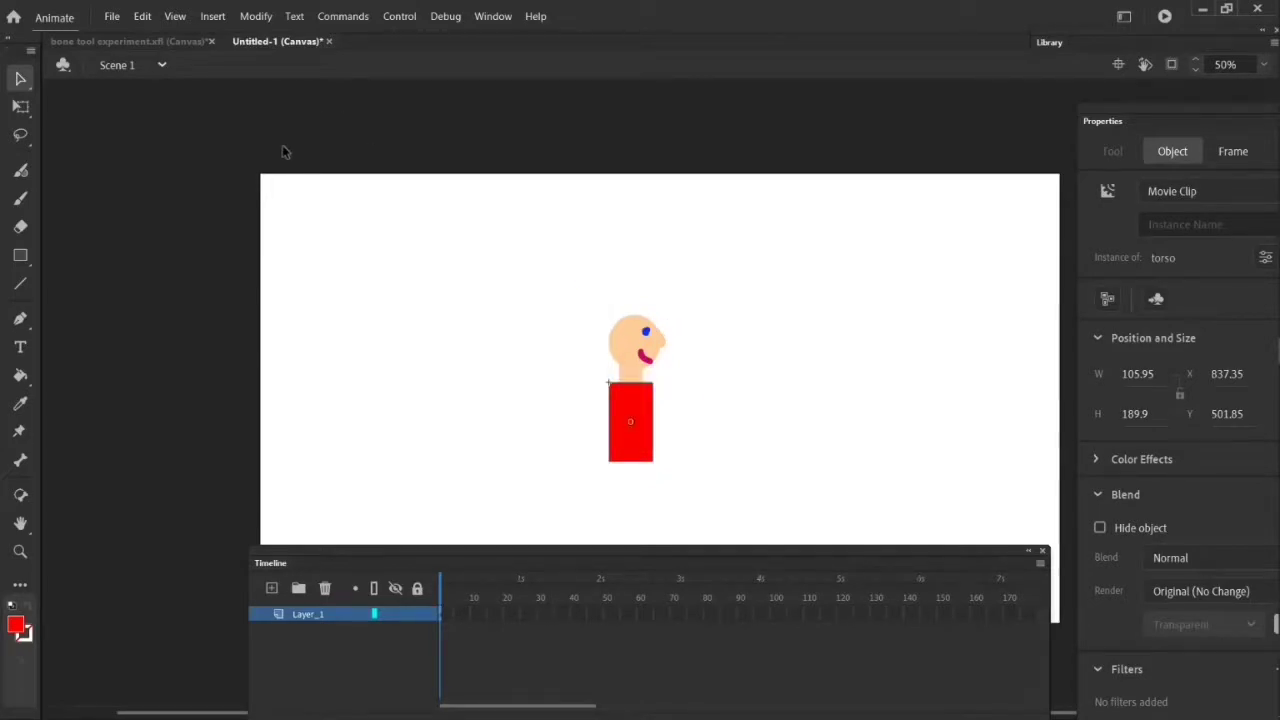
Step: Move the torso's transformation point up near its upper edge and the head's down to the neck joint
click(21, 108)
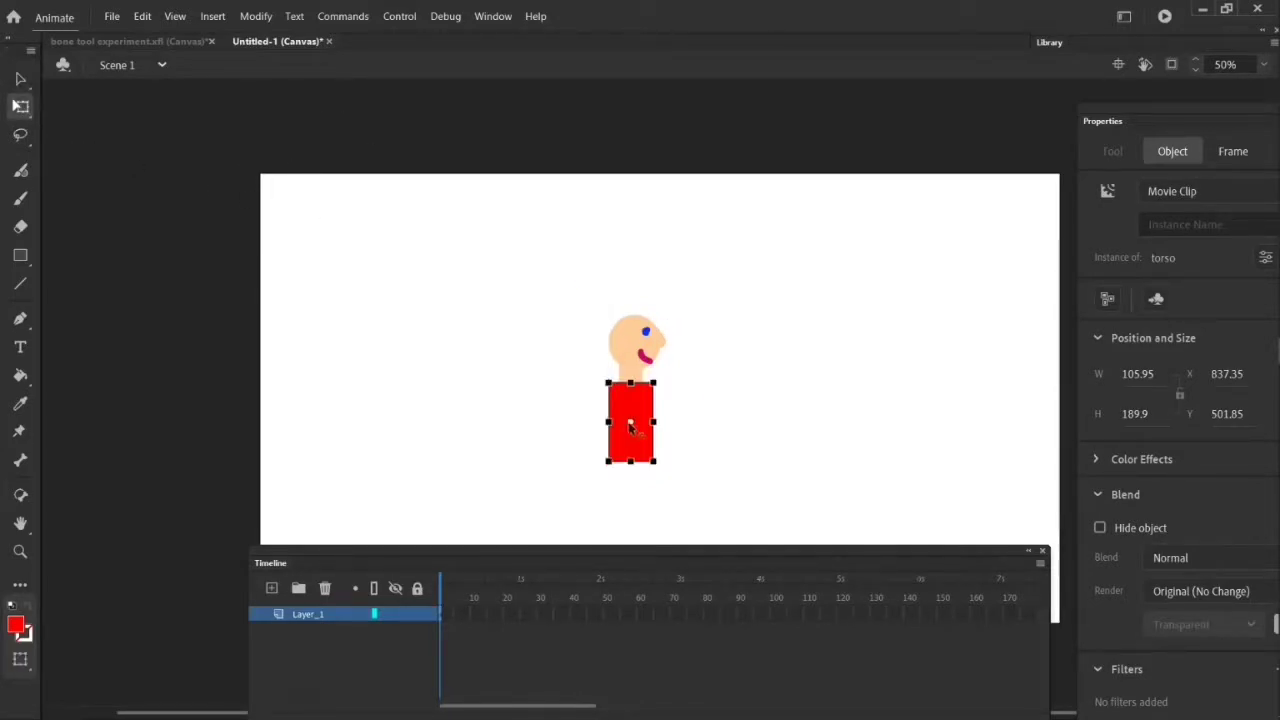
drag(631, 403, 630, 395)
click(634, 378)
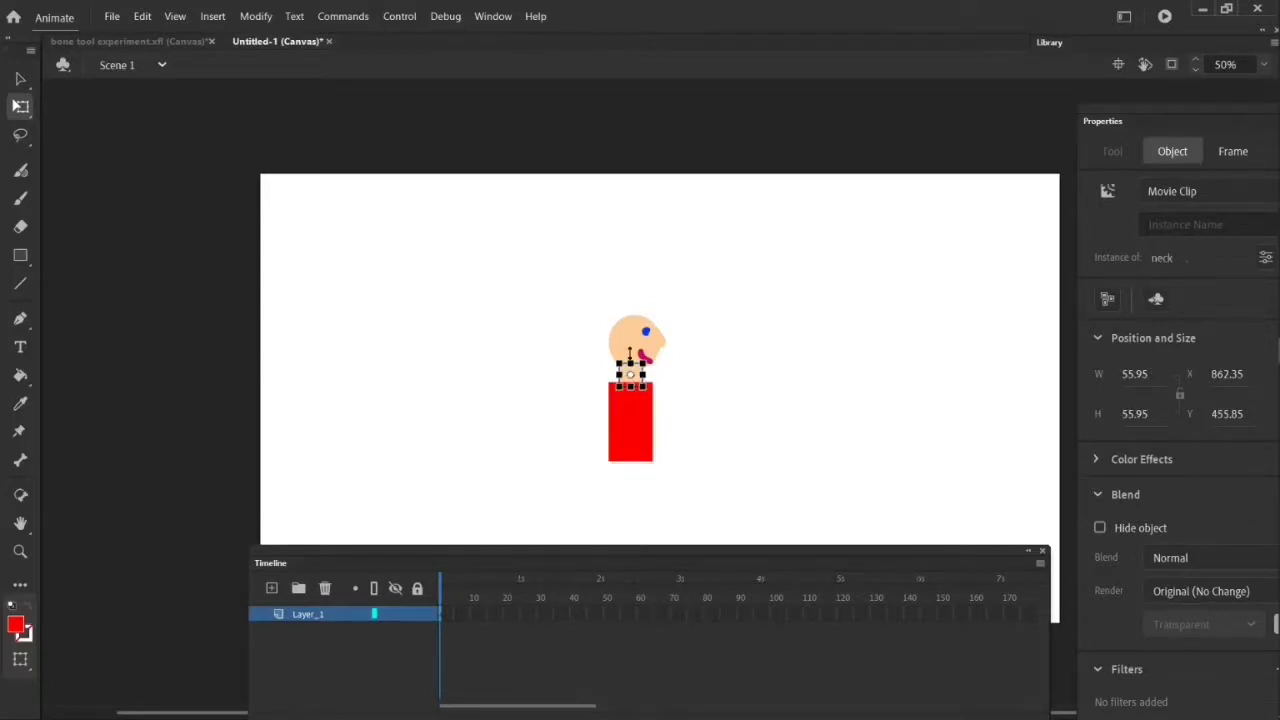
click(641, 346)
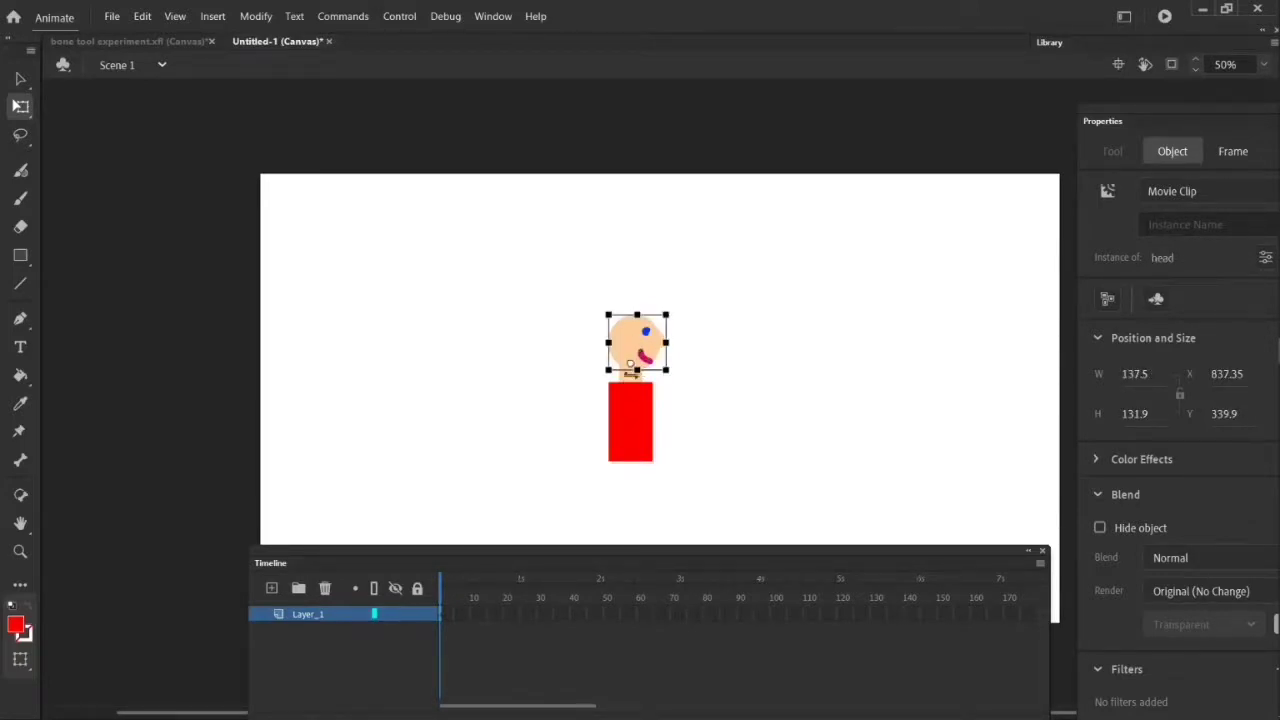
click(630, 376)
click(632, 428)
click(728, 472)
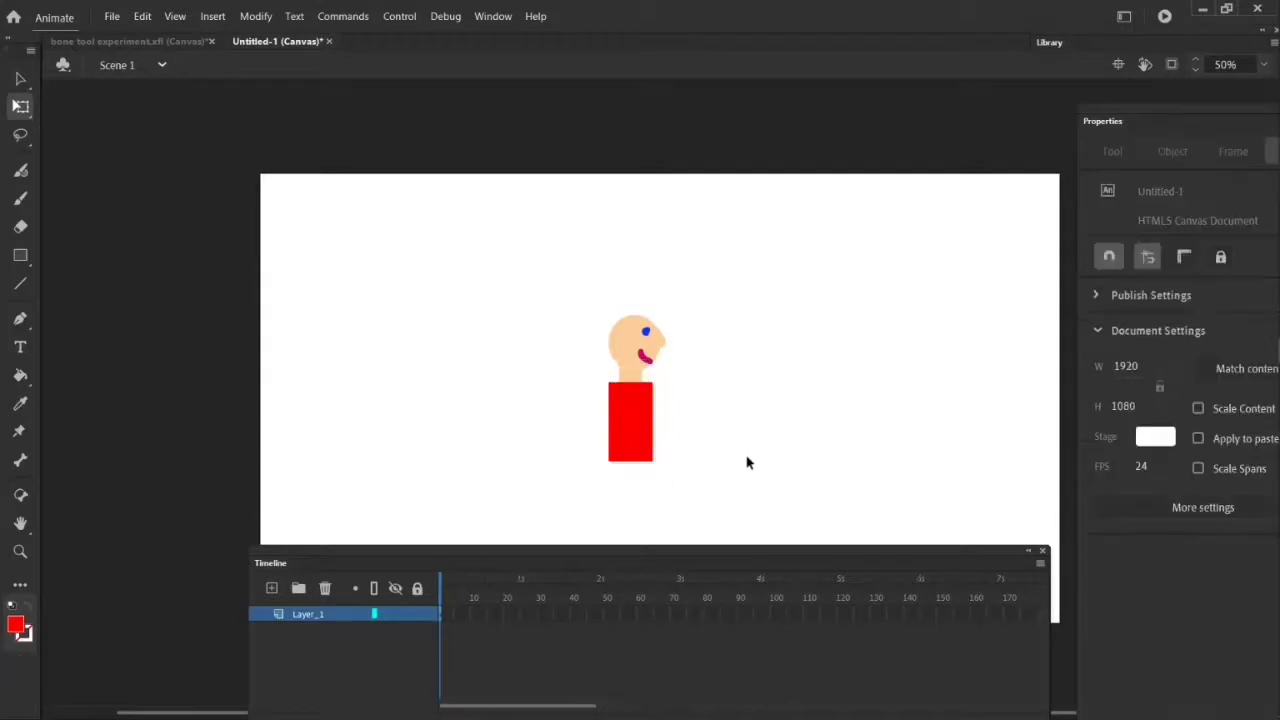
Step: Paint a solid dark blue half-round hips shape about 154 x 101 px beside the torso with the Classic Brush
click(14, 628)
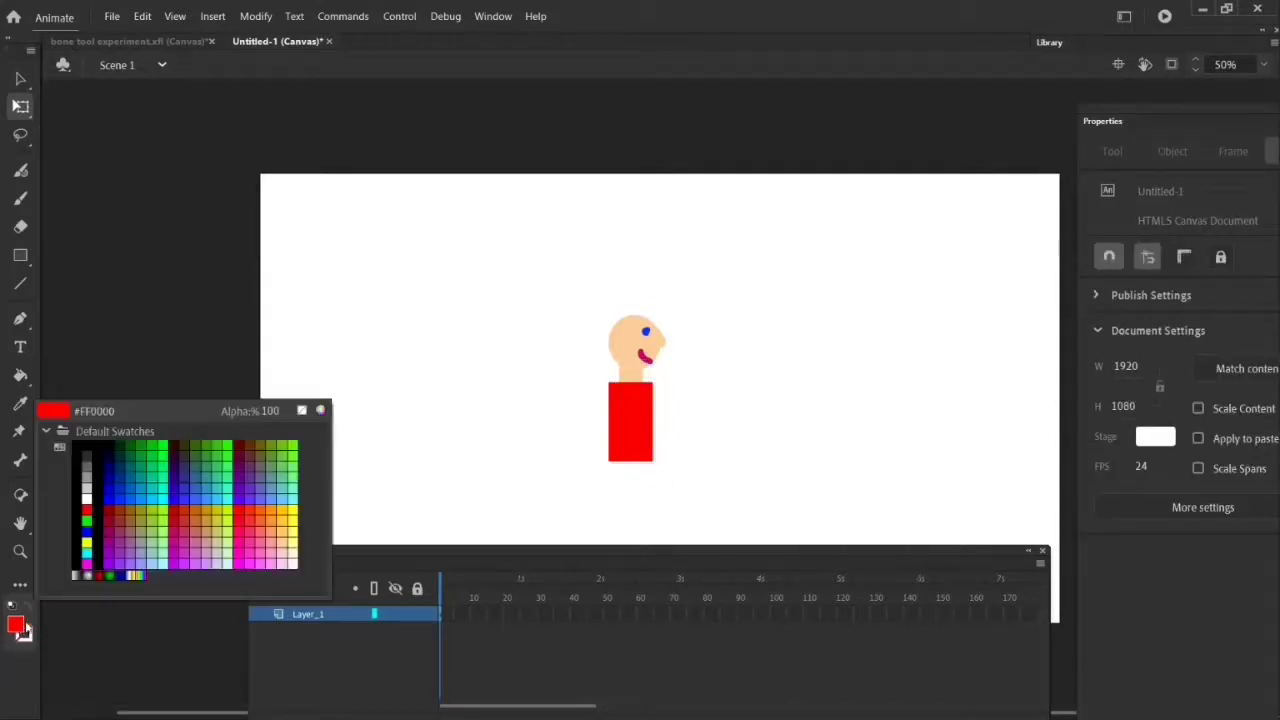
click(124, 486)
click(20, 198)
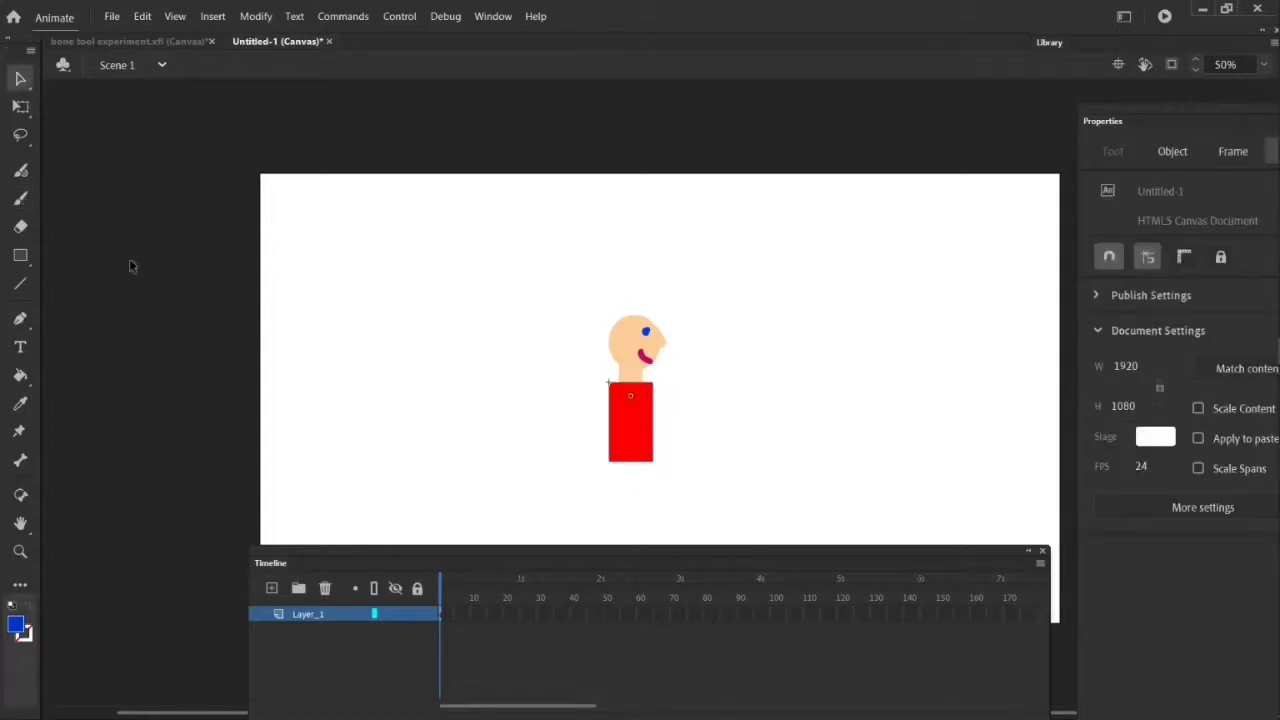
click(20, 198)
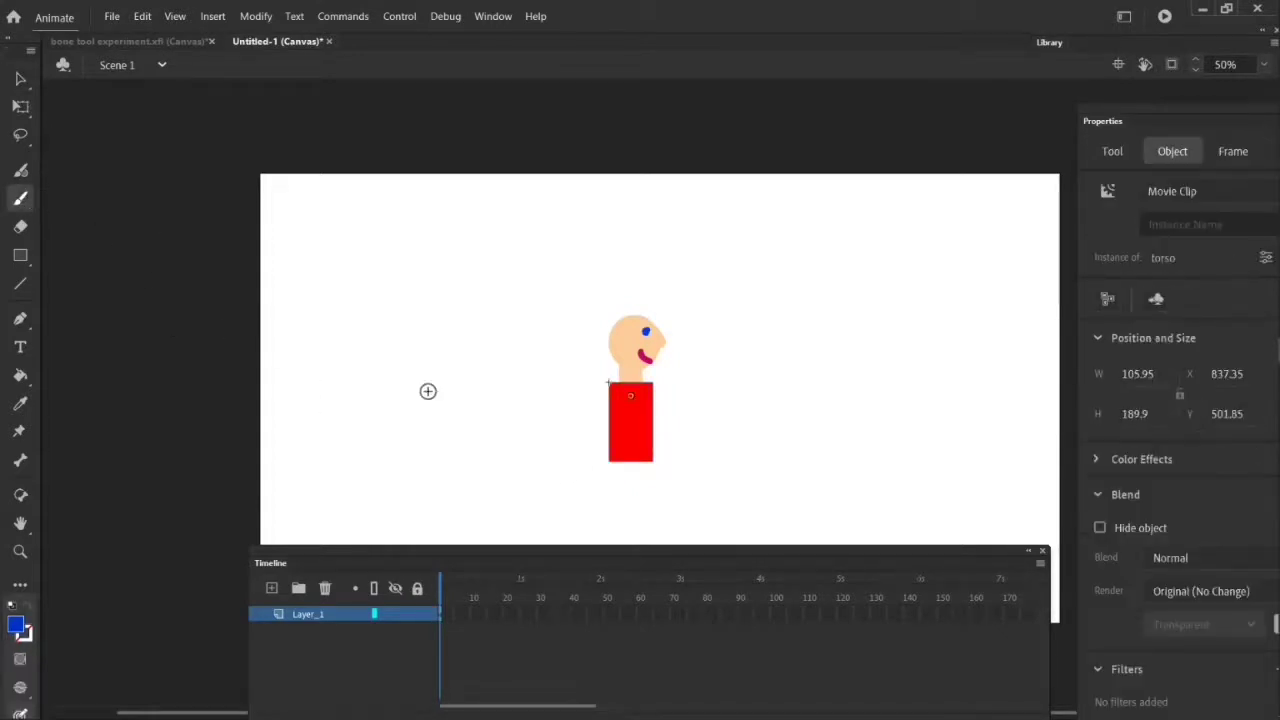
mouse_move(505, 452)
mouse_down()
mouse_move(552, 457)
mouse_move(535, 480)
mouse_move(503, 450)
mouse_up()
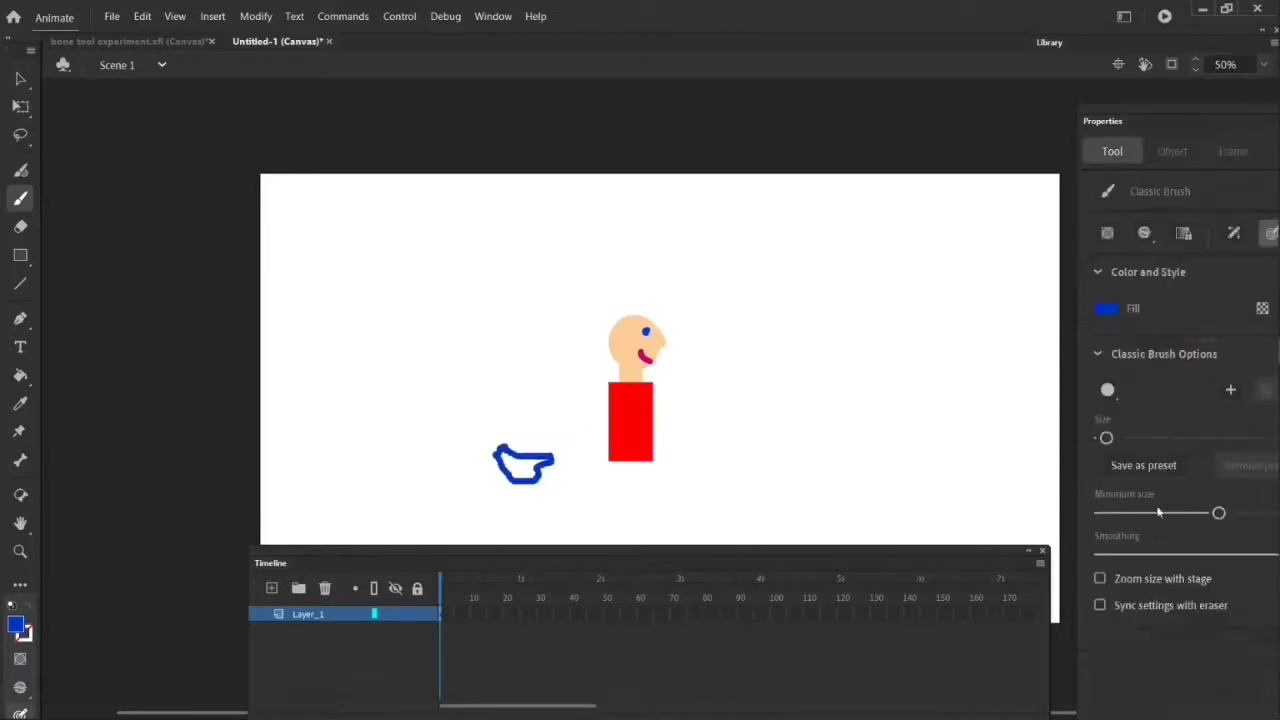
drag(1107, 438, 1134, 438)
mouse_move(503, 456)
mouse_down()
mouse_move(495, 452)
mouse_move(532, 456)
mouse_move(532, 479)
mouse_move(547, 453)
mouse_move(536, 439)
mouse_move(554, 438)
mouse_move(489, 431)
mouse_move(551, 441)
mouse_move(548, 478)
mouse_up()
click(20, 227)
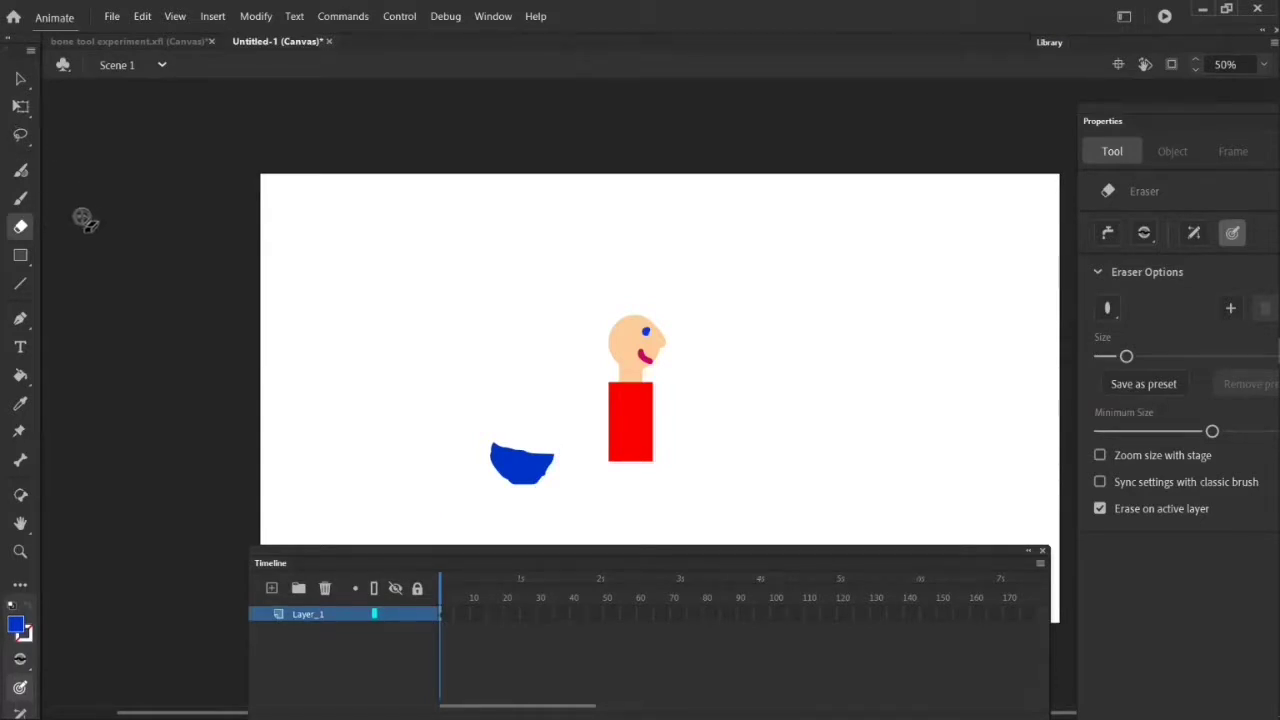
Step: Convert the blue shape to a movie clip symbol named "hips"
click(20, 78)
click(524, 478)
right_click(526, 480)
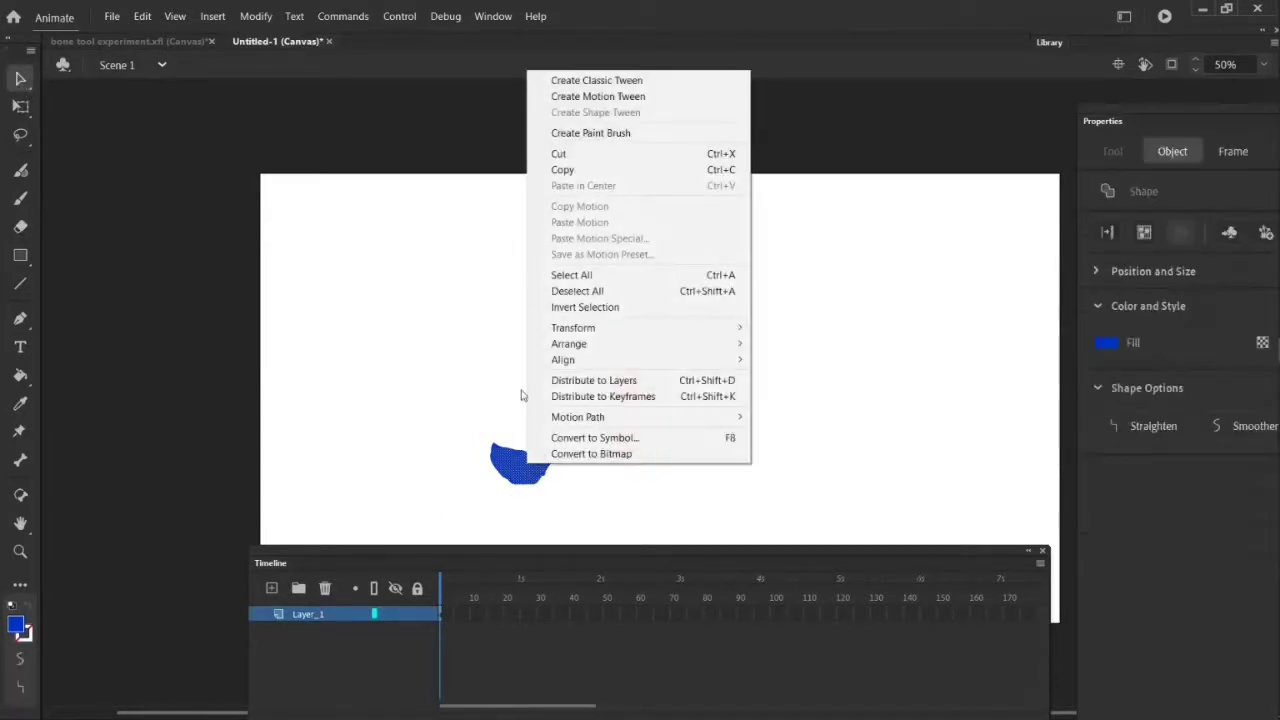
click(608, 438)
text(hips)
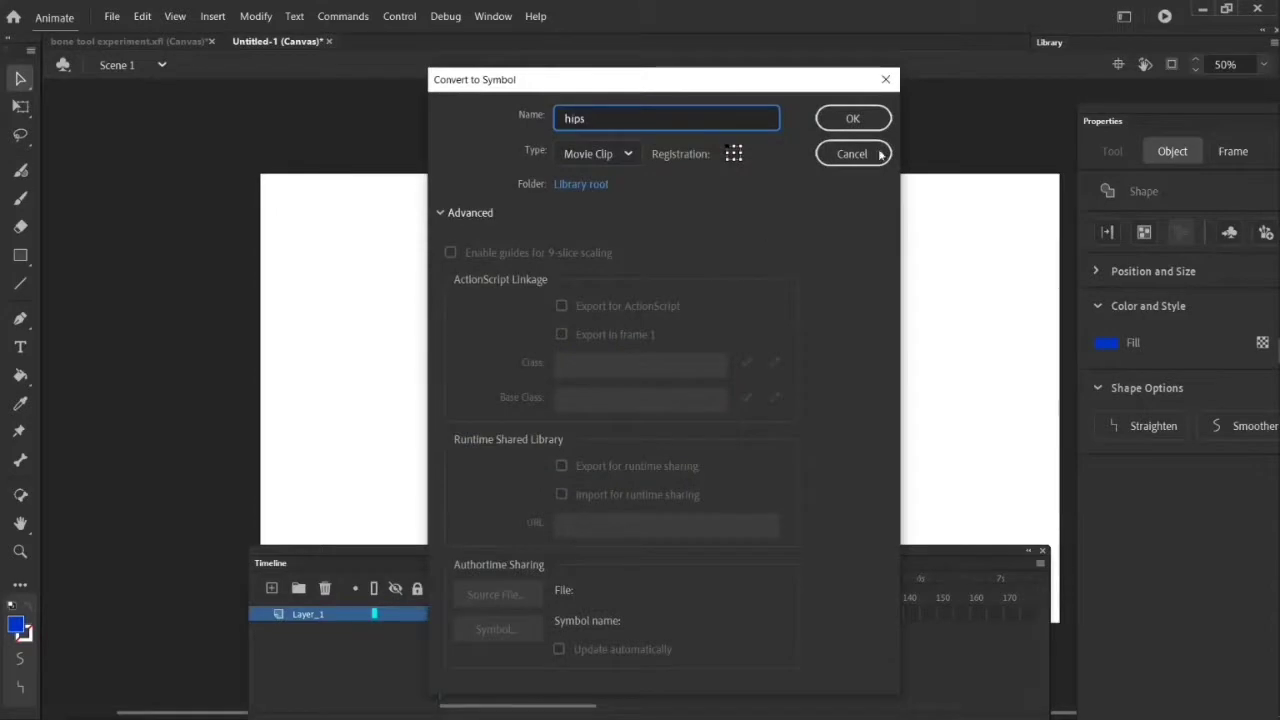
click(830, 120)
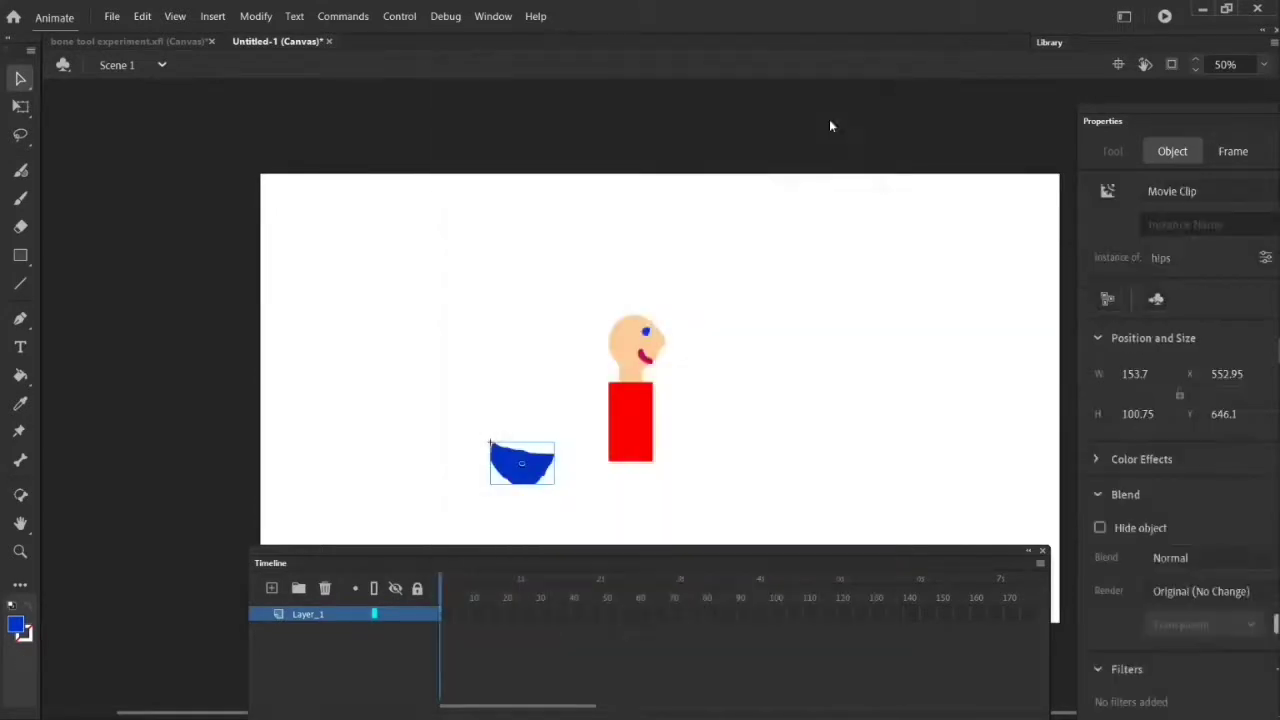
Step: Place the hips over the torso's lower end and narrow them to about 123 px
click(21, 107)
drag(520, 466, 599, 467)
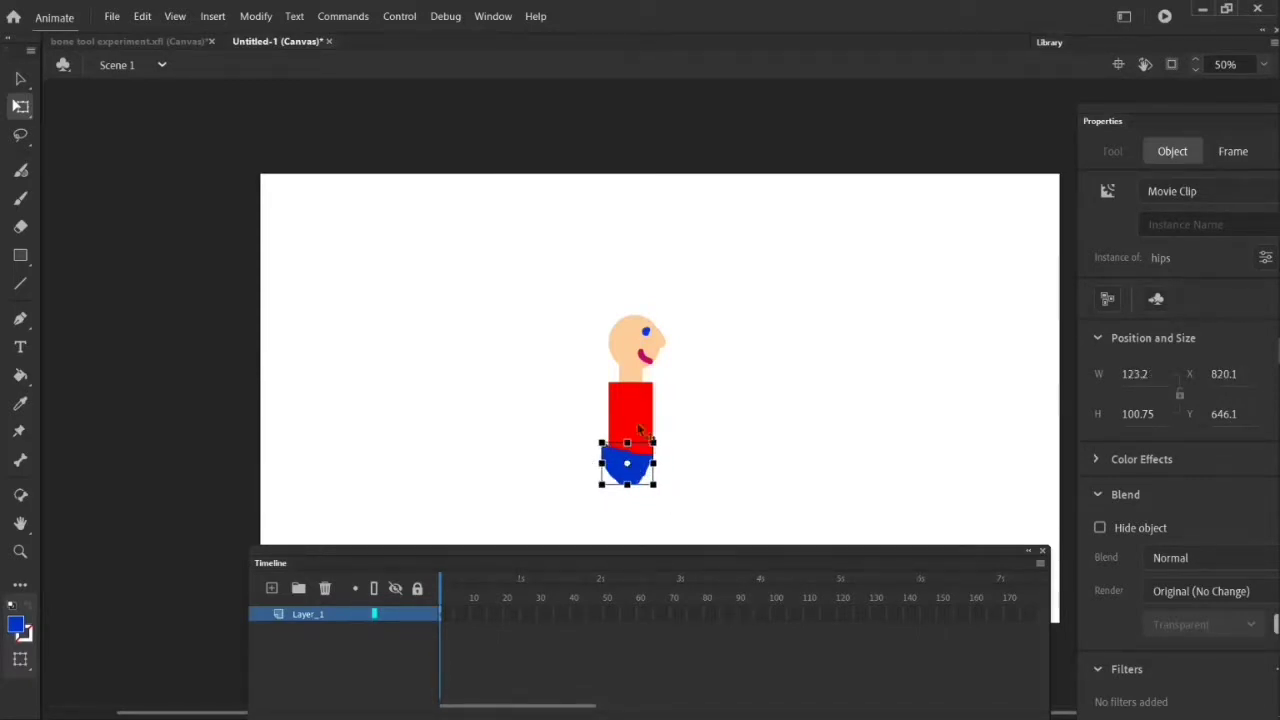
click(14, 84)
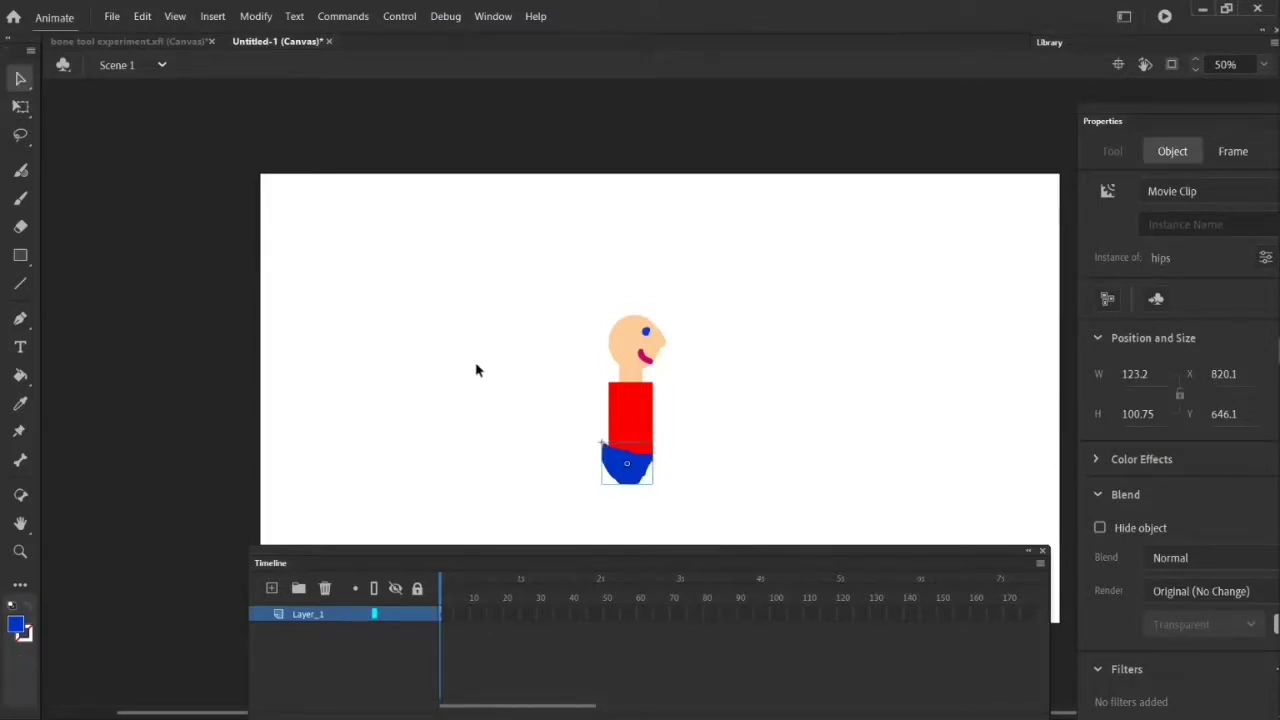
Step: Add bones linking the torso to the neck, the neck to the head, and the torso to the hips
click(20, 459)
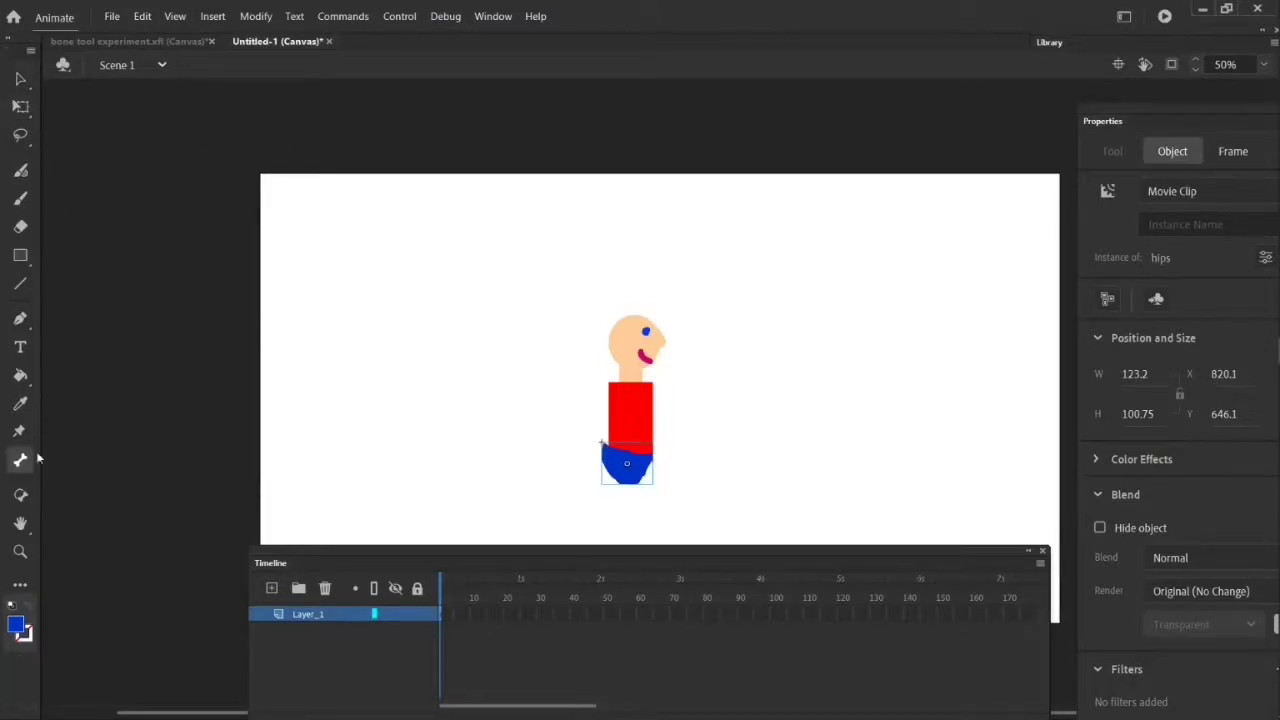
click(631, 398)
drag(631, 398, 630, 352)
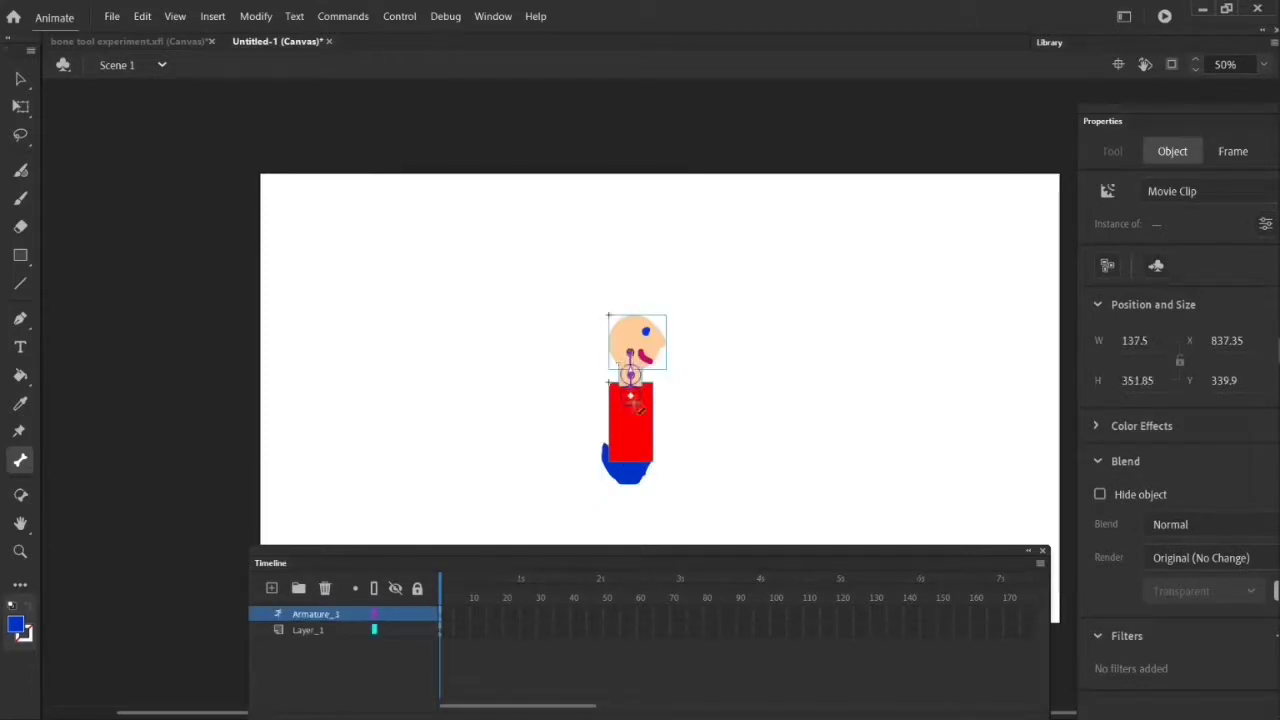
drag(630, 397, 631, 463)
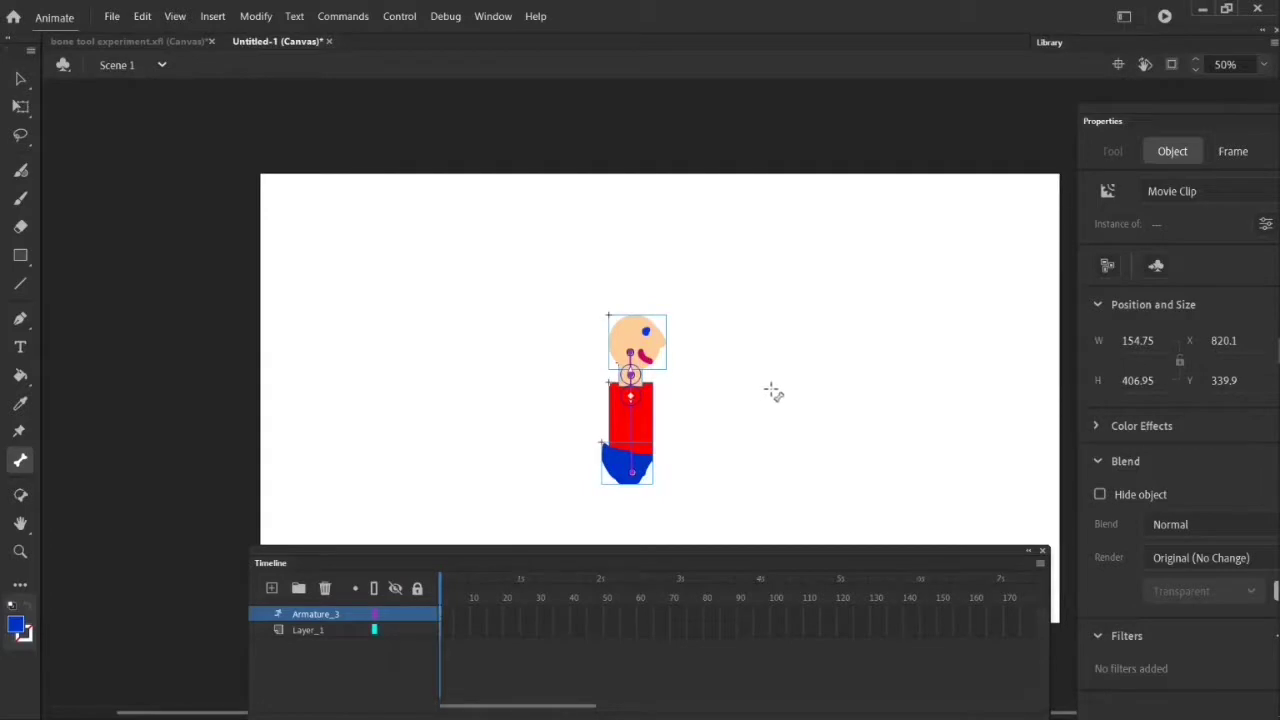
Step: Constrain the joint rotation of the torso and neck bones to offsets of -45 and 45 degrees
click(20, 78)
click(632, 392)
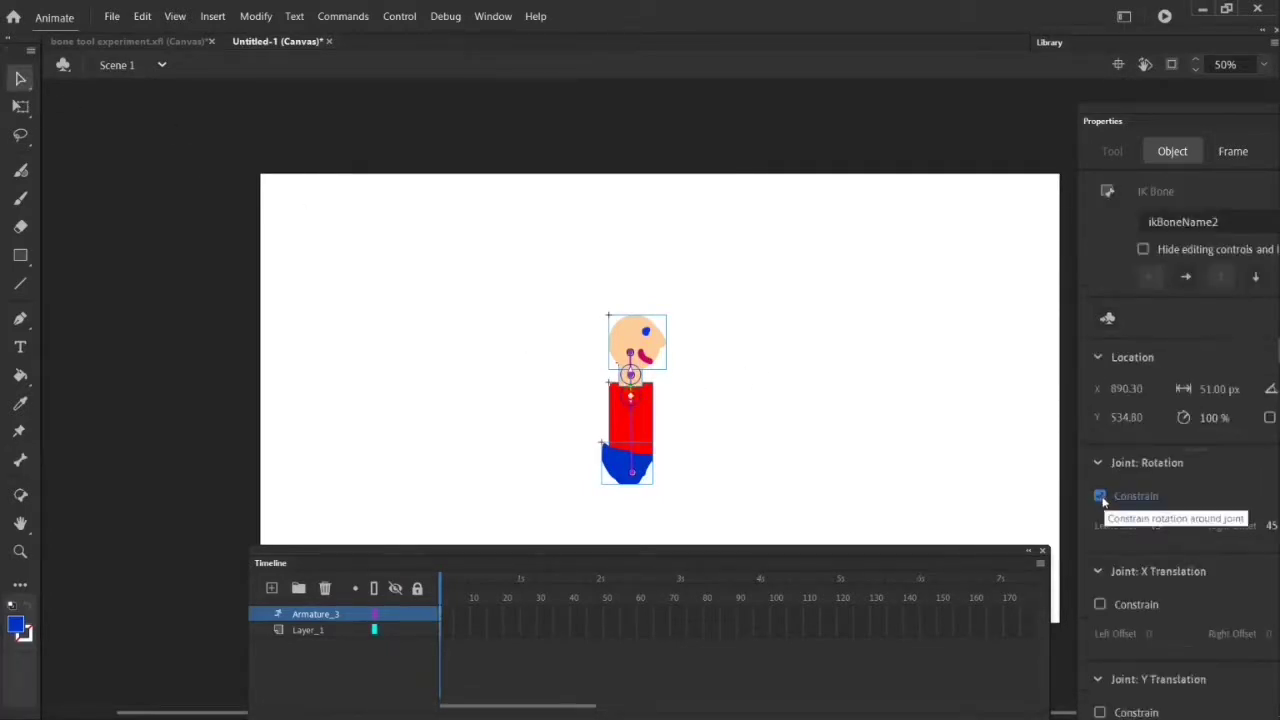
click(1099, 495)
click(788, 478)
click(638, 464)
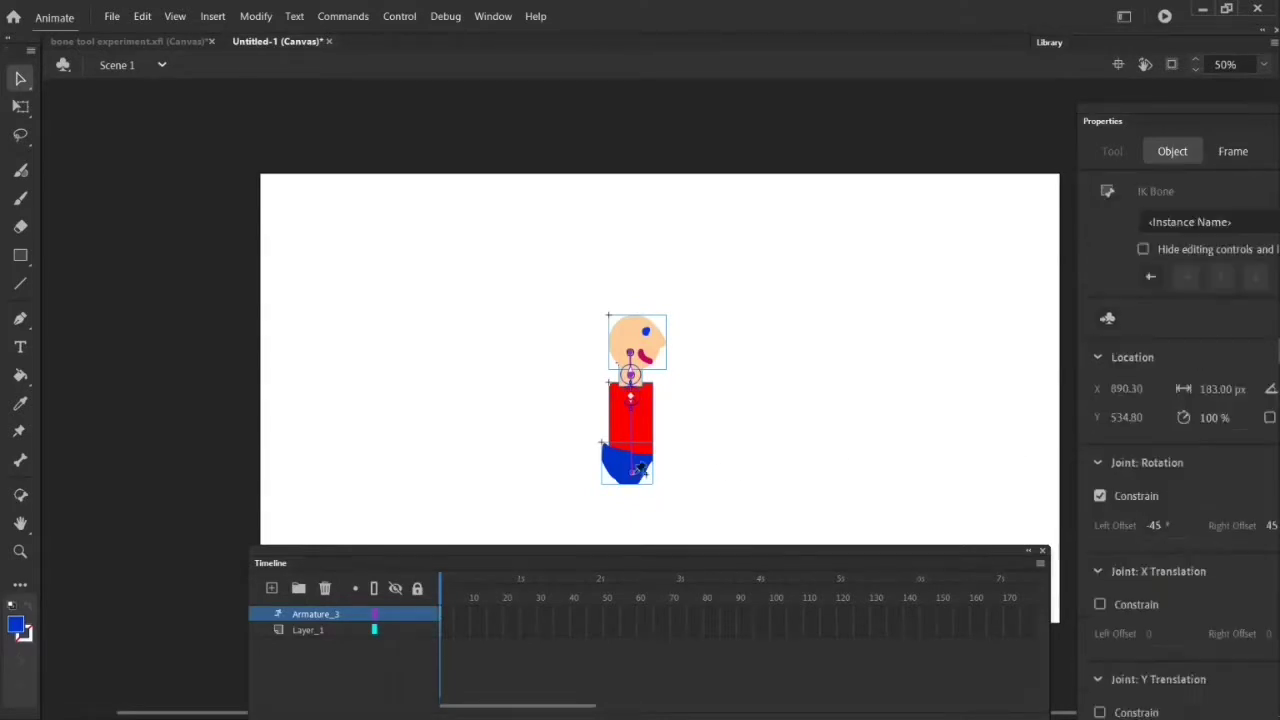
click(632, 358)
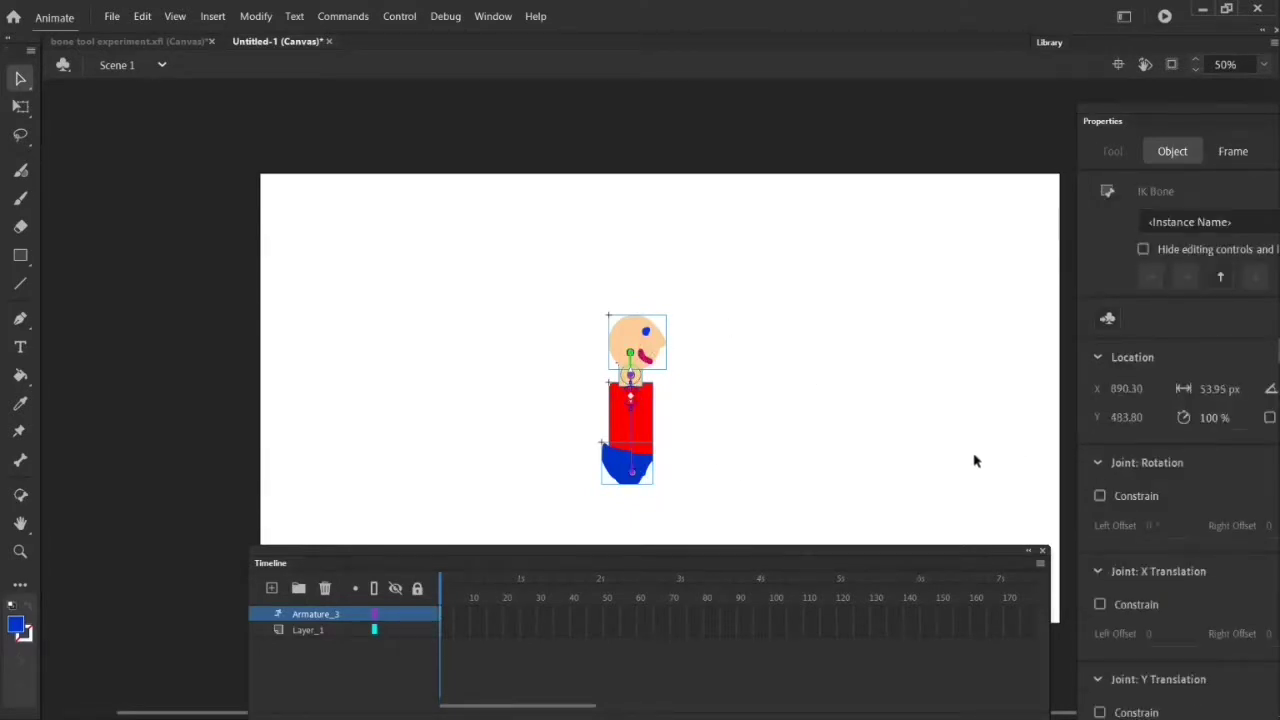
click(1100, 496)
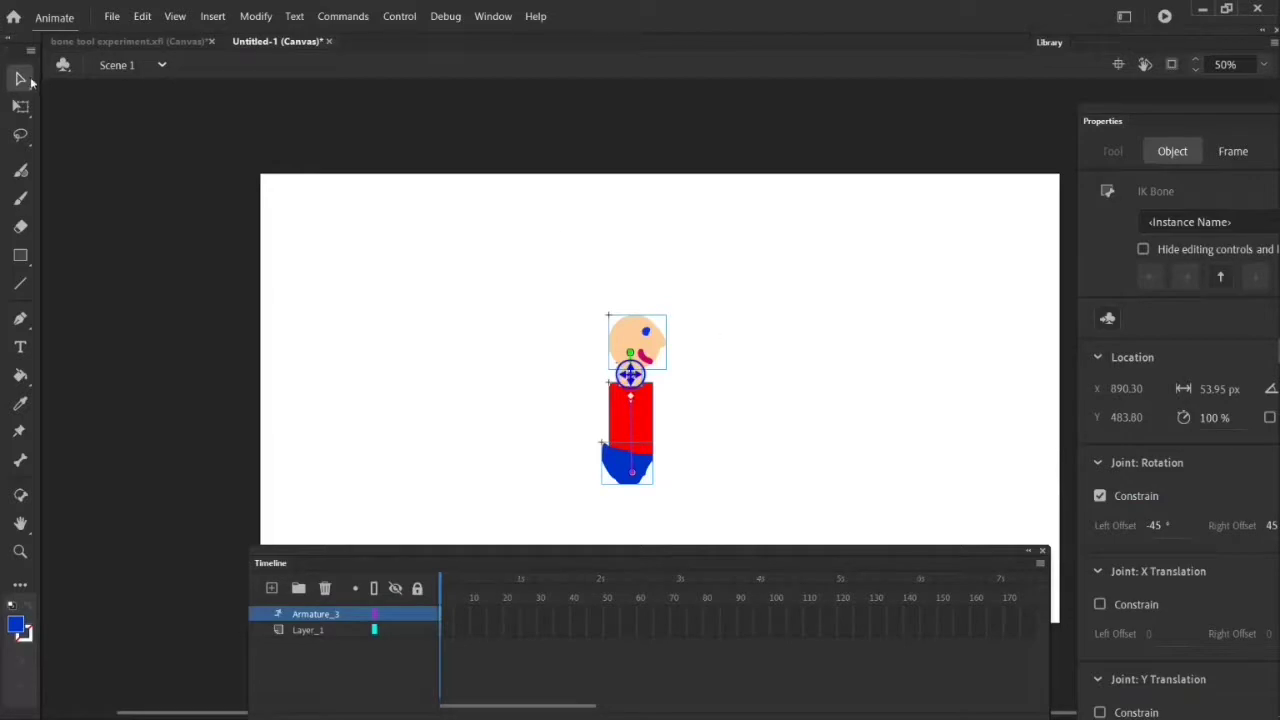
Step: Test the armature by swinging the head and hips, and return the figure to an upright pose
drag(641, 328, 668, 316)
drag(618, 478, 594, 460)
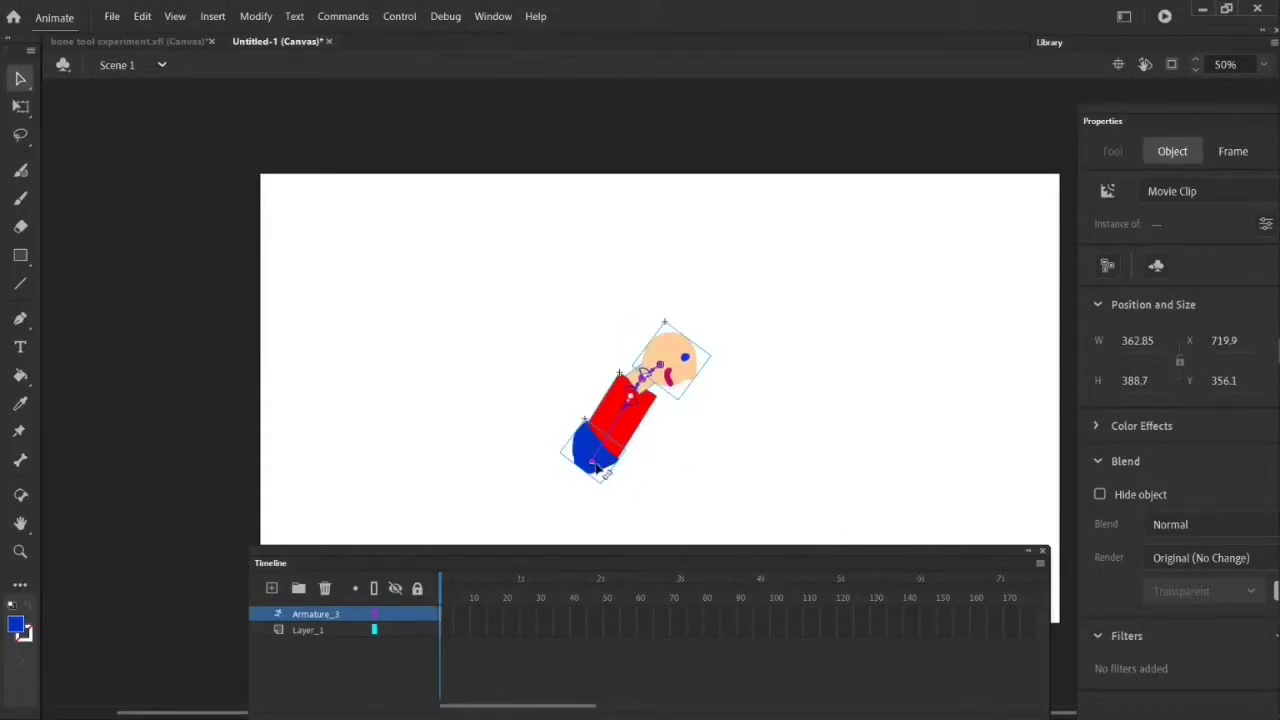
click(21, 107)
click(330, 396)
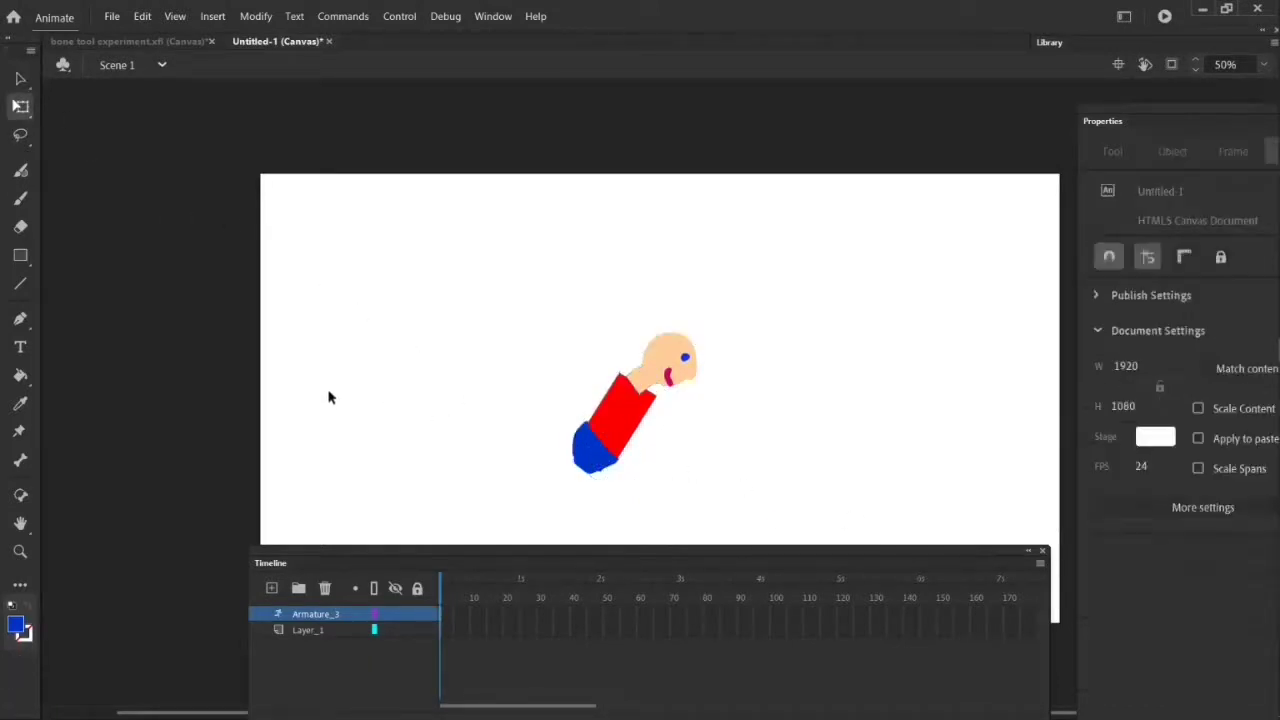
click(594, 456)
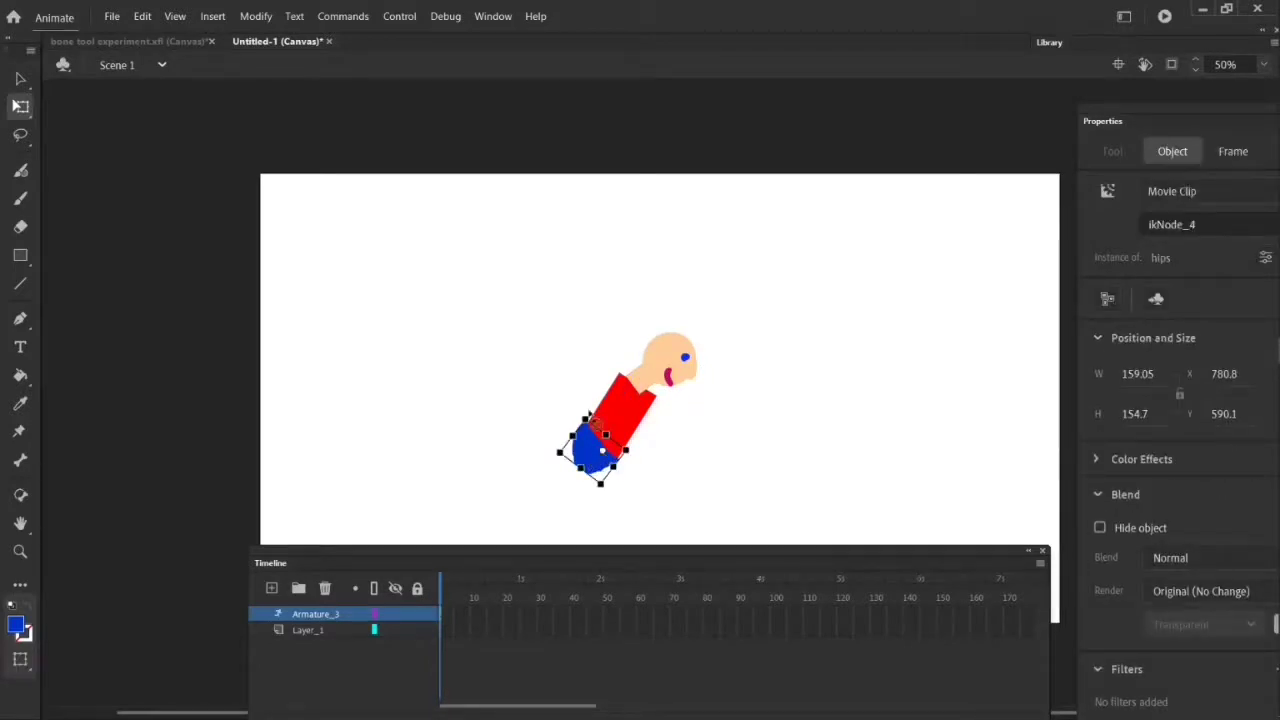
click(620, 416)
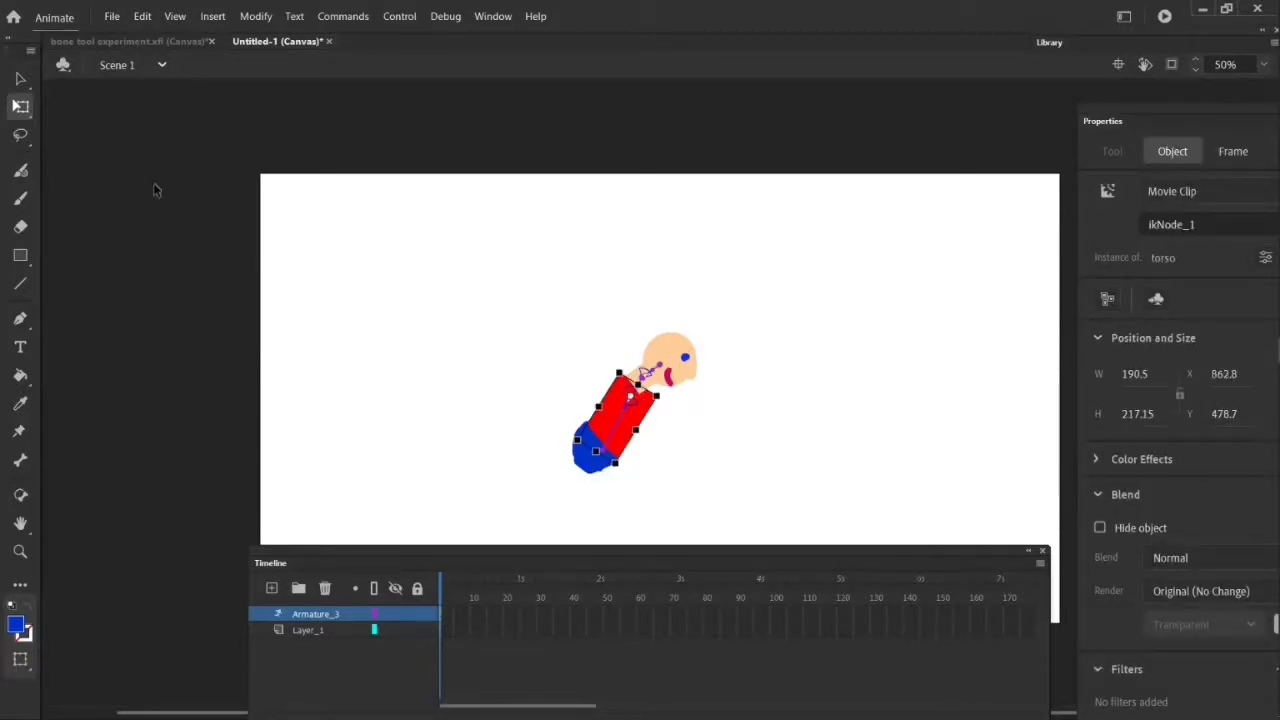
click(22, 80)
drag(674, 358, 636, 328)
Step: Arrange the torso in front of the hips
click(651, 421)
right_click(651, 421)
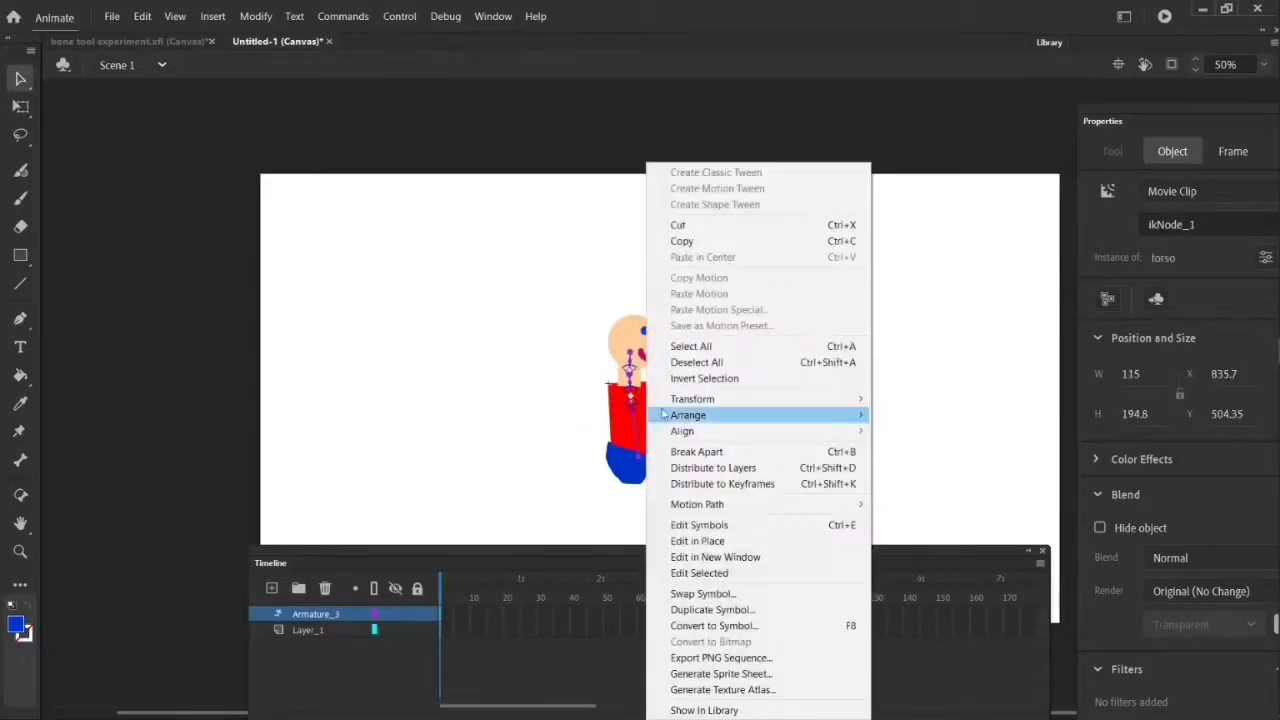
mouse_move(760, 430)
click(891, 419)
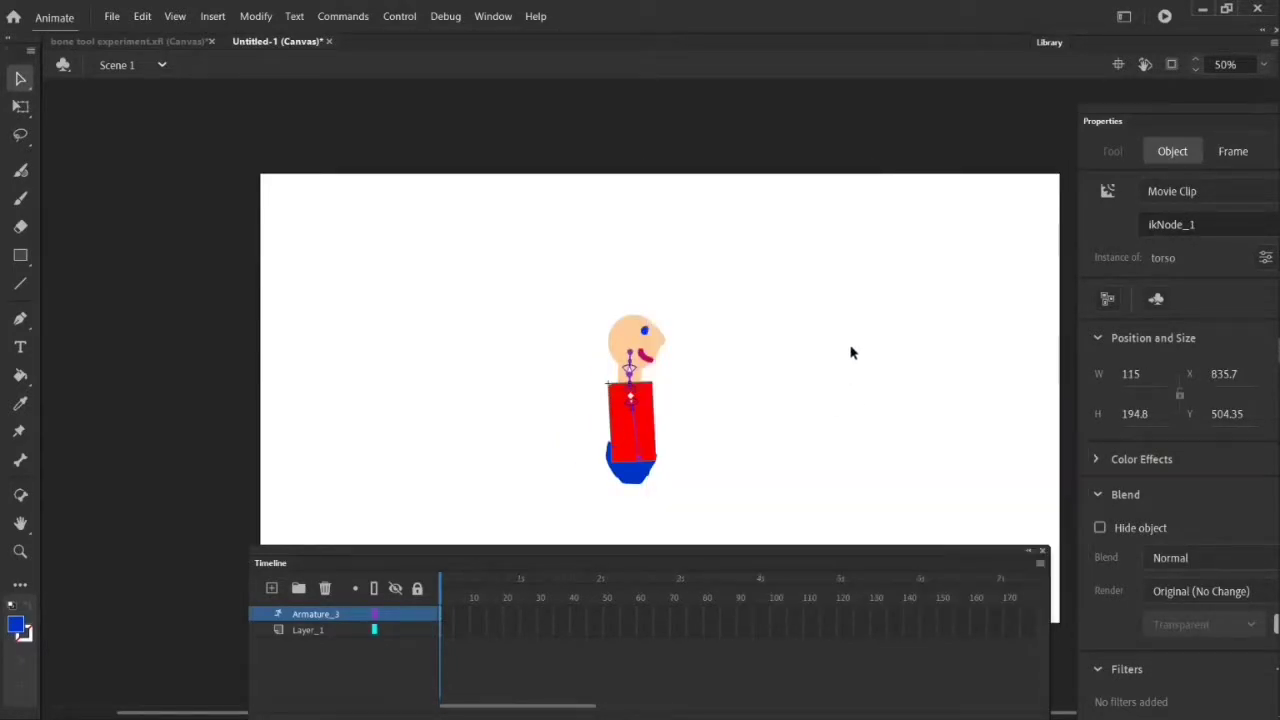
Step: Arrange the hips in front of the torso
click(630, 478)
right_click(630, 478)
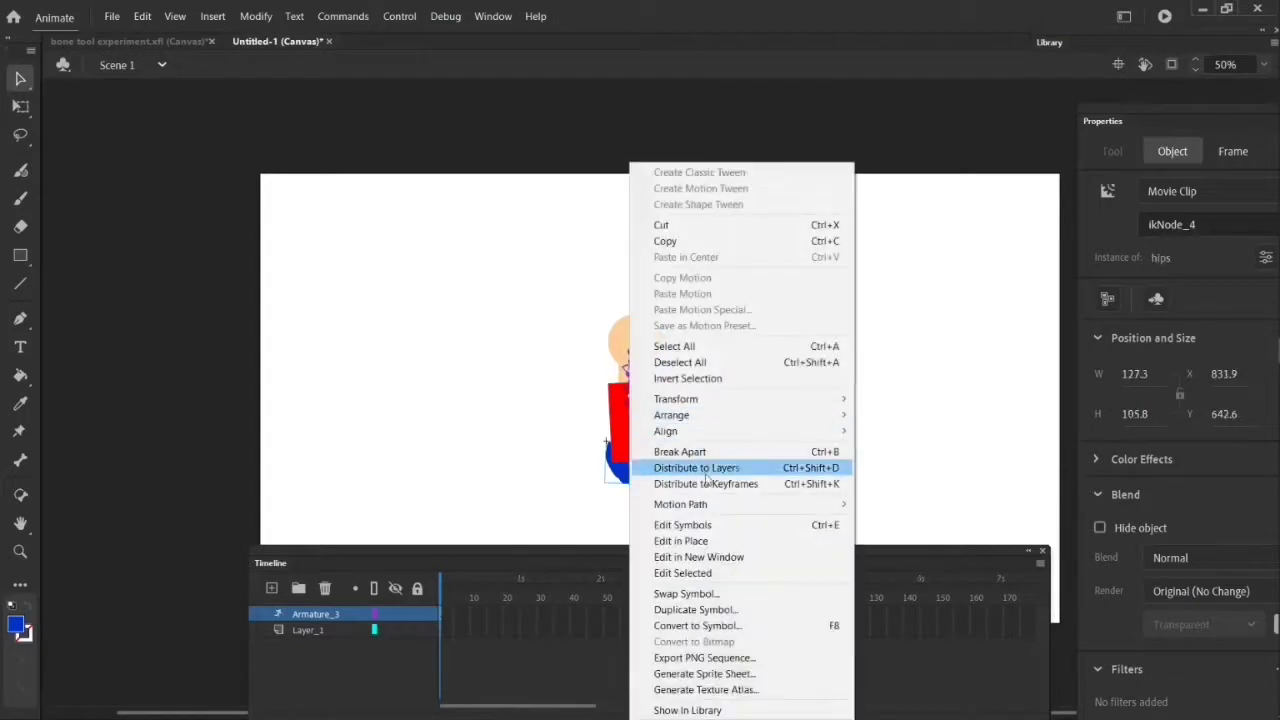
mouse_move(740, 415)
click(885, 420)
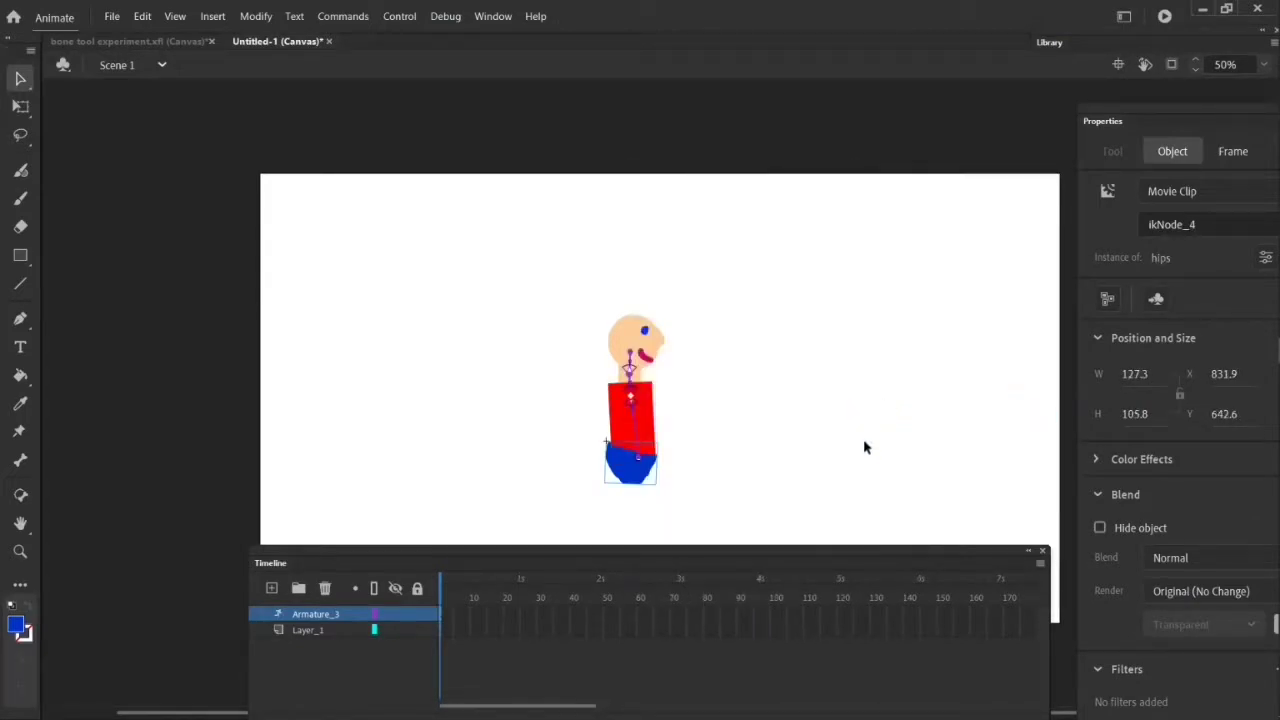
click(1227, 9)
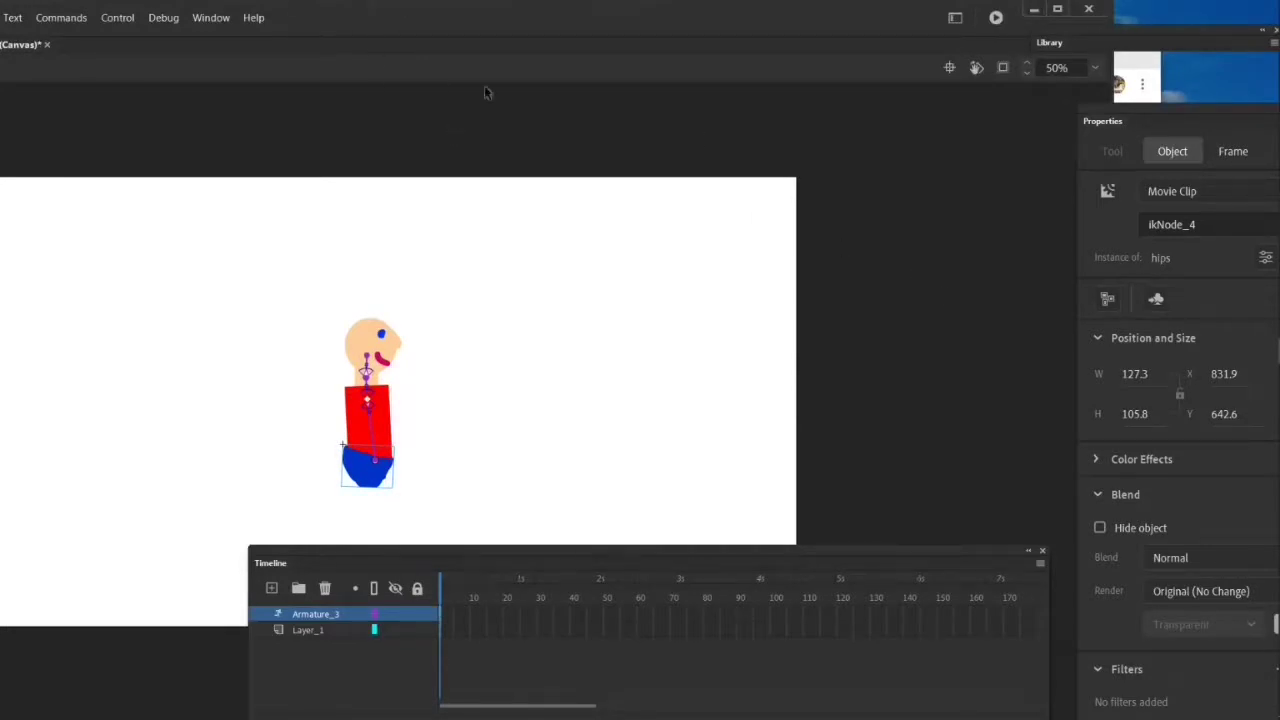
click(1058, 10)
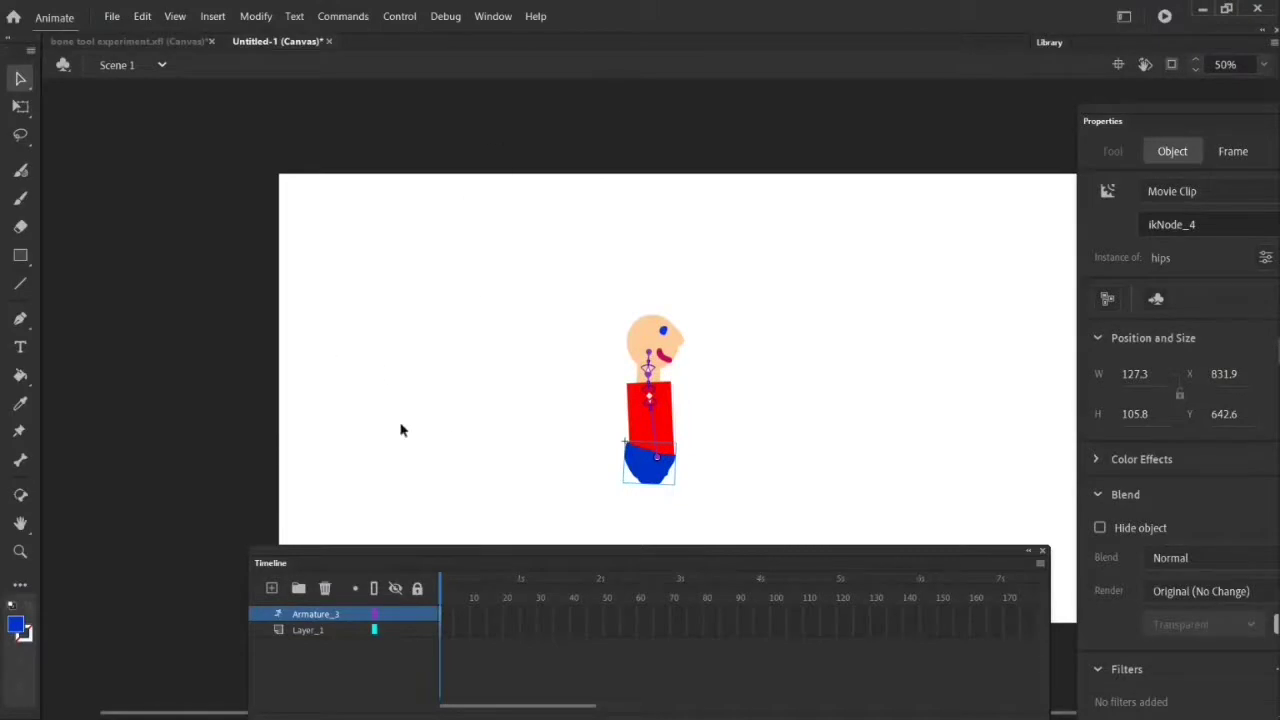
Step: Rename the armature layer as "head and body", accepting the adjusted layer name, and add a new layer above it
double_click(322, 614)
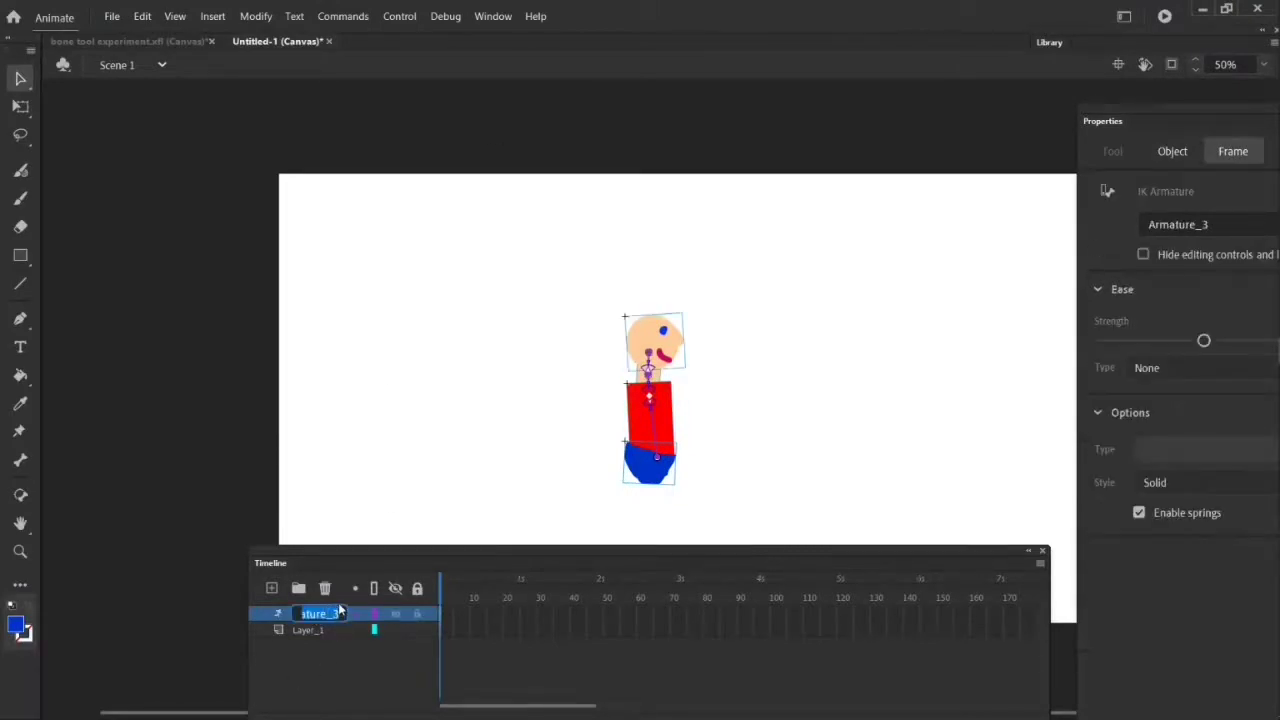
text(head and body)
click(420, 568)
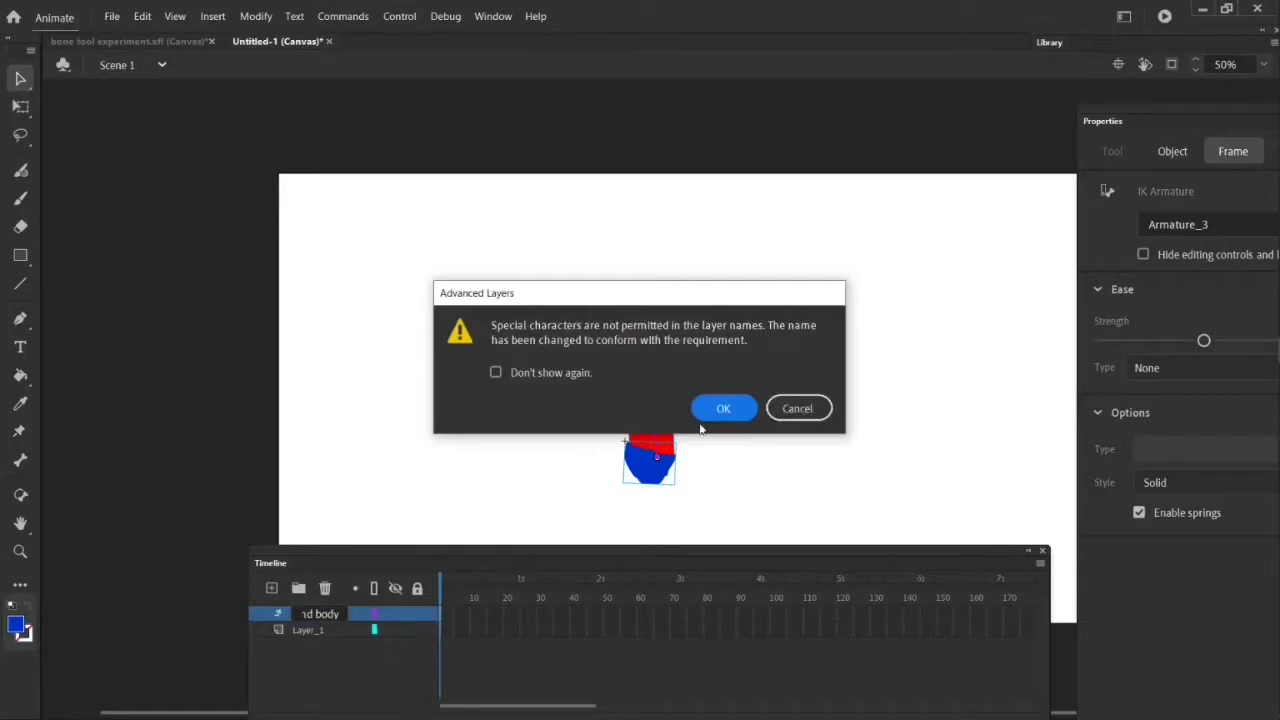
click(723, 410)
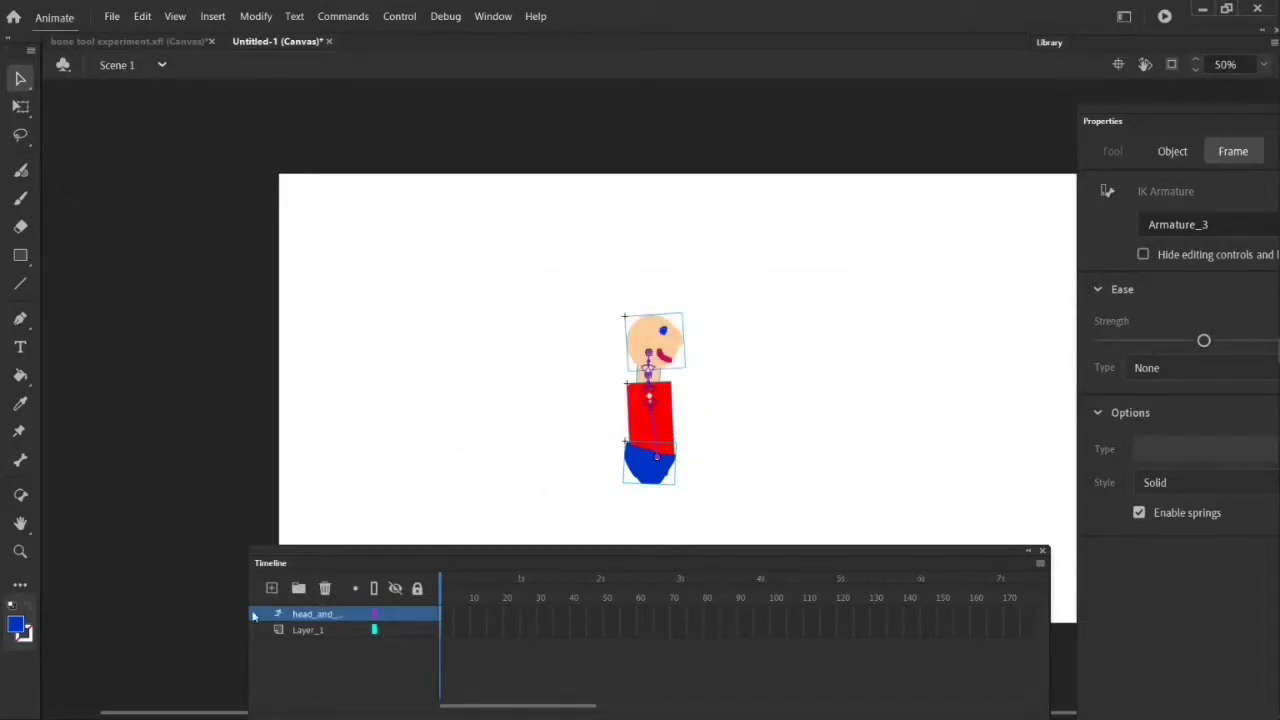
click(272, 588)
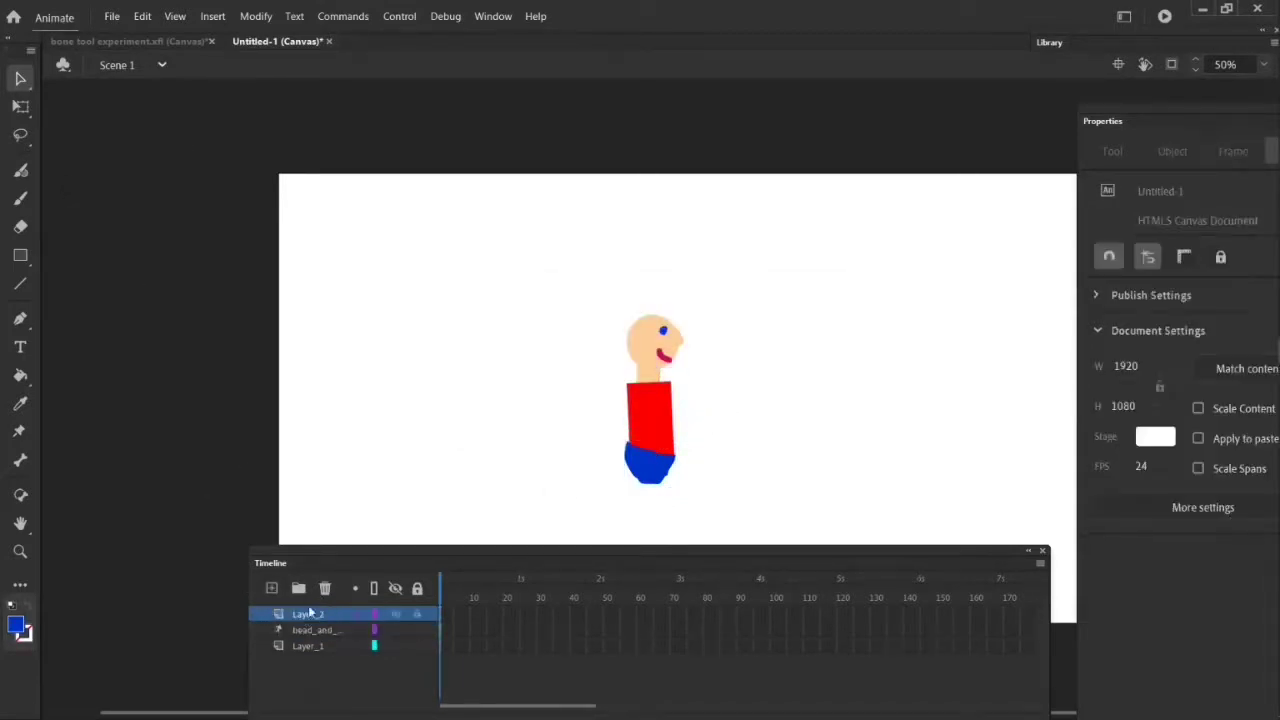
Step: Draw a horizontal rectangle about 120 × 42 px beside the figure, filled with the torso's red
click(20, 255)
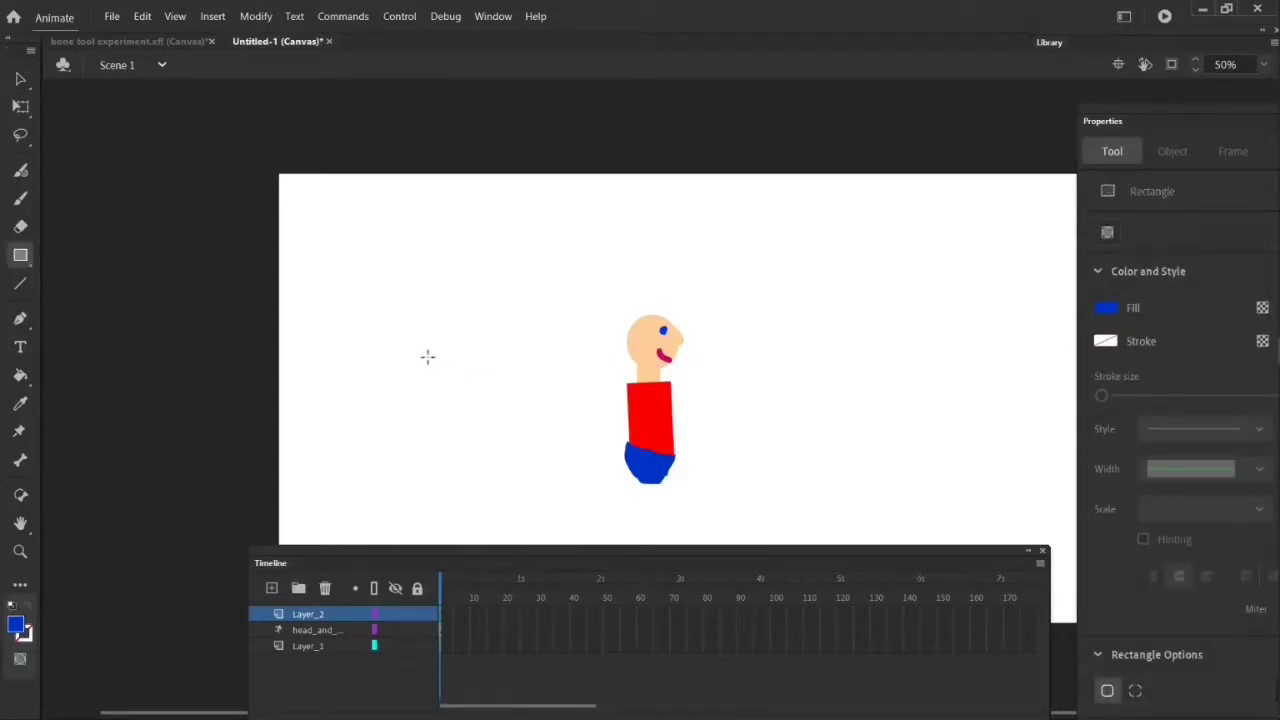
click(15, 624)
click(648, 393)
drag(401, 337, 452, 355)
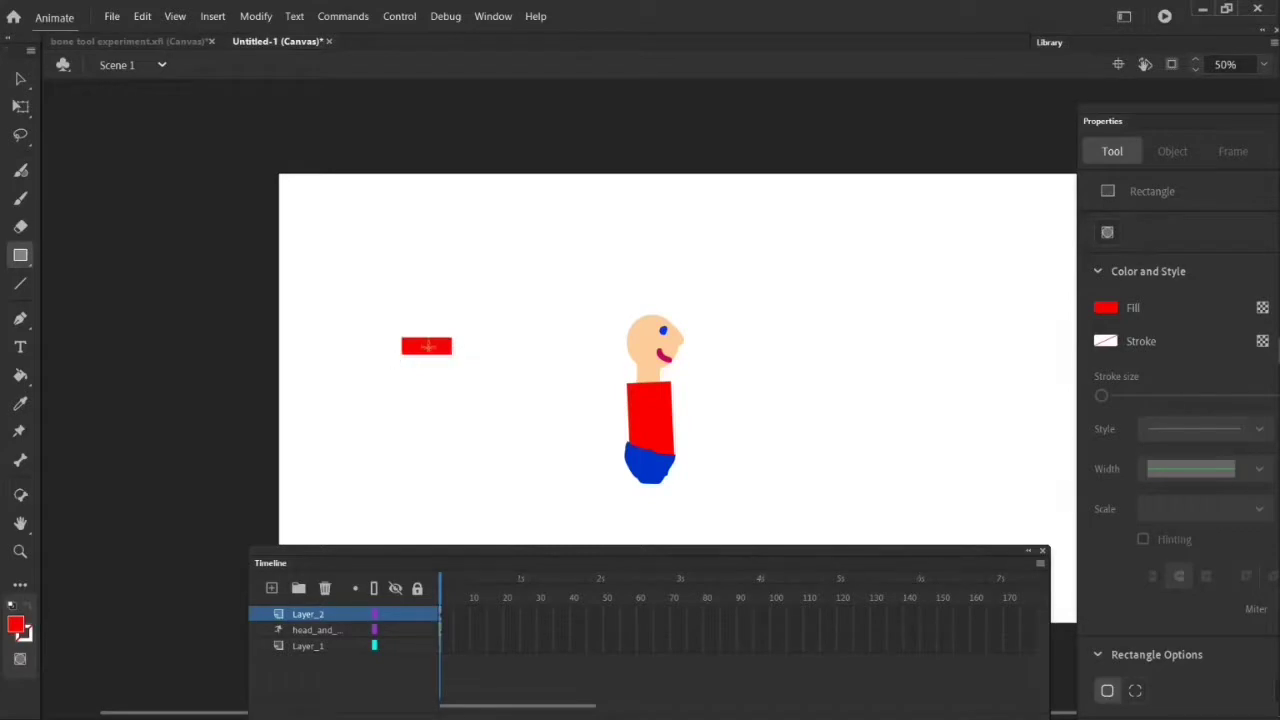
Step: Convert the red rectangle to a movie clip named "upper arm" and move its transformation point near its left end
right_click(430, 347)
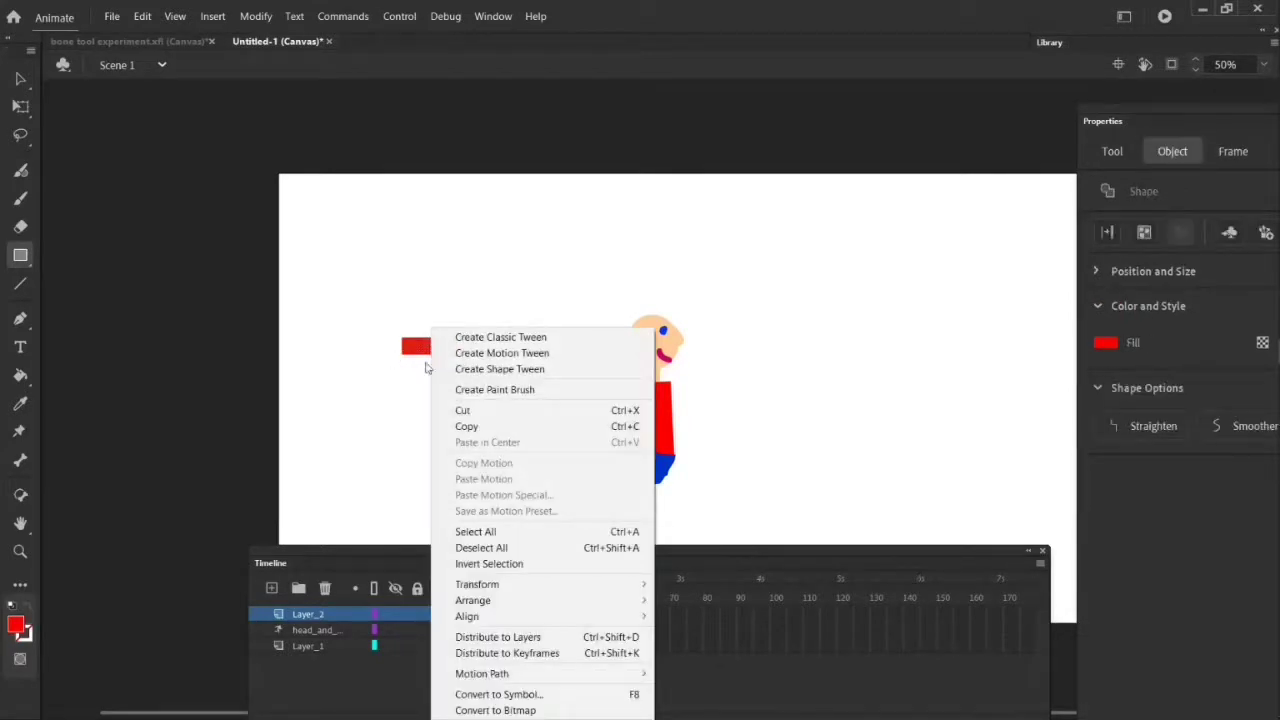
click(498, 694)
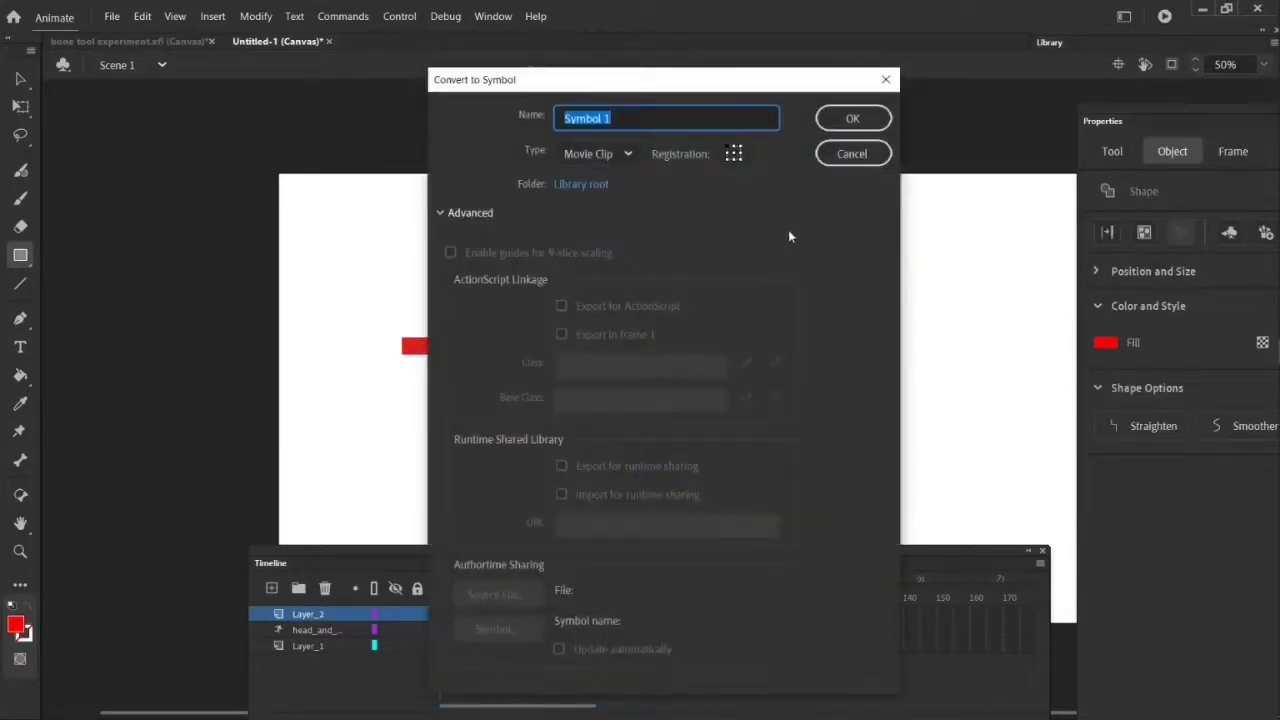
text(upper arm)
click(852, 118)
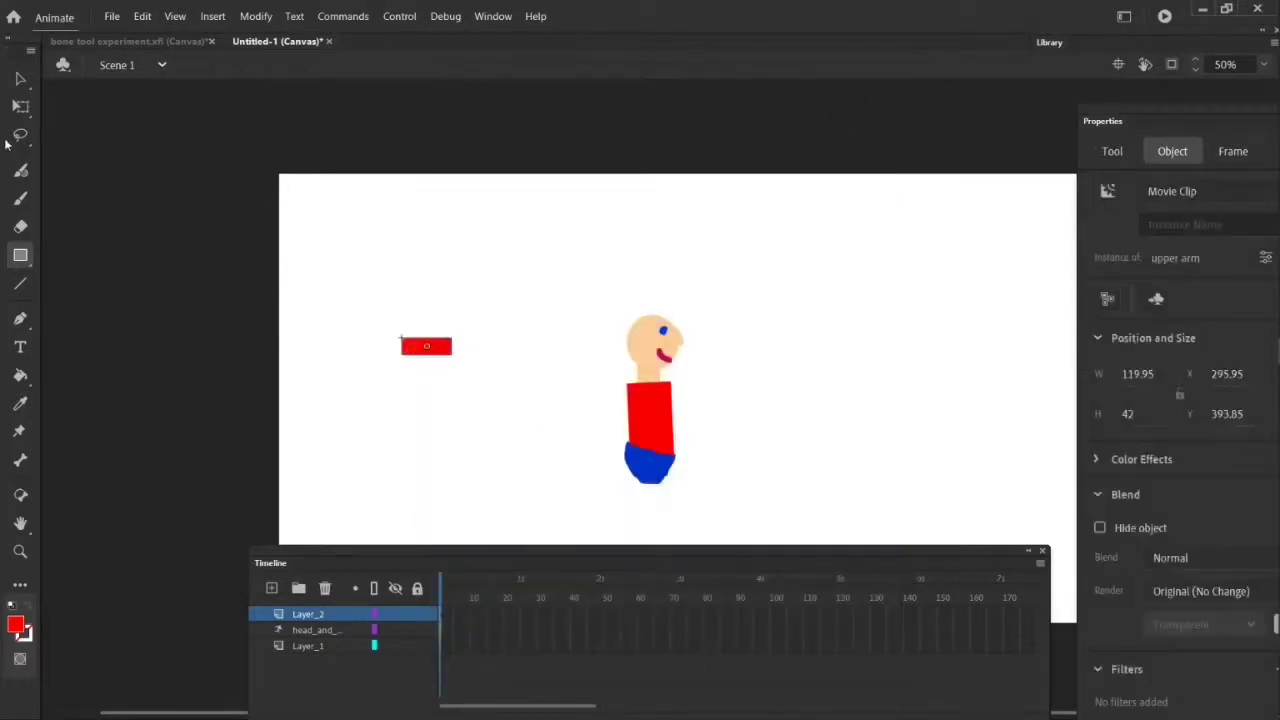
key(q)
drag(427, 346, 411, 347)
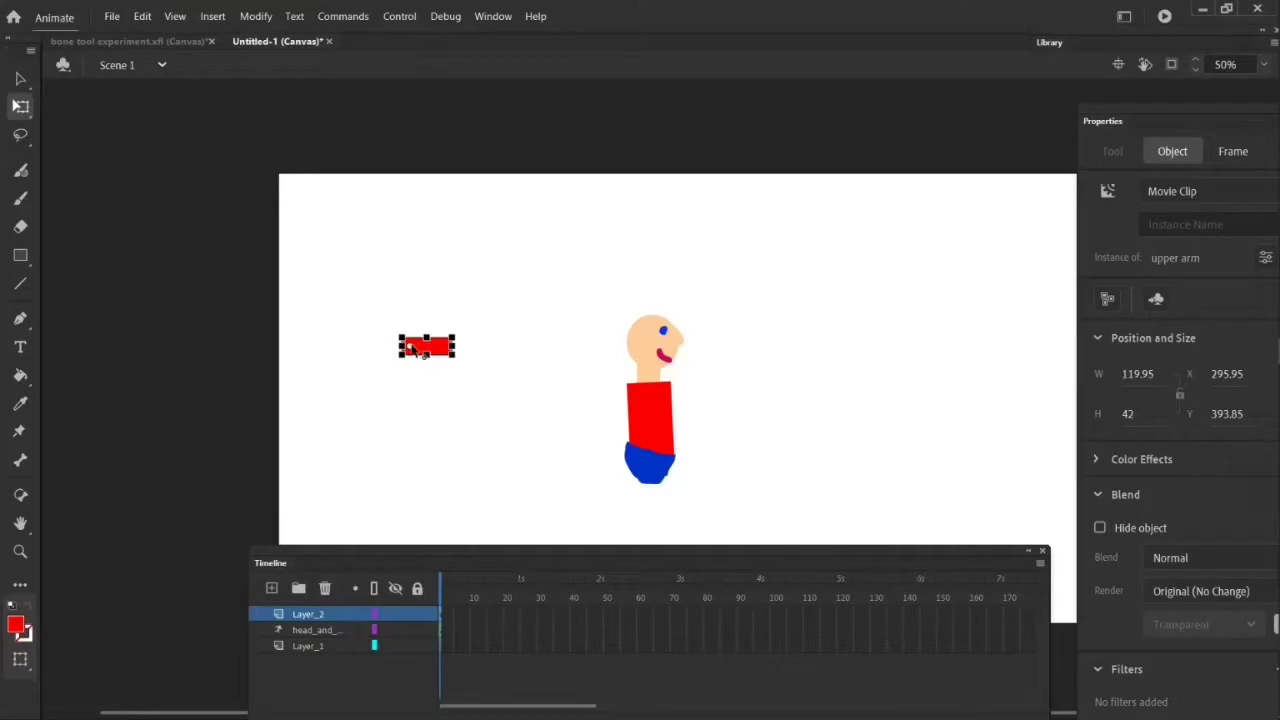
click(16, 78)
Step: Draw a rectangle about 128 × 32 px just right of the upper arm, filled with the head's skin colour
click(22, 256)
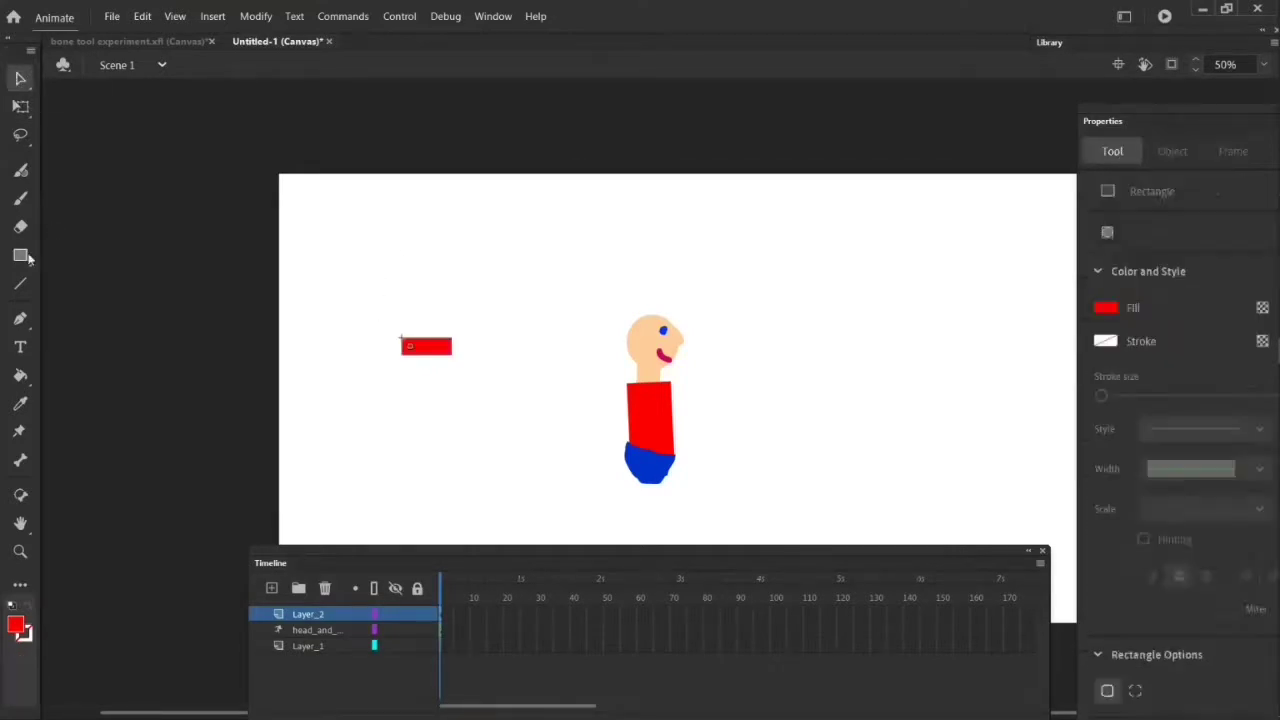
click(17, 626)
click(649, 340)
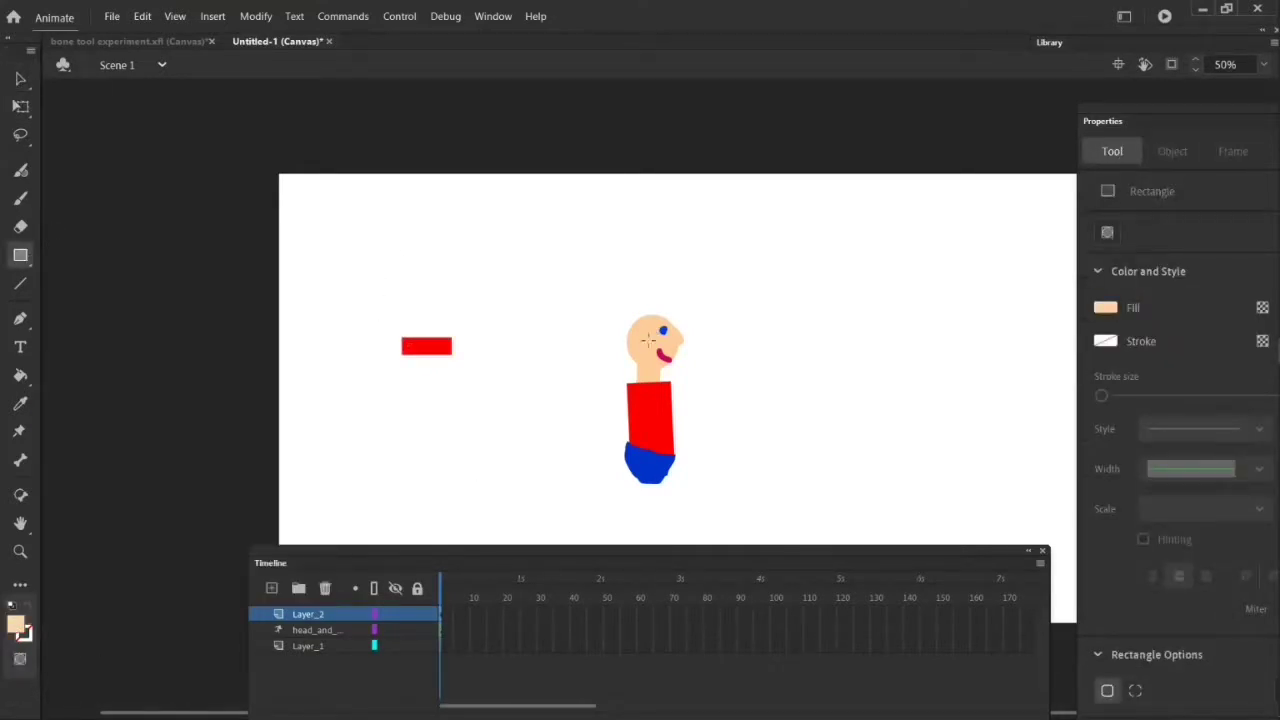
drag(464, 341, 518, 352)
Step: Convert the skin-coloured rectangle to a movie clip named "lower arm" and move its transformation point near its left end
right_click(492, 347)
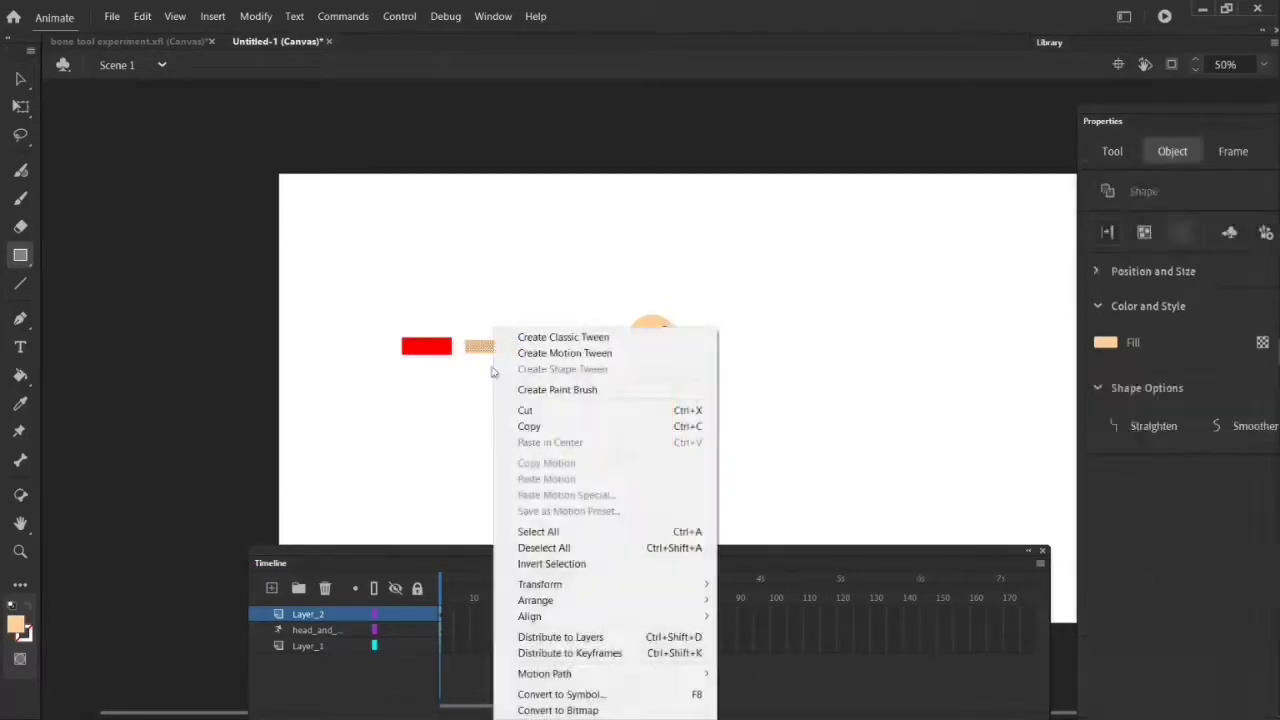
click(540, 689)
text(lower arm)
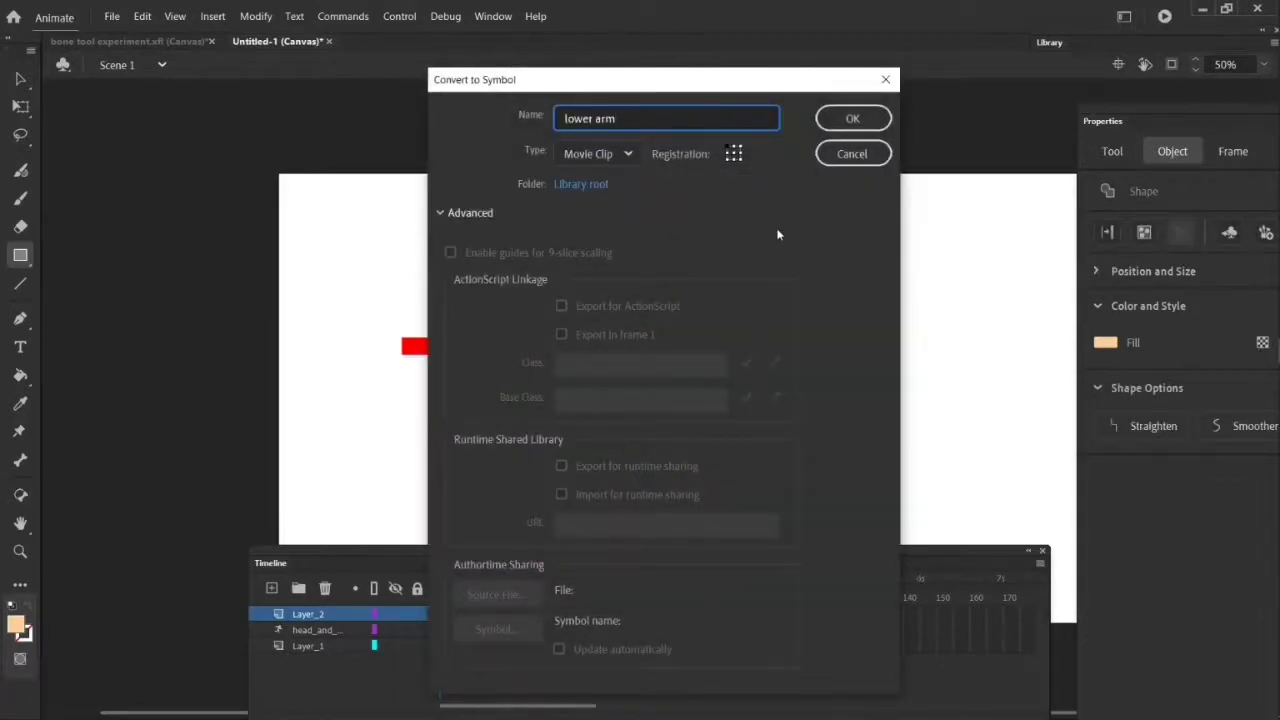
click(870, 115)
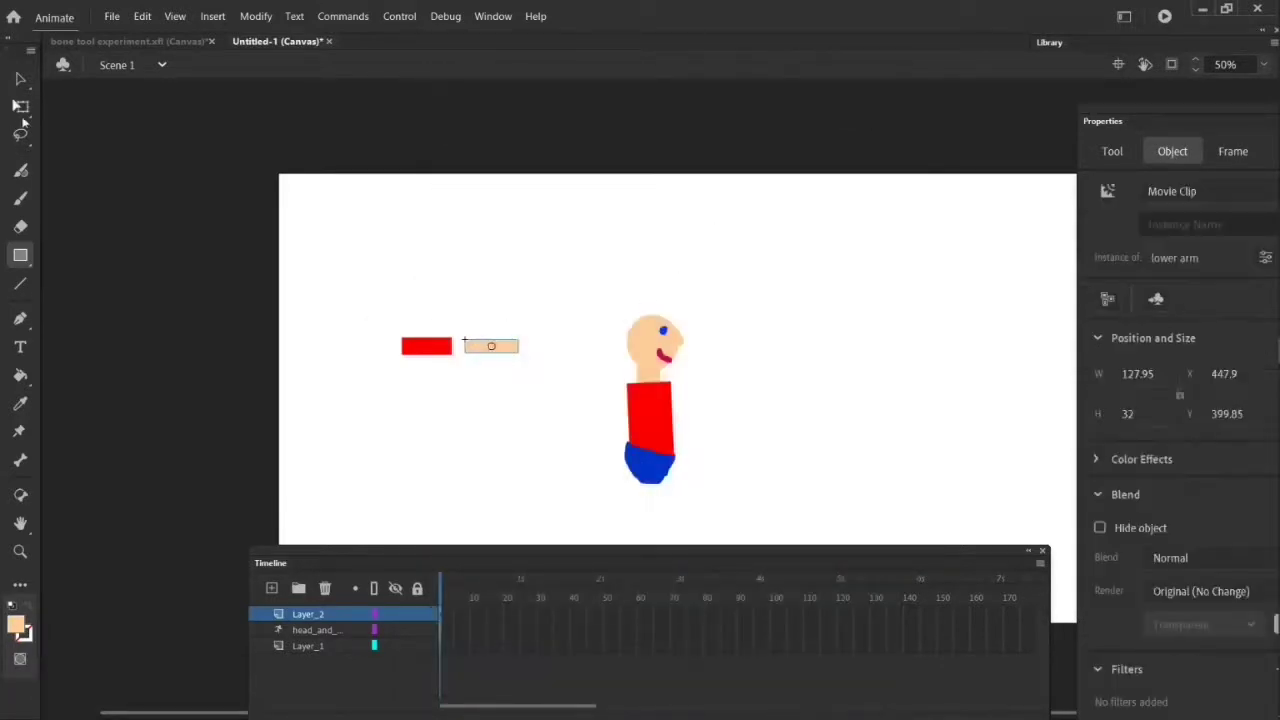
click(21, 107)
drag(492, 347, 409, 346)
Step: Arrange the upper arm in front and move the lower arm so its left end tucks behind the upper arm's right end
click(426, 347)
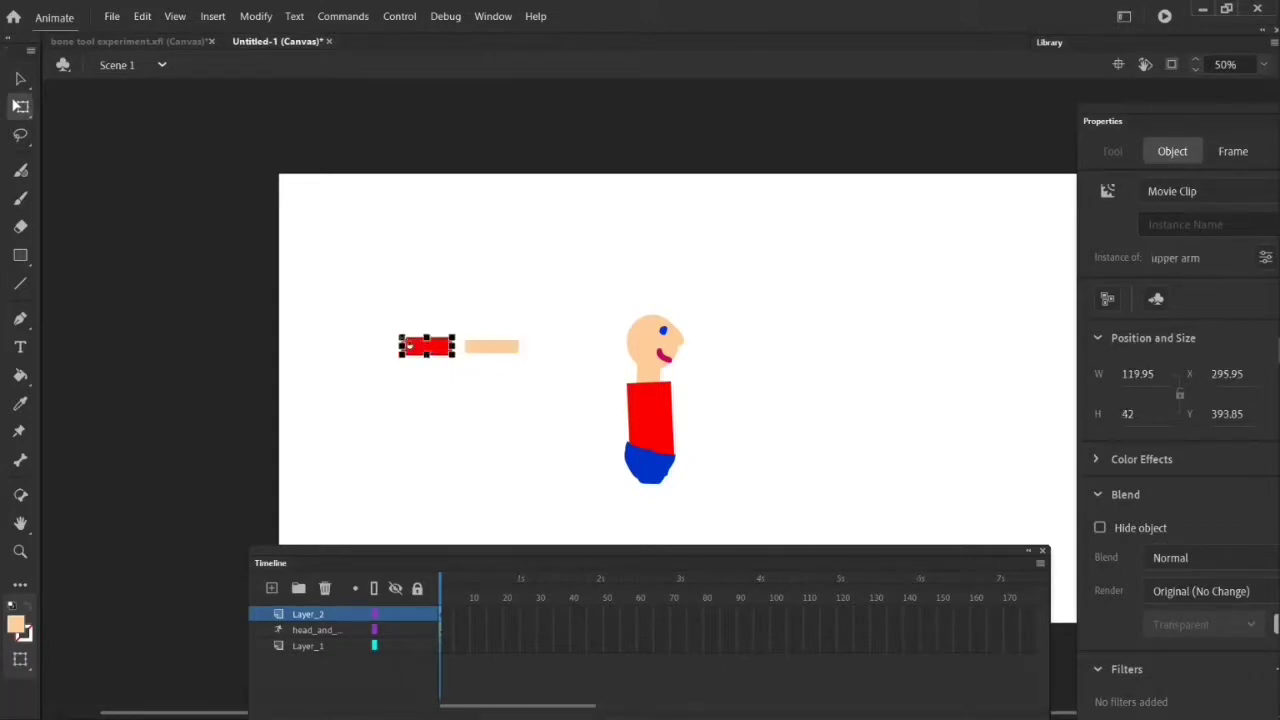
right_click(440, 352)
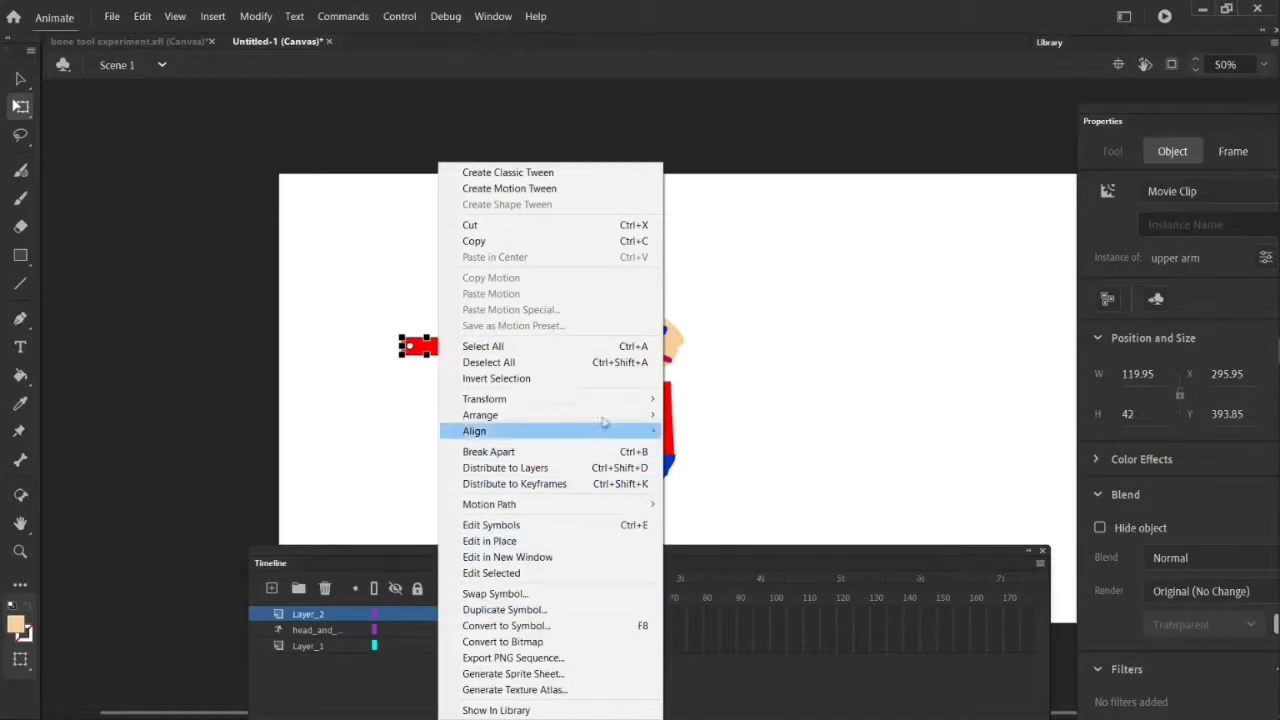
mouse_move(580, 414)
click(722, 418)
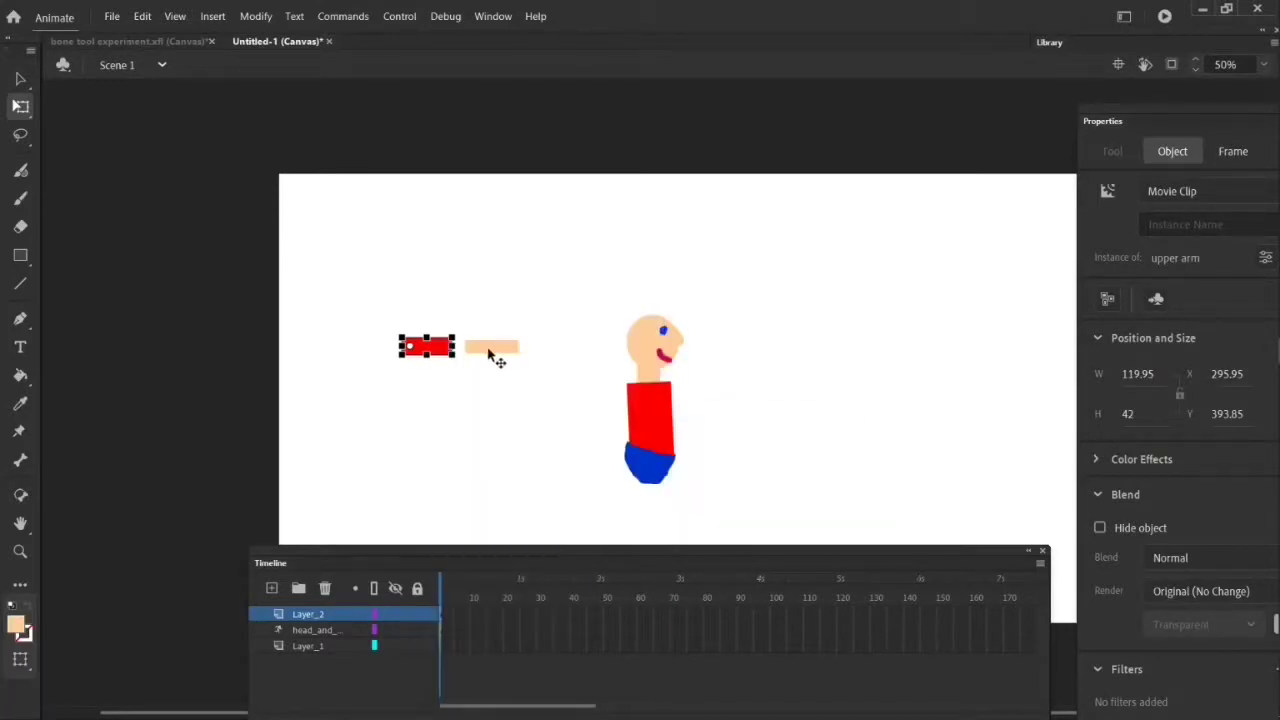
drag(490, 355, 475, 357)
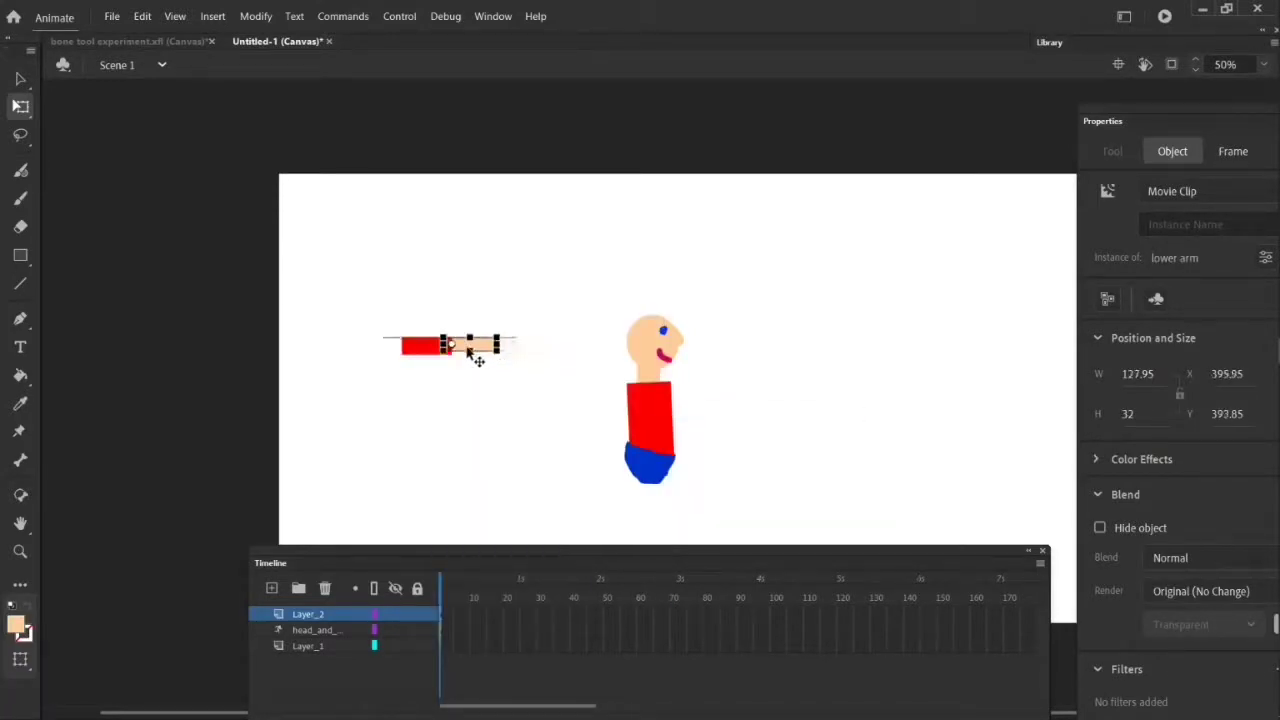
click(392, 318)
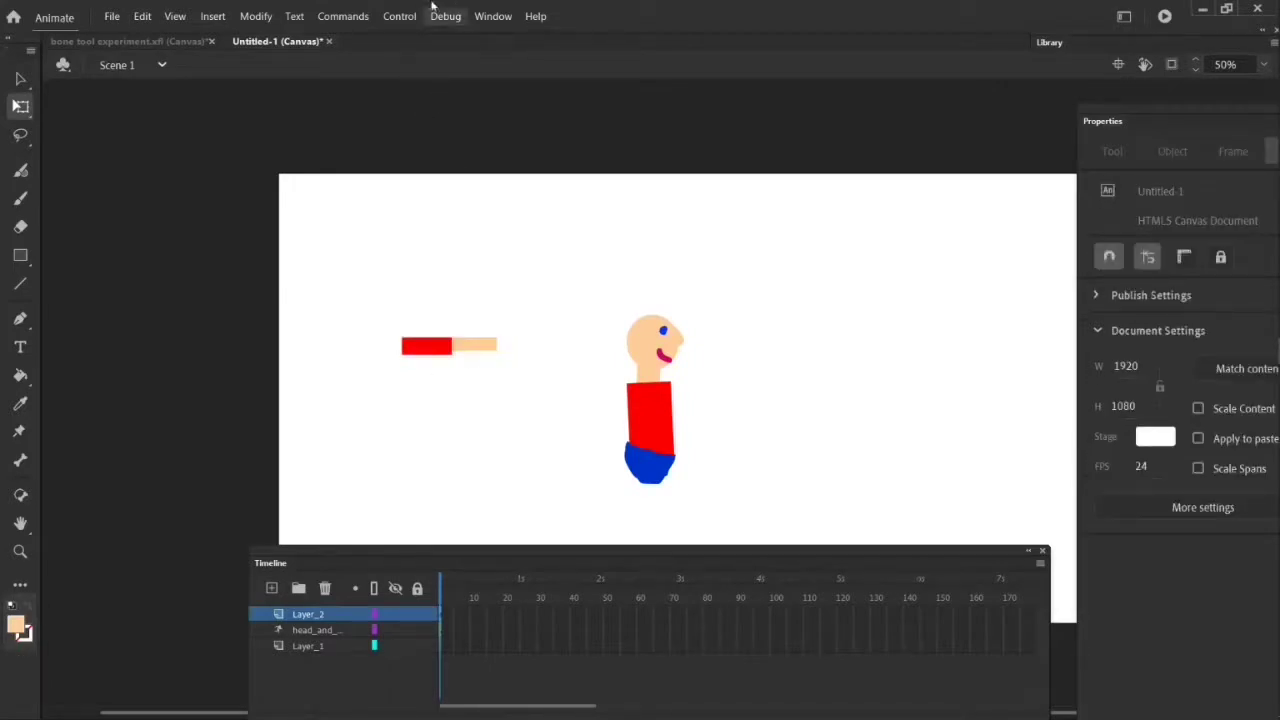
Step: Draw a flat skin-coloured oval about 106 × 34 px to the right of the lower arm
click(22, 257)
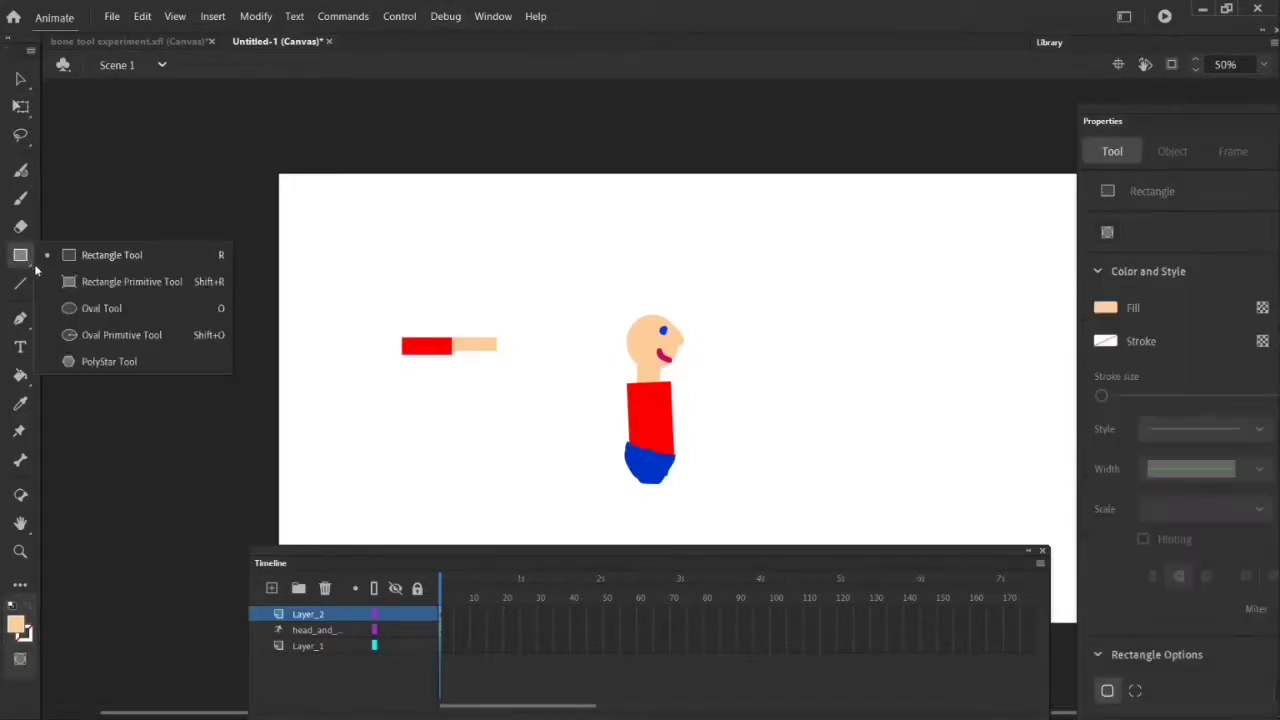
click(103, 310)
mouse_move(565, 349)
mouse_down()
mouse_move(543, 371)
mouse_move(522, 363)
mouse_up()
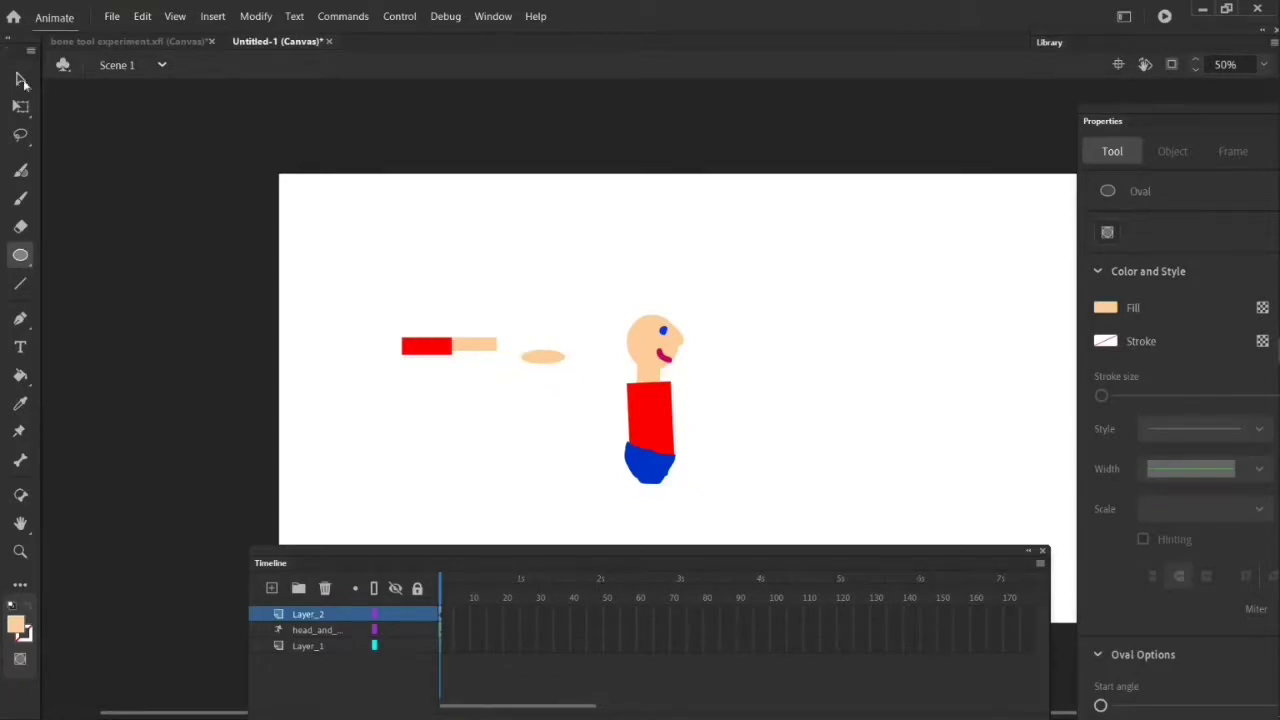
Step: Convert the skin-coloured oval to a movie clip named "hand"
click(20, 106)
click(545, 360)
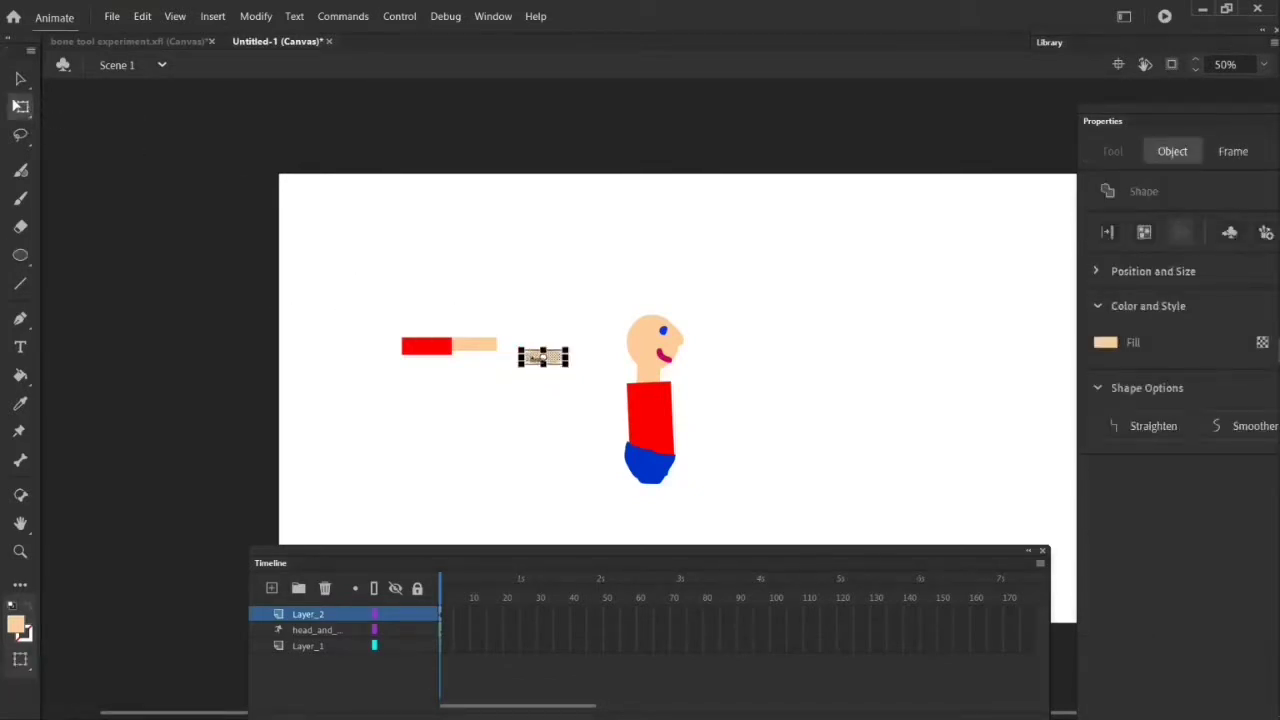
click(546, 367)
right_click(545, 362)
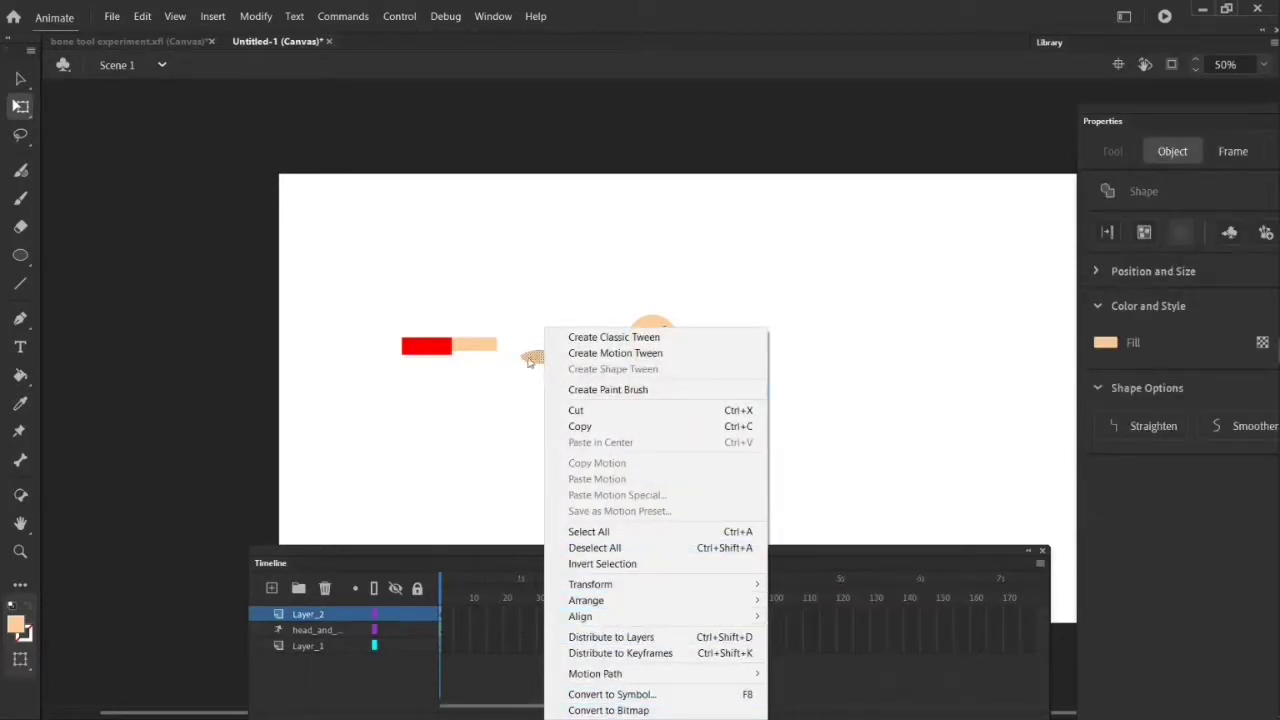
right_click(530, 360)
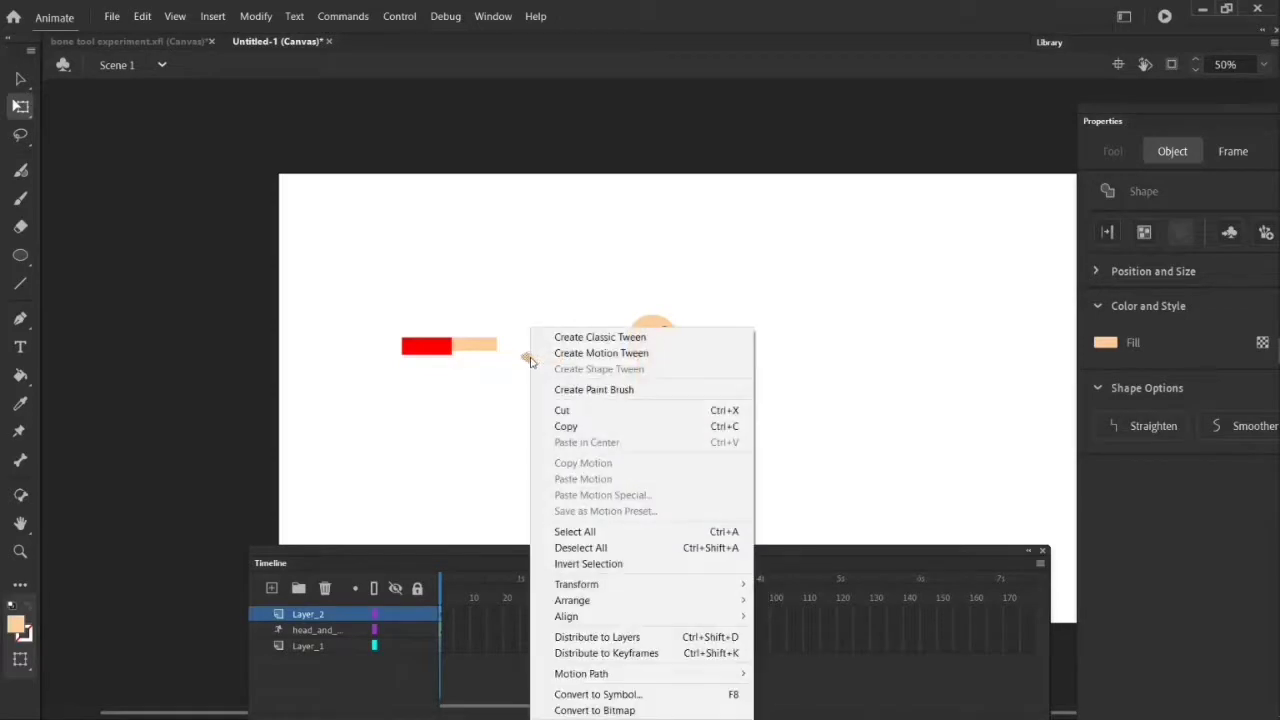
click(582, 693)
text(hand)
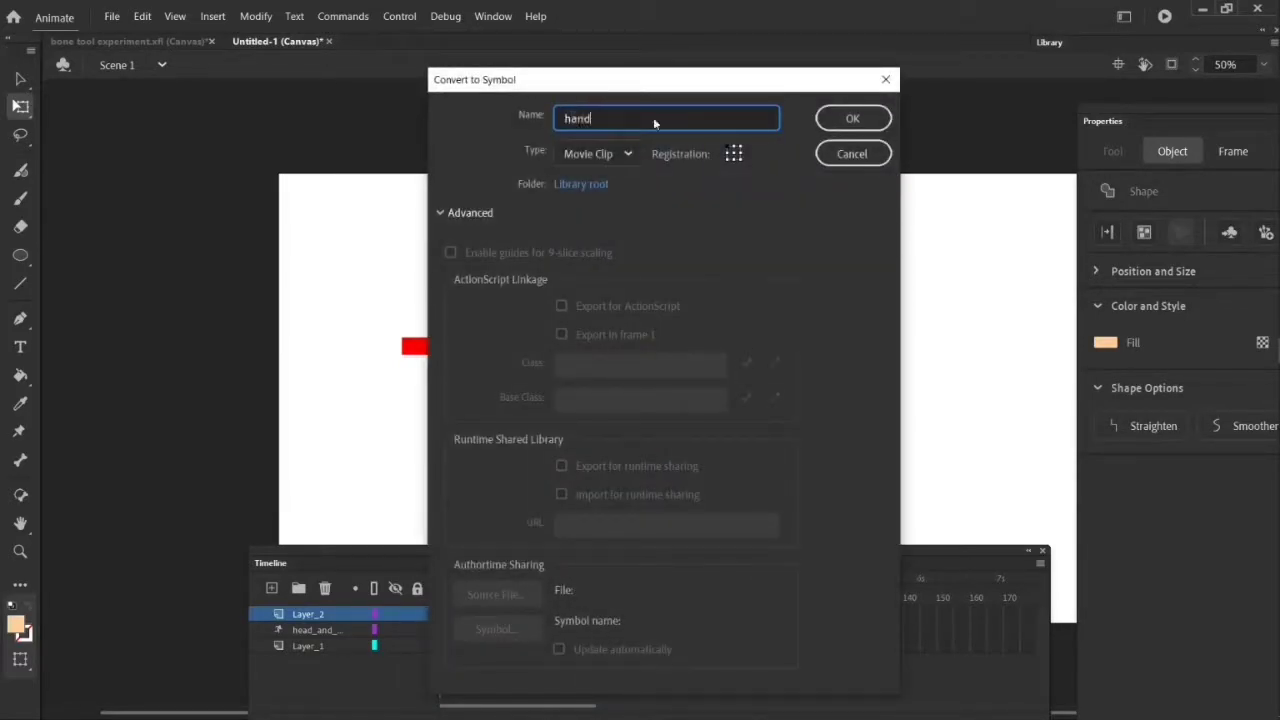
click(852, 118)
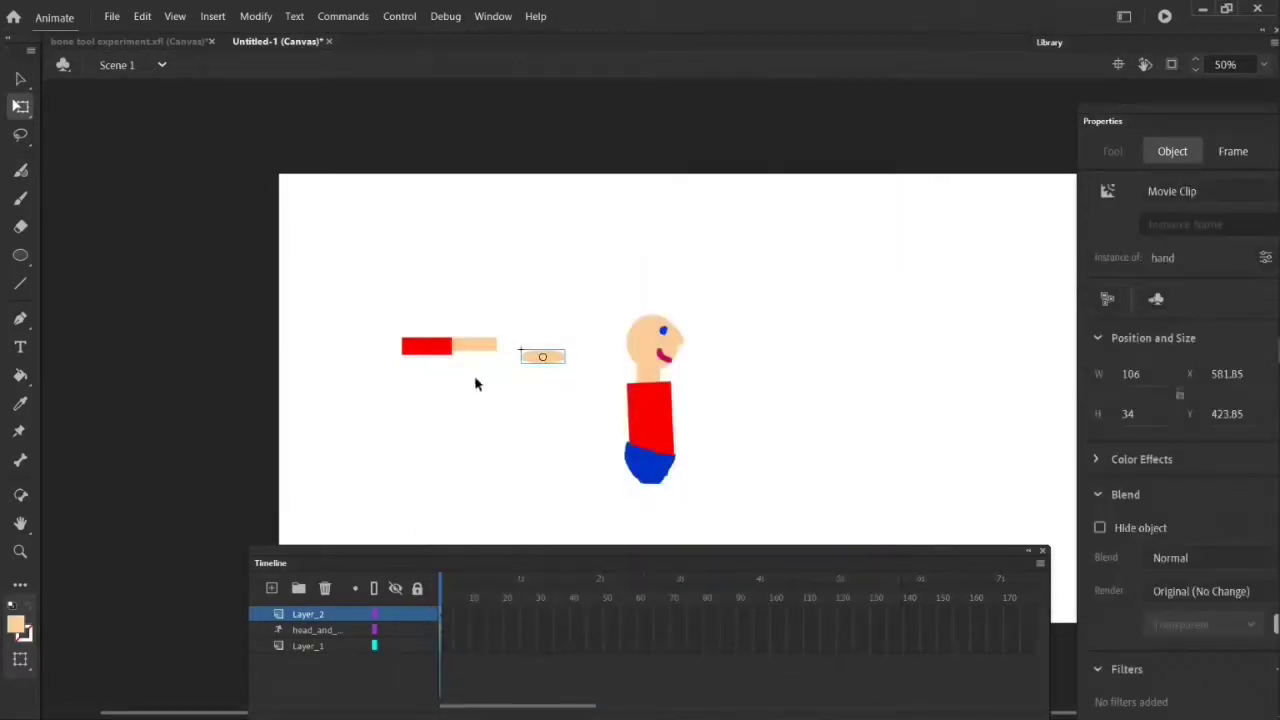
Step: Inside the hand symbol, move the oval onto the free end of the lower arm and shift its transformation point toward the wrist
double_click(545, 358)
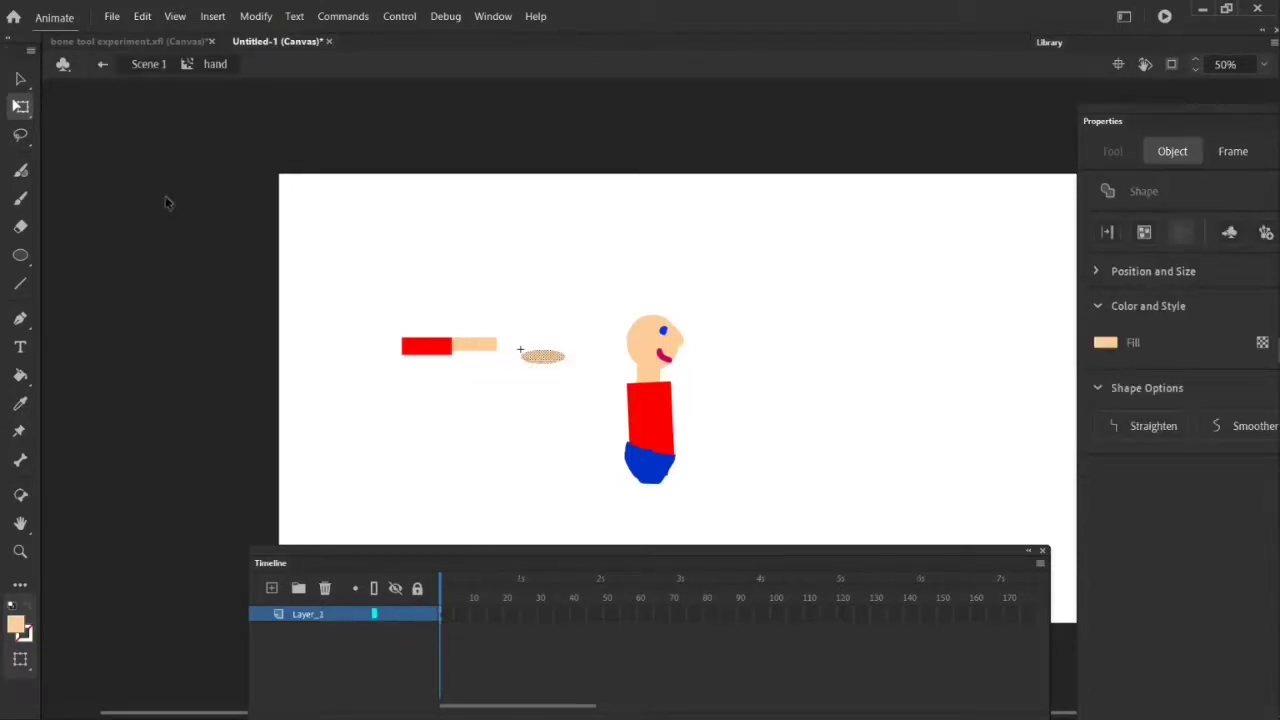
click(21, 77)
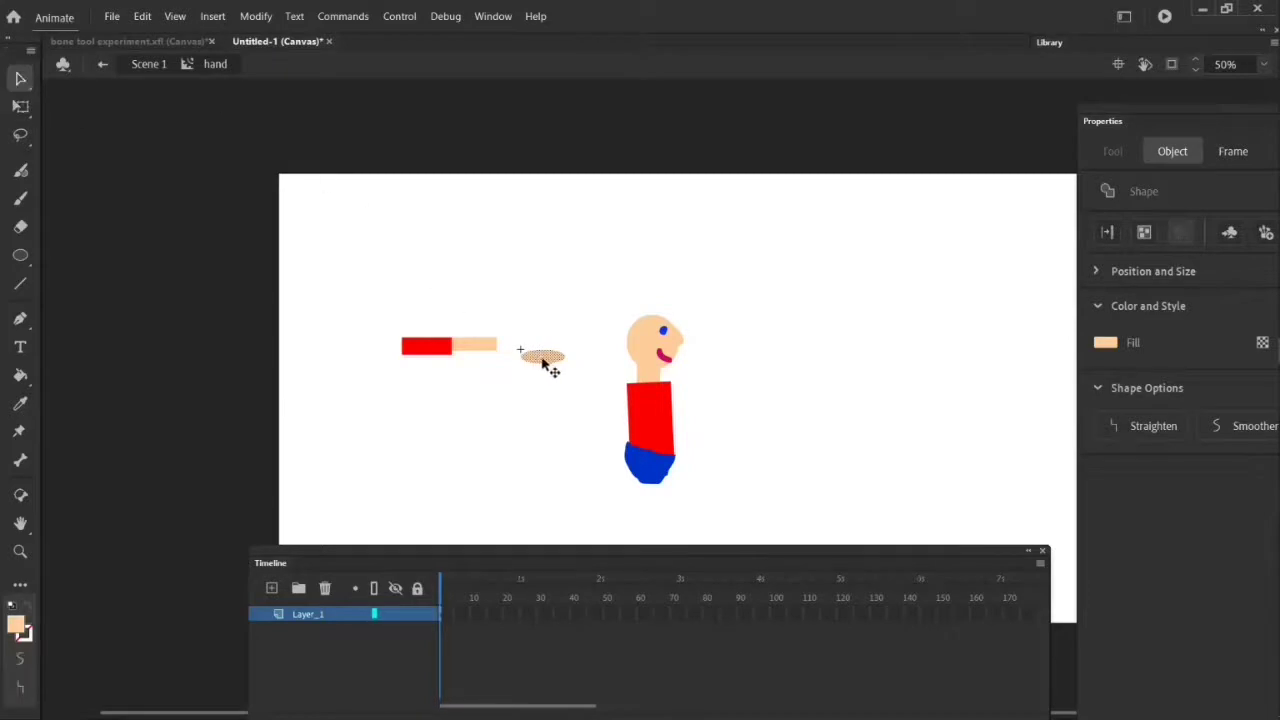
drag(543, 363, 514, 349)
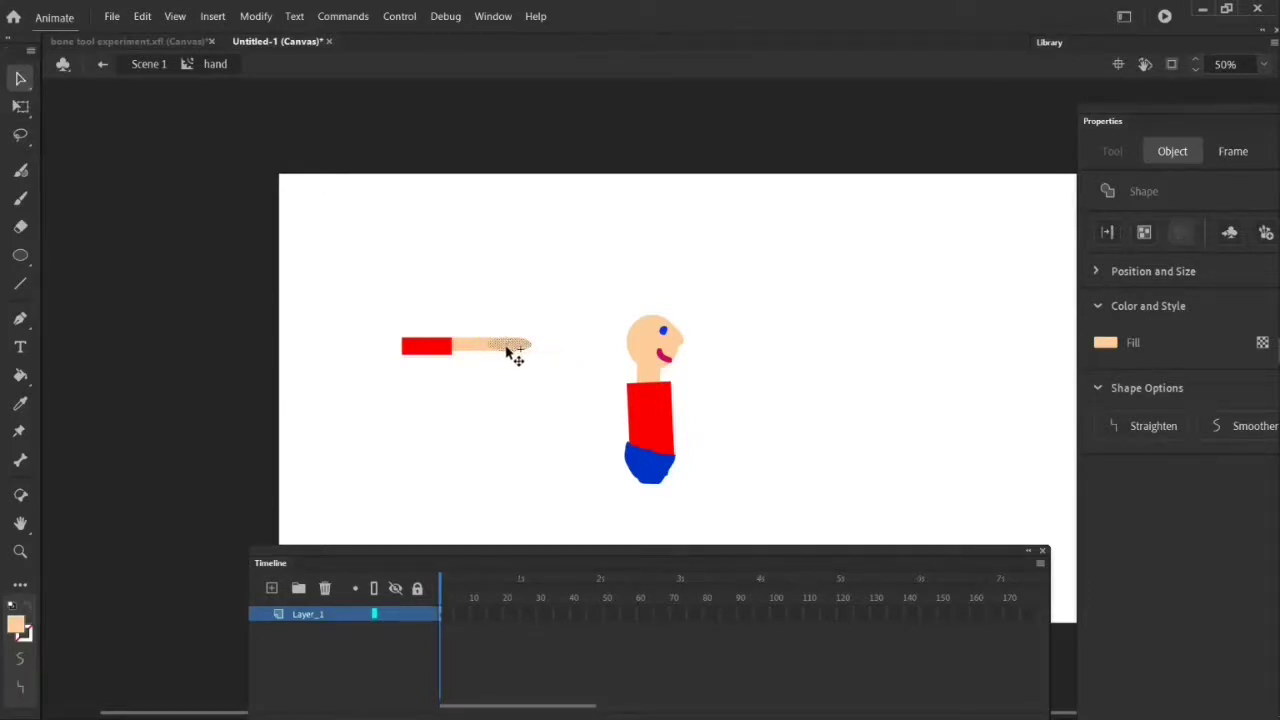
click(21, 106)
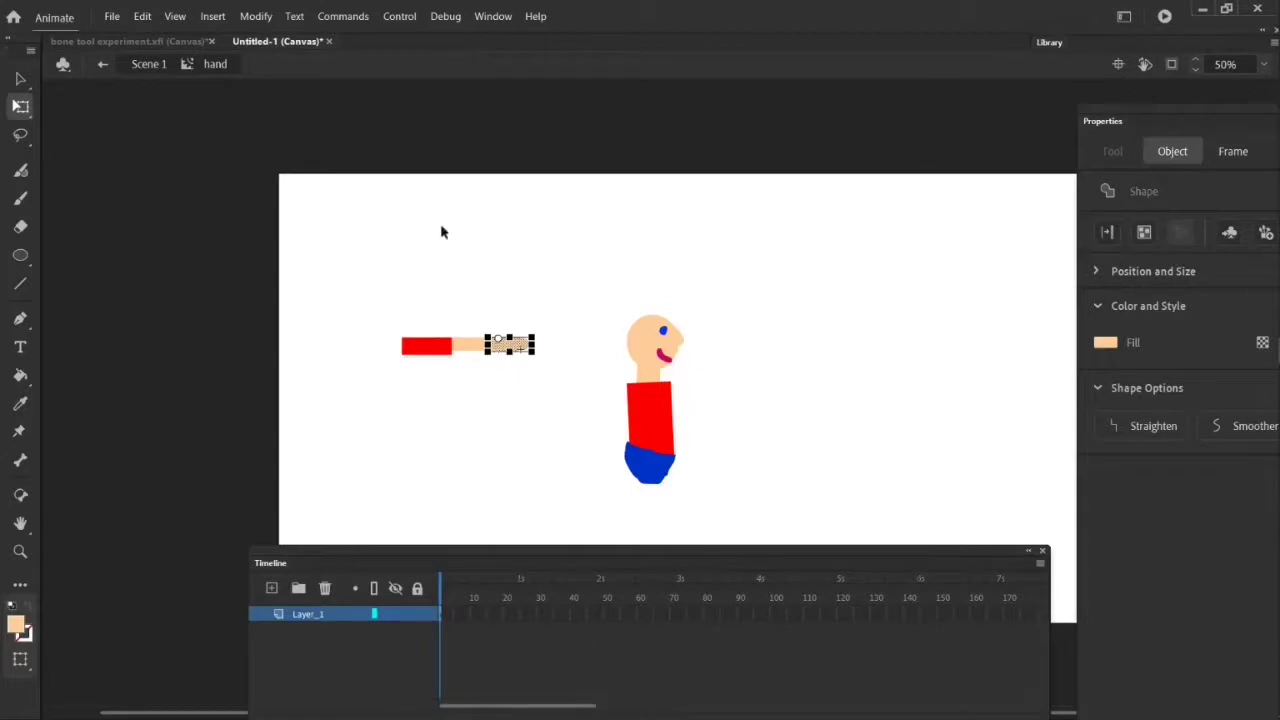
Step: Shorten the hand oval from its fingertip end to about 80 px wide
click(20, 552)
click(472, 356)
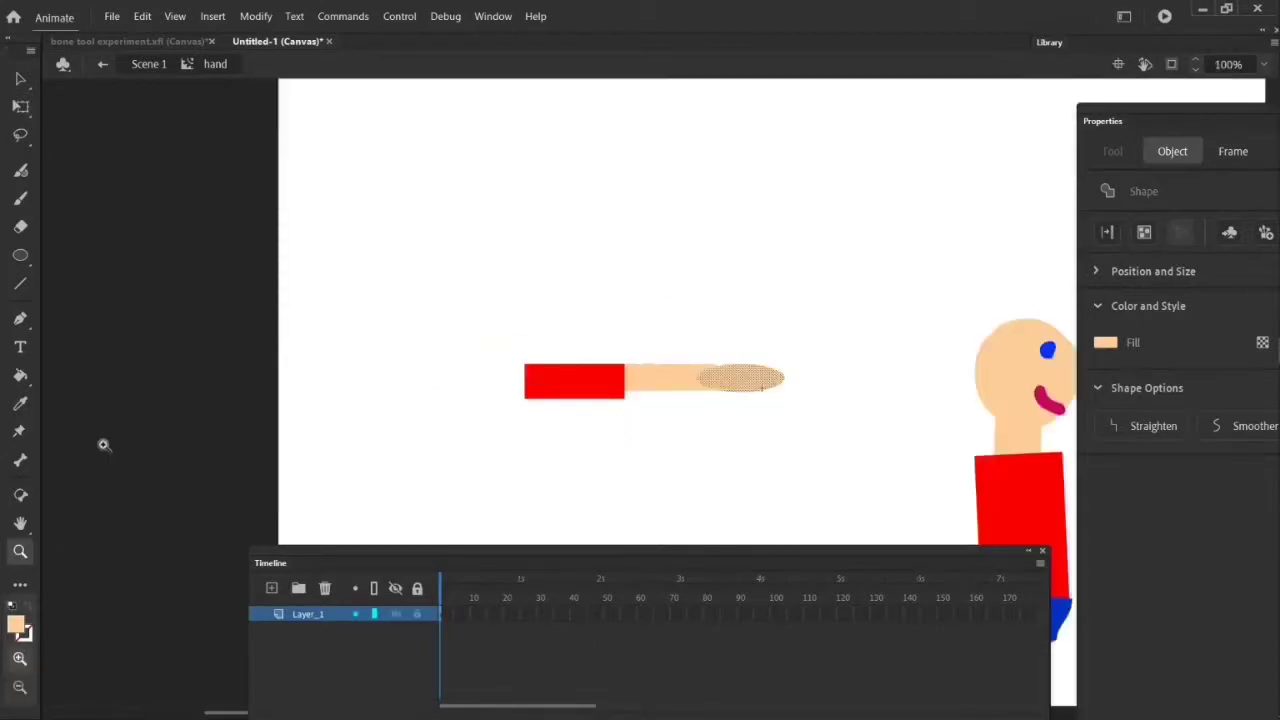
click(20, 106)
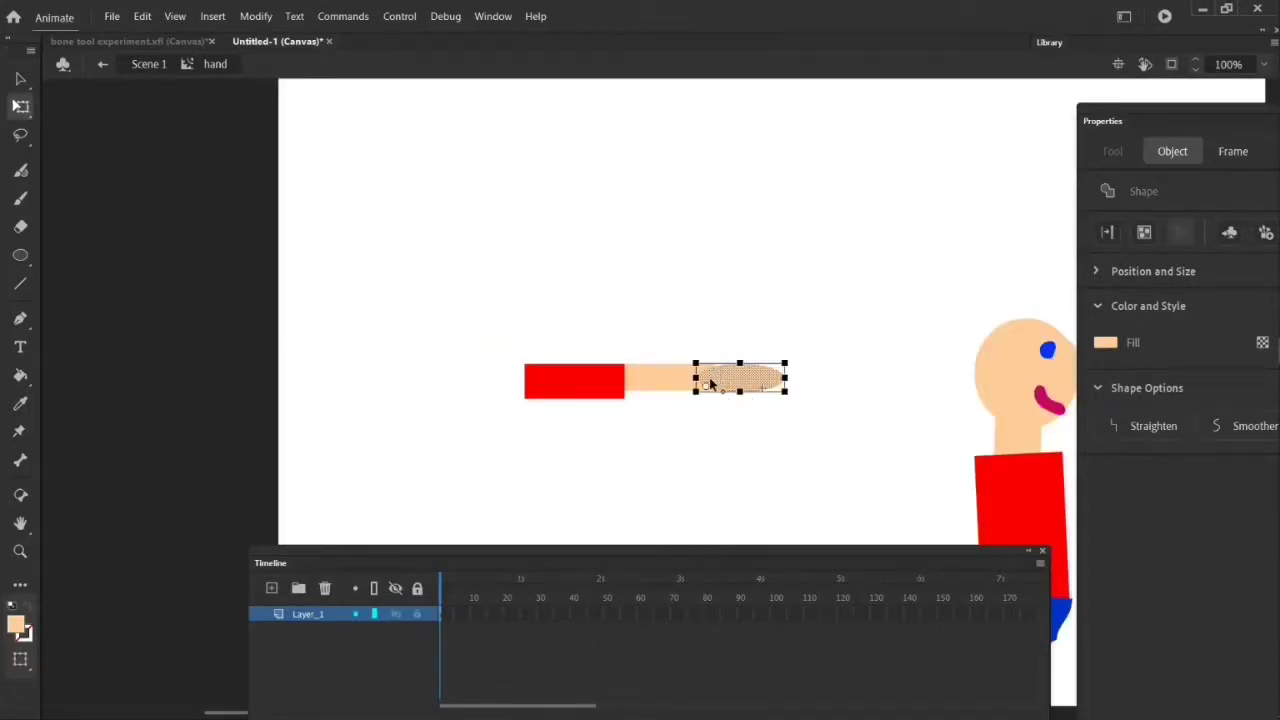
drag(785, 379, 767, 380)
click(22, 80)
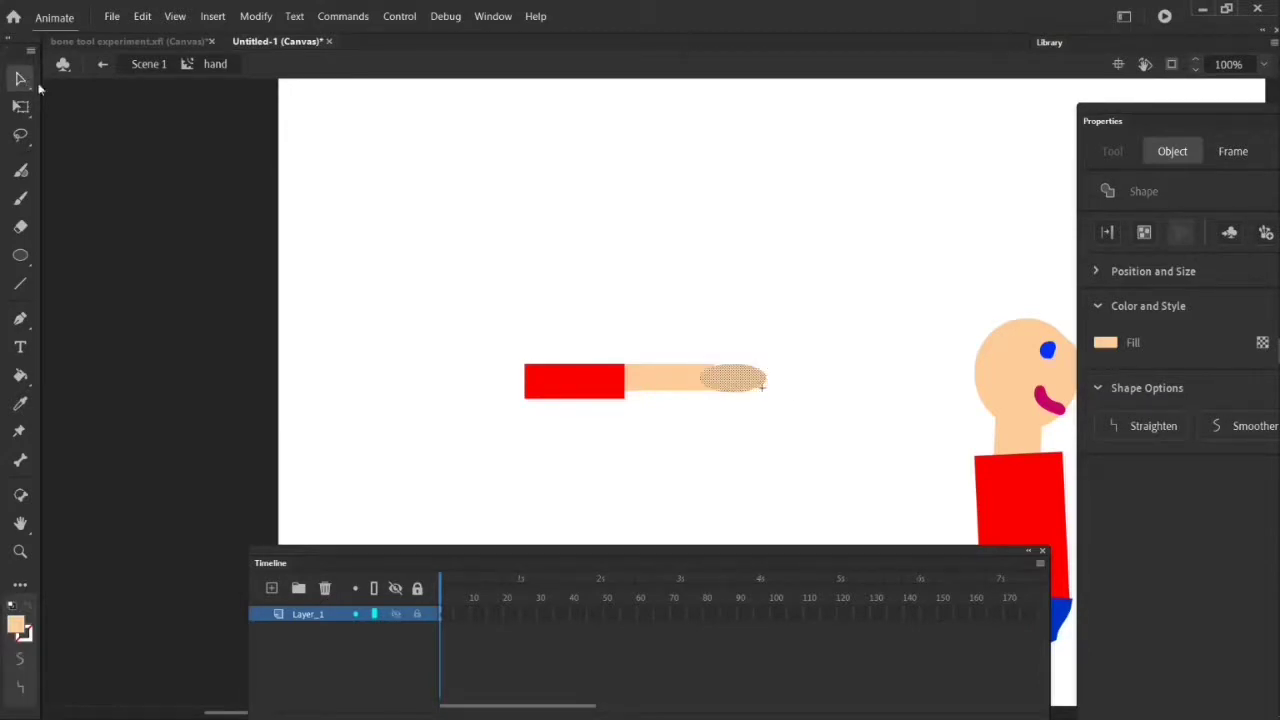
Step: Try to change the stacking order of the hand and lower arm shapes inside their symbols
right_click(735, 382)
mouse_move(911, 599)
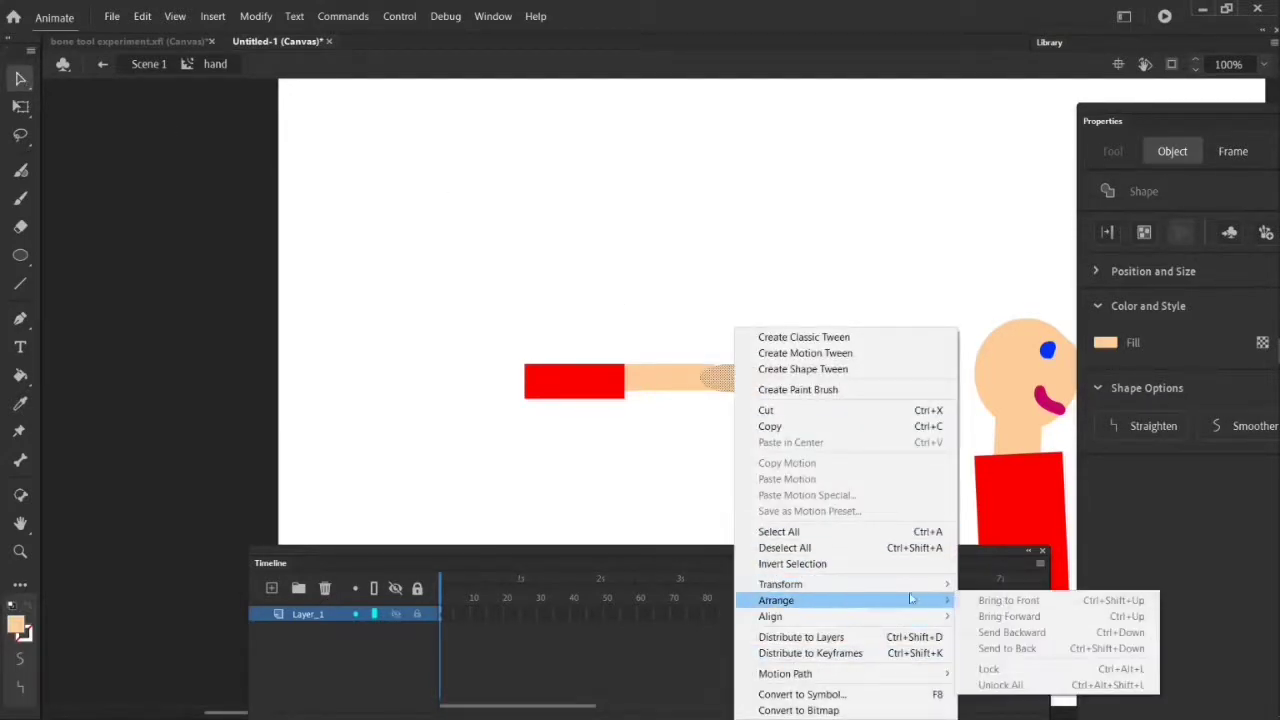
click(721, 377)
right_click(722, 377)
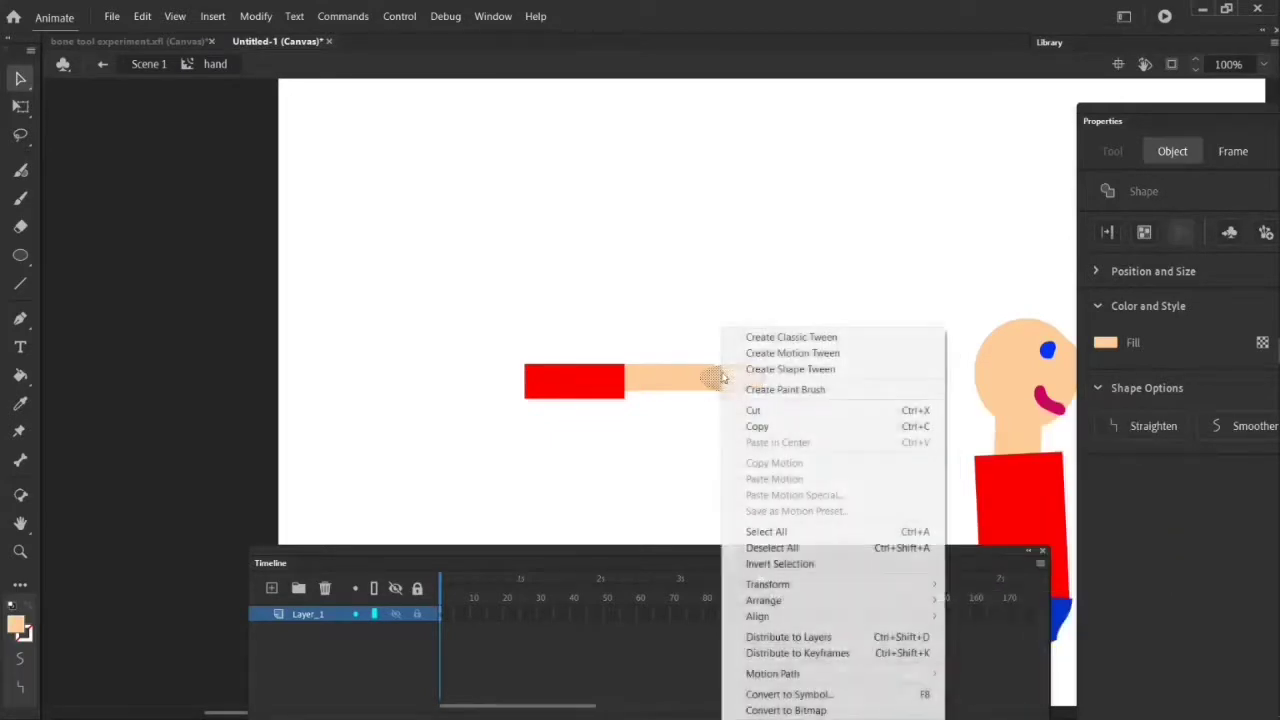
click(691, 424)
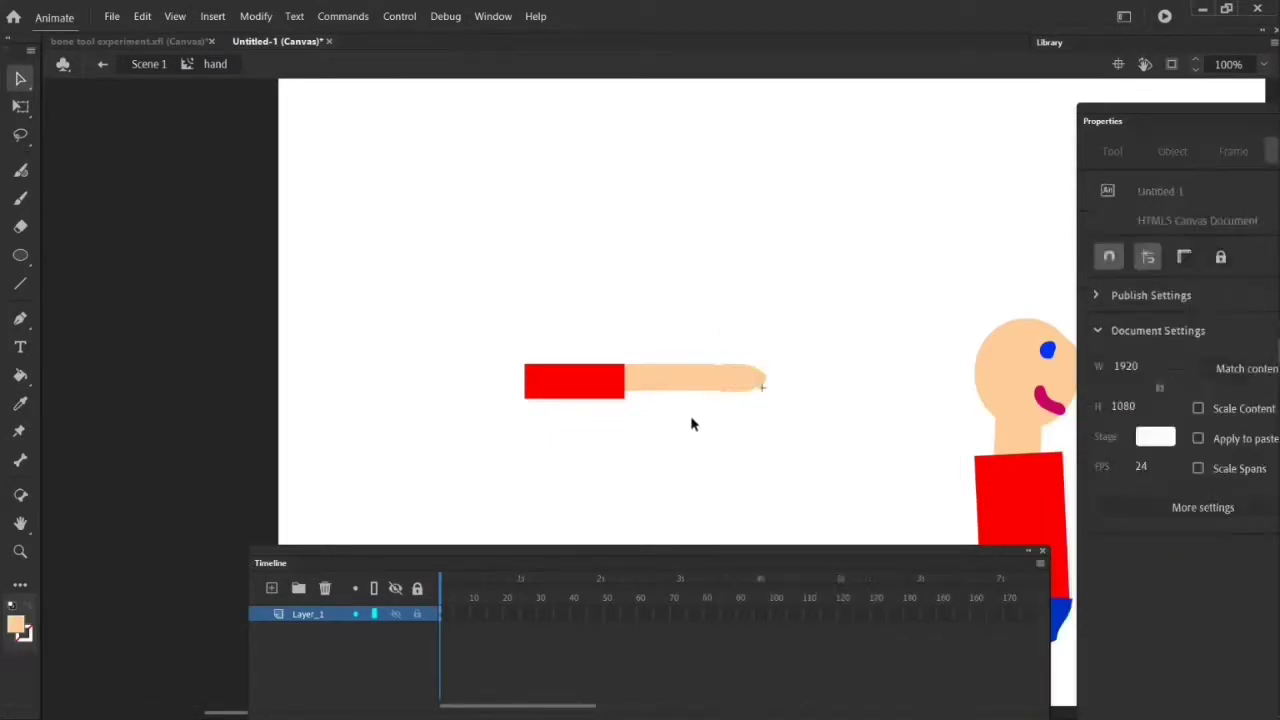
click(676, 388)
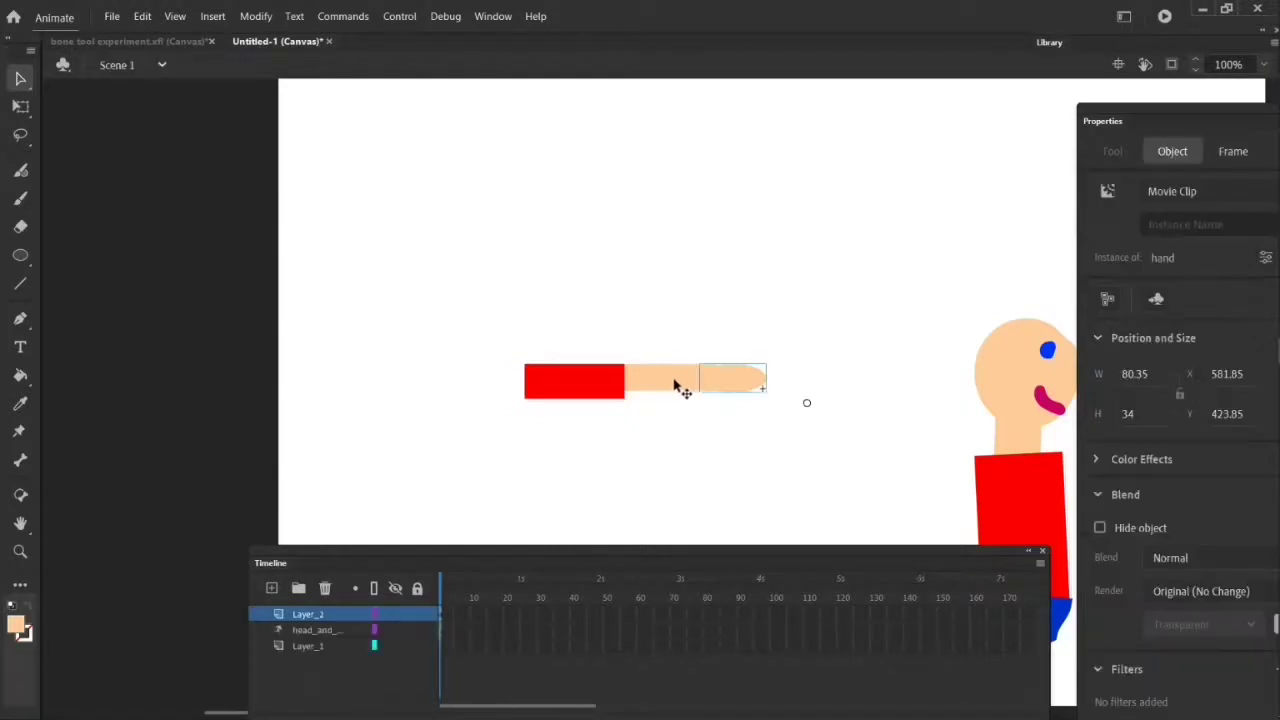
double_click(674, 388)
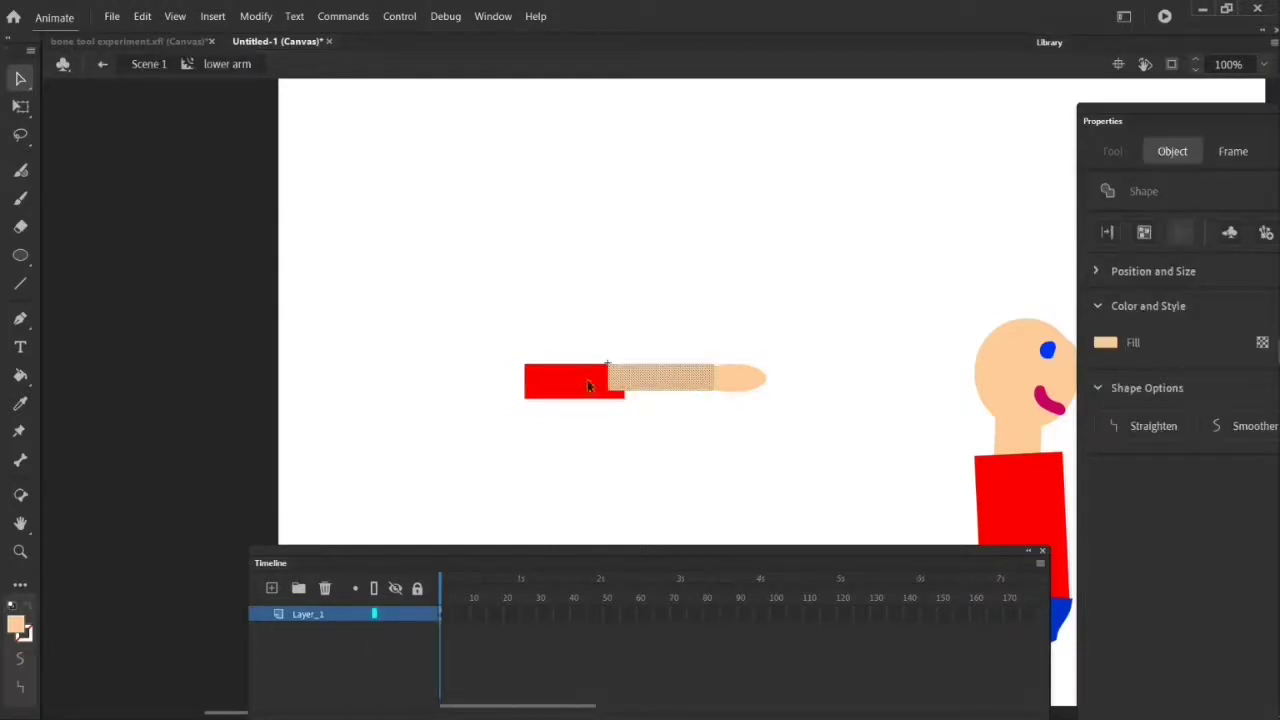
right_click(691, 385)
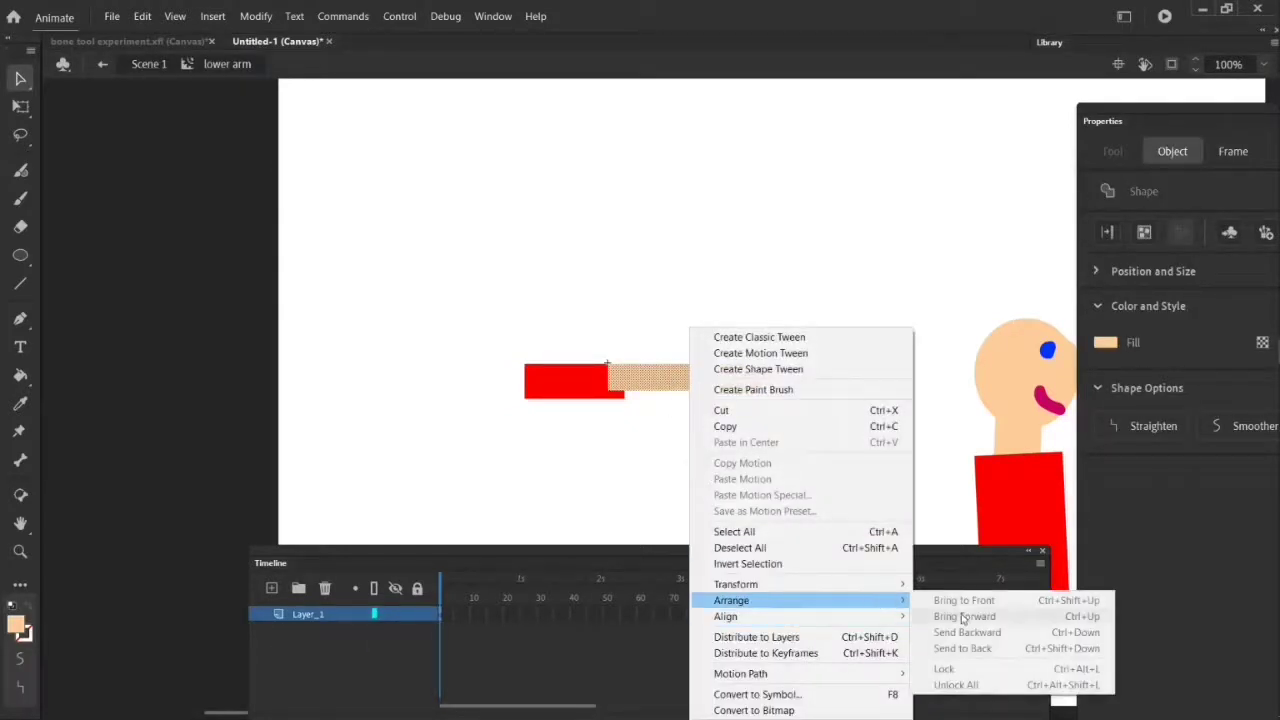
click(948, 472)
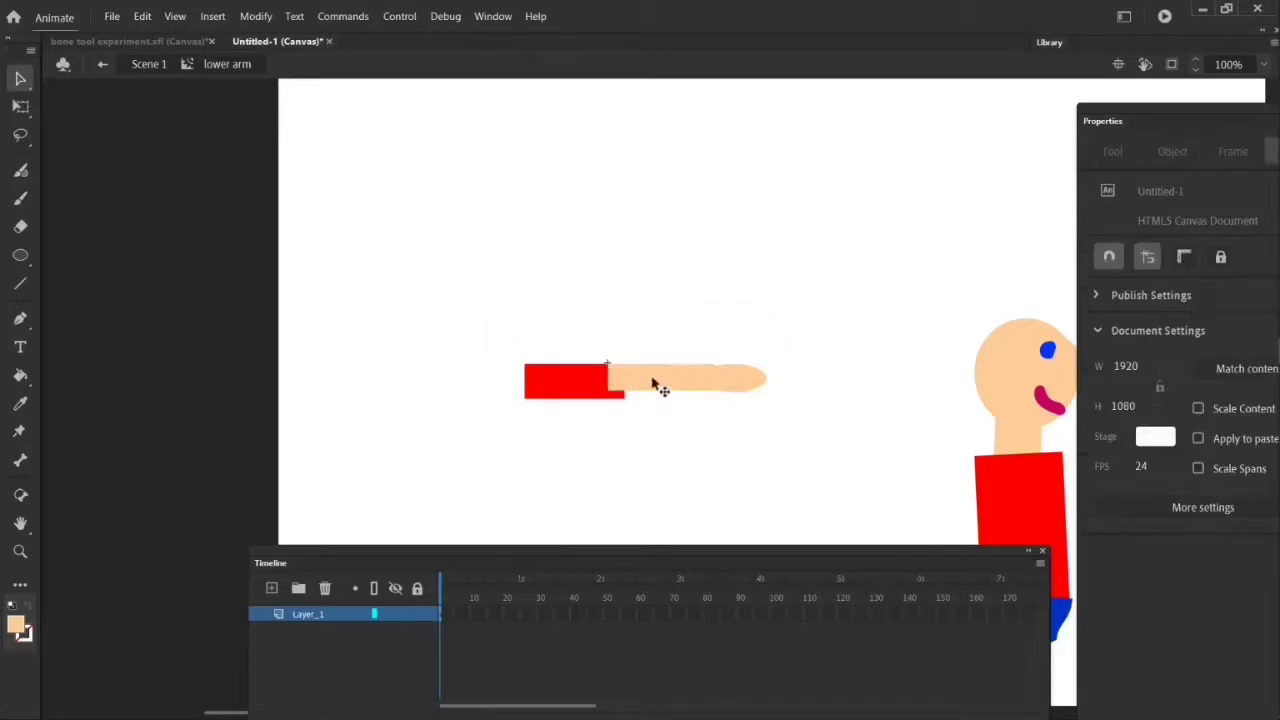
double_click(573, 381)
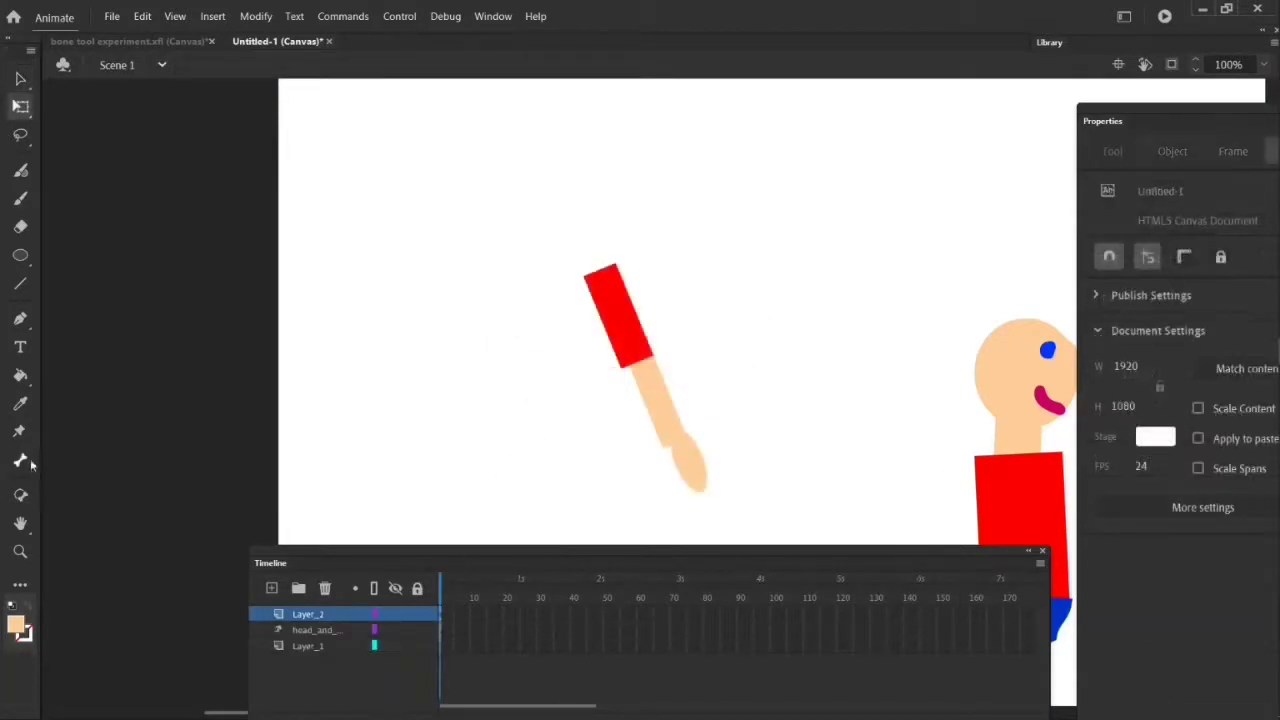
Step: Chain bones from the shoulder through the elbow to the wrist, linking the upper arm, lower arm and hand
click(20, 460)
drag(605, 285, 648, 381)
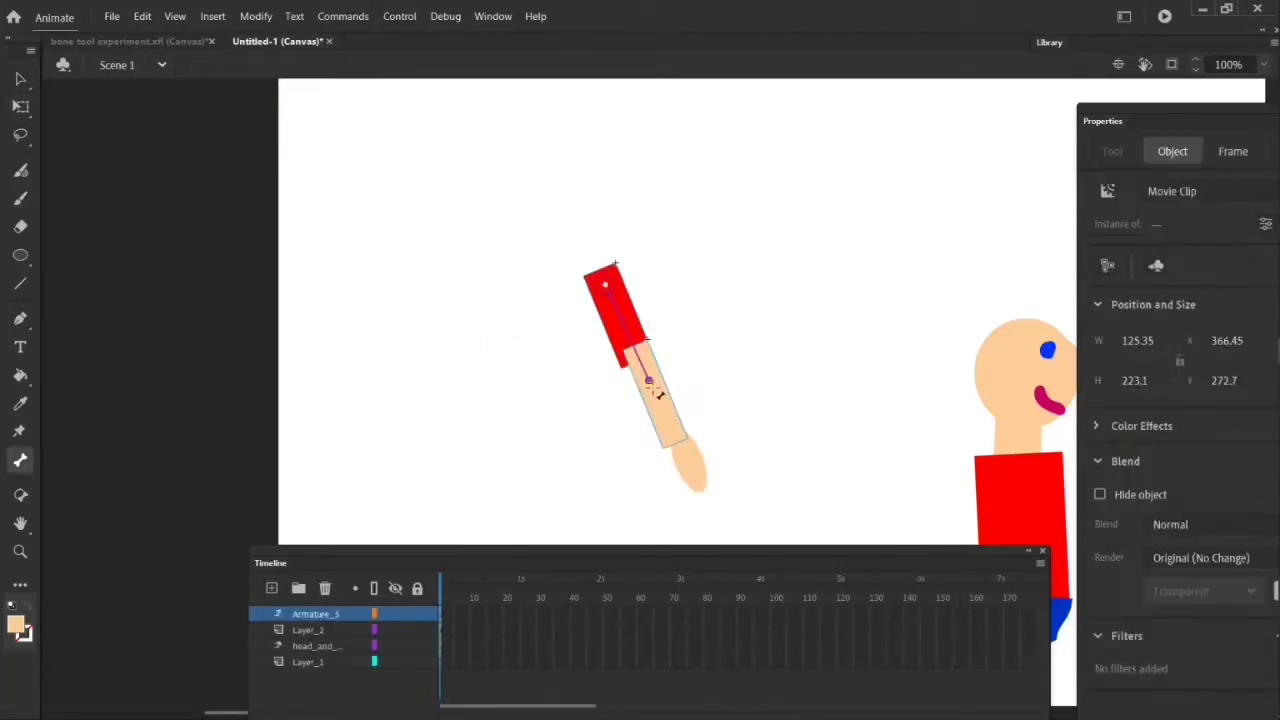
key(ctrl+z)
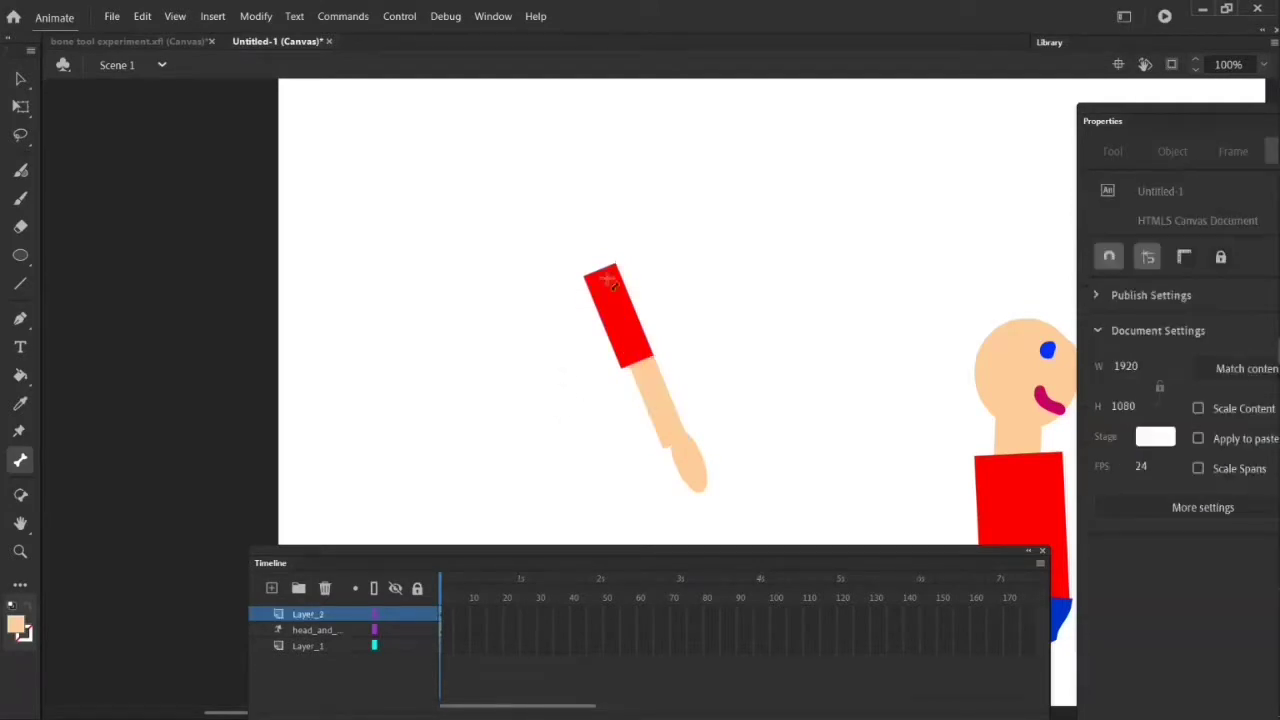
mouse_move(607, 272)
mouse_down()
mouse_move(643, 373)
mouse_move(712, 468)
mouse_move(690, 450)
mouse_up()
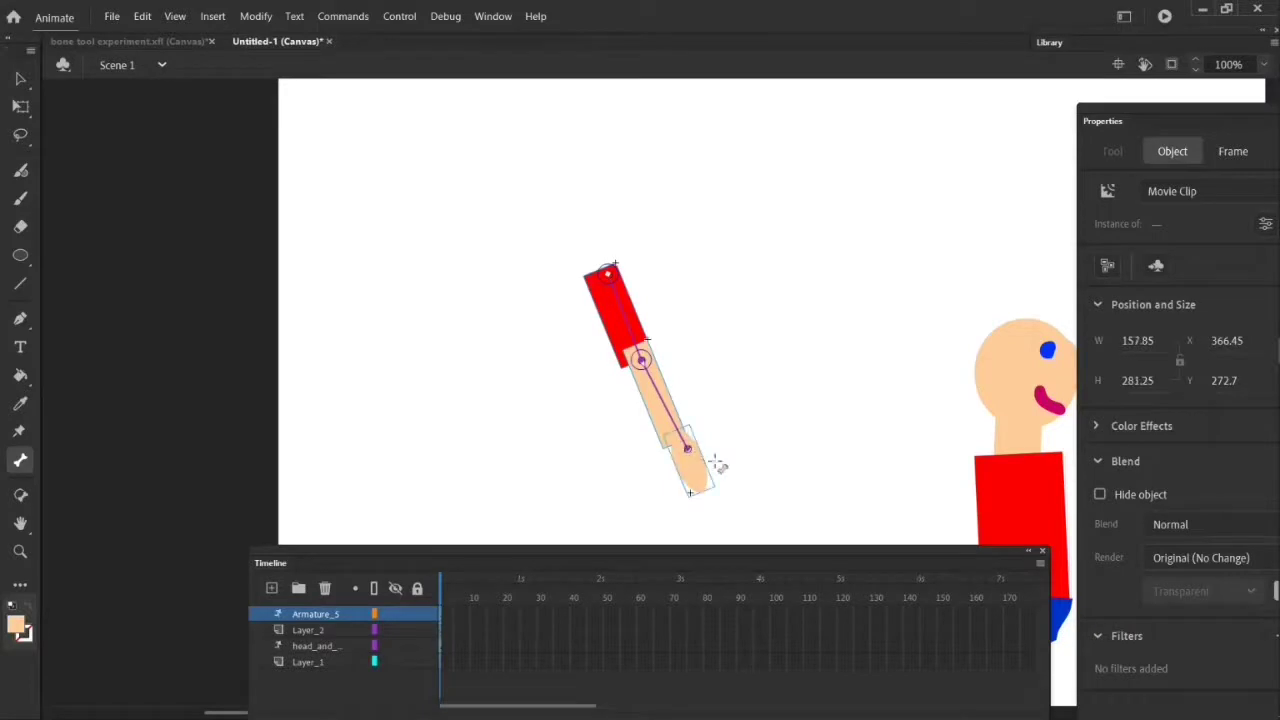
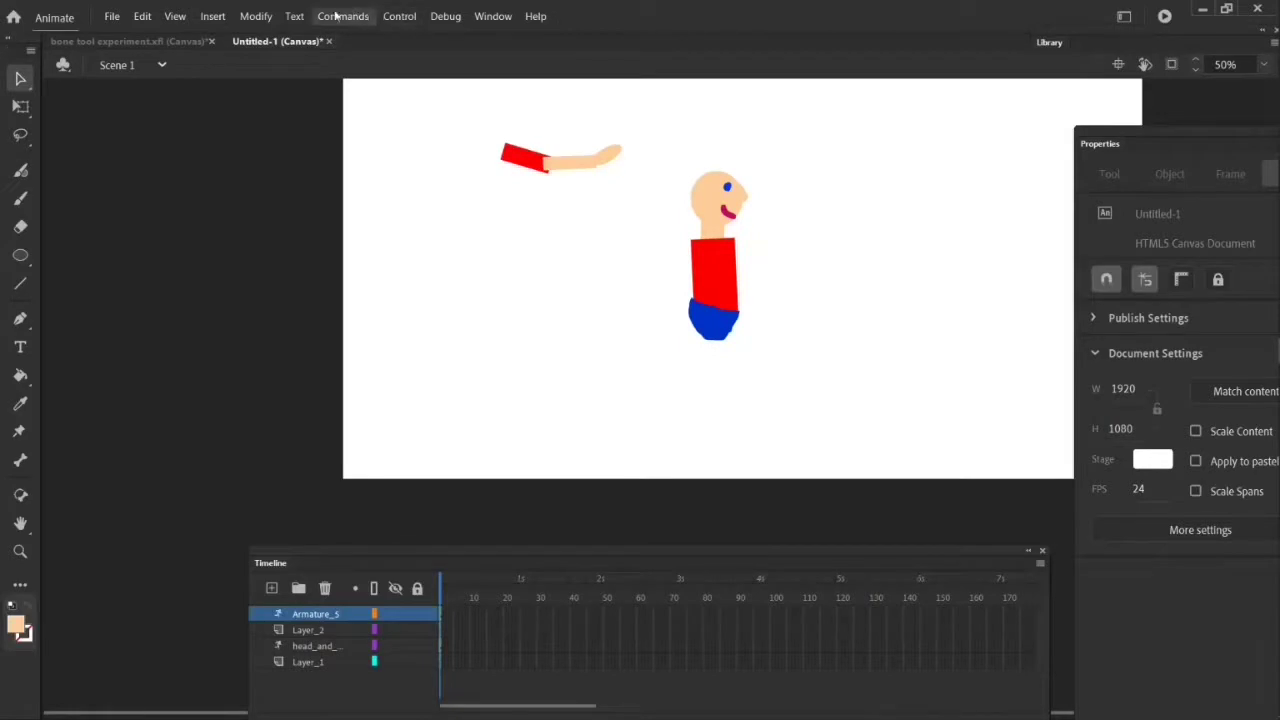
Step: Rename the arm's armature layer as arm_1
right_click(329, 617)
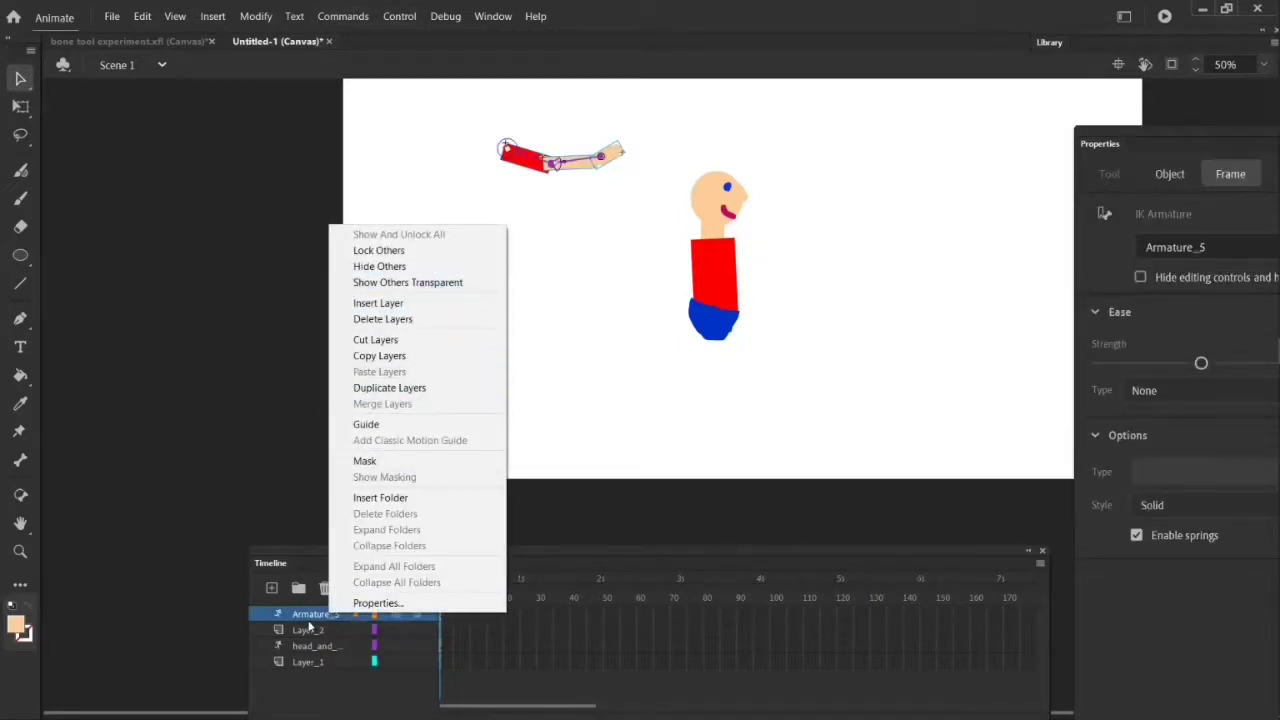
click(310, 617)
double_click(310, 615)
text(arm_1)
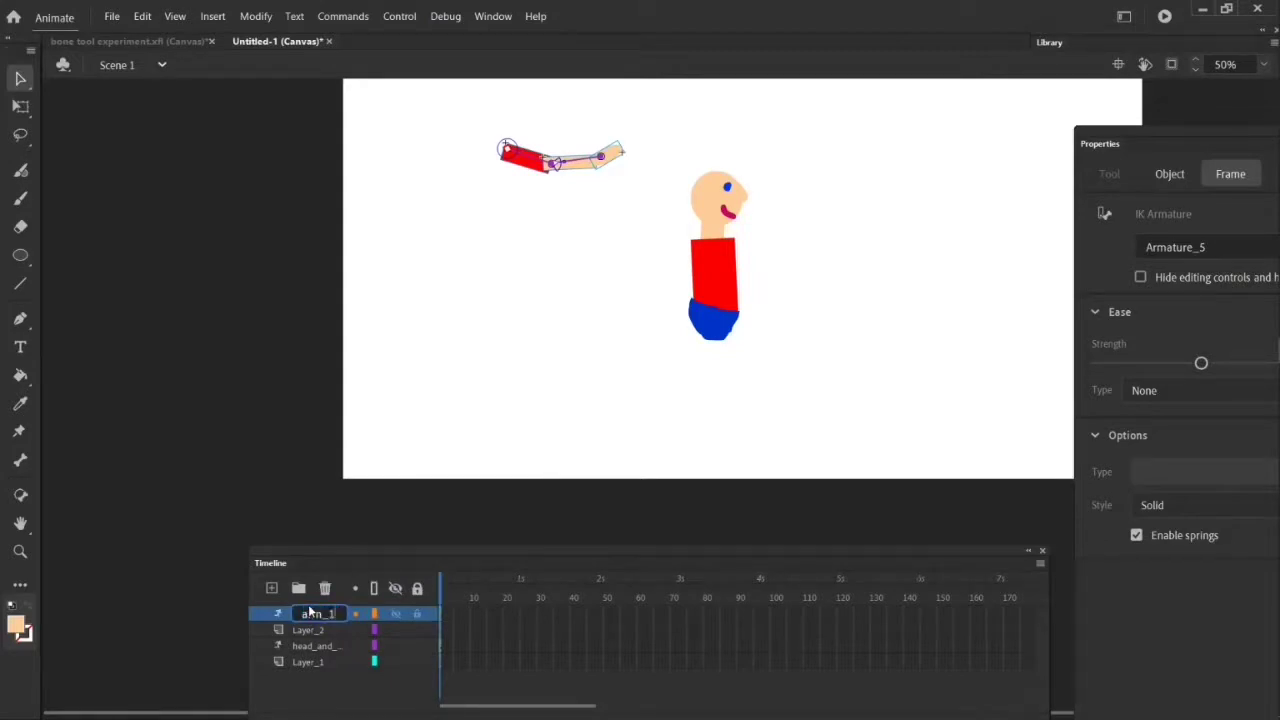
key(Return)
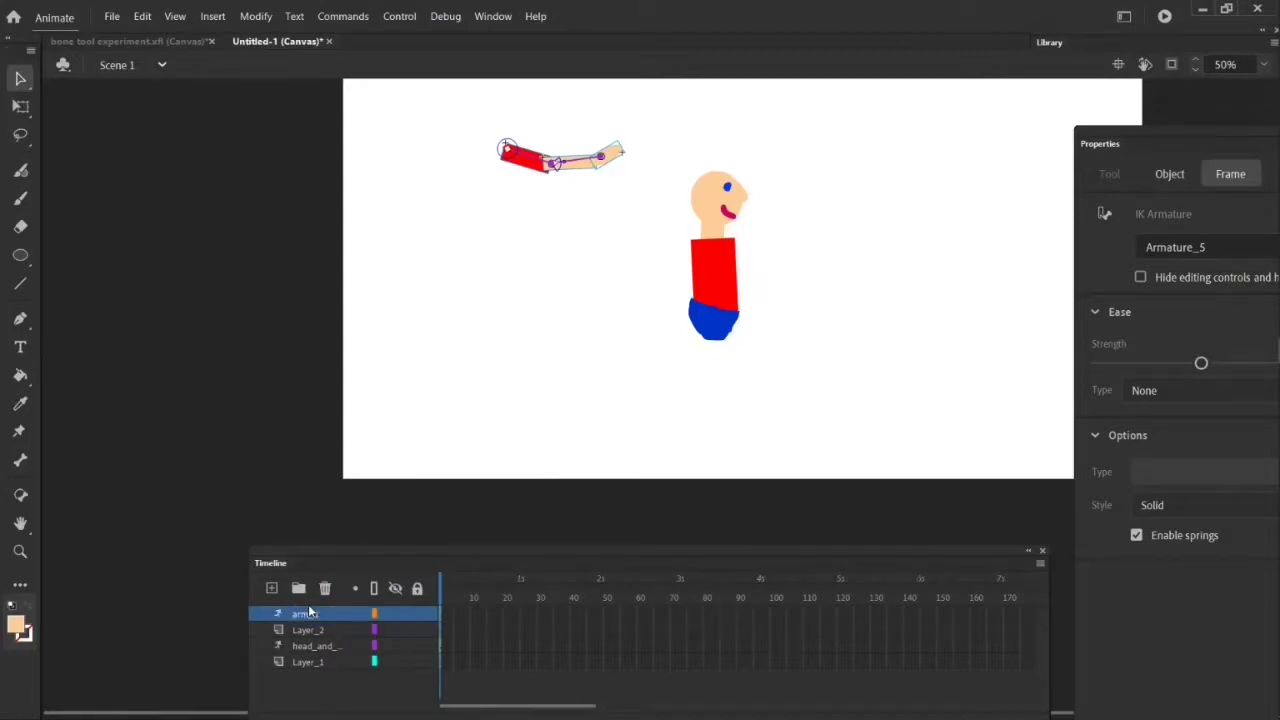
Step: Show the document's library and duplicate the arm_1 layer
click(493, 16)
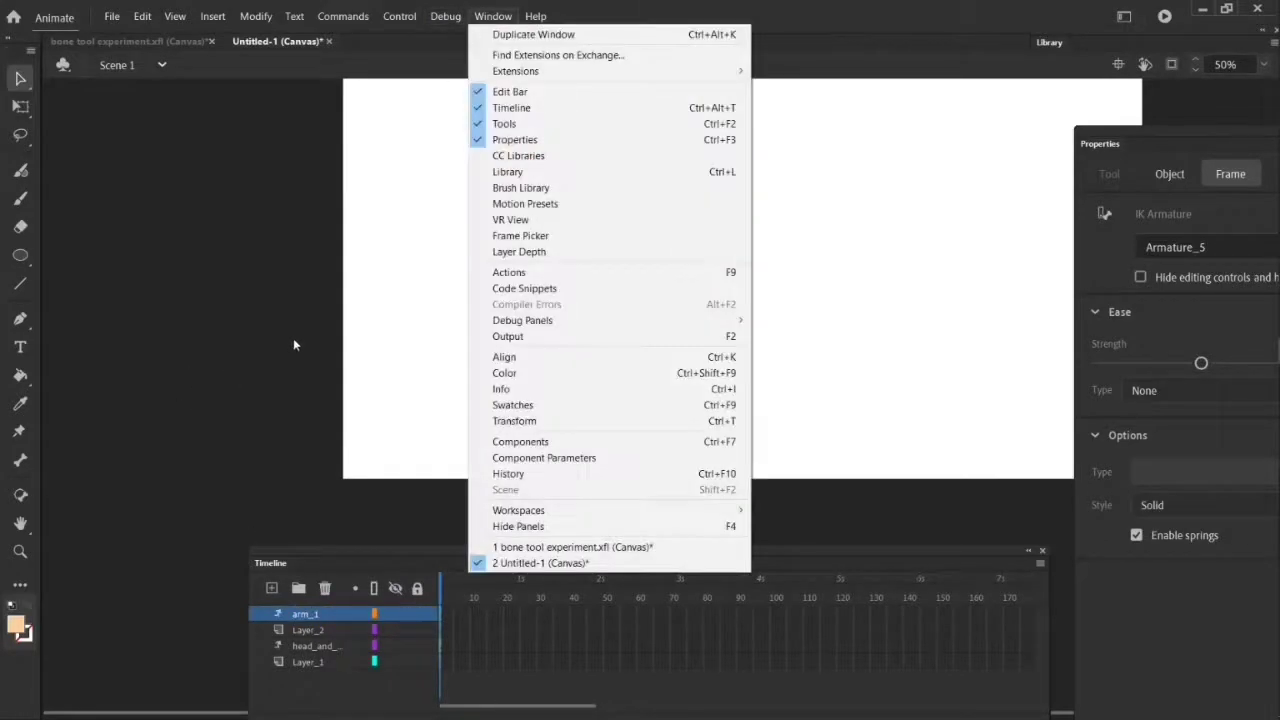
click(558, 172)
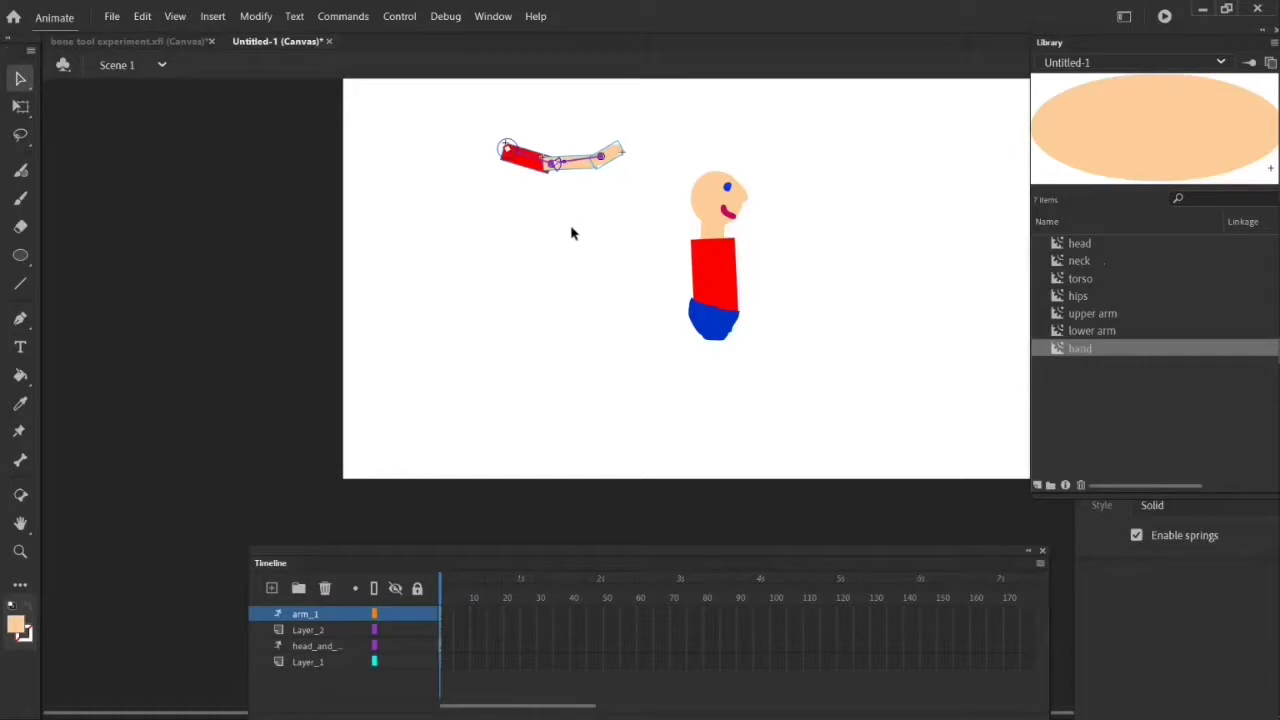
right_click(330, 615)
click(375, 391)
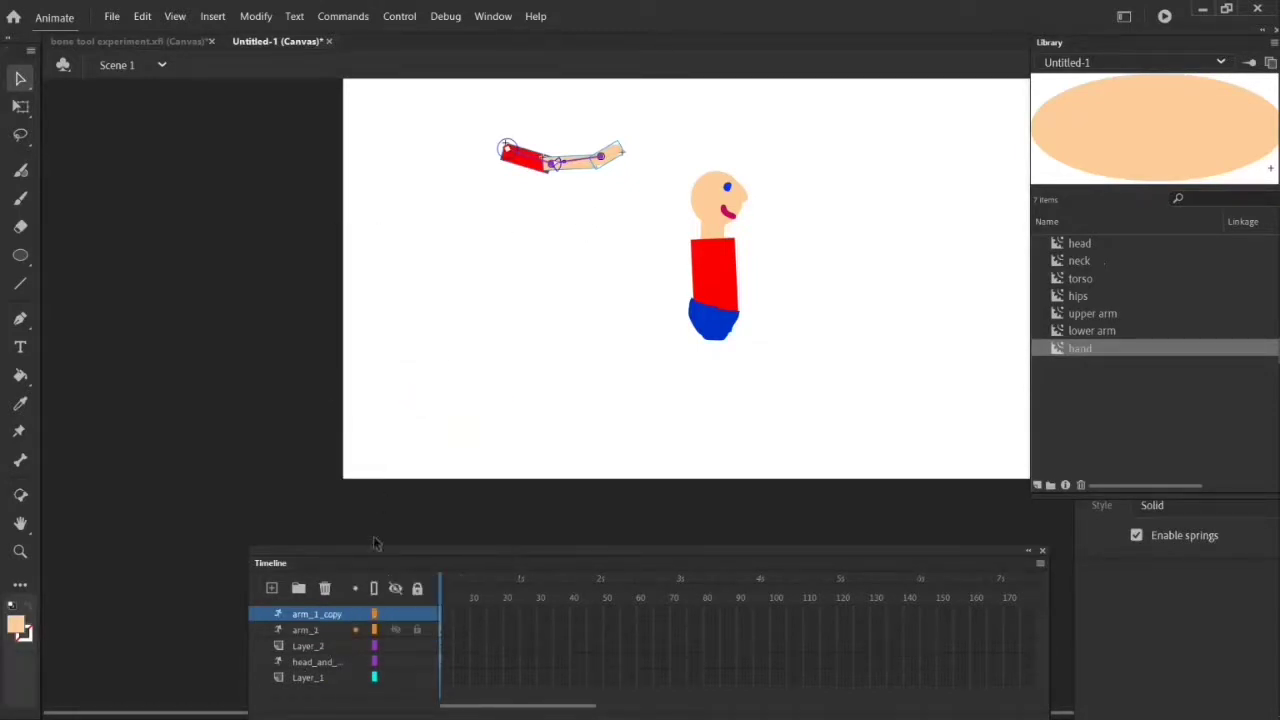
Step: Move the original arm_1 layer below the head-and-body armature layer and rename it arm_back
click(330, 630)
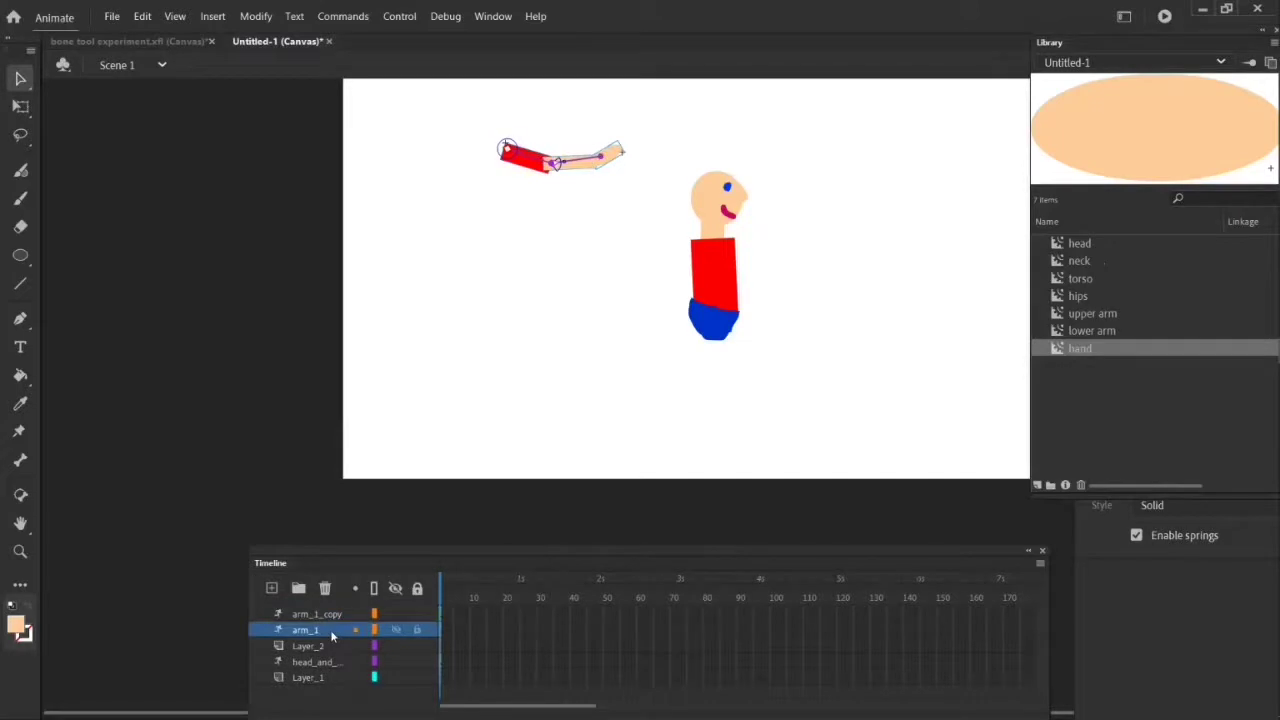
drag(329, 651, 324, 674)
right_click(313, 665)
key(Escape)
double_click(310, 662)
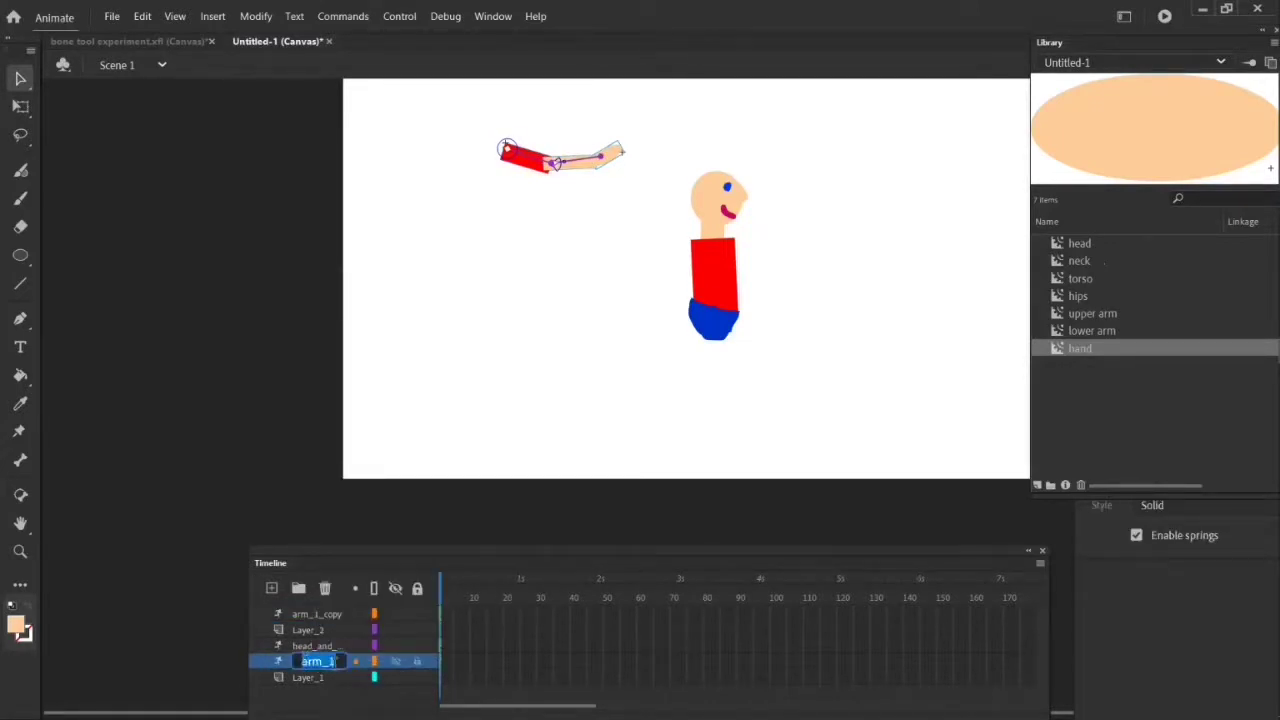
click(339, 661)
text(back)
key(Return)
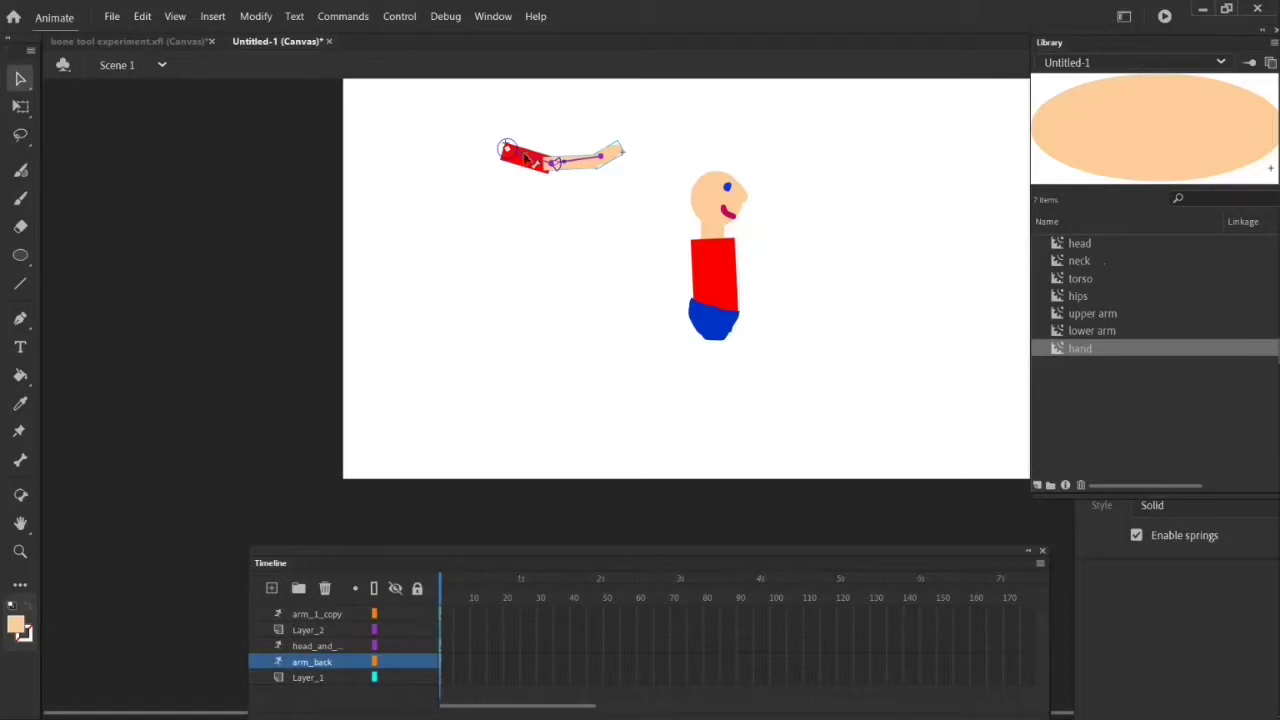
Step: Rename the duplicated arm layer at the top of the stack as arm
click(535, 165)
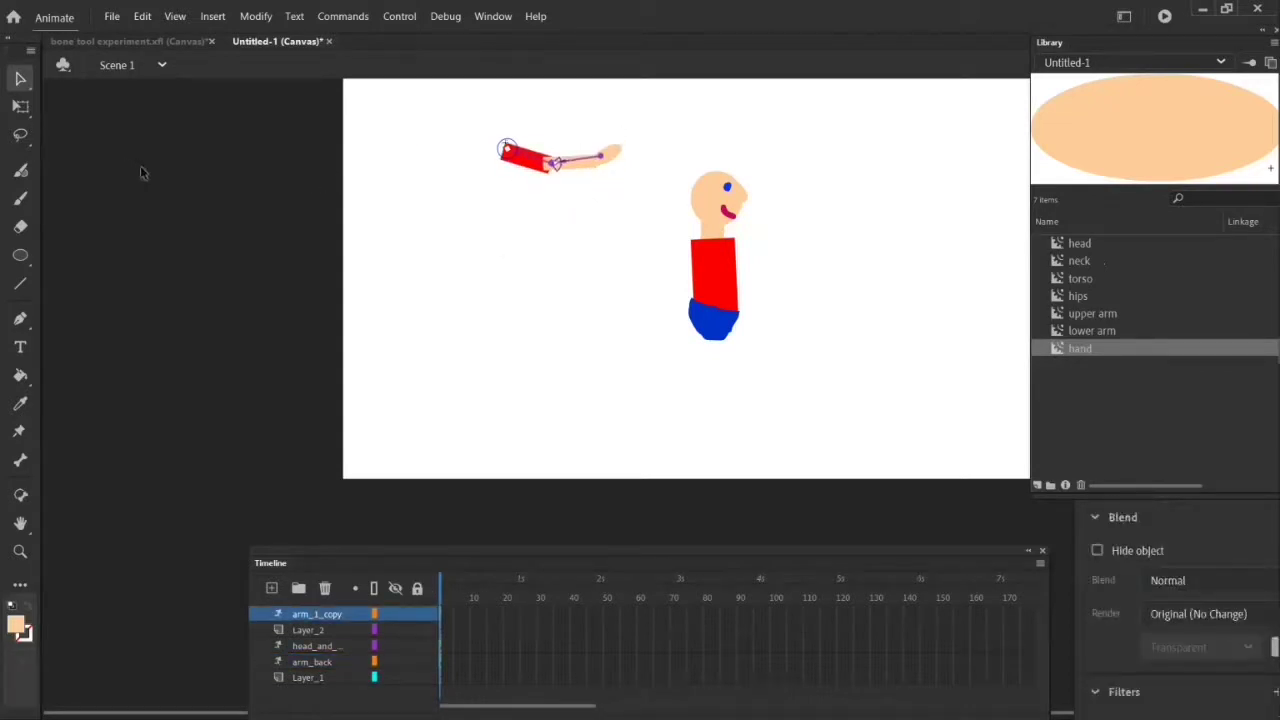
double_click(316, 614)
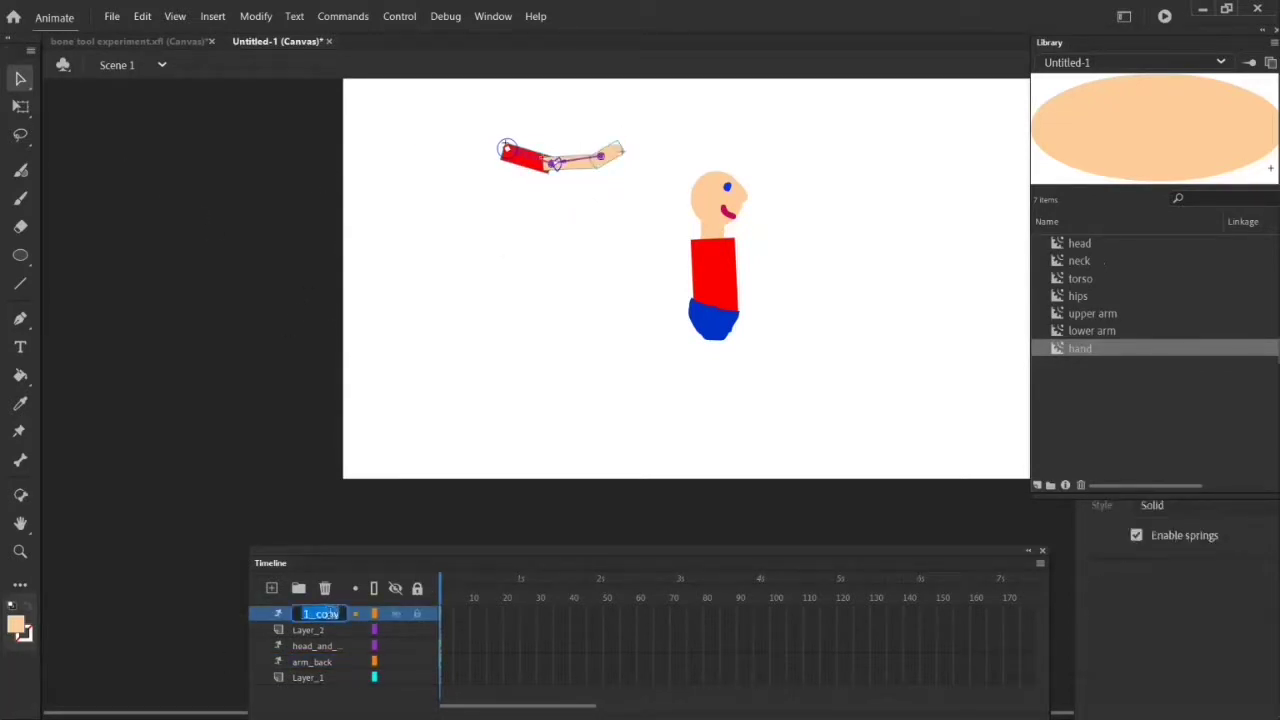
click(339, 612)
key(Return)
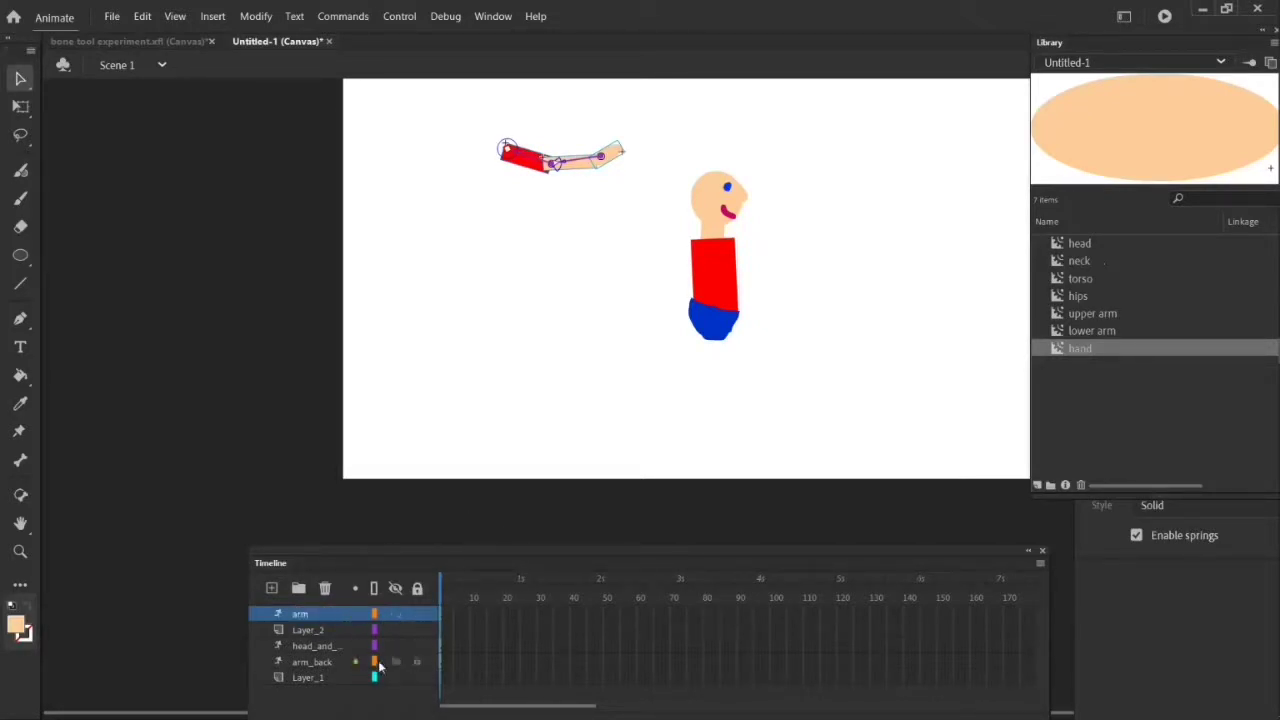
Step: Hide the arm_back layer and move the whole front arm so its shoulder end sits on the upper torso
drag(537, 160, 552, 167)
click(20, 106)
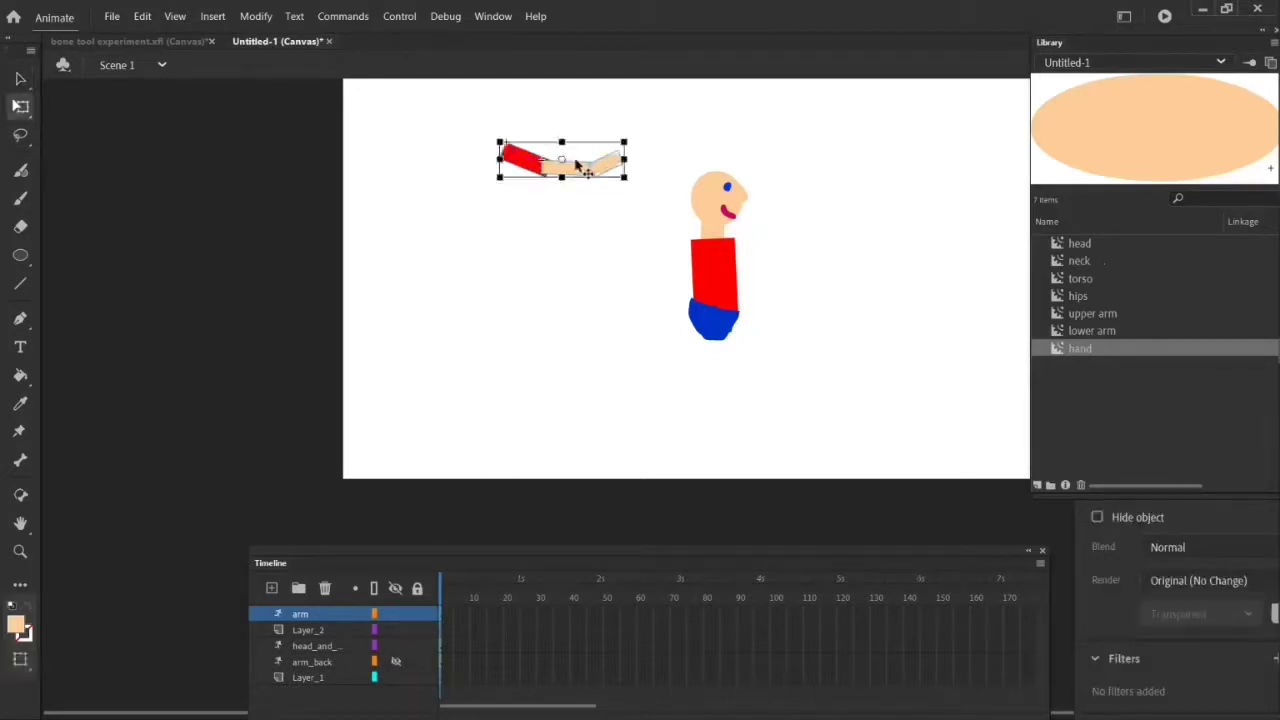
drag(564, 158, 563, 157)
key(ctrl+y)
click(547, 162)
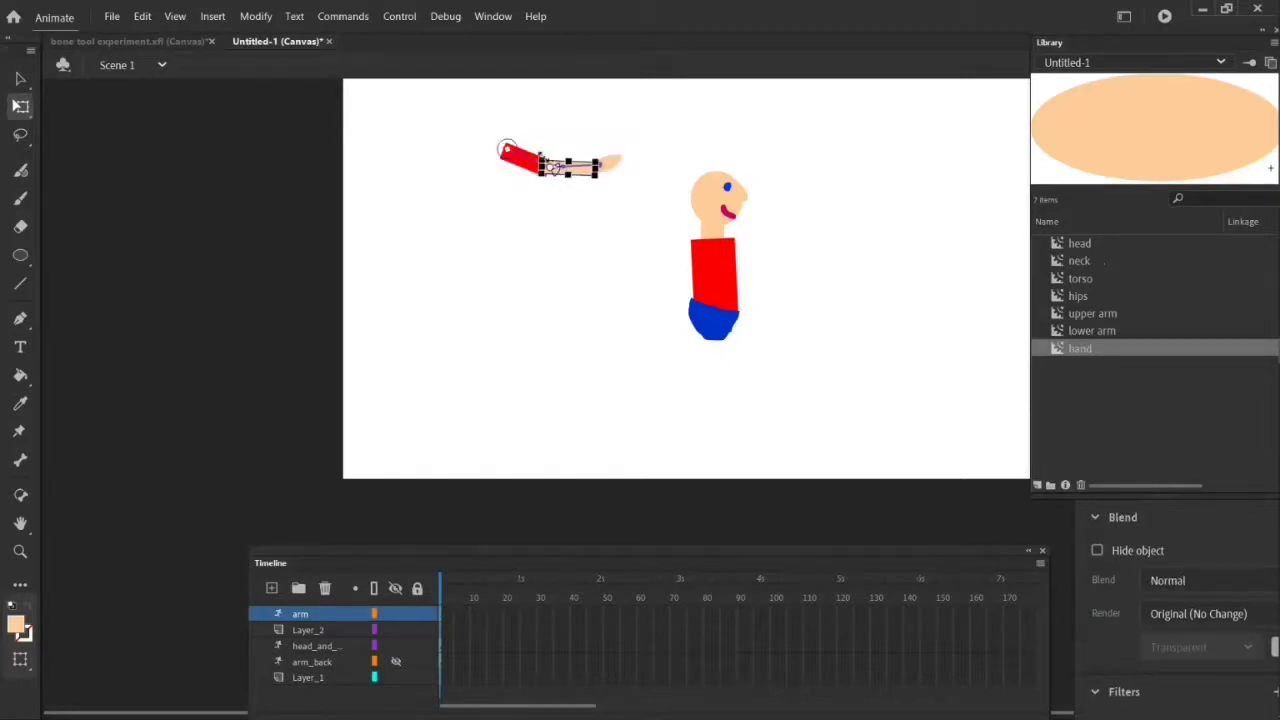
drag(448, 112, 817, 266)
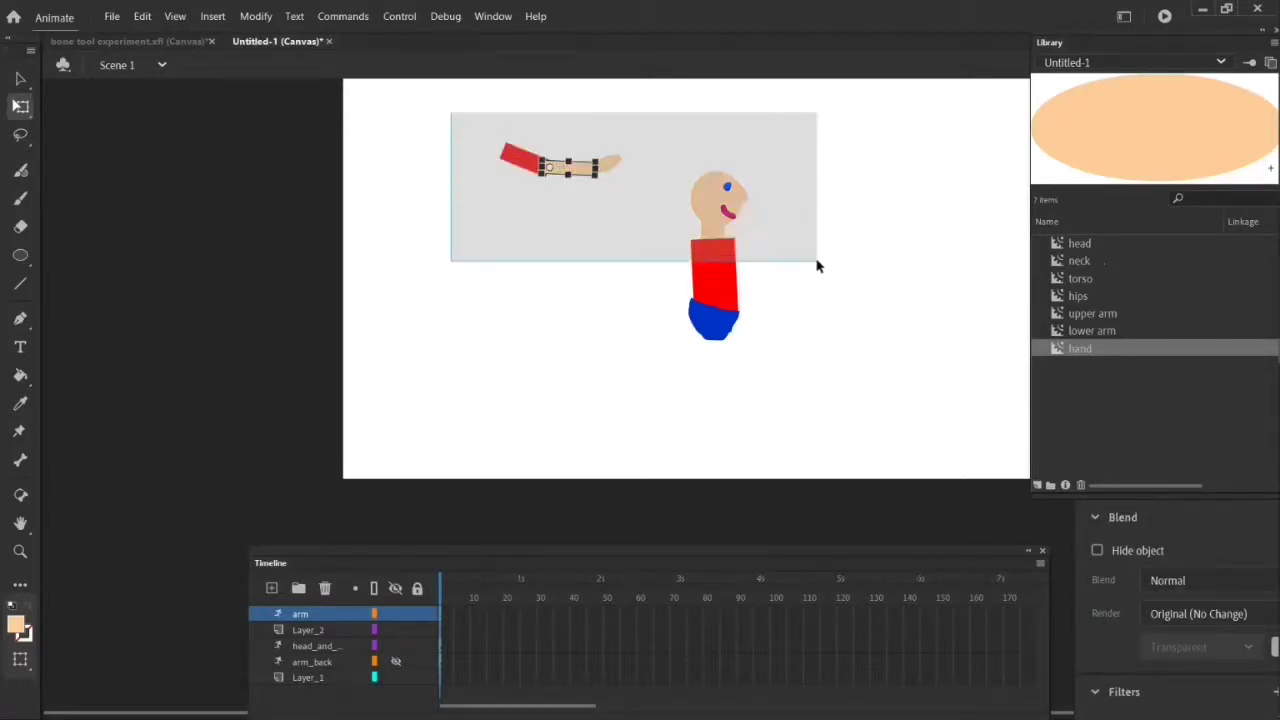
drag(576, 155, 609, 186)
drag(489, 137, 812, 278)
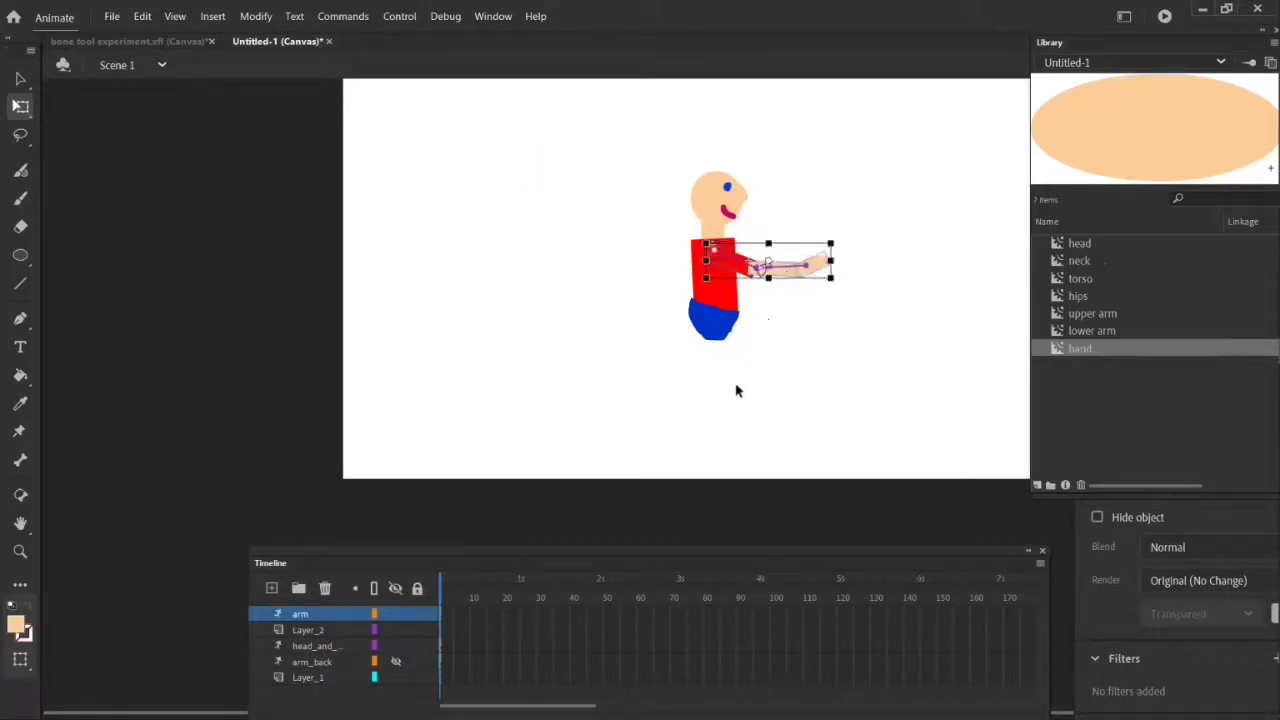
click(757, 377)
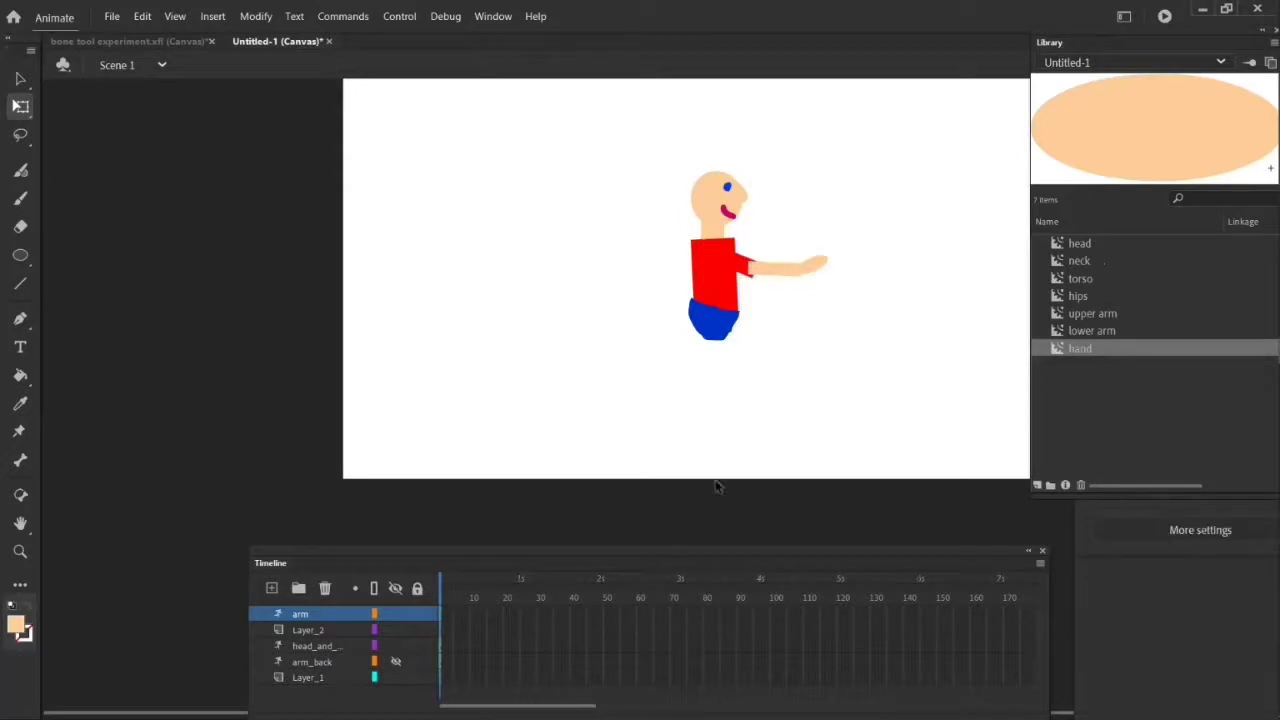
Step: With the arm layer hidden and arm_back shown, move the whole back arm behind the torso and rotate it downward
click(396, 613)
click(397, 663)
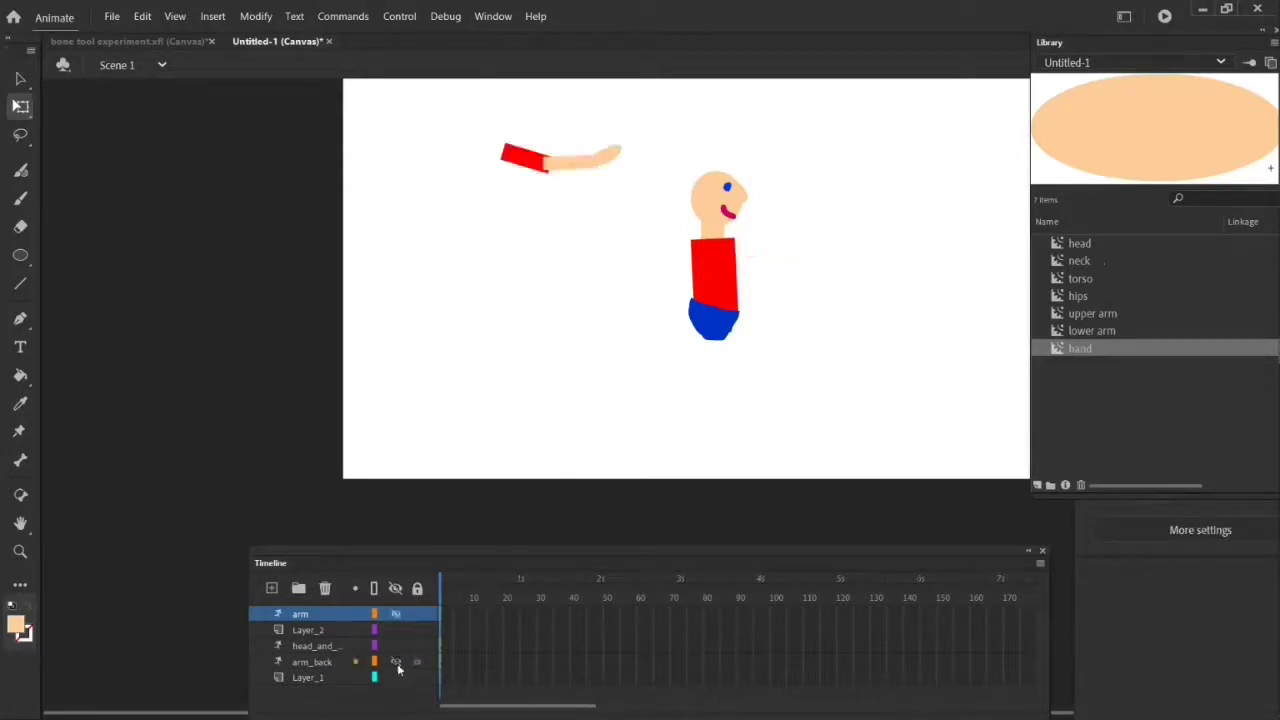
drag(472, 121, 846, 323)
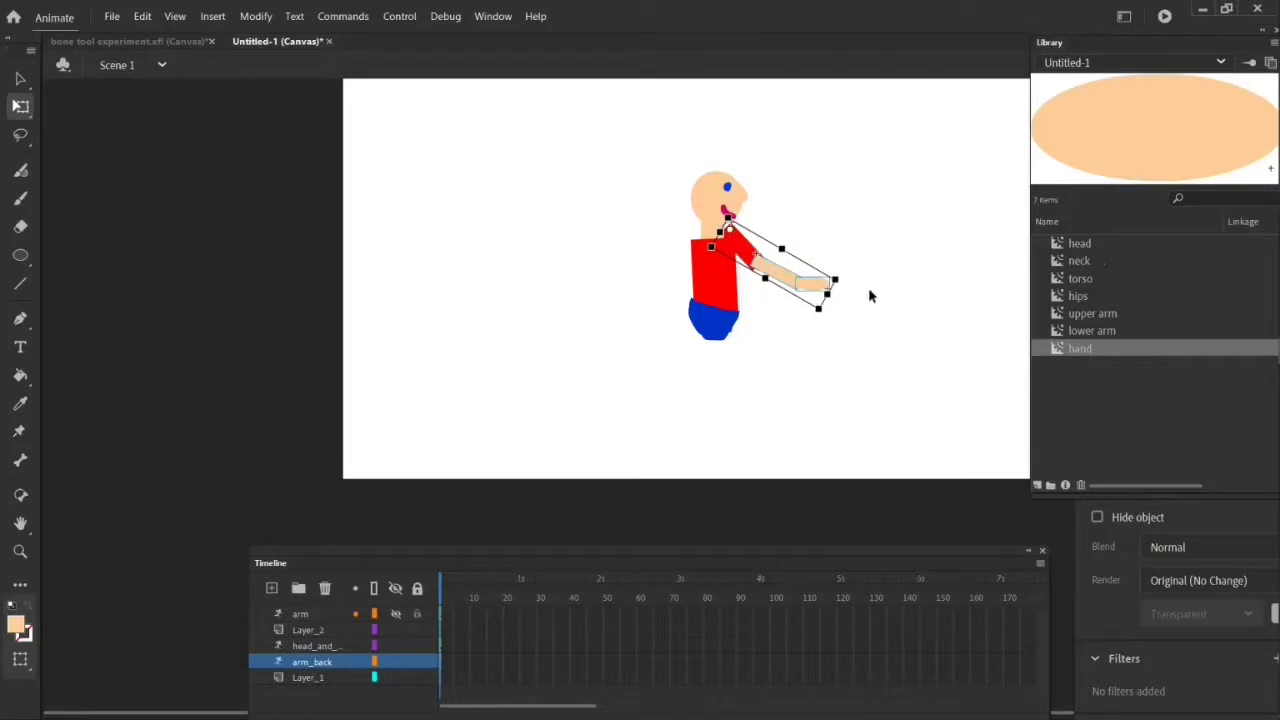
drag(851, 292, 840, 330)
drag(752, 260, 735, 276)
click(865, 298)
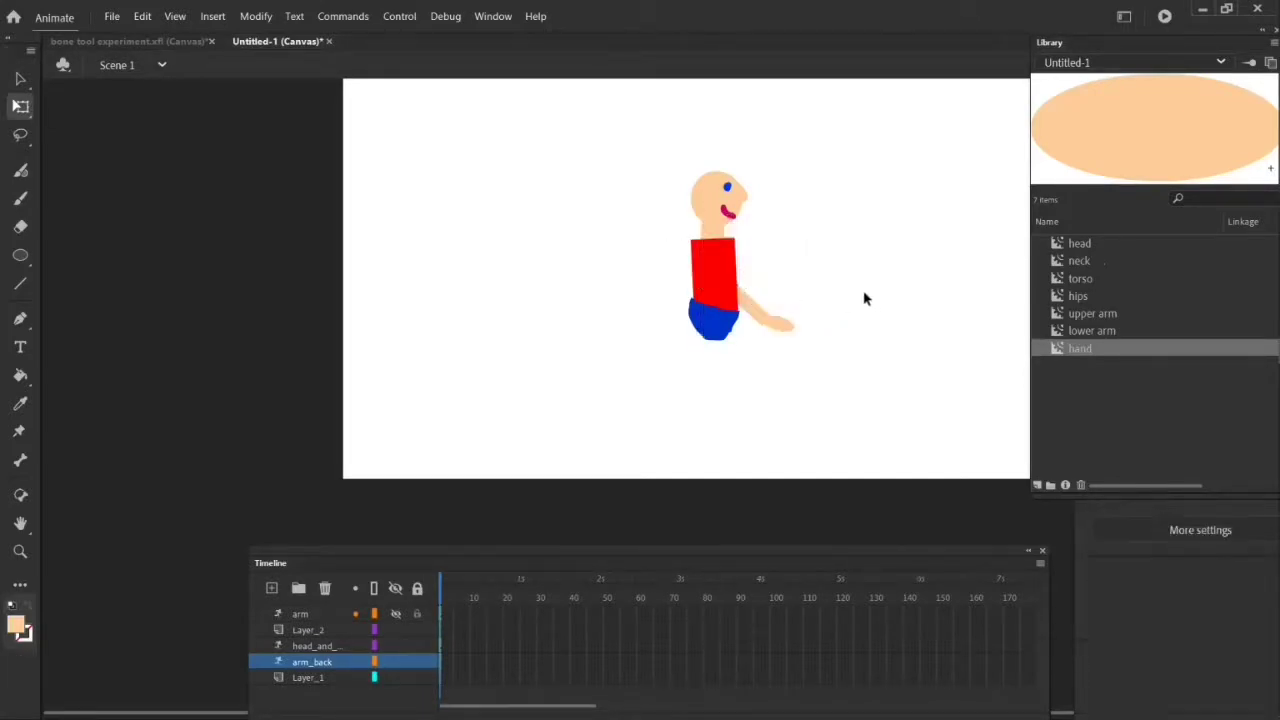
Step: Show the arm layer again and bring the front upper arm to the front of the stacking order
click(397, 612)
click(753, 277)
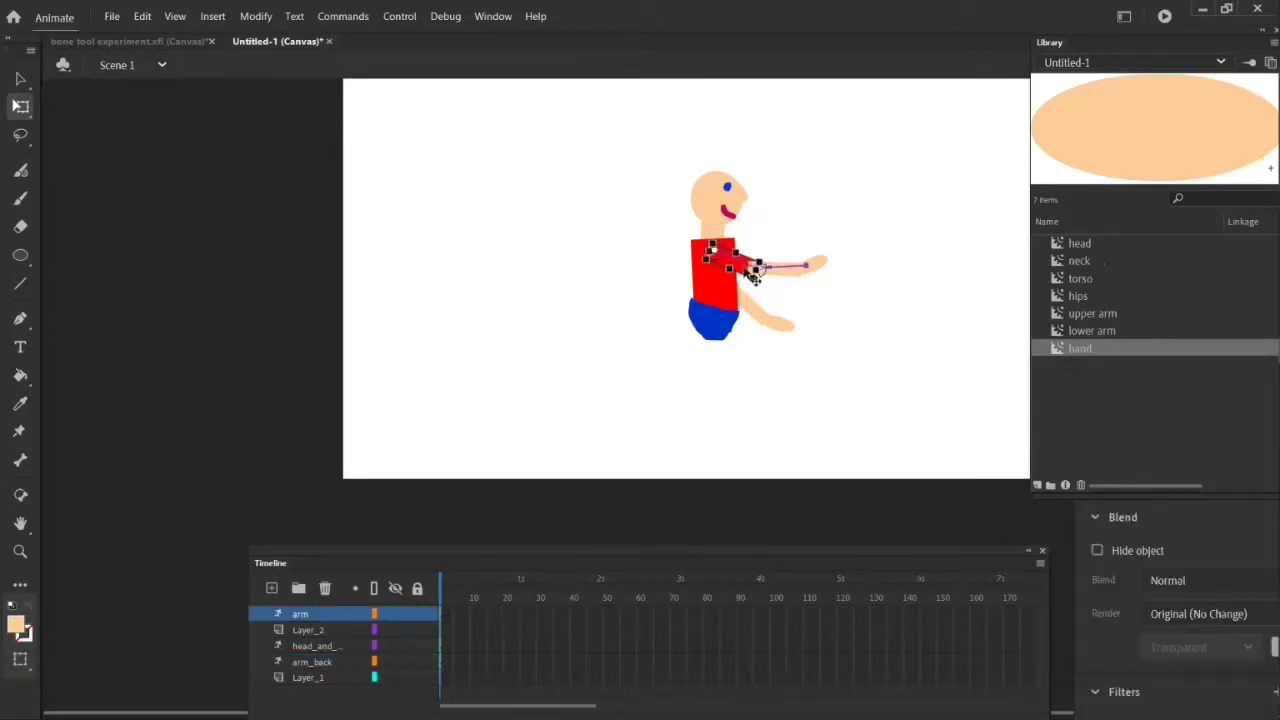
right_click(751, 277)
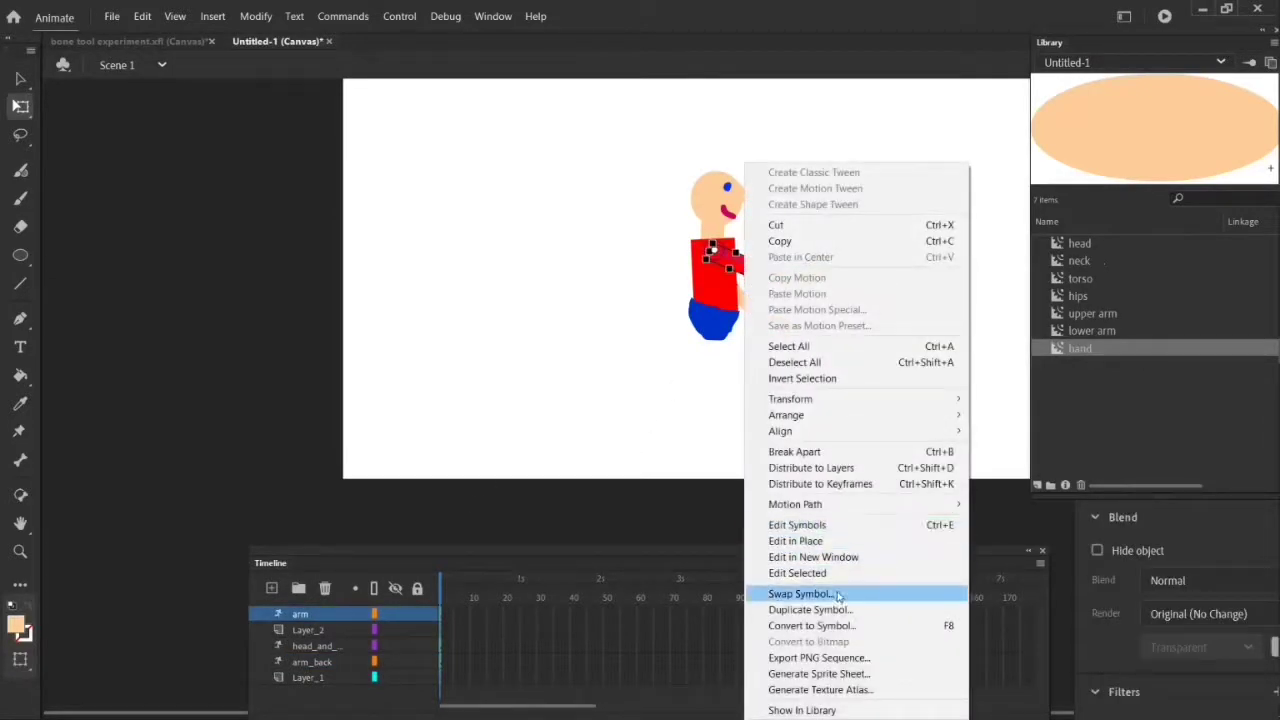
click(1003, 416)
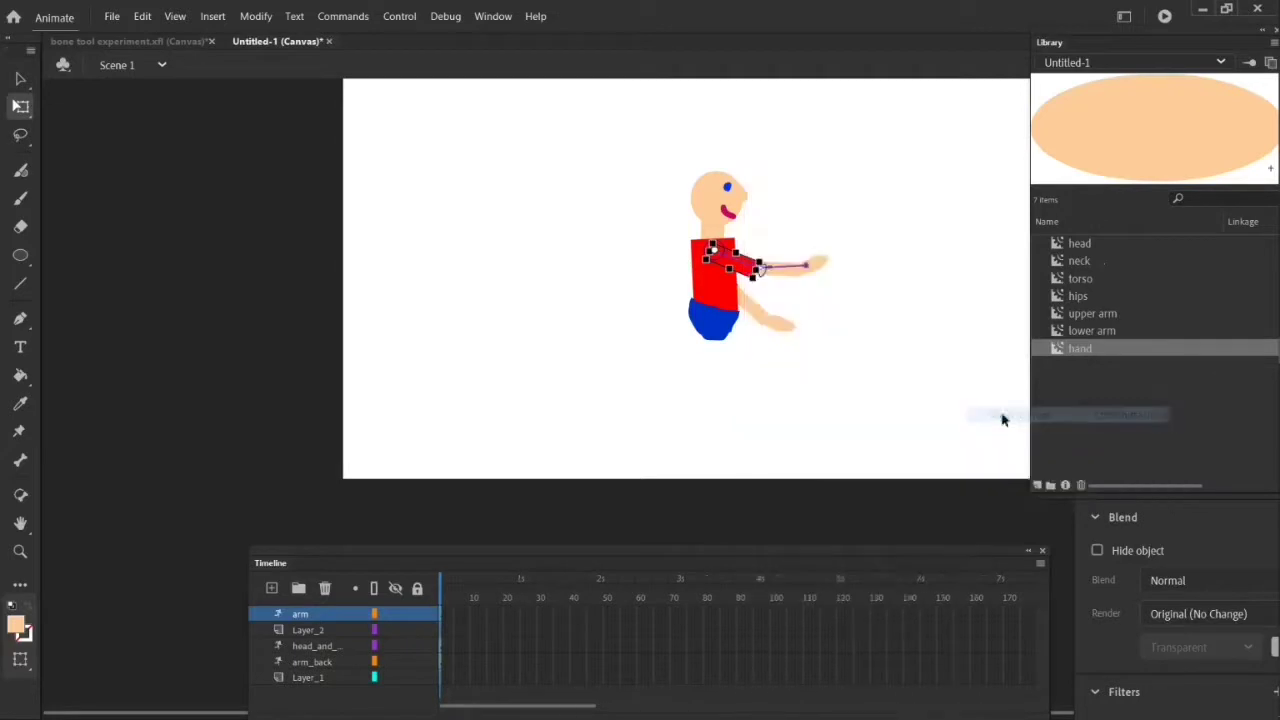
click(901, 356)
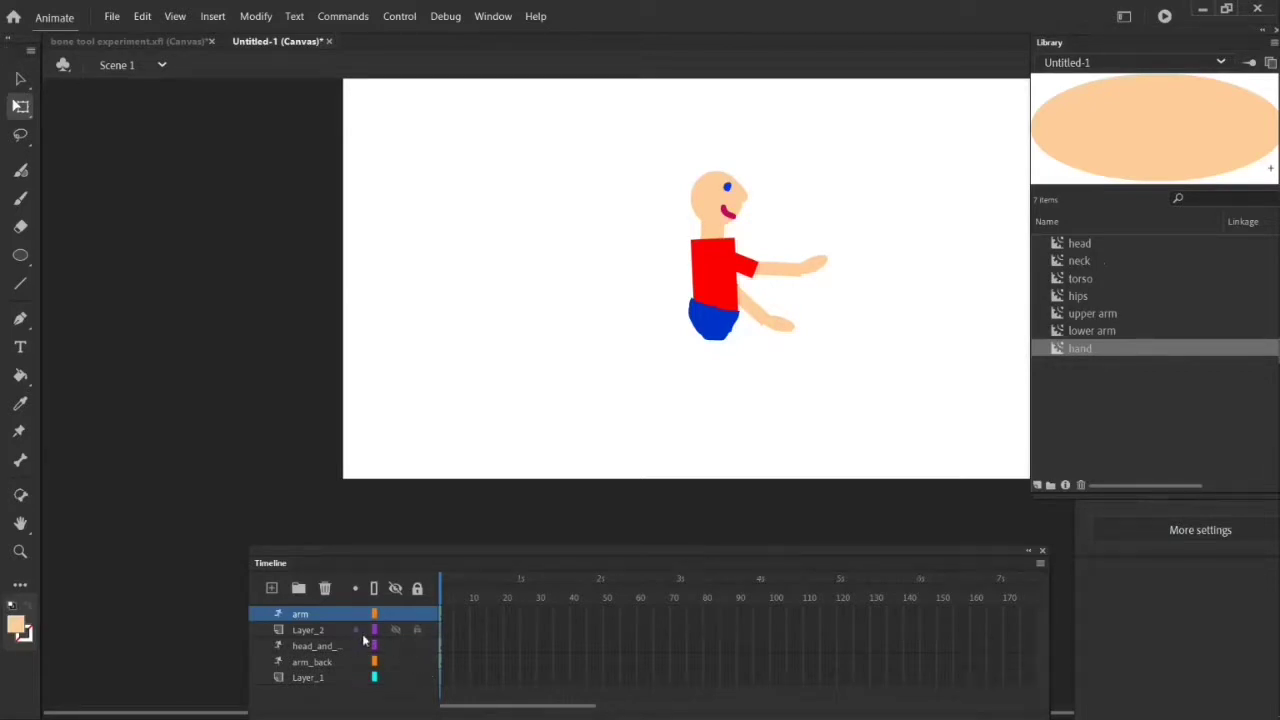
Step: Move Layer_2 to the top of the stack and draw two upright rectangles for thigh and calf, filled with the hips' blue
drag(337, 631, 331, 607)
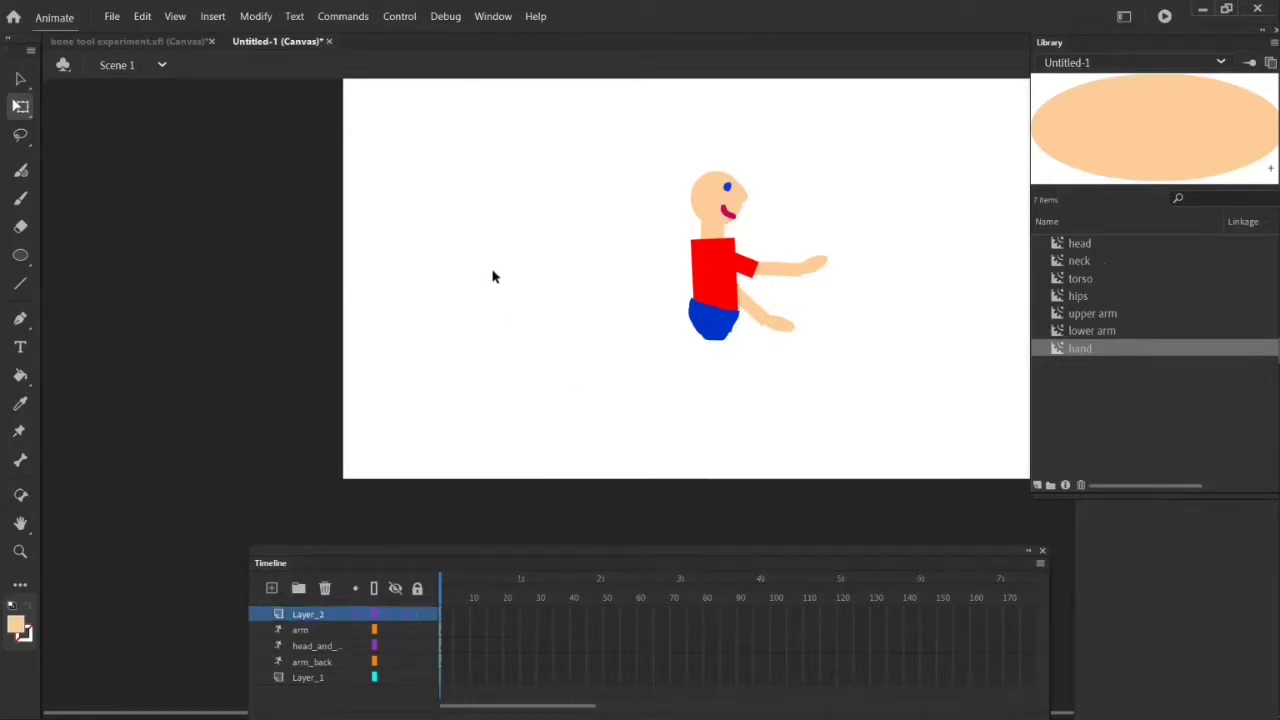
click(29, 257)
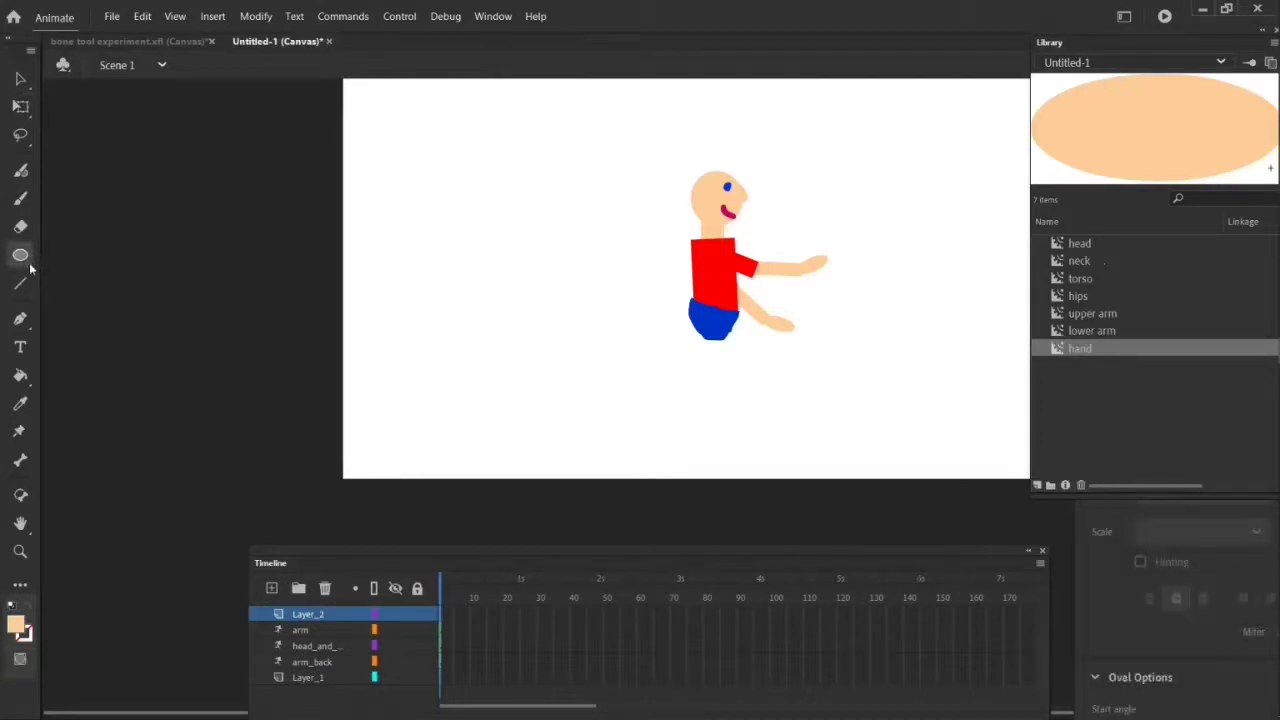
click(30, 268)
click(110, 256)
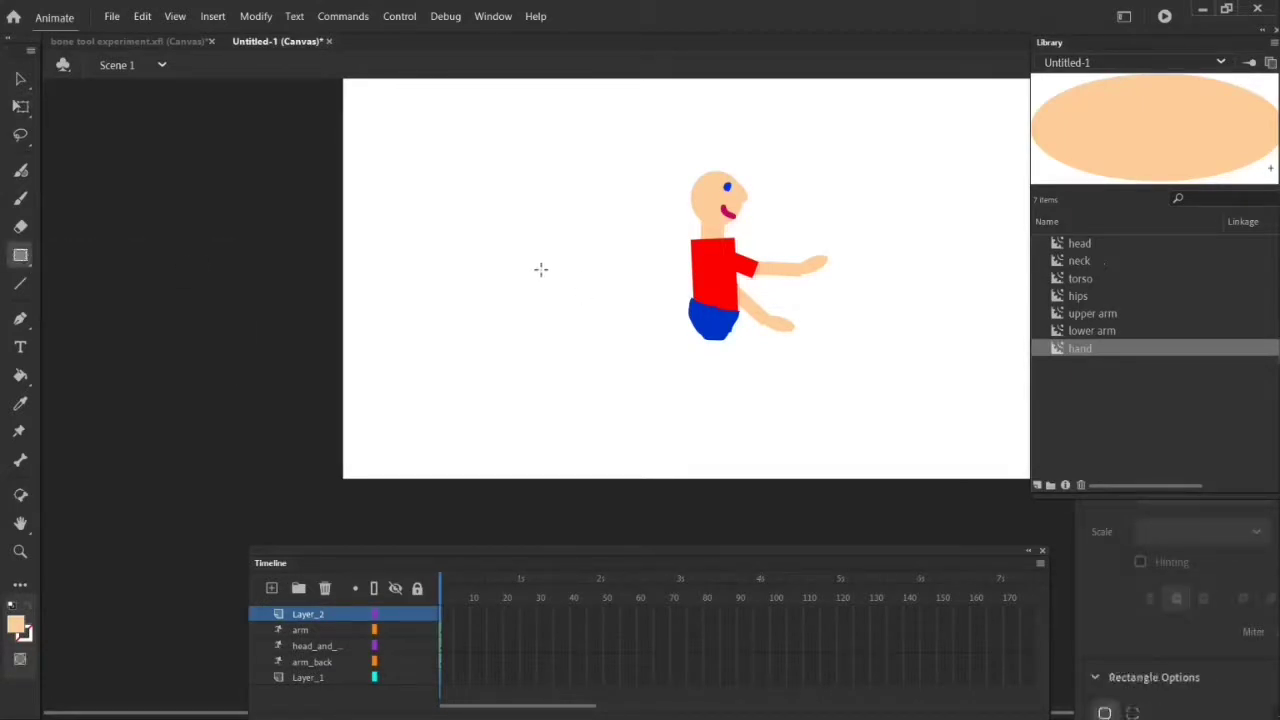
key(ctrl+z)
click(16, 625)
click(714, 322)
mouse_move(461, 247)
mouse_down()
mouse_move(487, 312)
mouse_move(479, 381)
mouse_up()
Step: Convert the upper blue rectangle into a movie clip symbol named thigh
key(v)
click(460, 265)
key(F8)
text(thigh)
key(Return)
Step: Convert the smaller, lower blue rectangle into a movie clip symbol named calf
key(q)
click(470, 345)
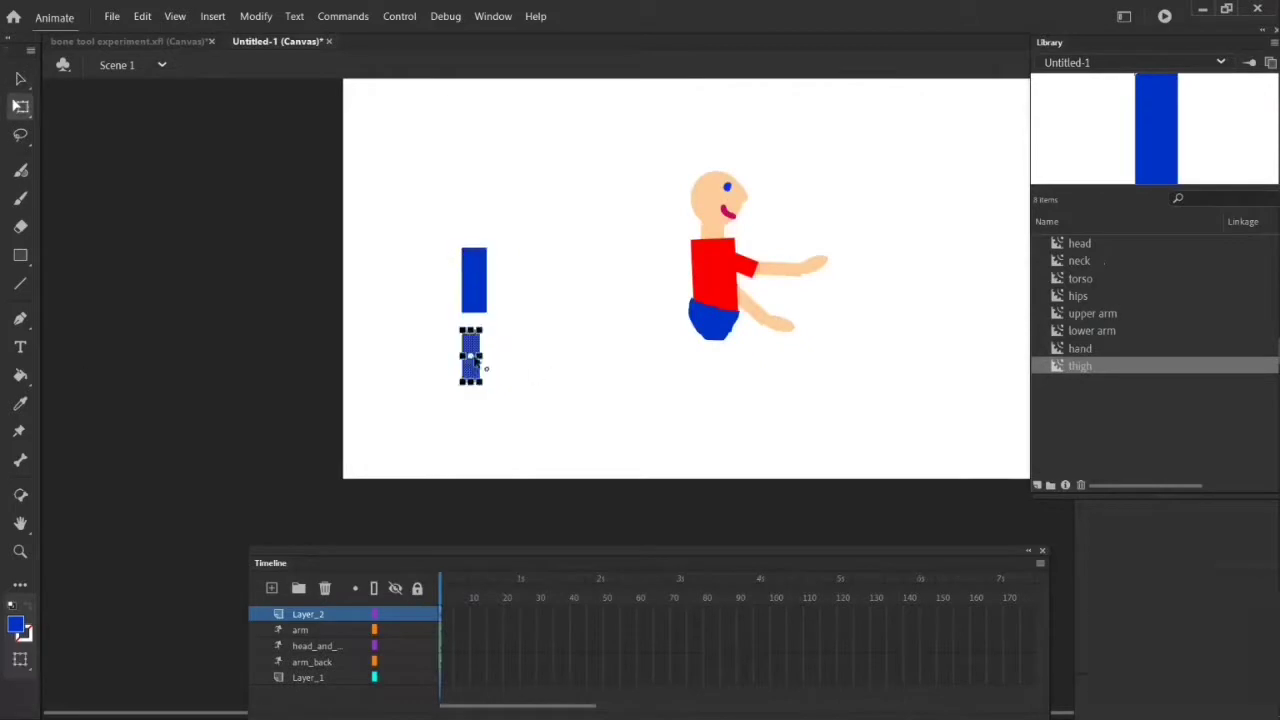
click(20, 551)
double_click(466, 355)
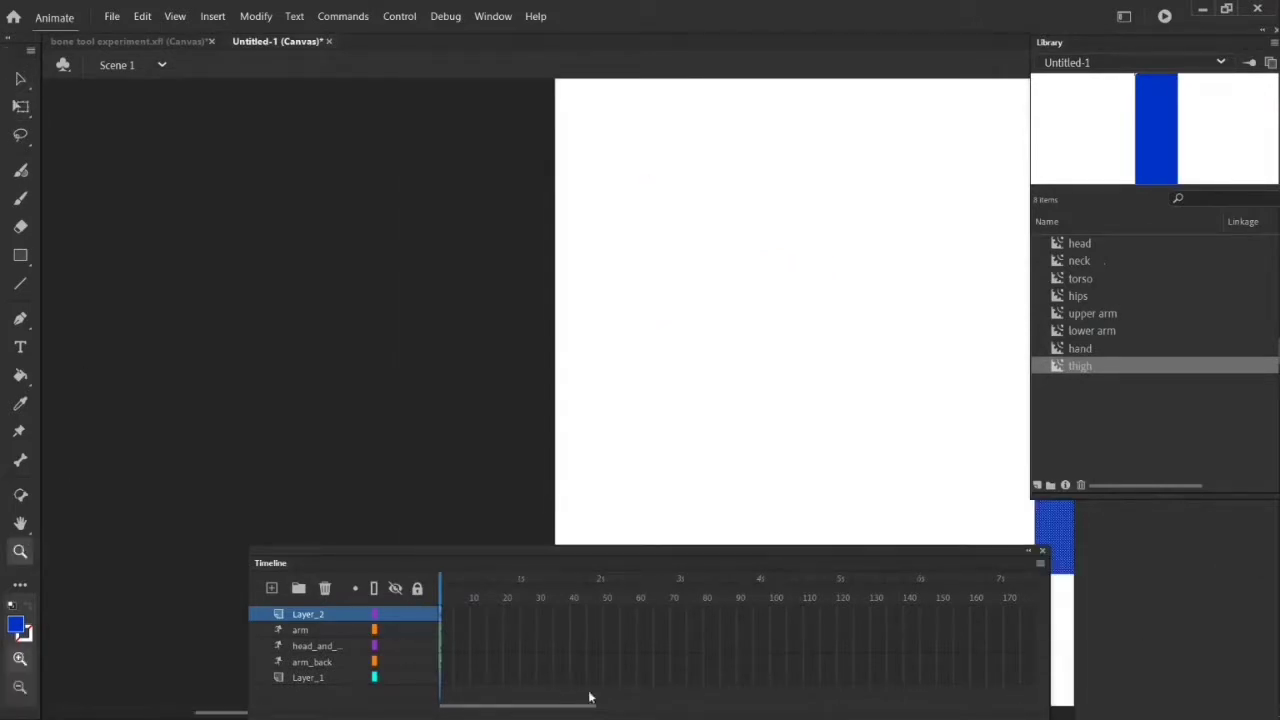
click(20, 524)
drag(813, 350, 516, 280)
key(q)
click(790, 340)
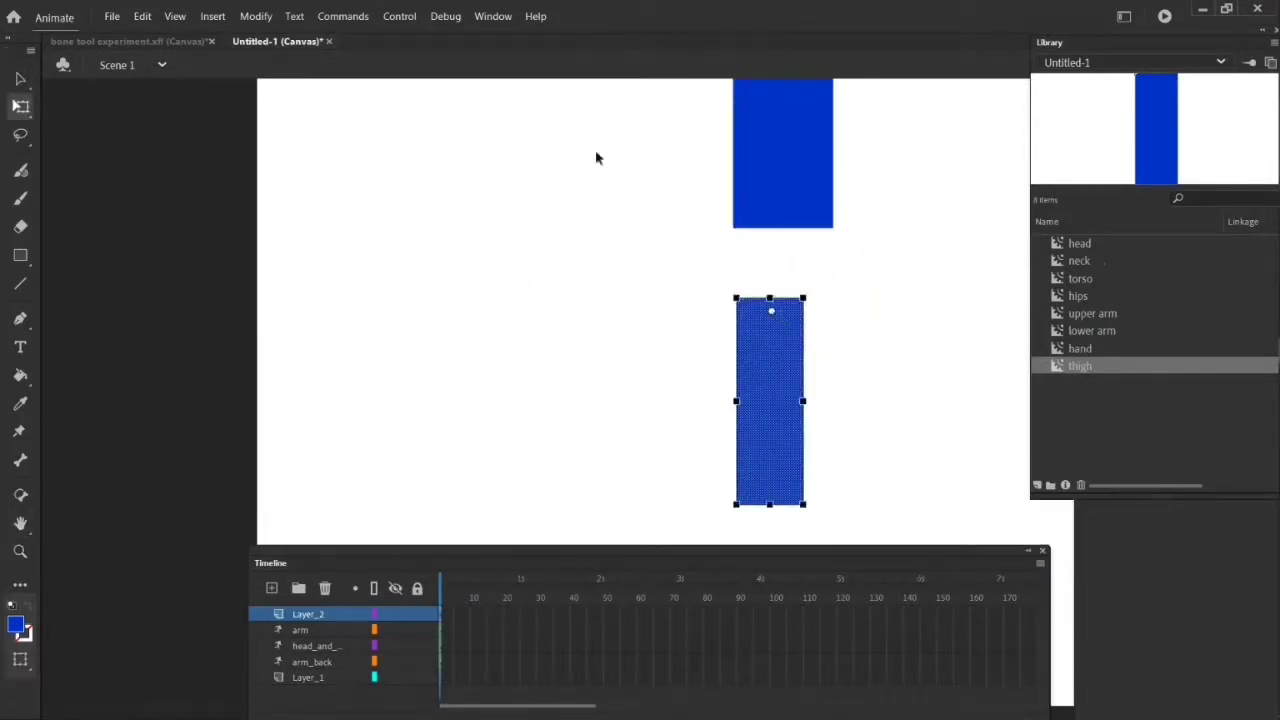
key(F8)
text(calf)
click(847, 119)
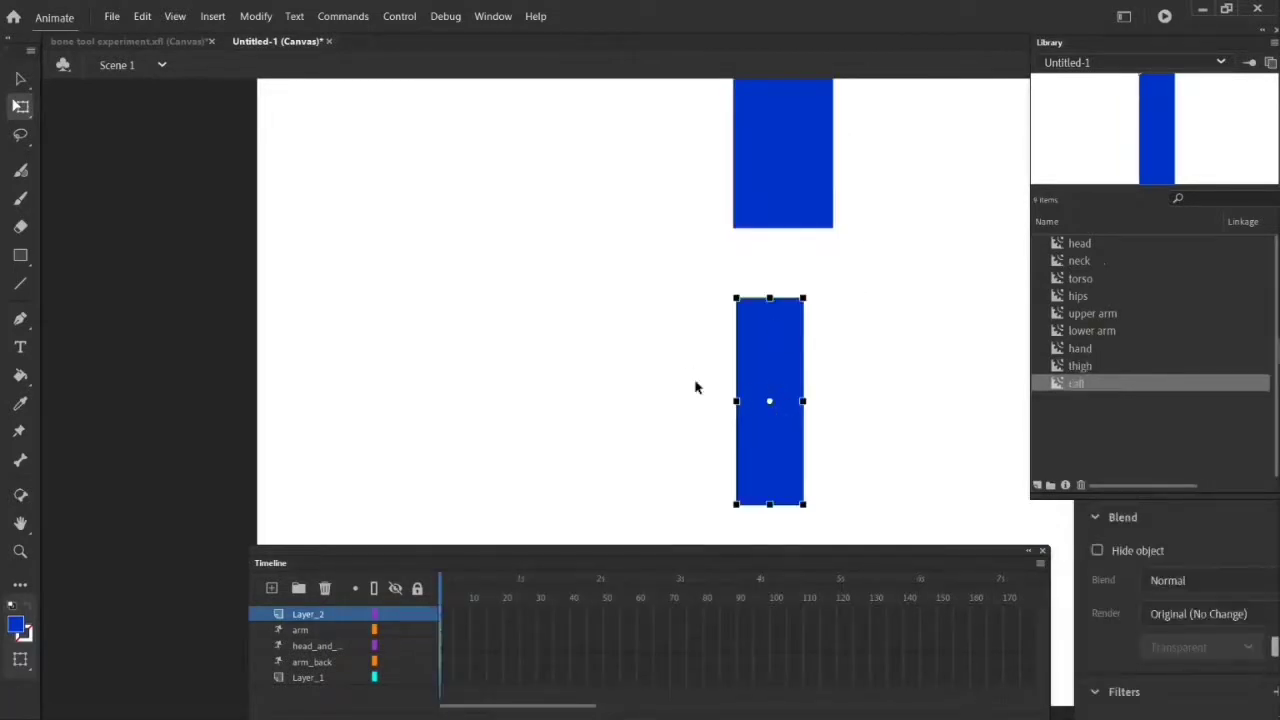
Step: Draw a flat black oval below the calf and convert it into a movie clip symbol named foot
click(20, 551)
alt+click(352, 402)
click(15, 624)
click(177, 463)
click(20, 255)
click(70, 279)
drag(872, 478, 952, 510)
key(F8)
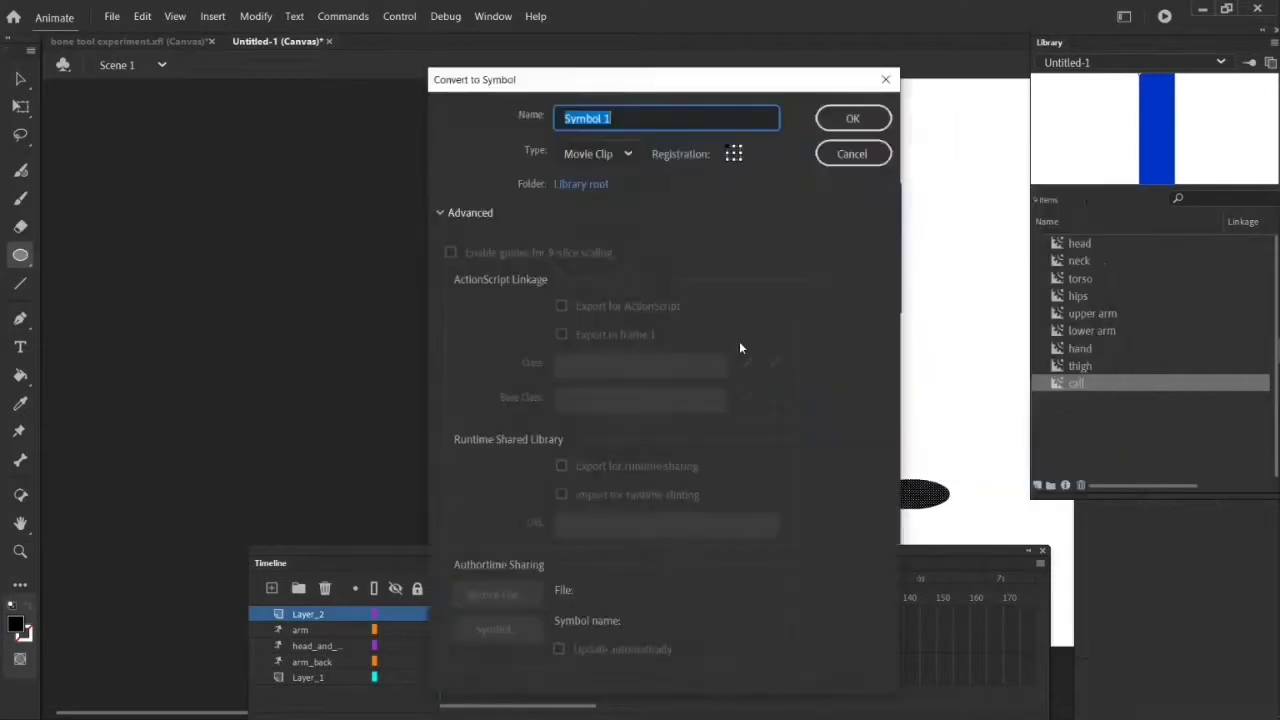
text(foot)
key(Return)
Step: Send the foot and the thigh symbols to the back of the stacking order
key(q)
click(912, 494)
click(786, 457)
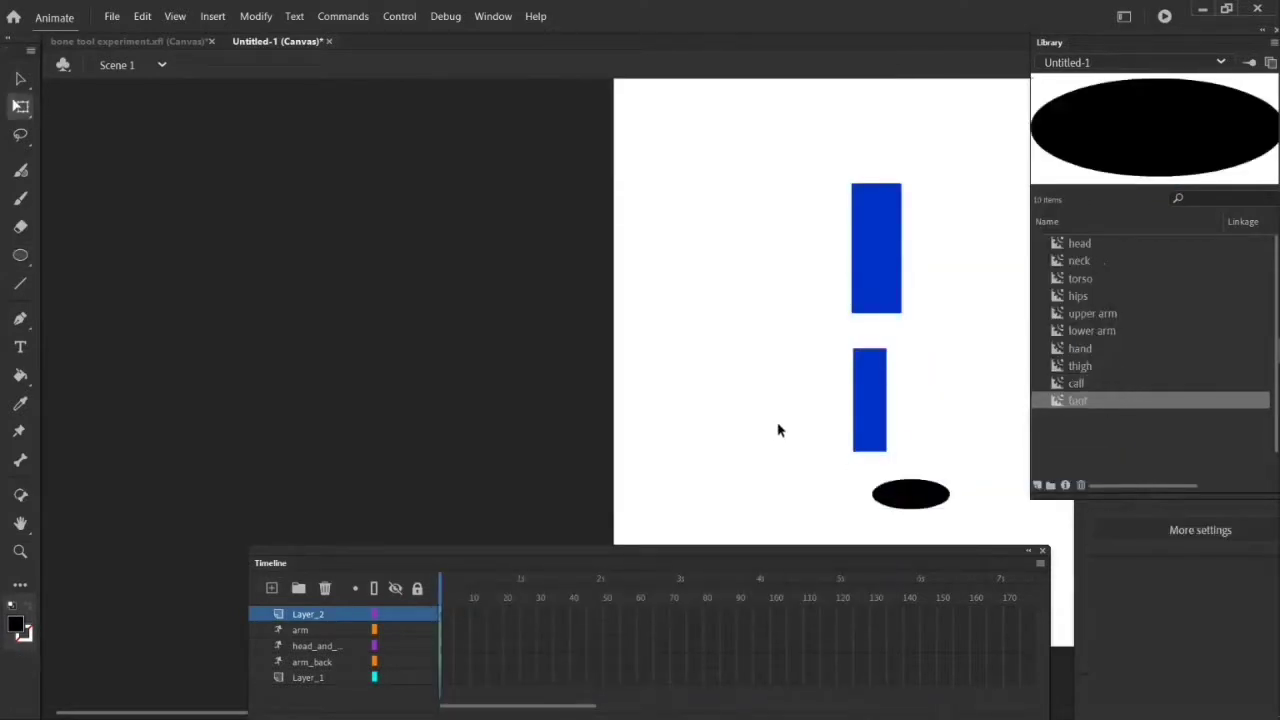
right_click(928, 494)
mouse_move(1000, 415)
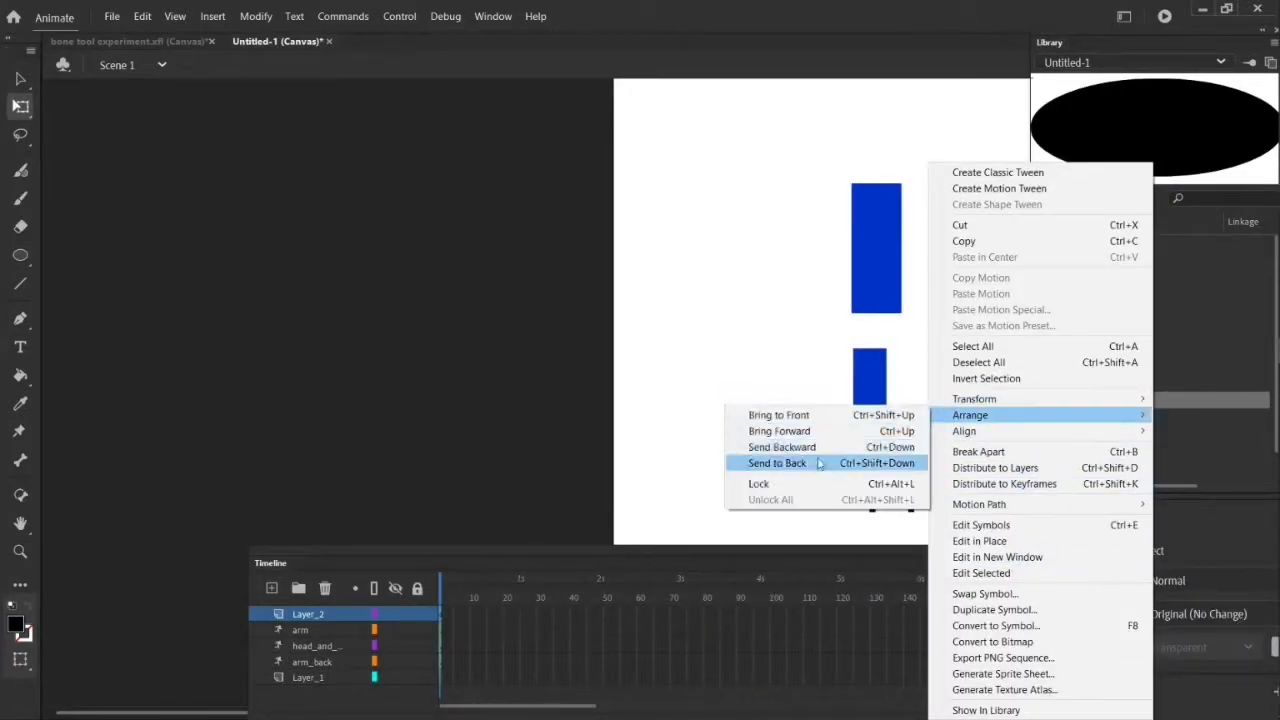
click(818, 463)
right_click(886, 260)
click(780, 463)
Step: Join the calf and foot below the thigh and connect the three parts with bones from hip to foot
key(v)
drag(867, 379, 897, 314)
click(878, 260)
key(q)
drag(914, 494, 899, 409)
click(20, 460)
drag(875, 196, 782, 366)
Step: Pin the calf bone and constrain its joint rotation to a left offset of -32° and a right offset of 58°
click(20, 79)
click(821, 313)
click(1098, 518)
click(515, 210)
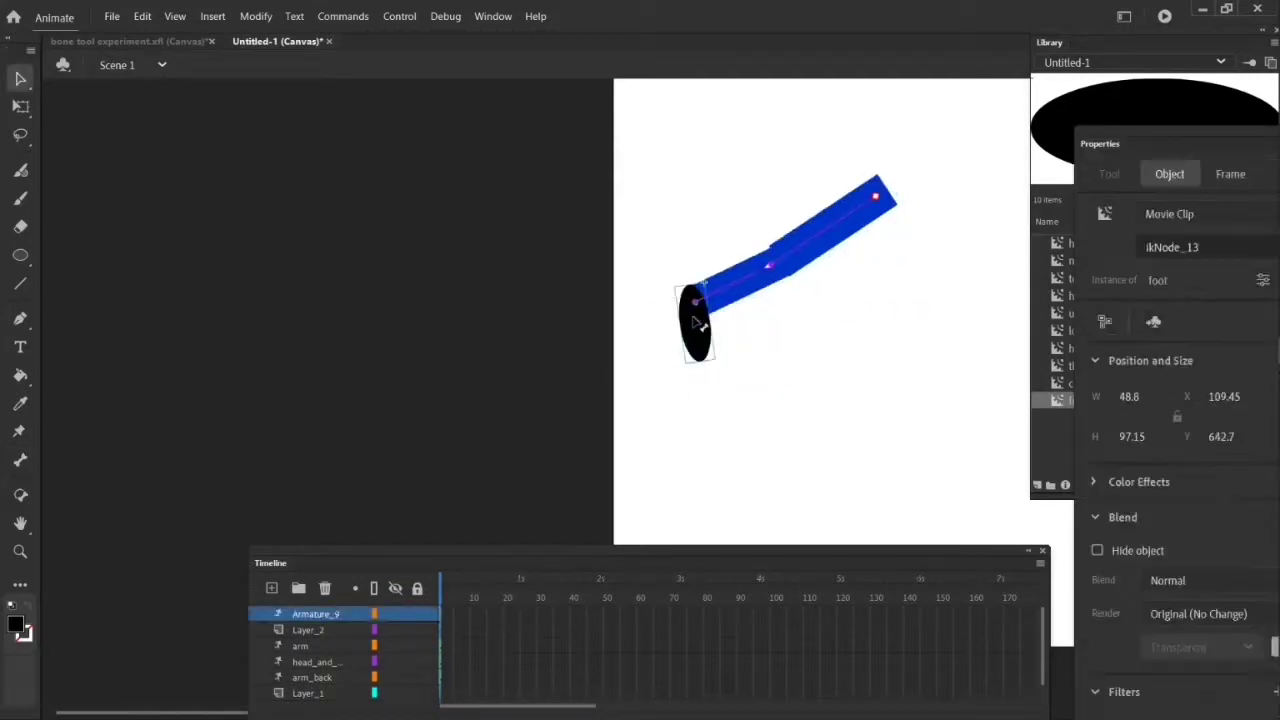
drag(1150, 143, 1100, 78)
click(738, 285)
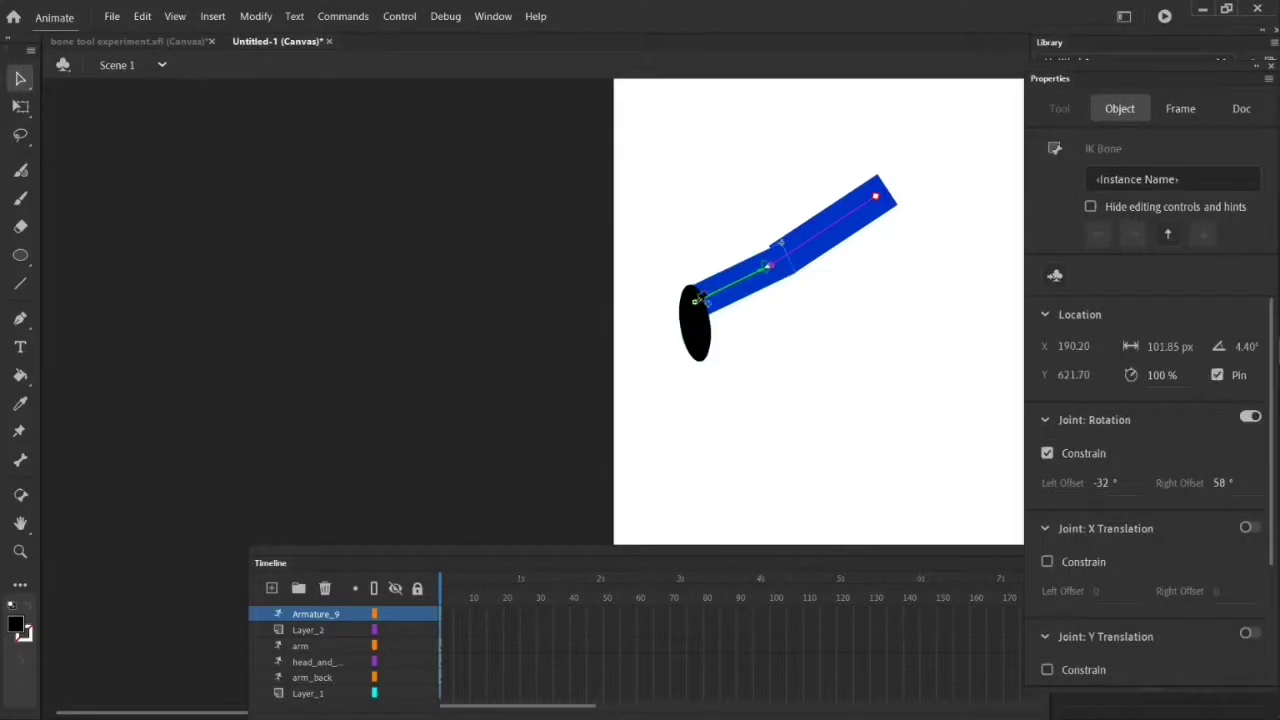
click(882, 204)
Step: Select the whole rigged leg and move it so the thigh's upper end sits on the hips
click(20, 551)
alt+click(674, 364)
click(20, 78)
drag(366, 252, 471, 399)
key(q)
click(430, 340)
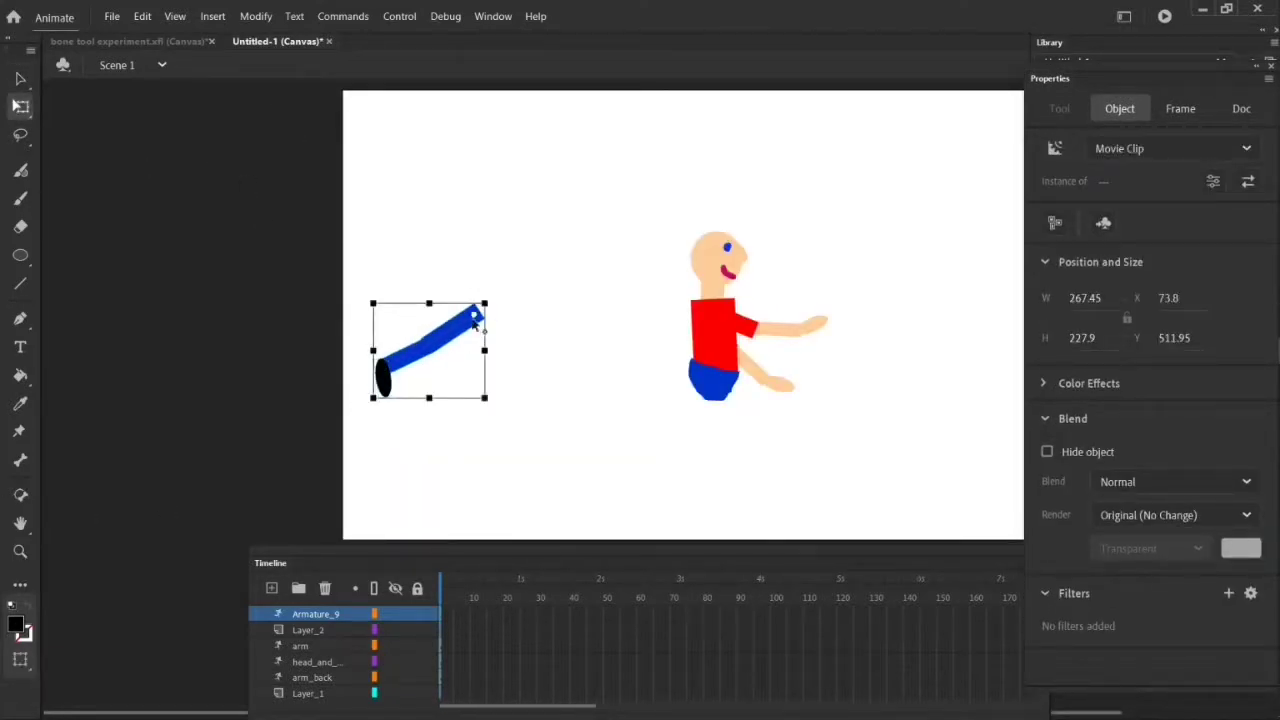
drag(383, 345, 606, 421)
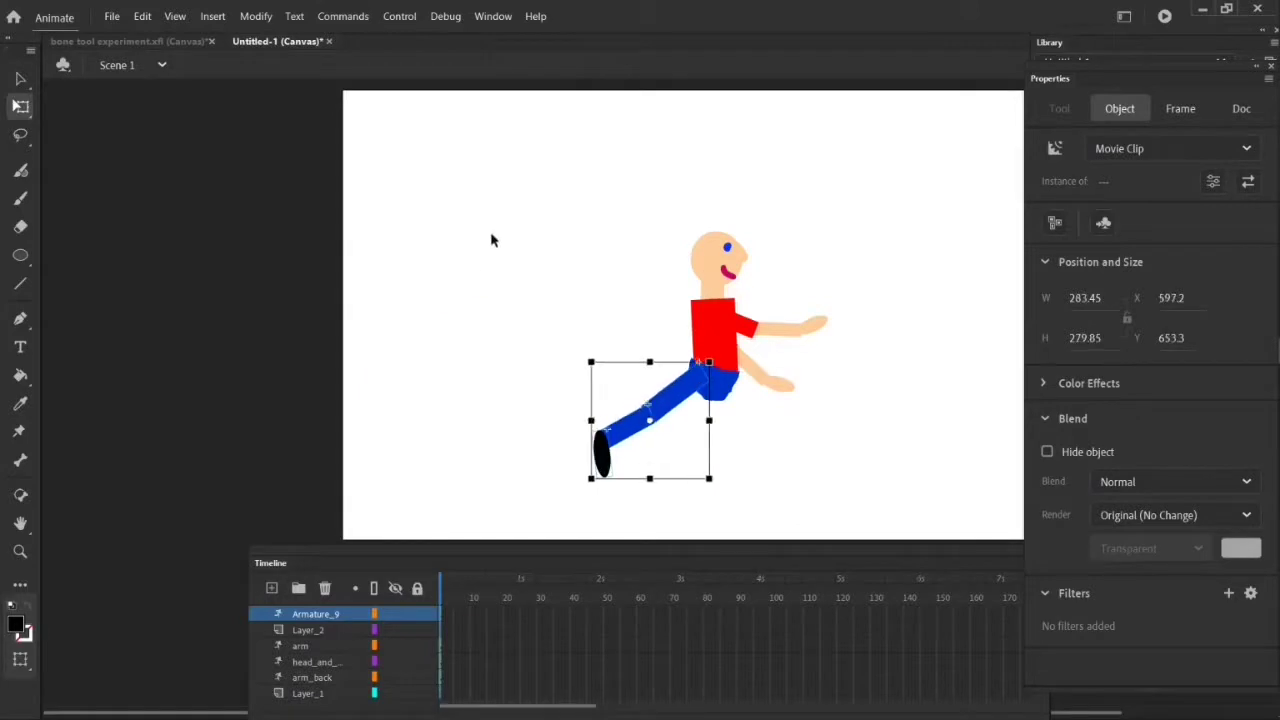
Step: Rename the leg's armature layer as Leg and duplicate the layer
double_click(318, 613)
text(Leg)
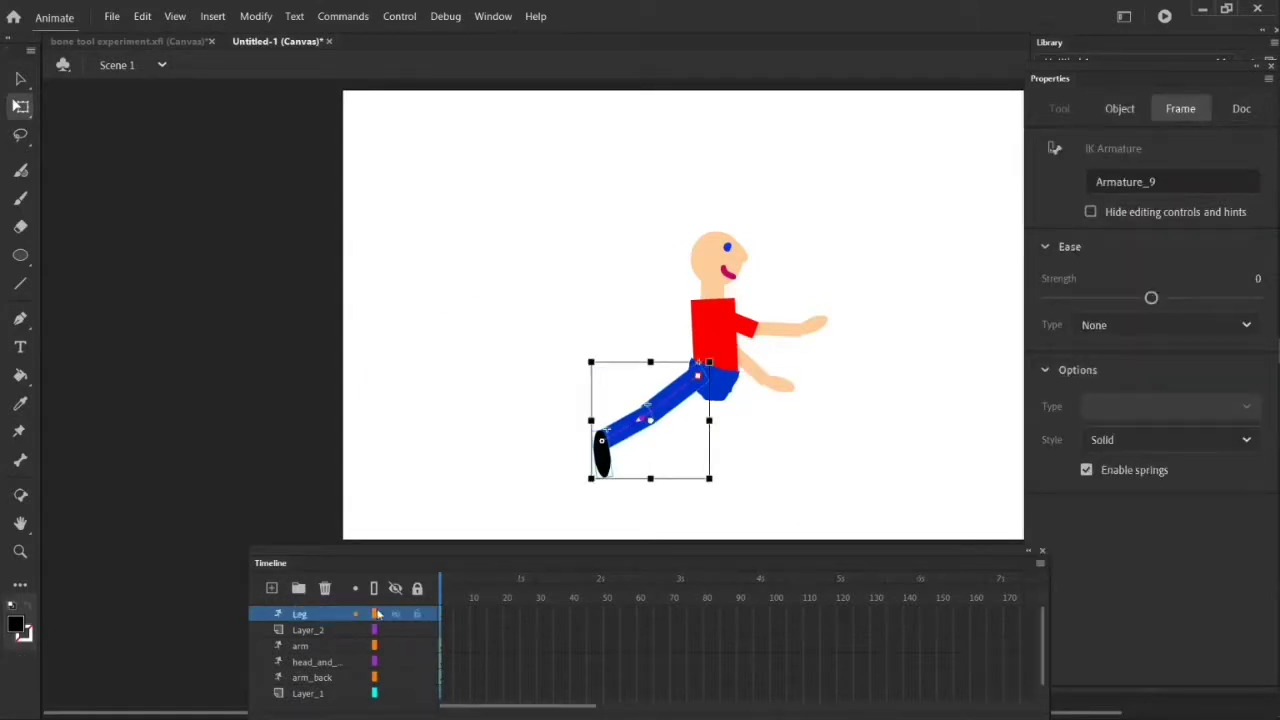
key(Return)
key(v)
right_click(314, 615)
click(345, 387)
Step: Rename the original leg layer as Leg_back and the duplicate as Leg
double_click(317, 632)
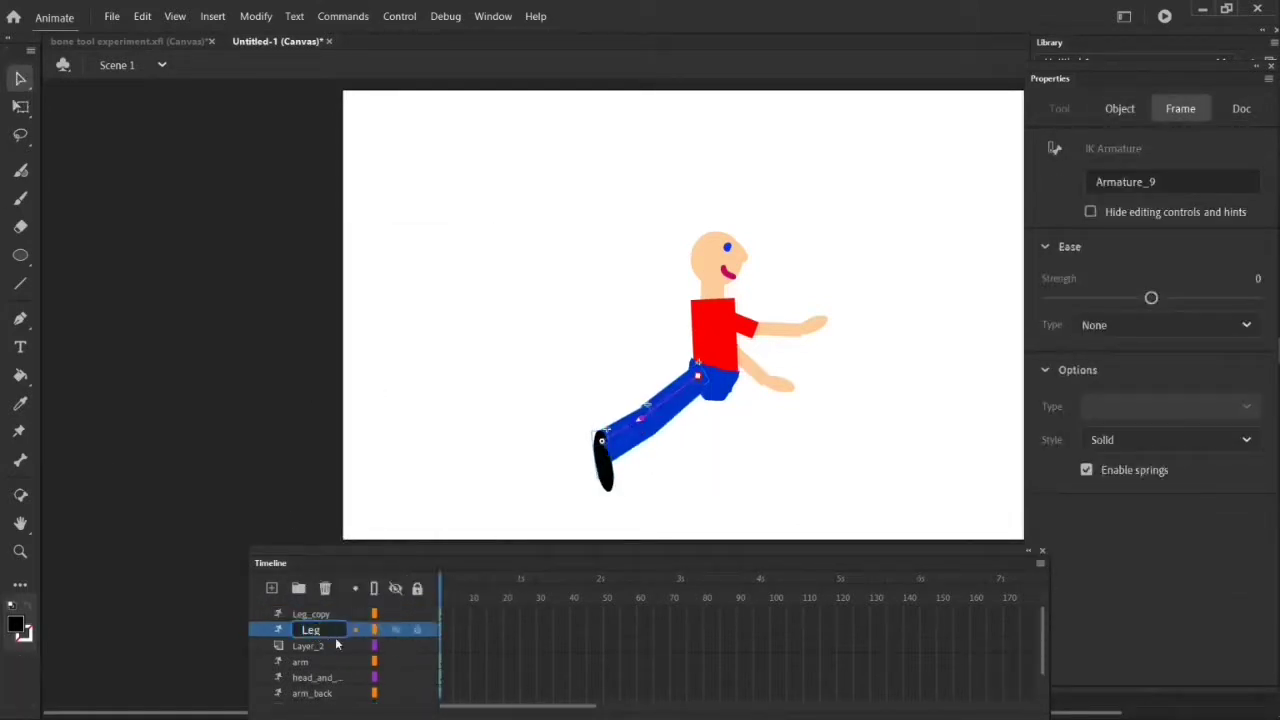
text(Leg_back)
key(Return)
double_click(338, 612)
click(338, 616)
key(BackSpace)
key(BackSpace)
key(BackSpace)
key(BackSpace)
key(BackSpace)
click(230, 595)
Step: Move the Leg_back layer to the bottom of the stack and hide it, leaving the Leg layer visible
click(396, 614)
click(333, 631)
drag(333, 632, 335, 692)
scroll(335, 629, up, 2)
scroll(335, 629, down, 2)
click(396, 678)
scroll(334, 625, up, 2)
click(396, 614)
click(665, 416)
click(20, 107)
drag(574, 374, 700, 470)
click(472, 345)
click(640, 435)
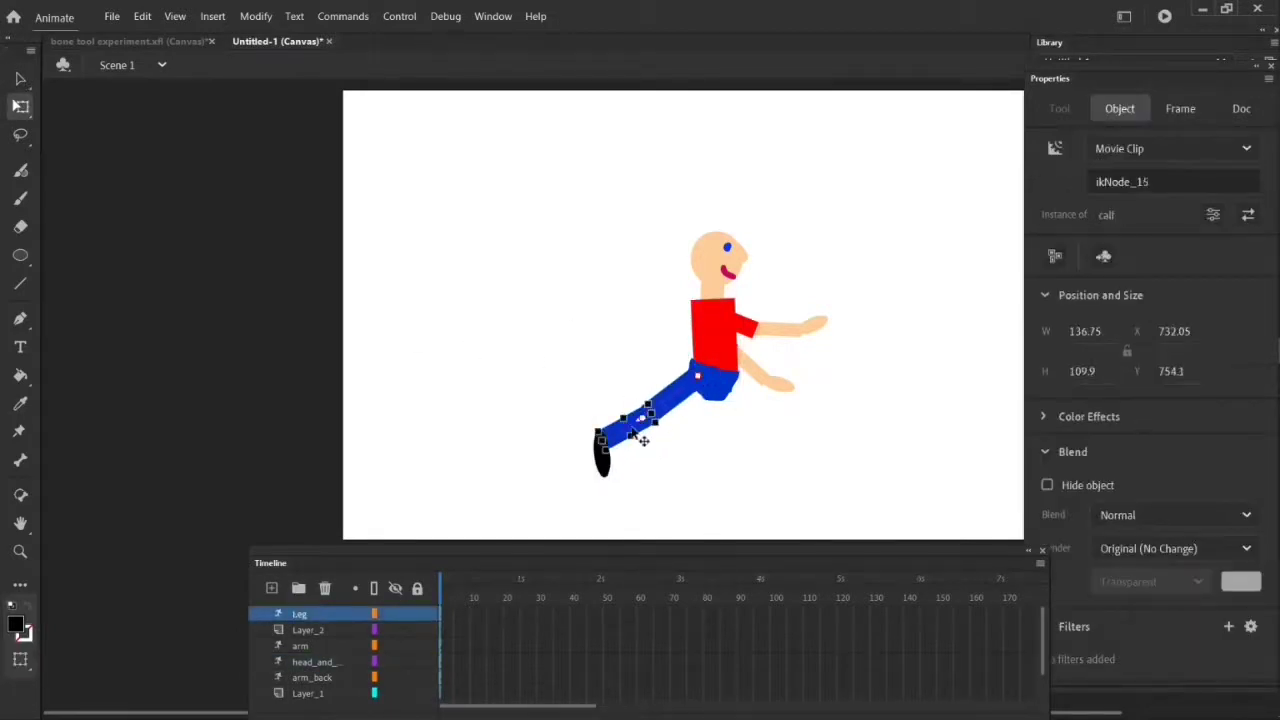
click(509, 331)
drag(650, 470, 668, 476)
click(668, 465)
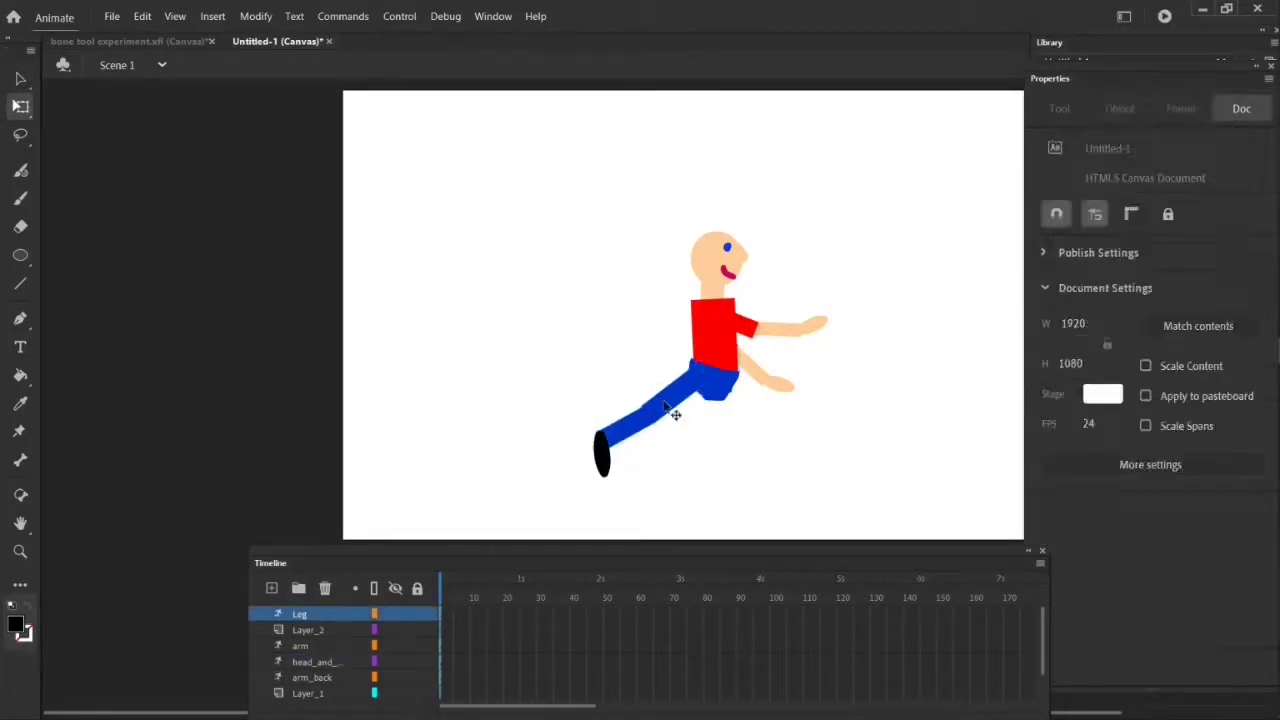
click(658, 402)
Step: Move the whole front leg to the front of the hips and rotate it so it extends forward and down
drag(571, 360, 655, 470)
drag(657, 411, 698, 428)
drag(758, 508, 762, 374)
drag(601, 368, 688, 474)
click(601, 395)
drag(669, 416, 748, 412)
drag(727, 486, 805, 476)
click(763, 445)
click(751, 410)
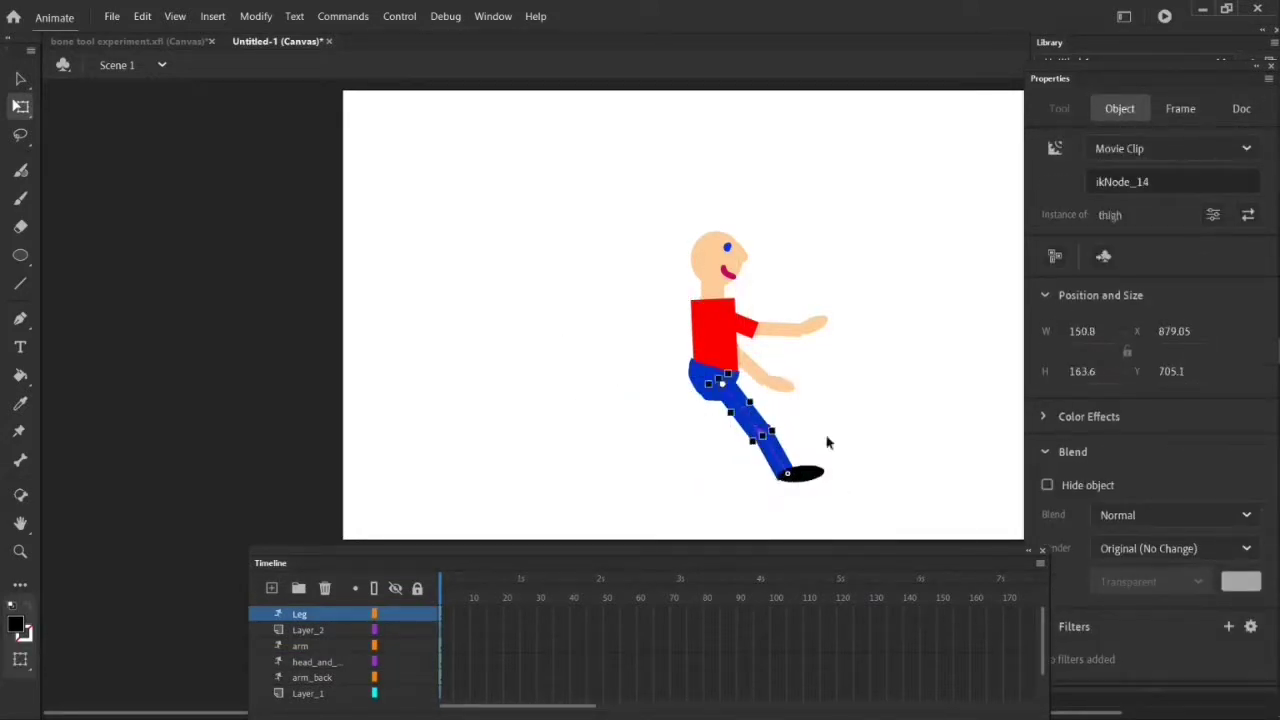
Step: Show the Leg_back layer again
click(21, 79)
scroll(394, 663, down, 2)
click(395, 678)
click(563, 341)
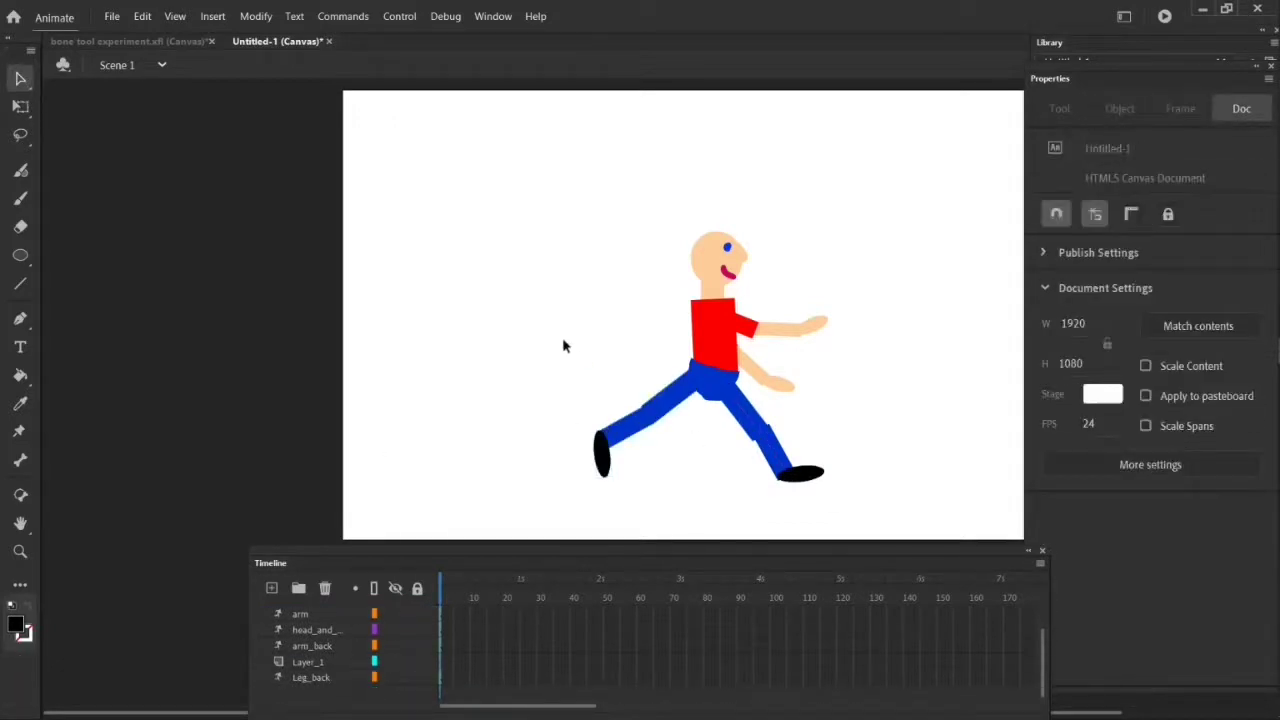
Step: Unpin the calf bones of the front and back legs
click(604, 452)
click(792, 482)
click(790, 478)
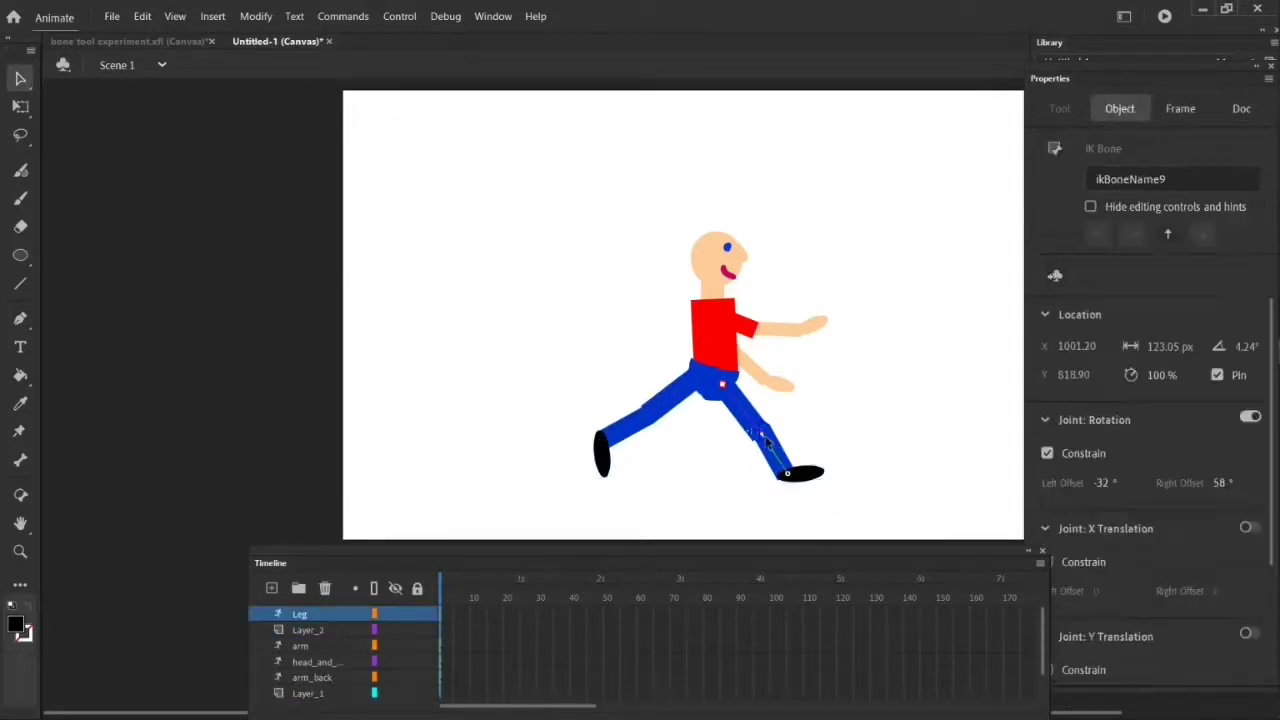
right_click(792, 480)
click(1217, 375)
drag(788, 478, 684, 491)
click(636, 422)
click(1217, 375)
click(830, 517)
Step: Pose the character in a narrow walking stance with both feet flat and both arms lowered in front of the body
drag(714, 428, 750, 412)
drag(632, 428, 695, 462)
mouse_move(784, 492)
mouse_down()
mouse_move(784, 508)
mouse_move(778, 494)
mouse_up()
drag(706, 494, 720, 498)
drag(702, 460, 678, 460)
drag(783, 386, 768, 408)
drag(808, 327, 799, 369)
click(606, 615)
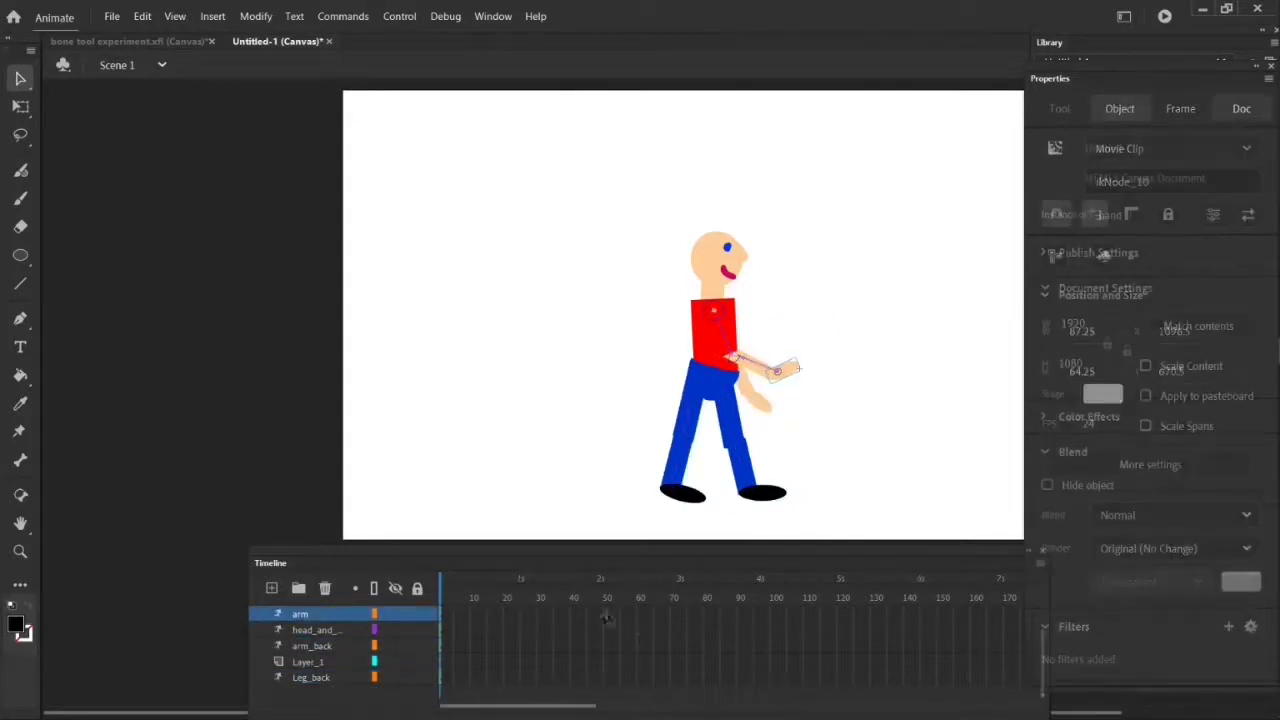
drag(604, 628, 607, 684)
right_click(606, 618)
click(634, 291)
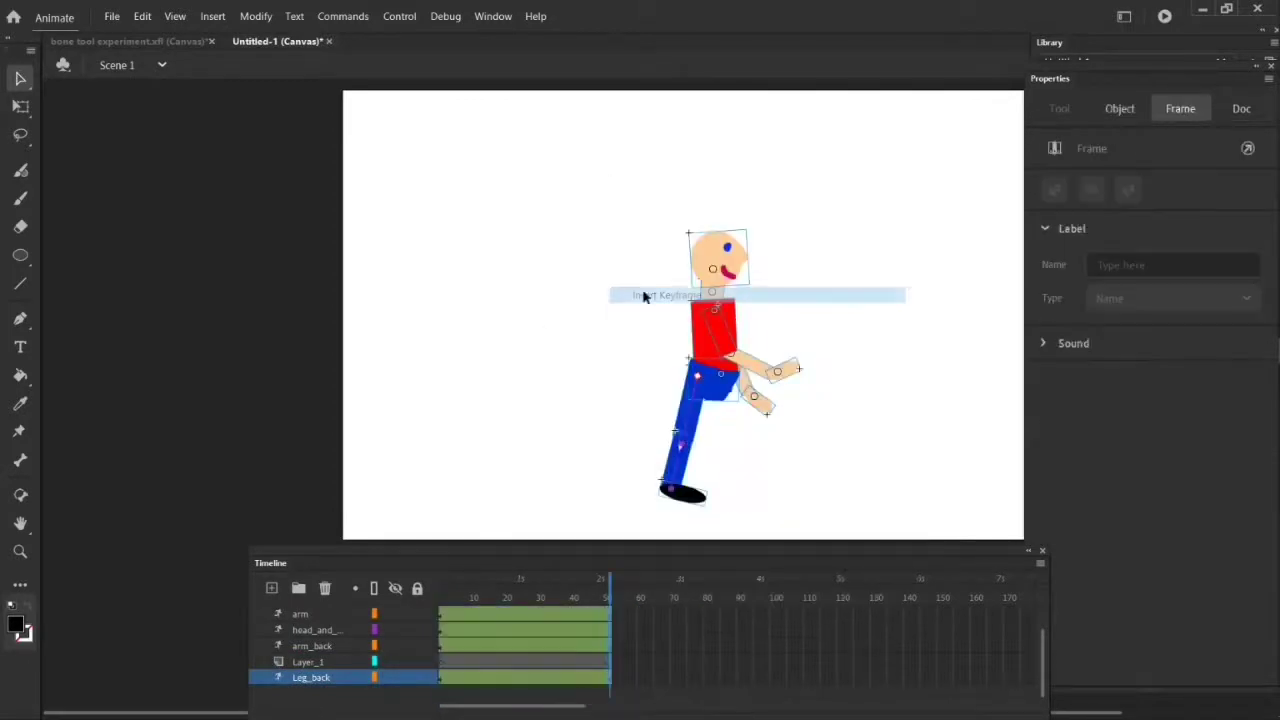
key(ctrl+z)
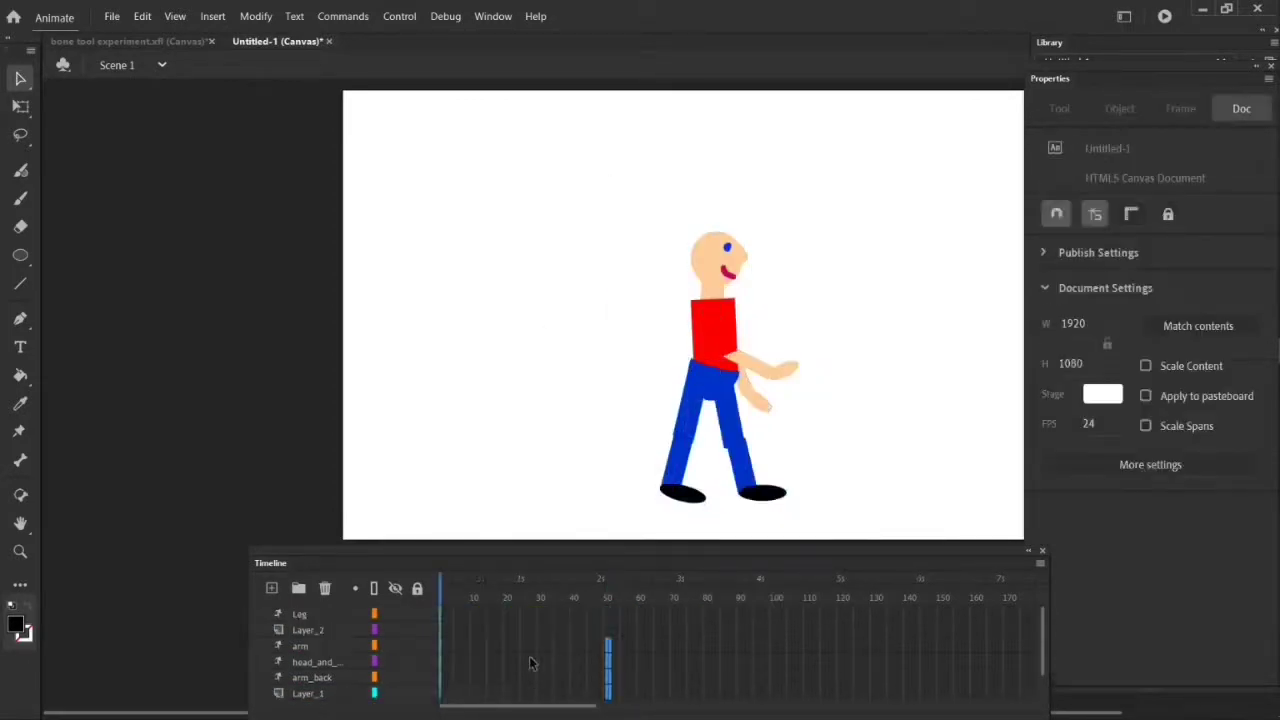
Step: Insert a keyframe at frame 51 on all layers
drag(569, 553, 583, 522)
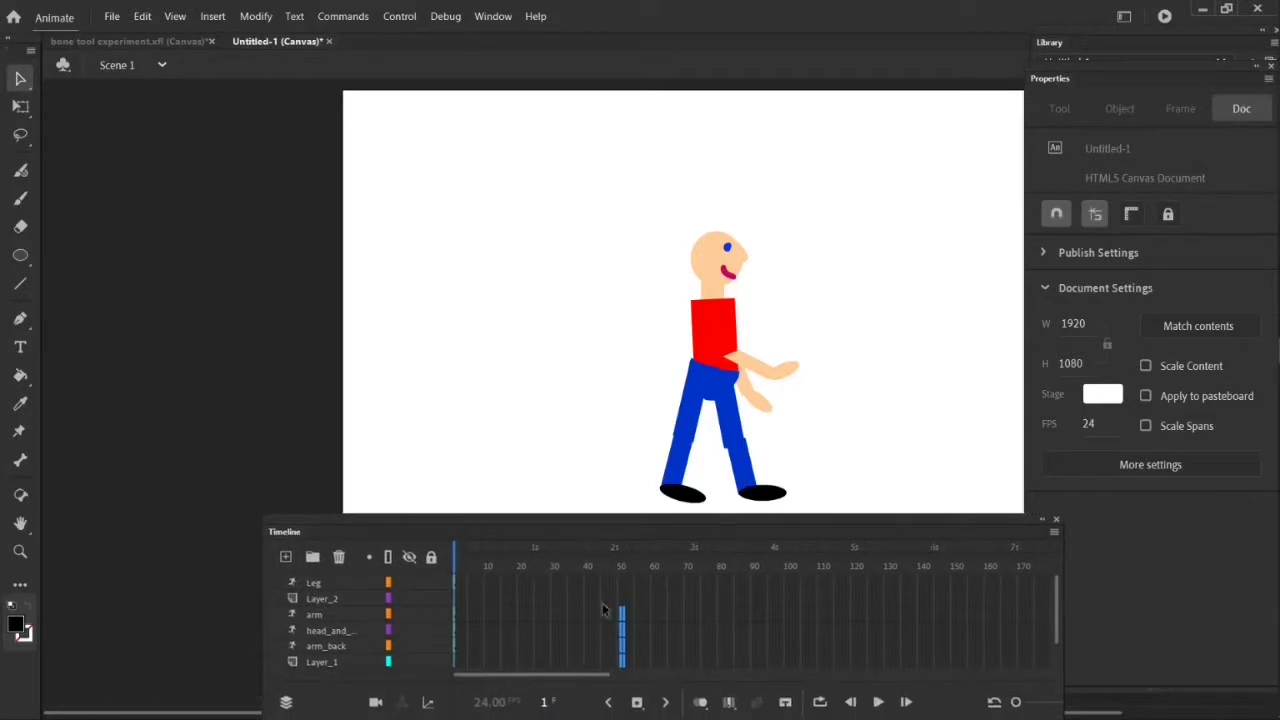
click(622, 586)
right_click(621, 590)
click(680, 269)
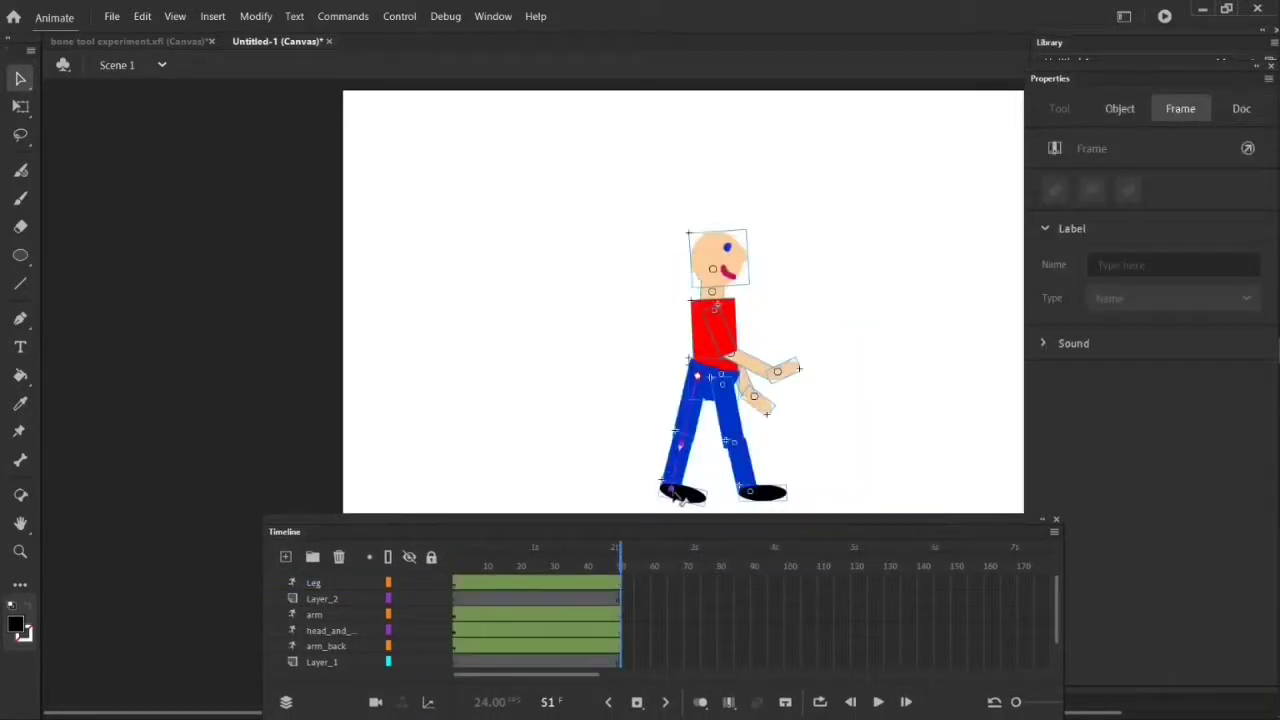
Step: At frame 51, bend one knee forward, stretch the other leg behind, swing the front arm back and raise the back arm forward
drag(742, 448, 786, 430)
drag(781, 371, 655, 378)
drag(768, 406, 763, 412)
drag(773, 405, 803, 350)
drag(655, 492, 625, 488)
Step: Shift the whole character slightly forward at frame 51 and play the animation from the first frame
key(q)
drag(724, 338, 748, 338)
click(20, 79)
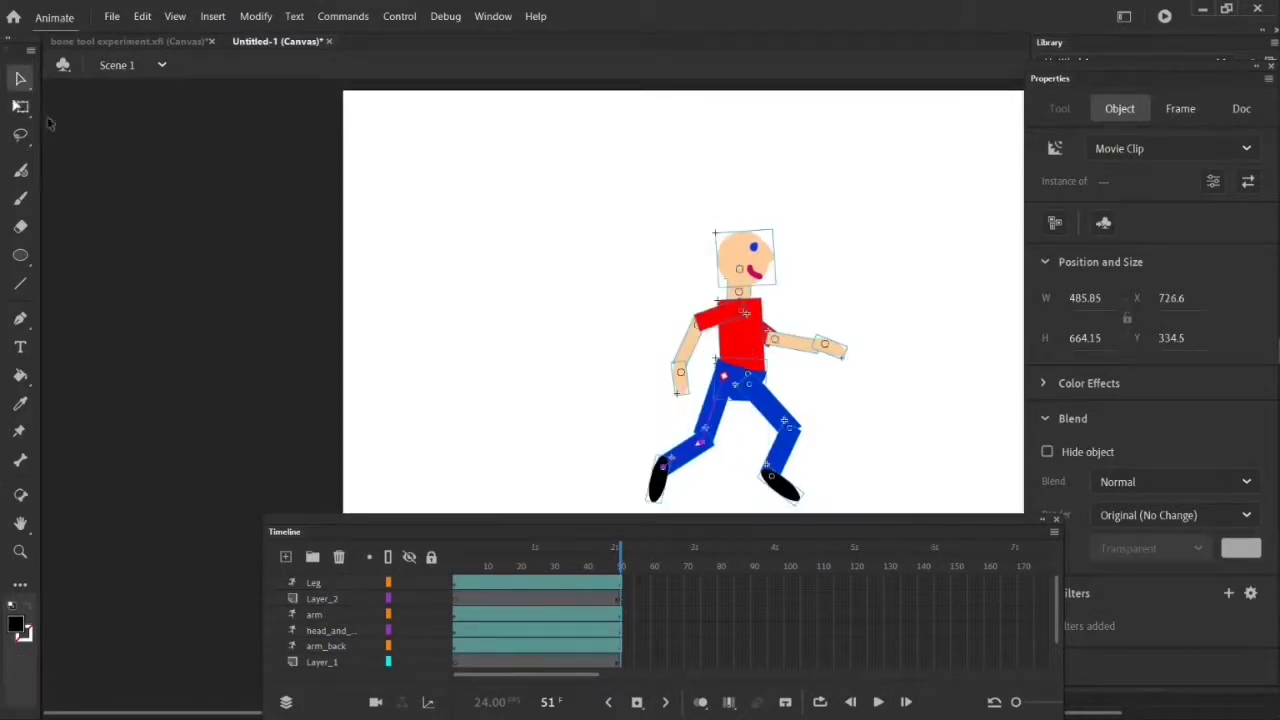
click(620, 556)
key(Return)
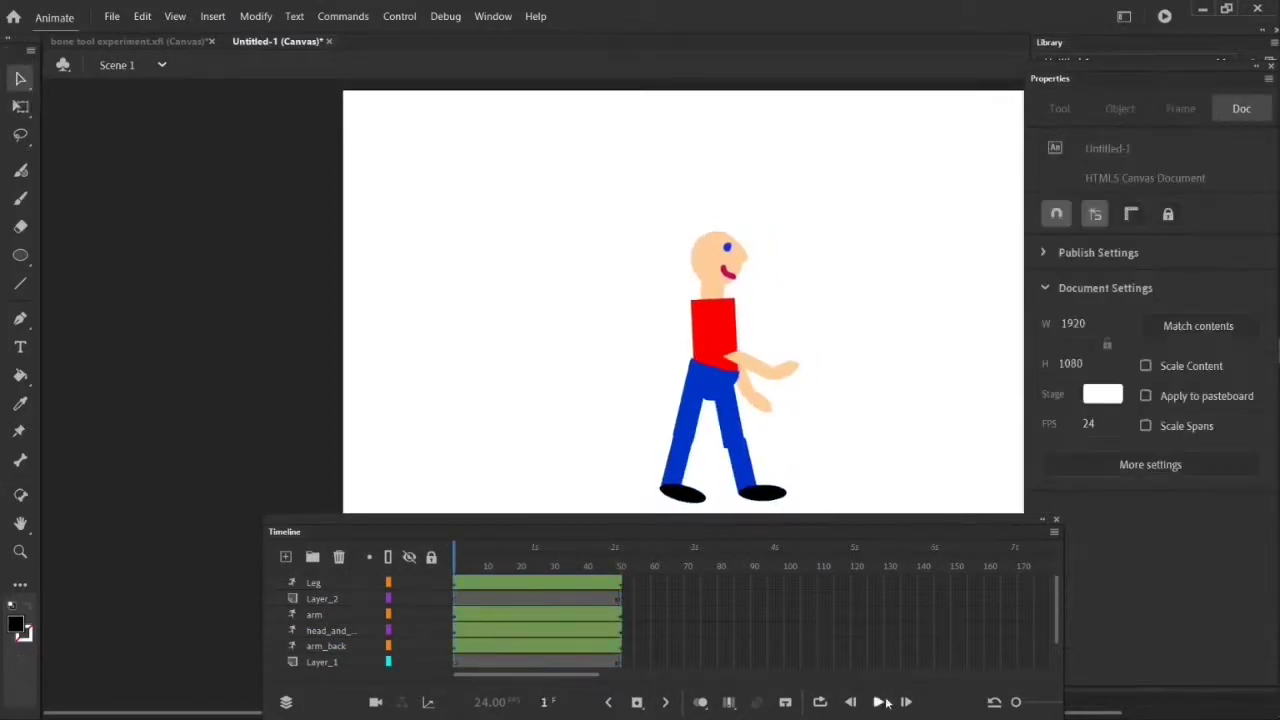
drag(777, 584, 775, 662)
right_click(777, 597)
click(820, 272)
key(ctrl+z)
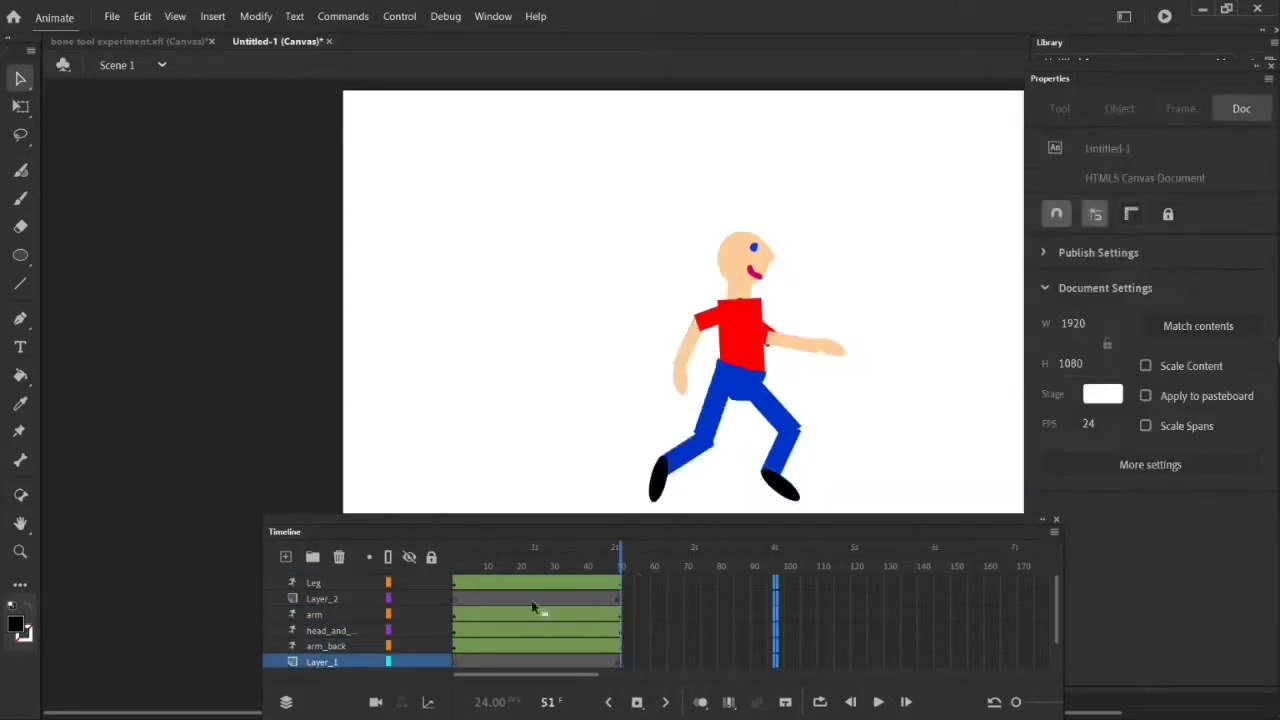
Step: Insert a keyframe at frame 97 on all layers
scroll(772, 640, down, 2)
drag(774, 646, 778, 580)
click(775, 582)
drag(774, 631, 774, 661)
right_click(775, 590)
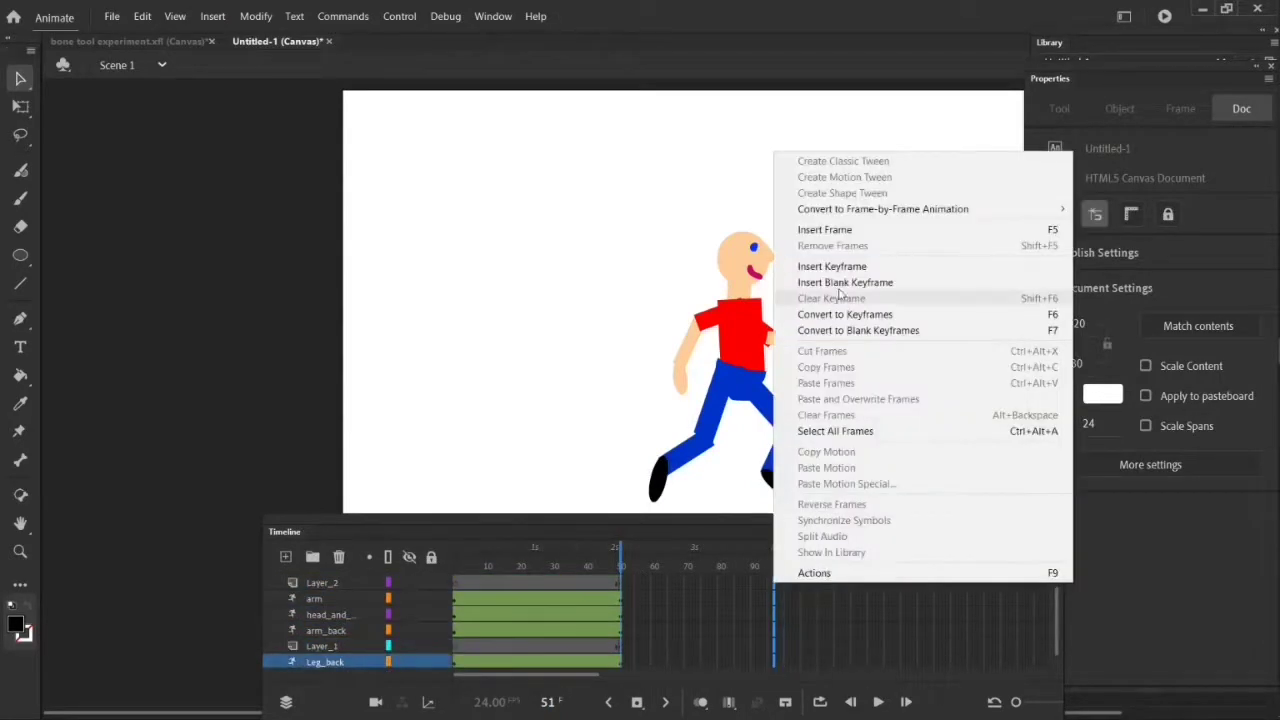
click(826, 282)
Step: At frame 97, lift one leg bent behind the body, bring the other under it, and lower both arms in front
click(692, 474)
drag(745, 490, 724, 498)
drag(682, 382, 758, 398)
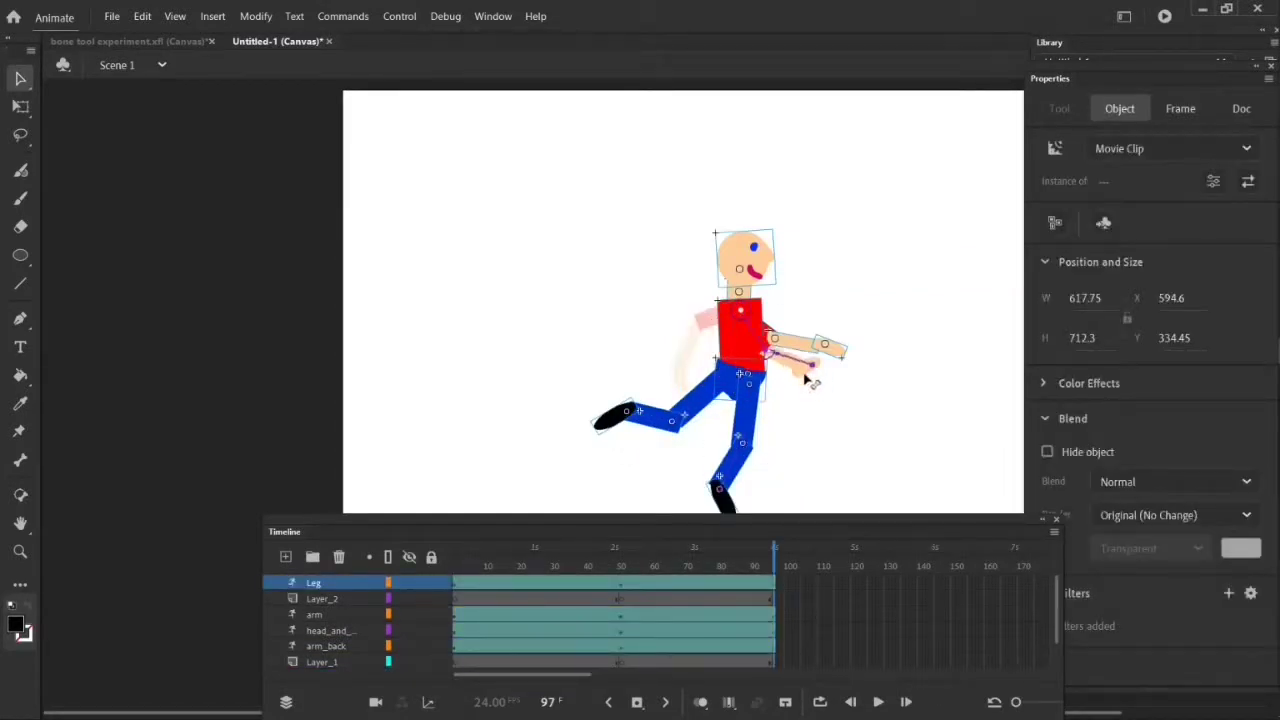
drag(840, 406, 838, 408)
drag(820, 348, 790, 412)
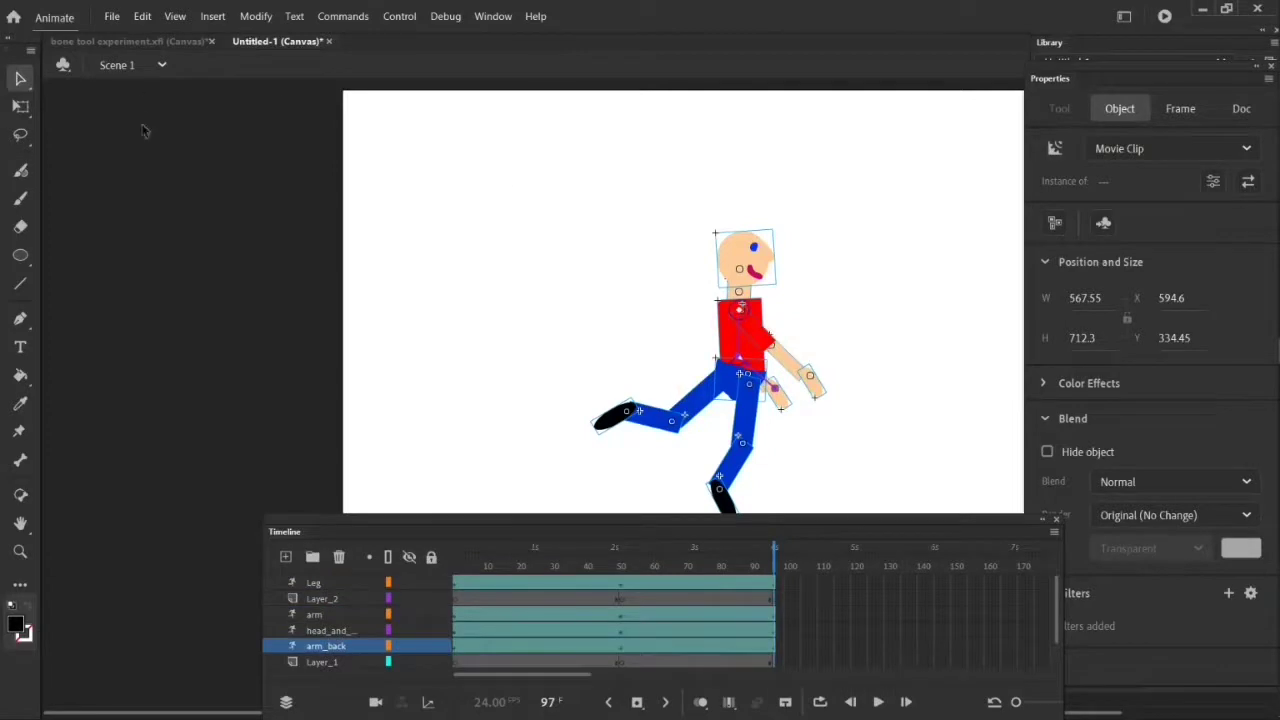
Step: Shift the whole character forward and slightly up at frame 97, then straighten the supporting leg and flatten its foot
click(18, 105)
drag(732, 329, 762, 318)
click(909, 423)
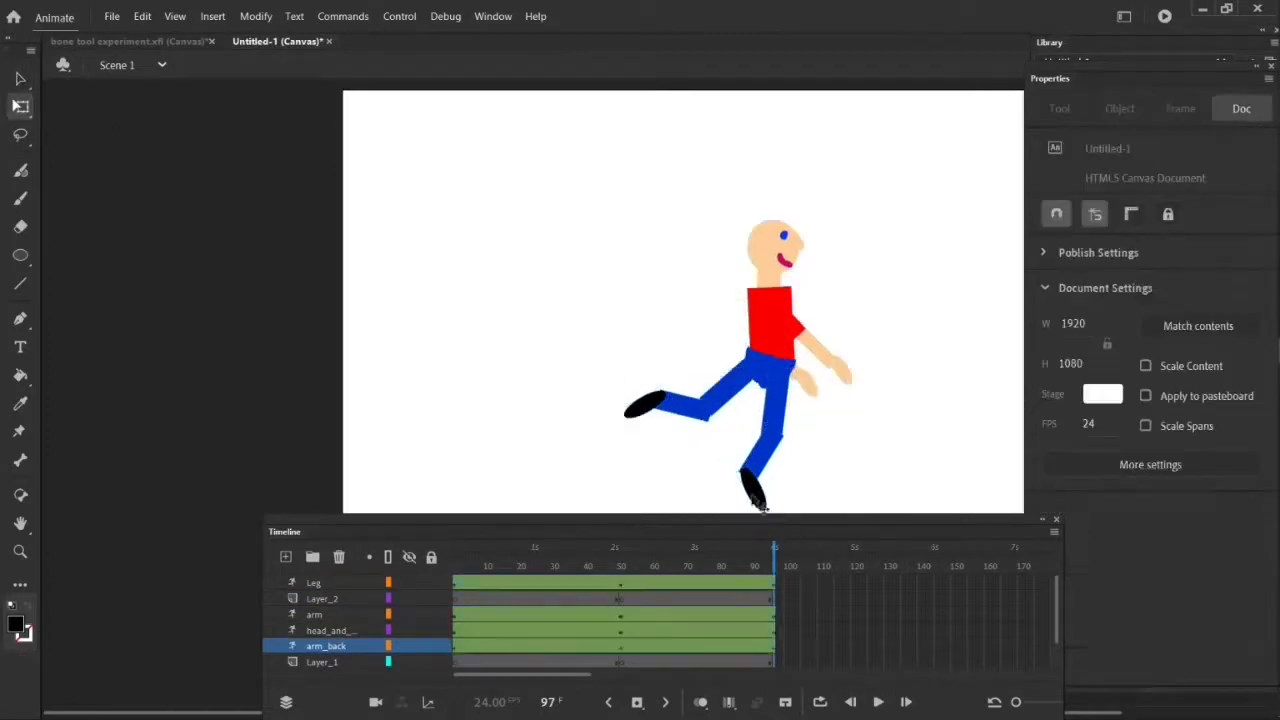
drag(752, 492, 793, 487)
drag(781, 420, 790, 428)
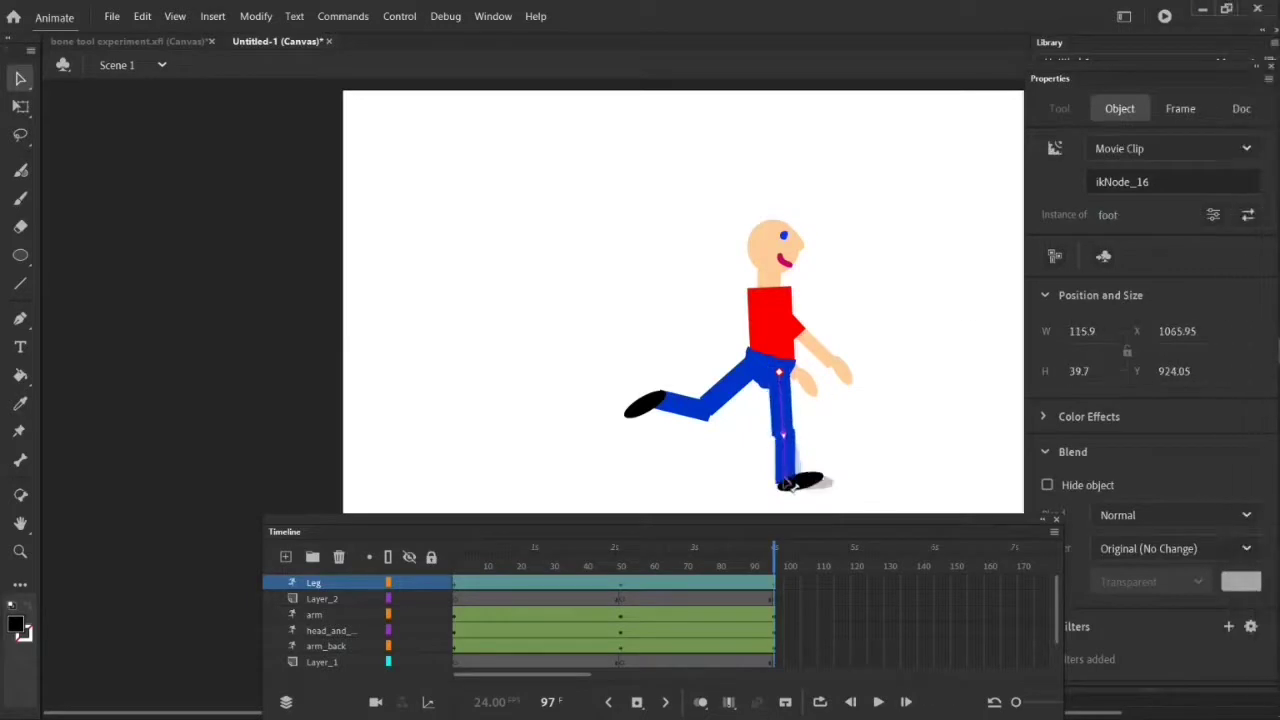
mouse_move(758, 556)
mouse_down()
mouse_move(621, 533)
mouse_move(773, 550)
mouse_up()
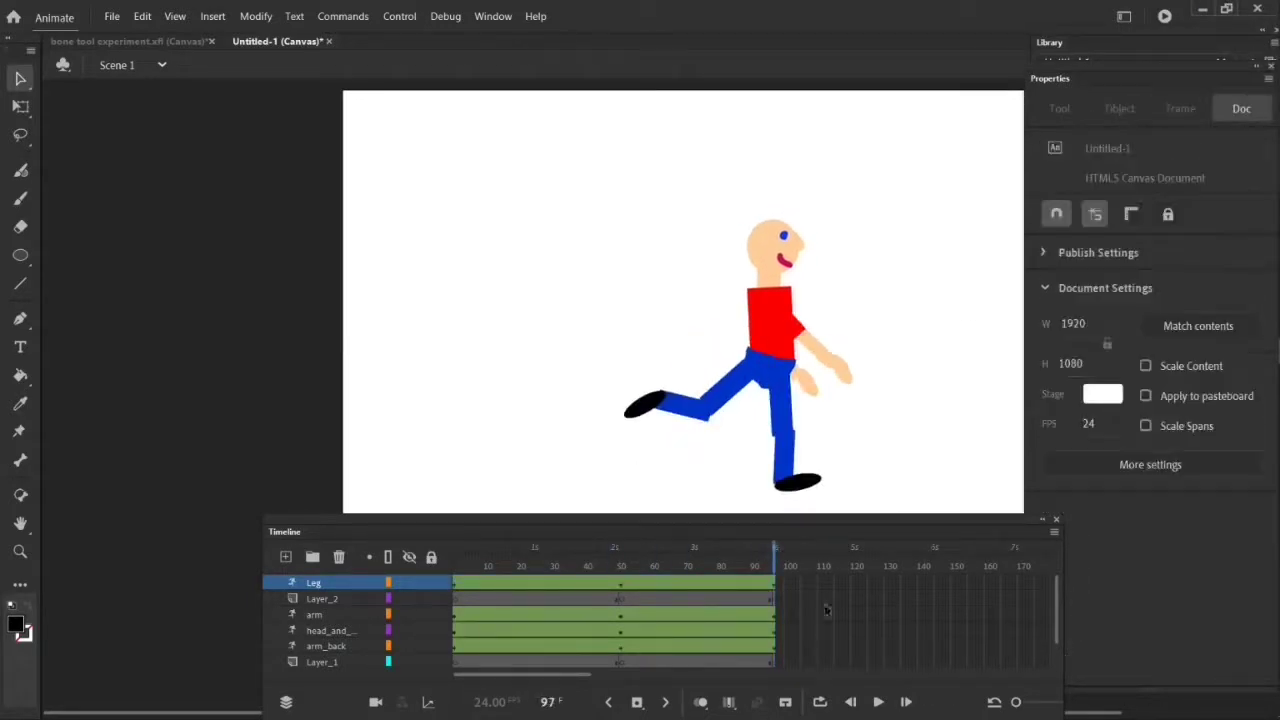
drag(941, 598, 941, 664)
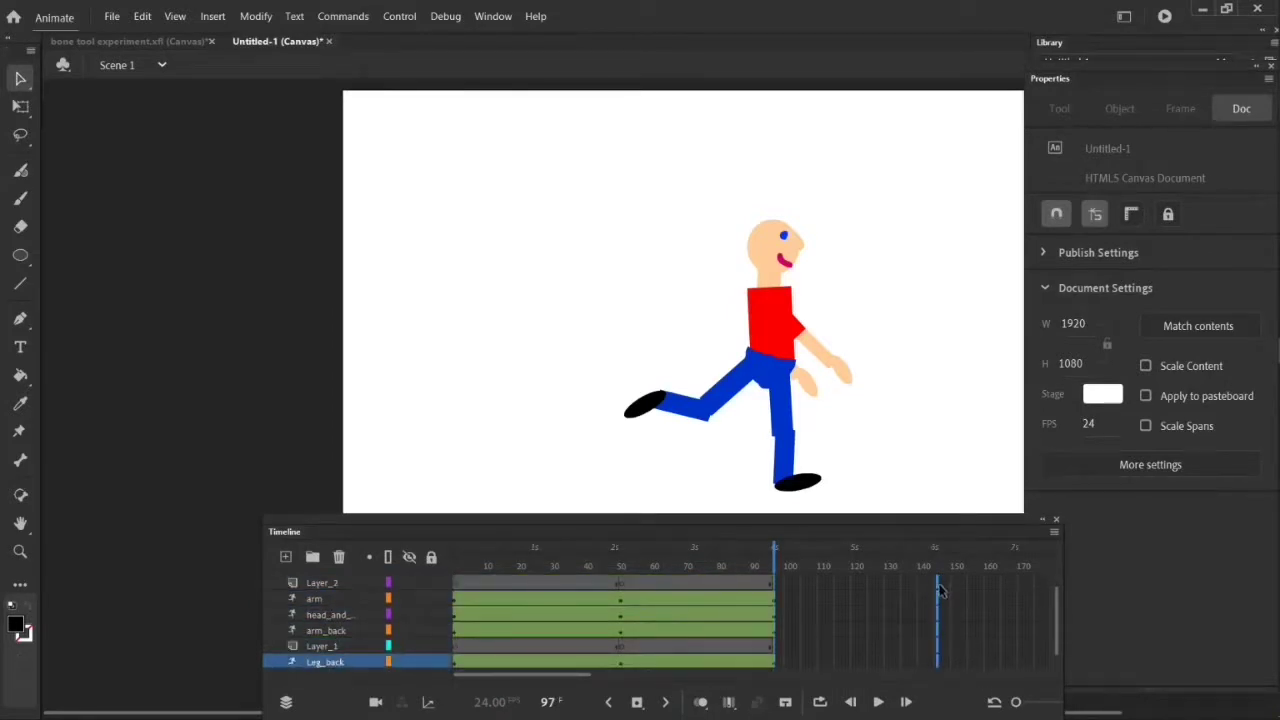
right_click(940, 593)
click(1007, 278)
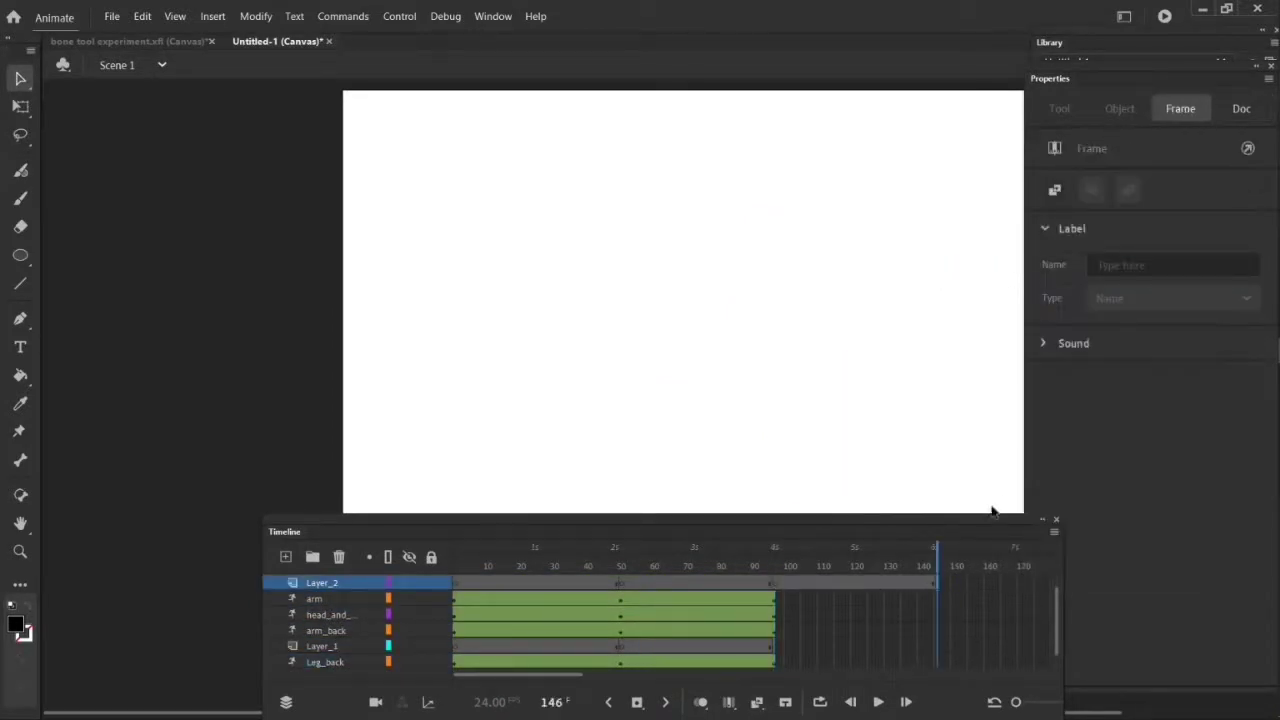
key(ctrl+z)
click(940, 600)
drag(942, 622, 937, 583)
right_click(938, 588)
click(1007, 271)
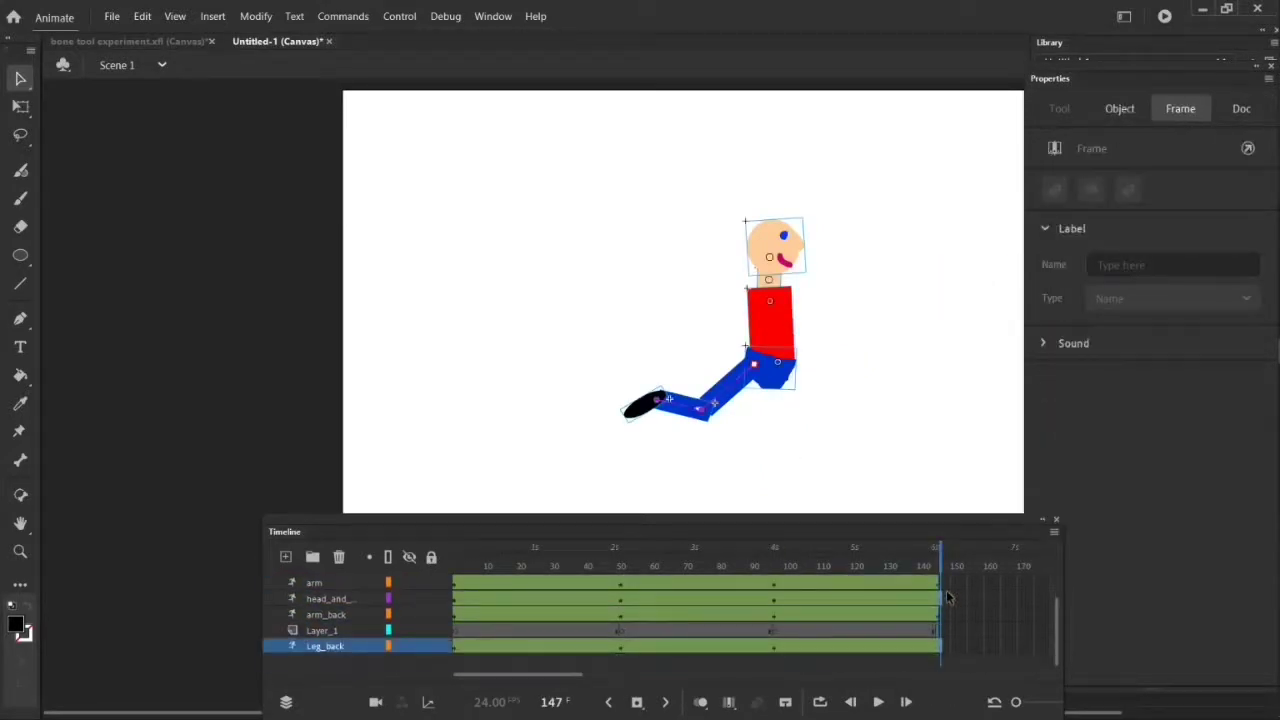
key(ctrl+z)
Step: Insert a keyframe at frame 147 on all layers
click(942, 630)
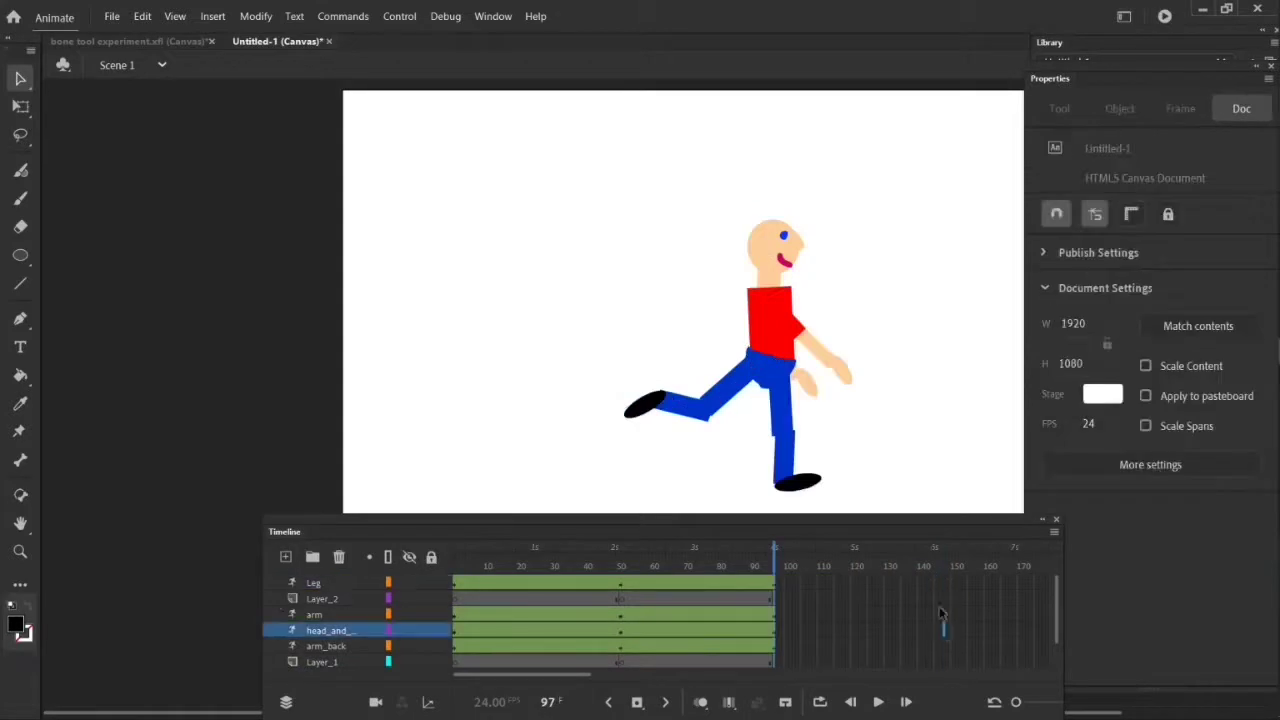
drag(938, 582, 940, 660)
right_click(938, 590)
click(1003, 264)
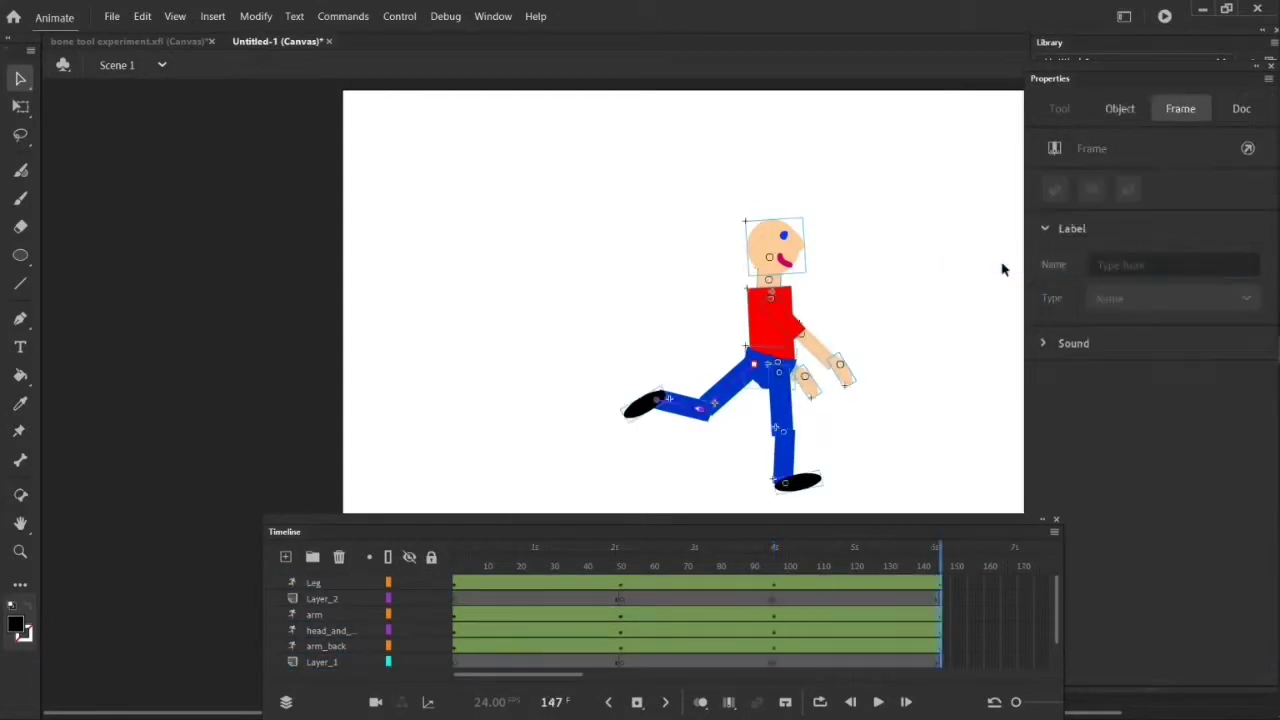
Step: At frame 147, swap the legs in a bent-knee stride, raise the front arm forward, swing the back arm behind and tilt the head forward
drag(712, 408, 802, 419)
drag(799, 482, 697, 443)
drag(846, 376, 872, 314)
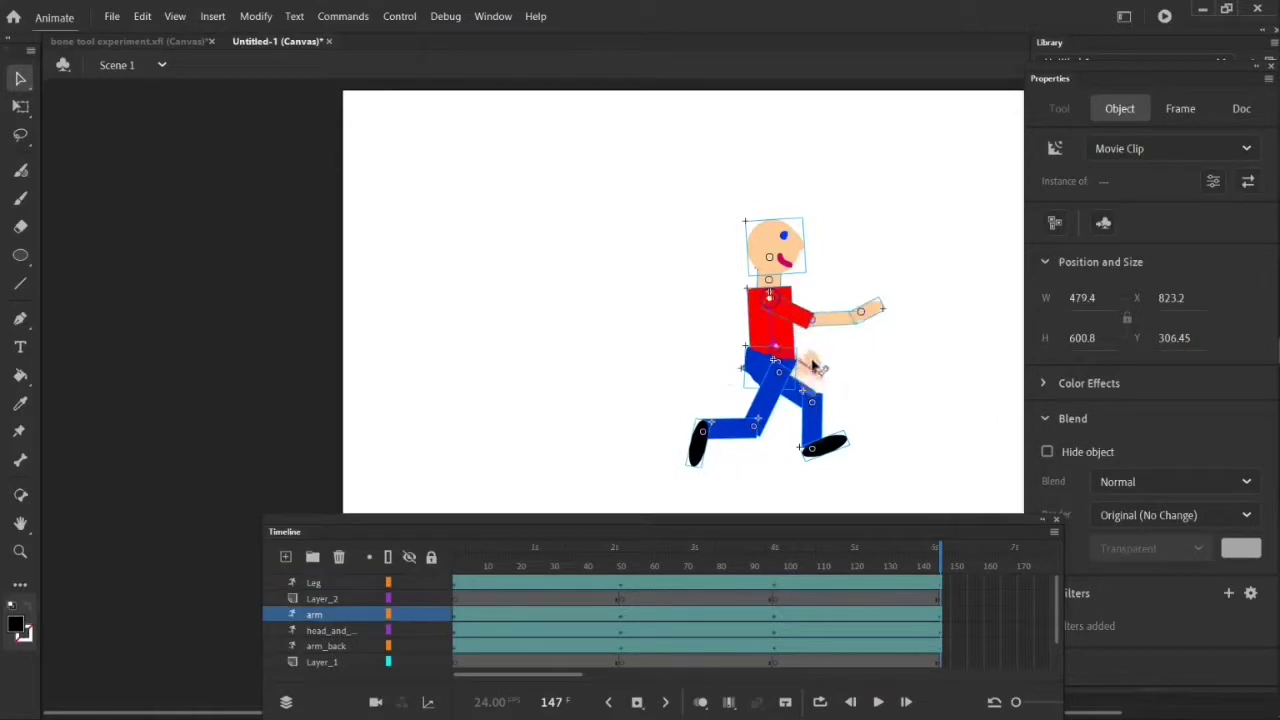
drag(742, 358, 724, 378)
drag(780, 228, 796, 238)
Step: Move the whole character forward and slightly down at frame 147 and play the animation from the first frame
click(20, 107)
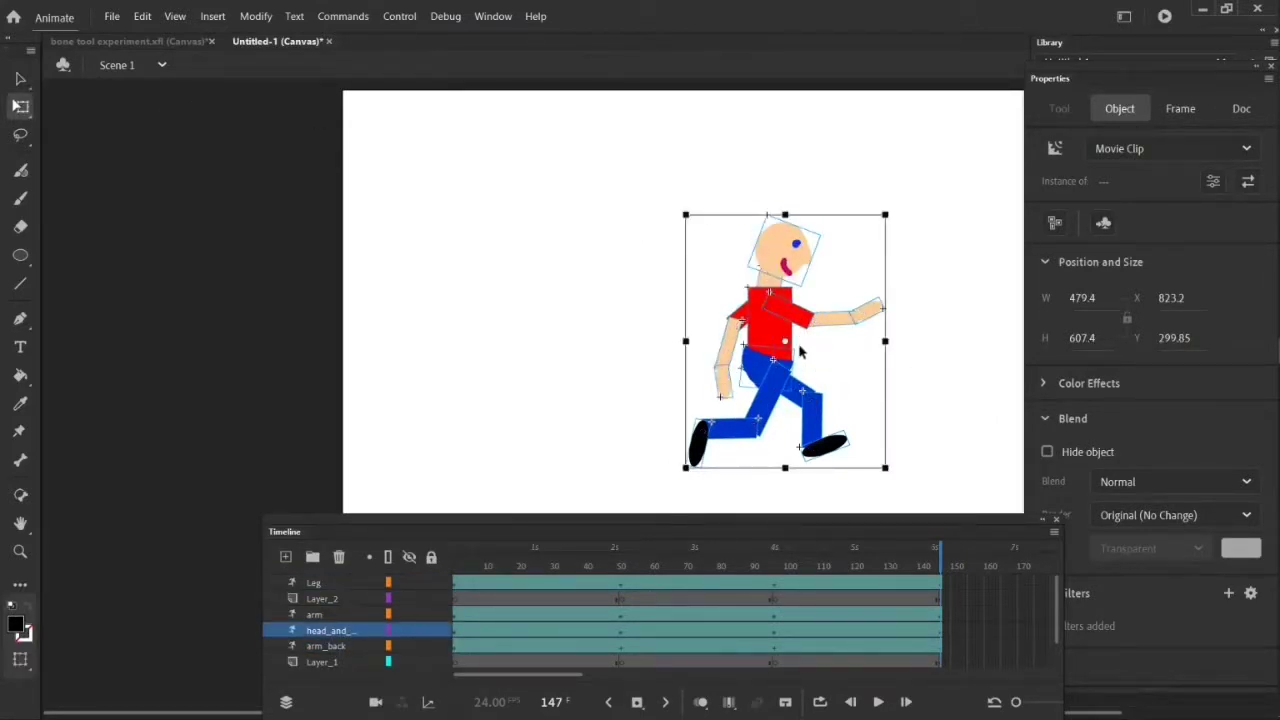
drag(772, 330, 833, 347)
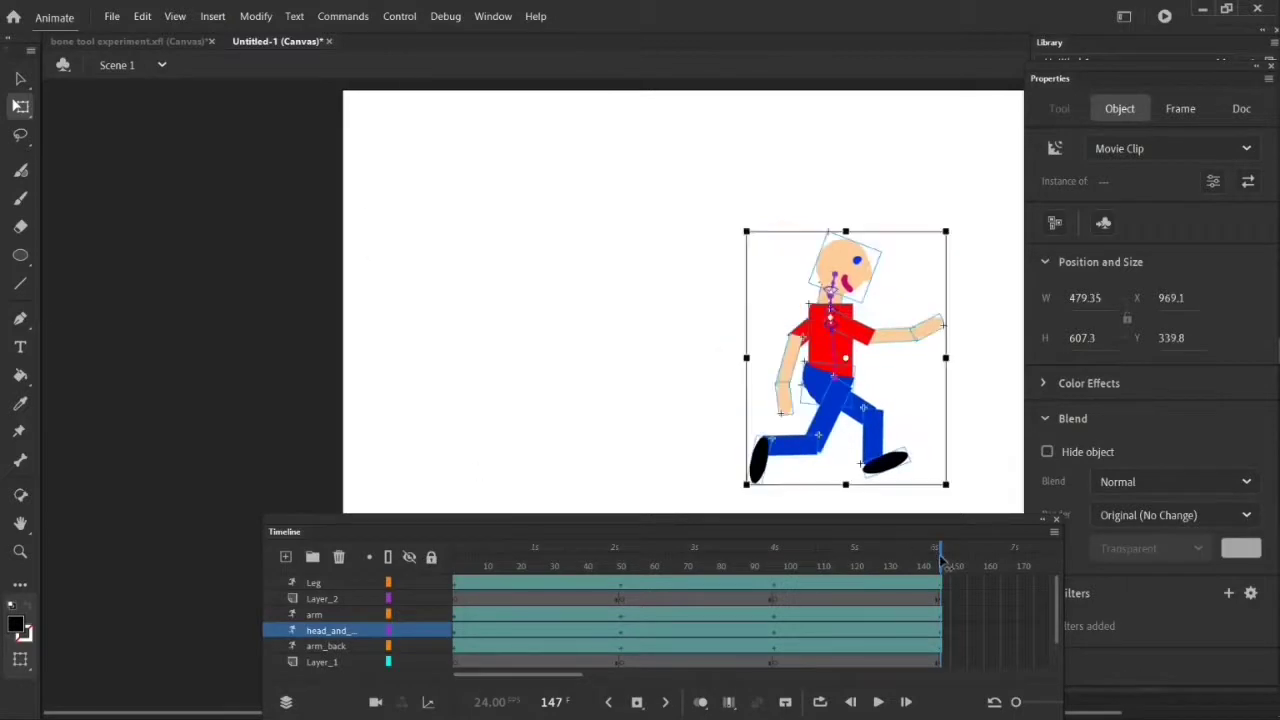
drag(940, 560, 434, 503)
click(878, 704)
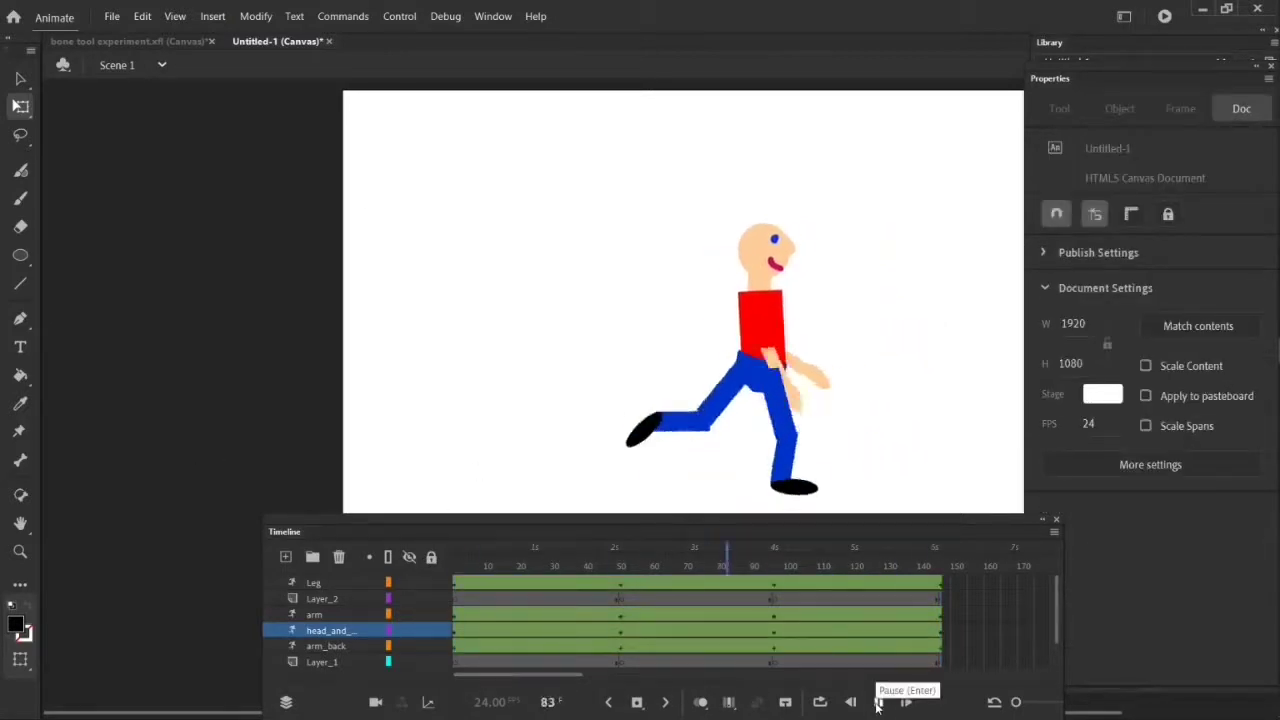
Step: Bring the character's front arm to the front of the stacking order at frame 147
click(870, 340)
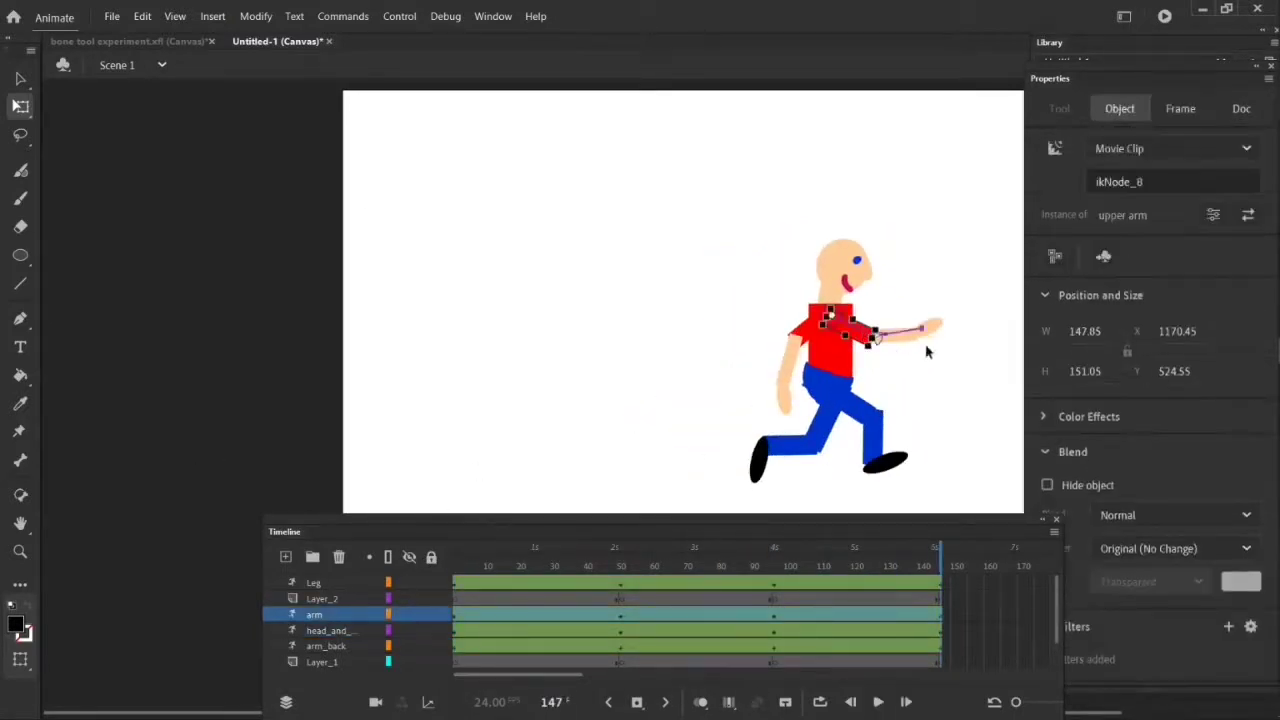
right_click(858, 338)
mouse_move(1040, 536)
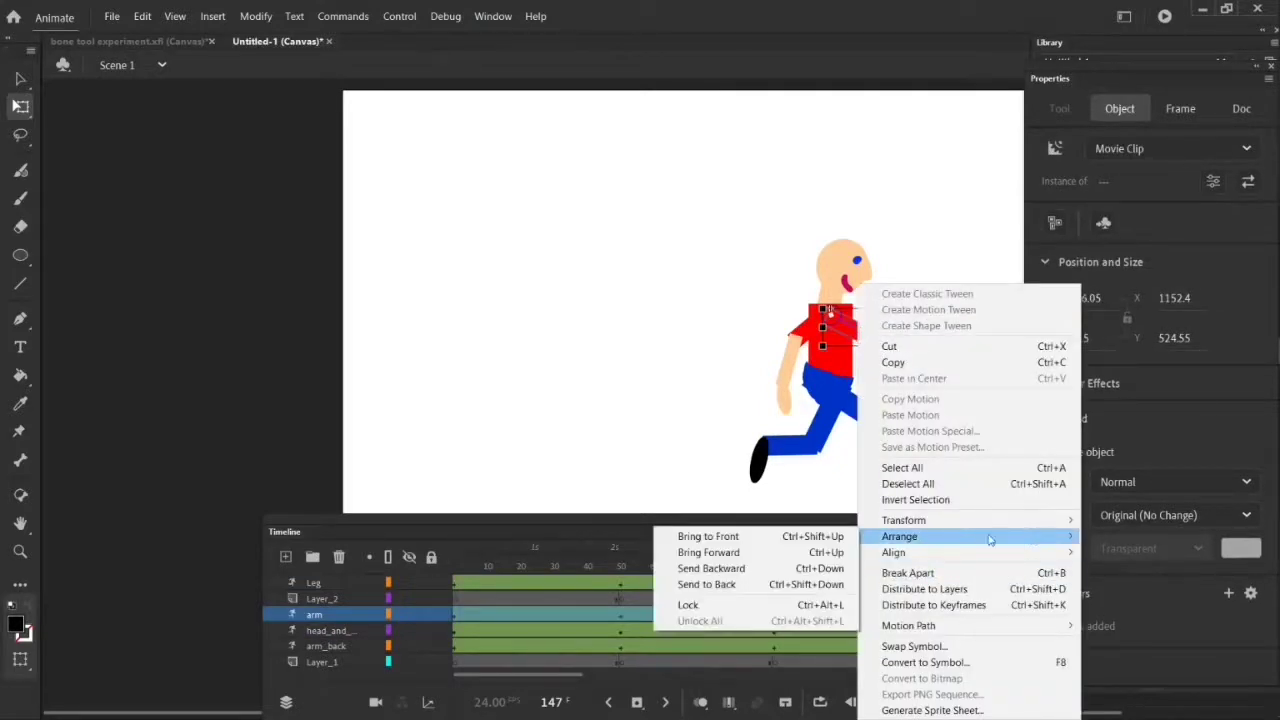
click(814, 538)
Step: Bring all parts of the front arm to the front at frame 1 and play the animation
click(458, 585)
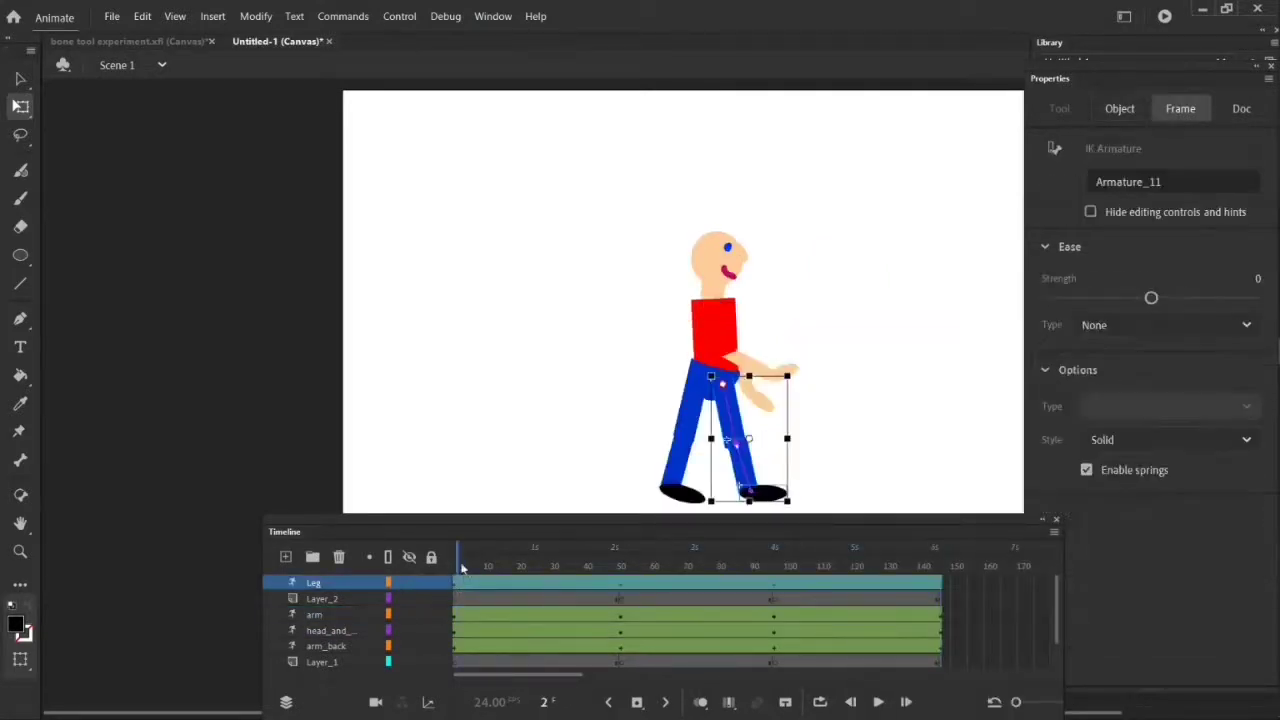
click(534, 474)
click(760, 378)
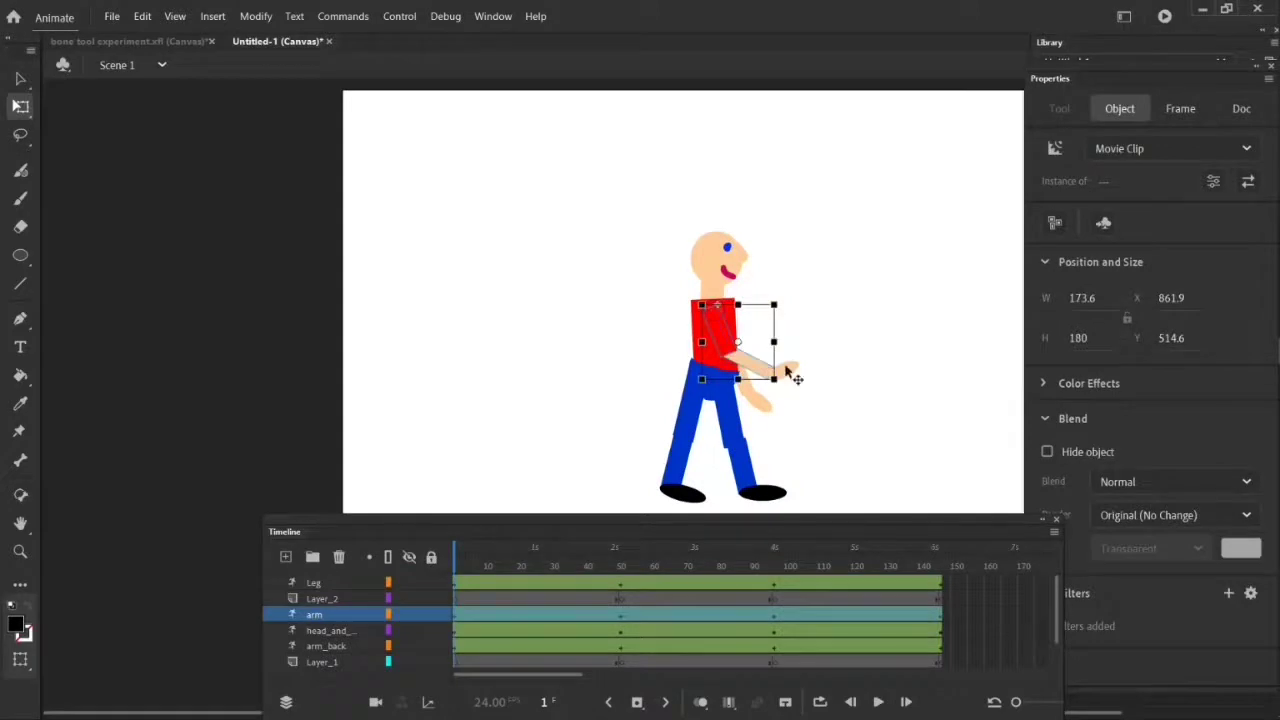
shift+click(787, 371)
right_click(752, 365)
mouse_move(829, 536)
click(1006, 539)
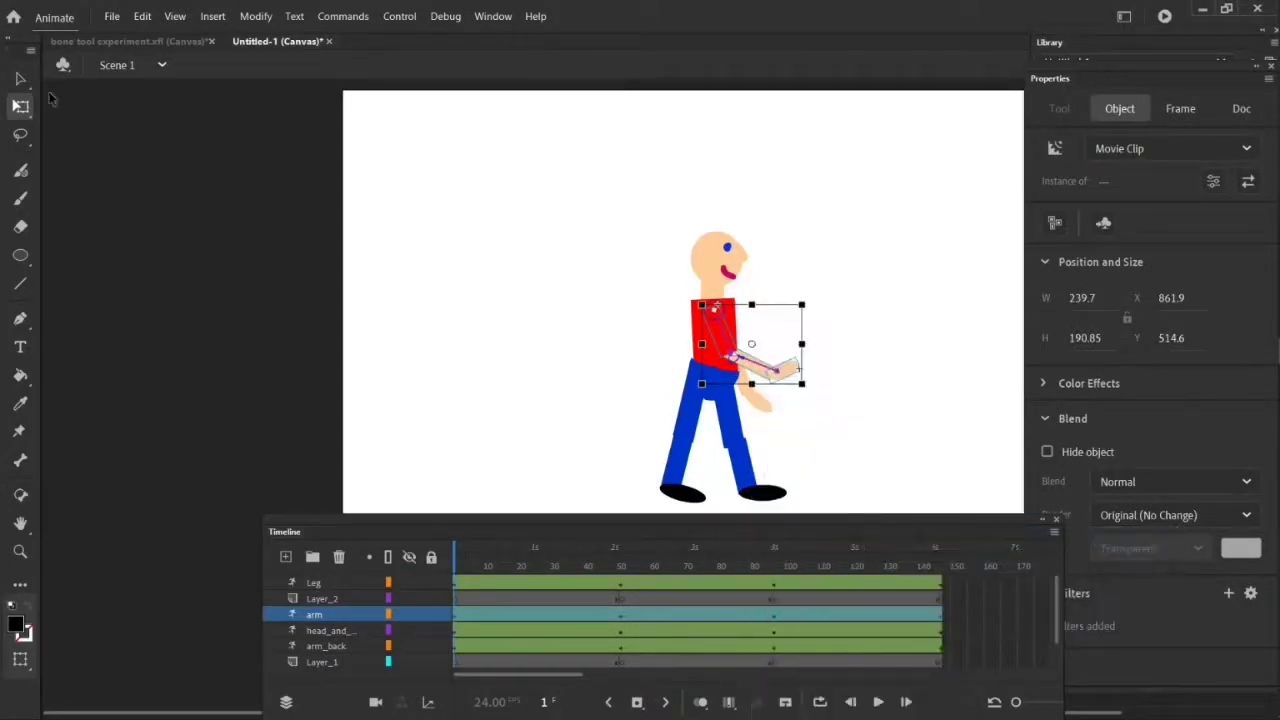
click(20, 78)
click(878, 702)
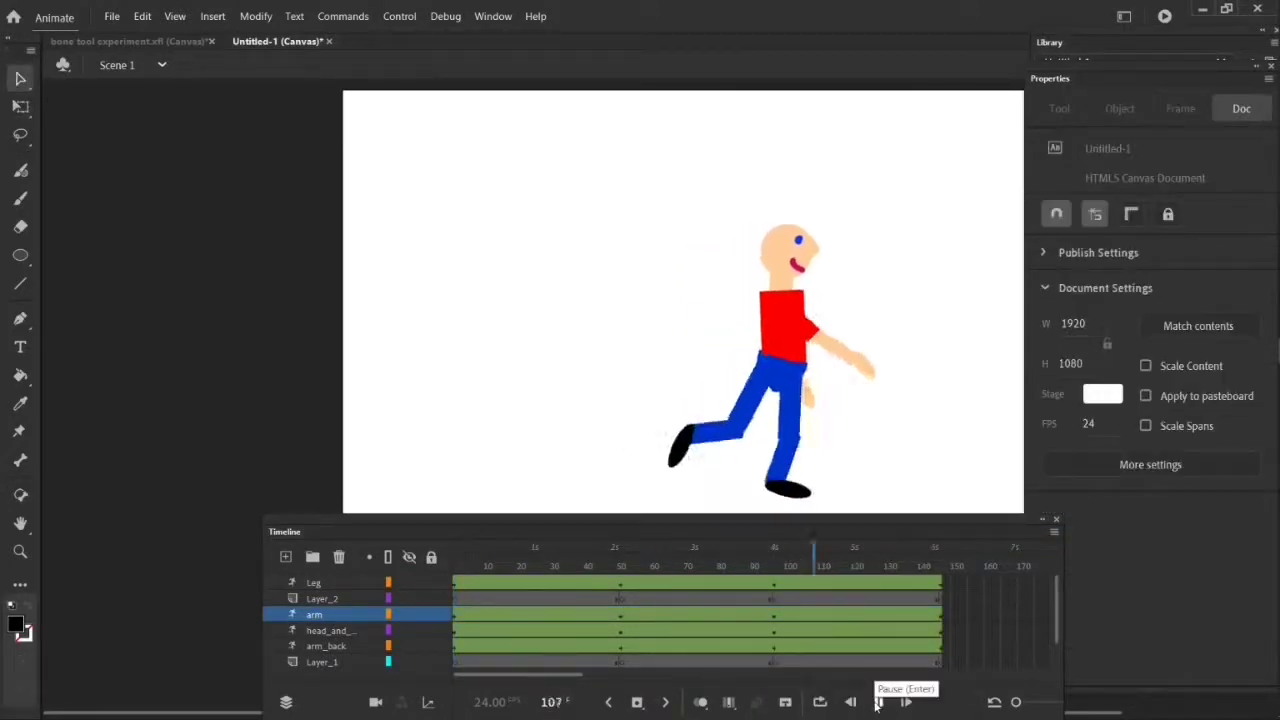
Step: Hide the Leg layer at frame 79 and try to bring the whole front arm to the front
drag(943, 565, 713, 565)
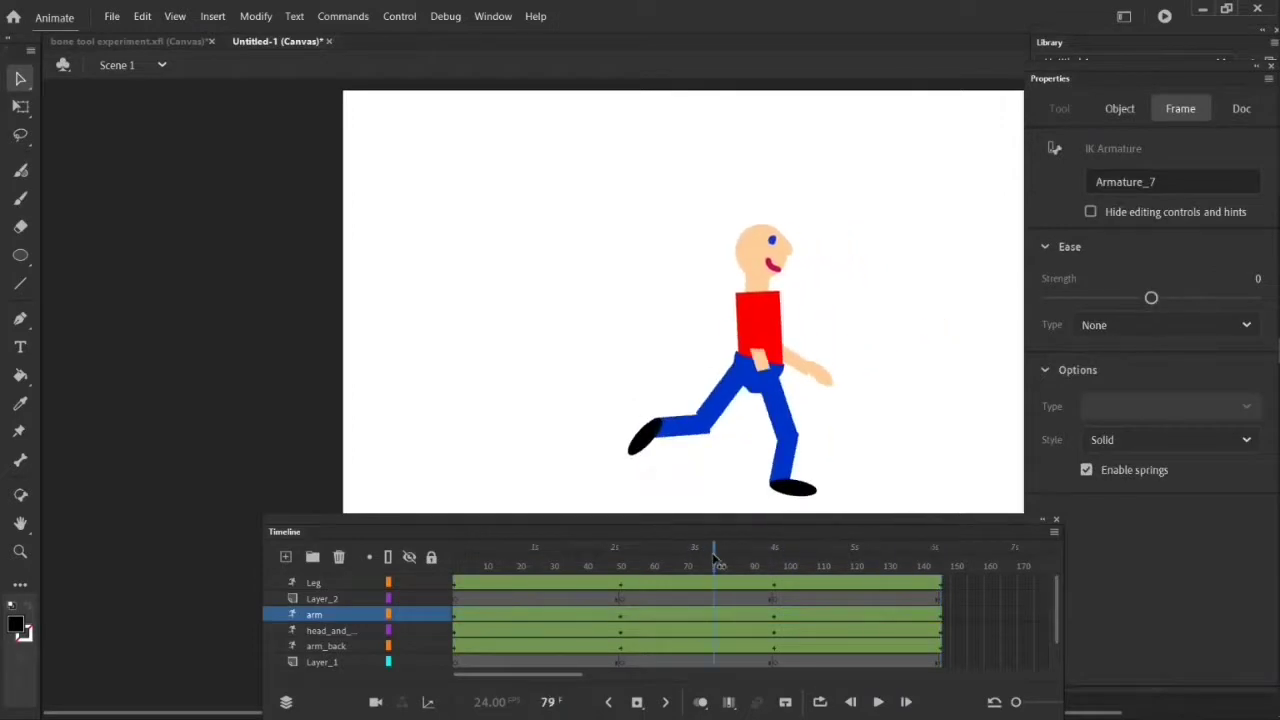
click(20, 106)
click(745, 306)
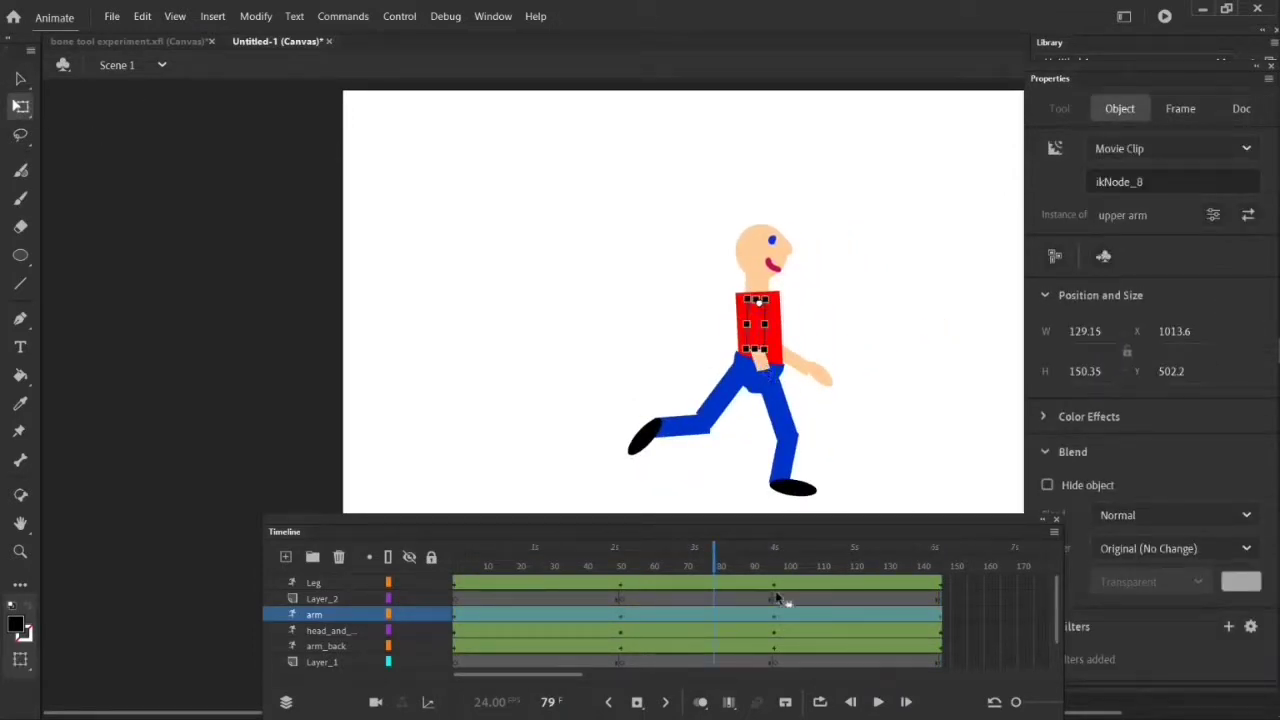
click(783, 415)
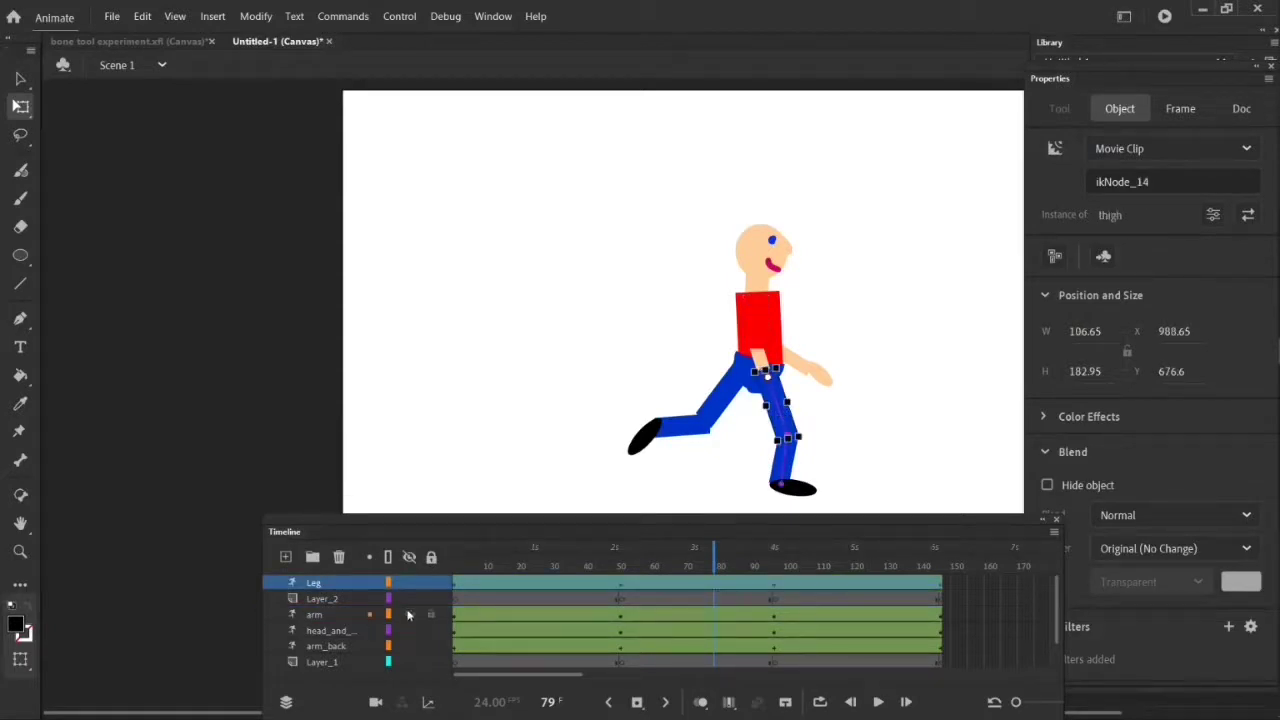
click(409, 583)
click(757, 326)
shift+click(768, 372)
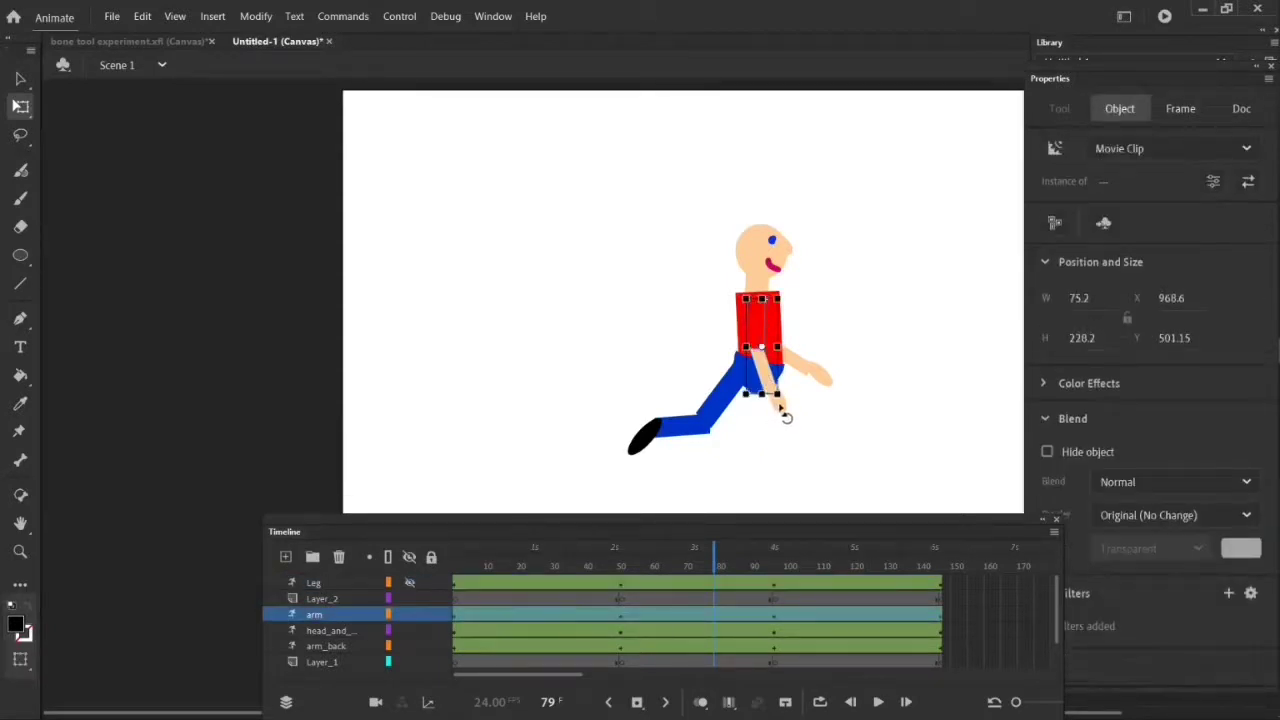
click(776, 418)
click(777, 402)
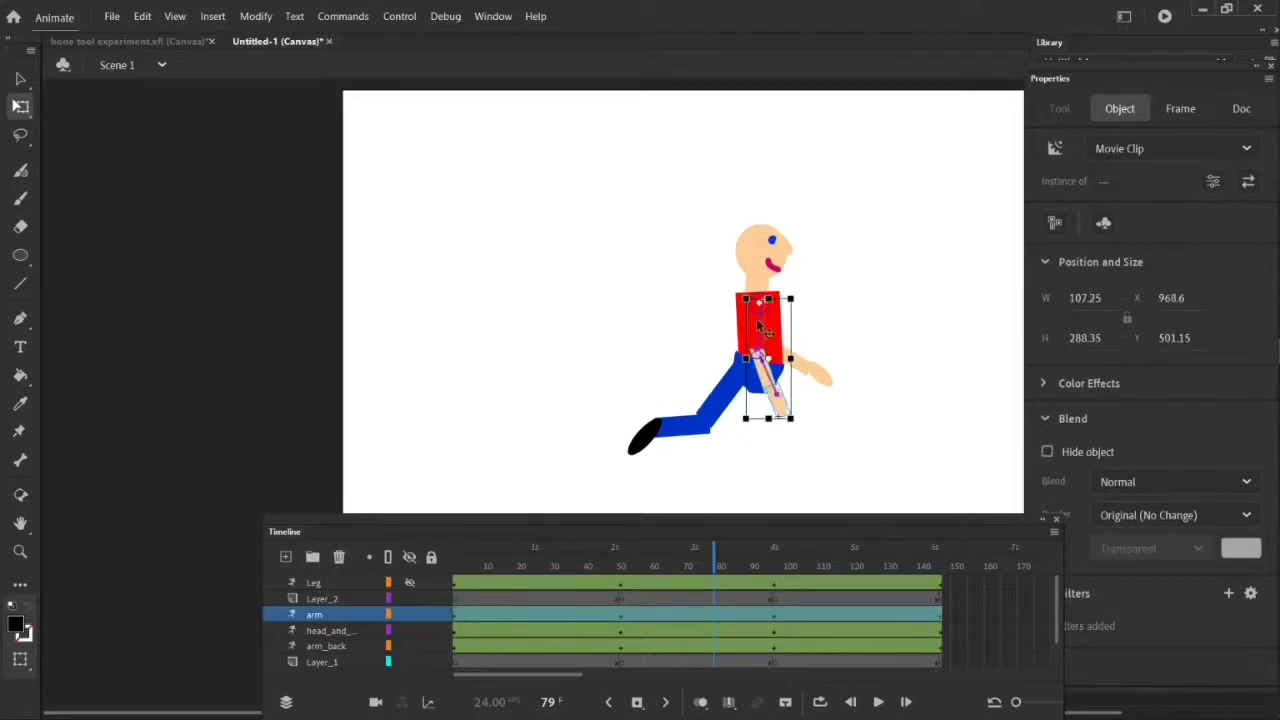
right_click(778, 403)
mouse_move(850, 536)
click(1035, 532)
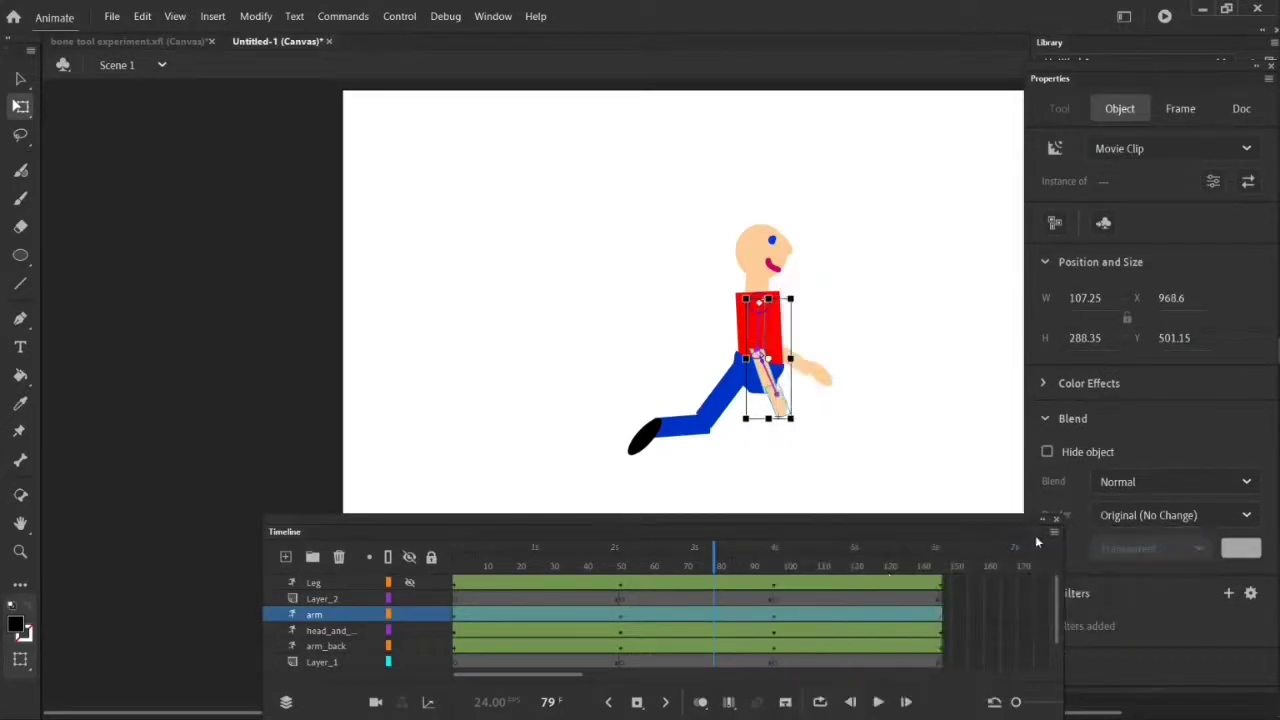
Step: Try moving the arm layer above the Leg layer in the timeline
click(667, 617)
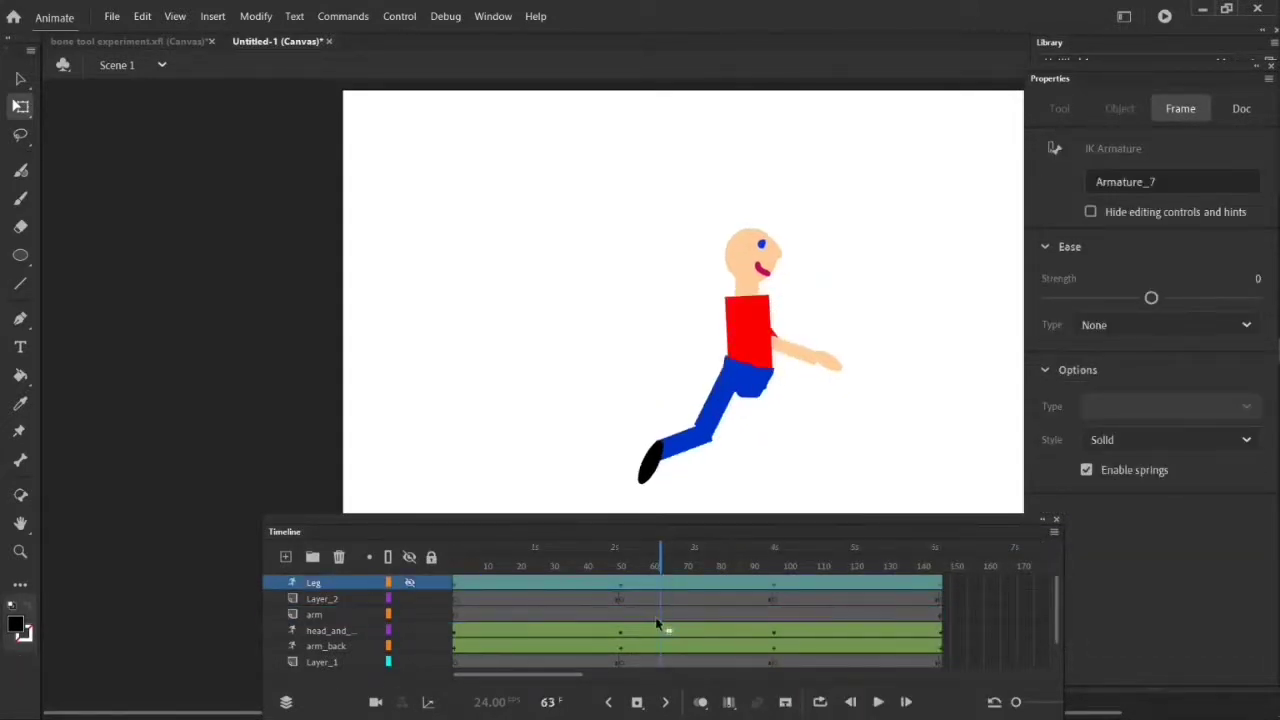
click(537, 583)
drag(403, 620, 430, 580)
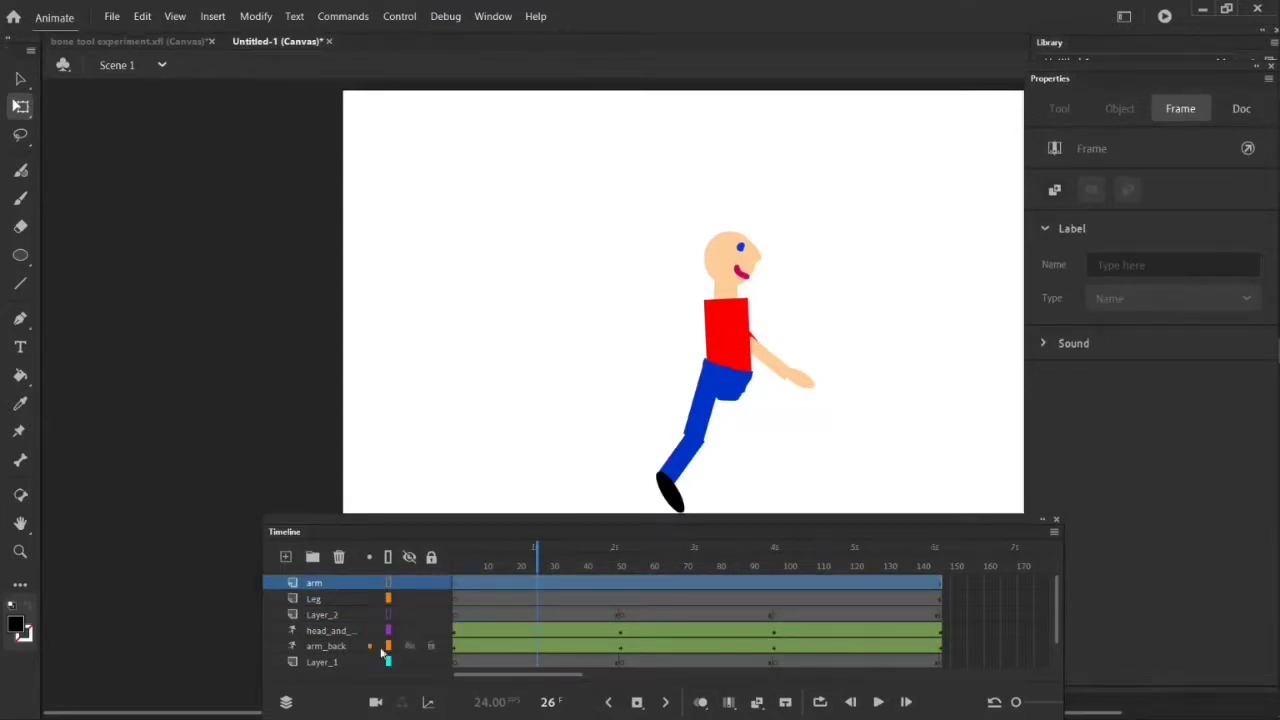
scroll(408, 630, down, 1)
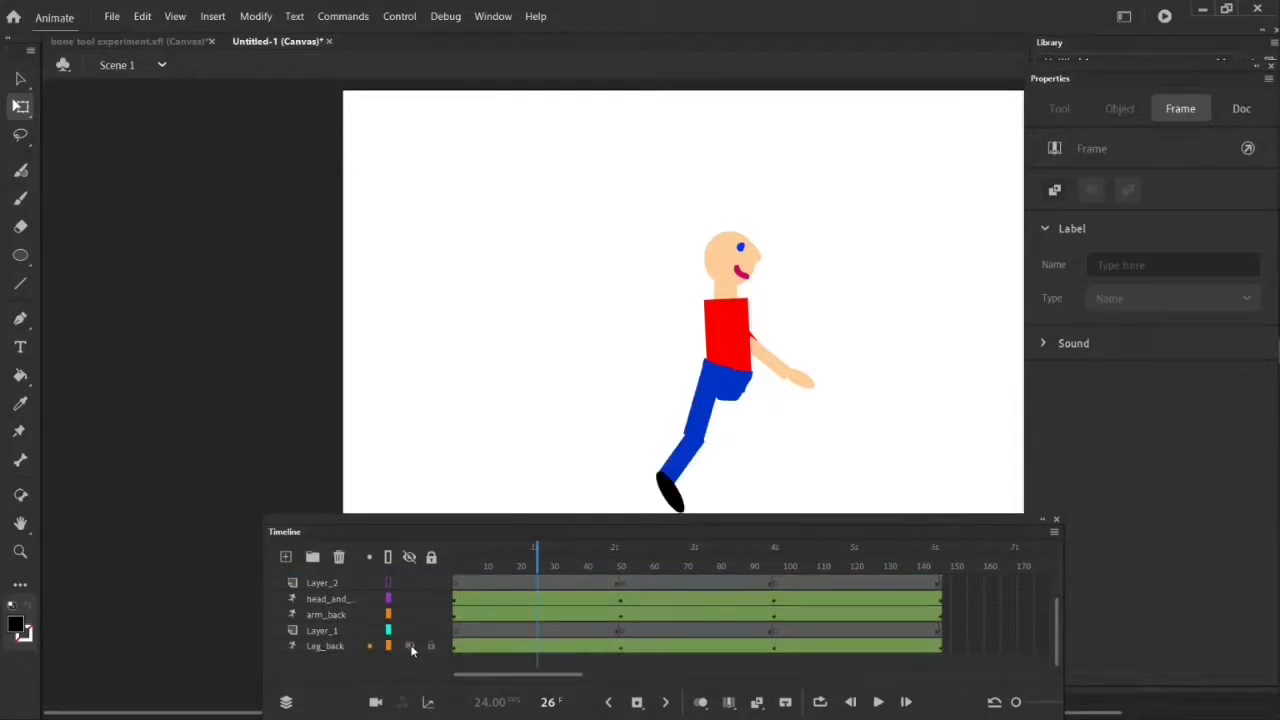
scroll(408, 635, up, 1)
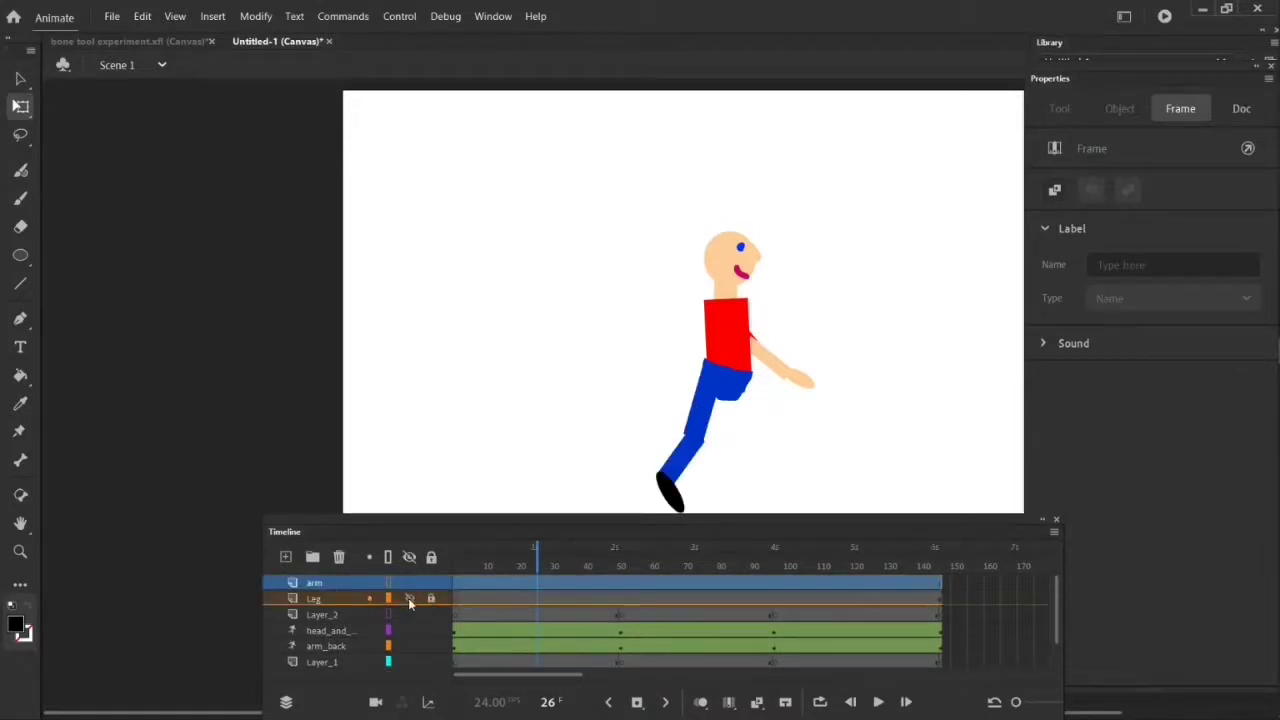
Step: Undo the layer reordering and the hiding of the Leg layer
key(ctrl+z)
key(ctrl+z)
key(ctrl+z)
key(ctrl+z)
key(ctrl+z)
key(ctrl+z)
key(ctrl+z)
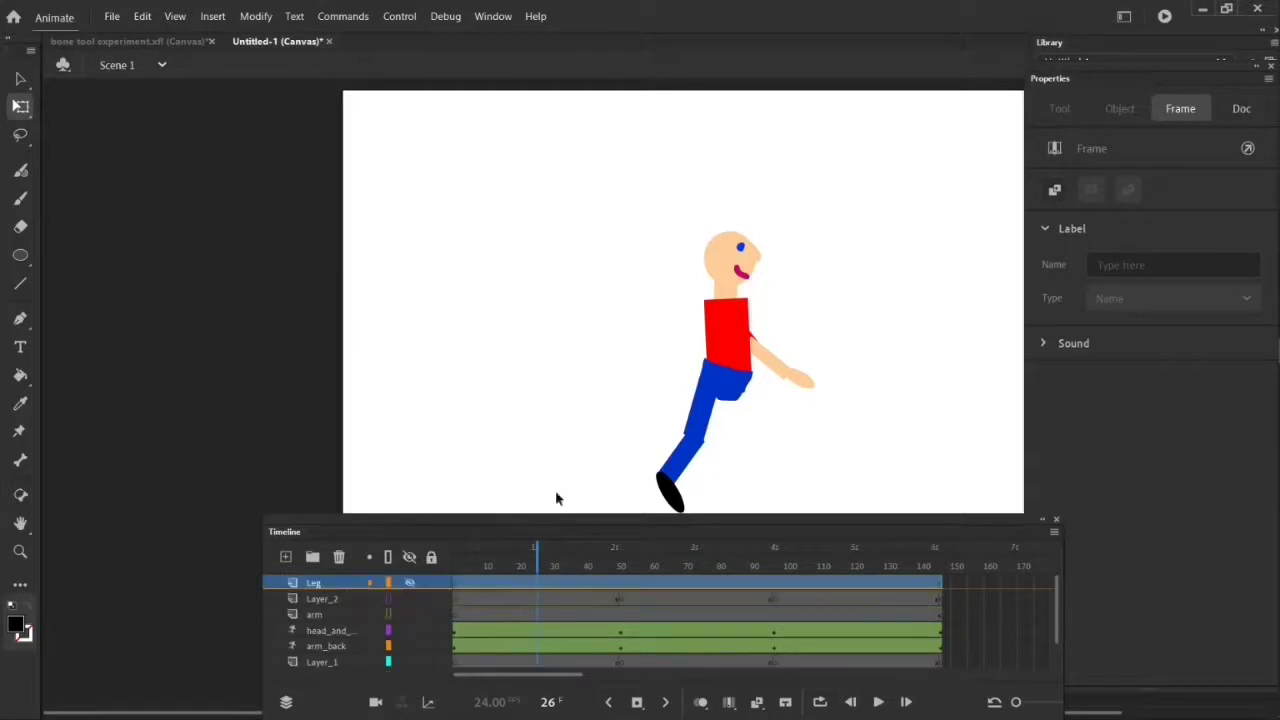
key(ctrl+z)
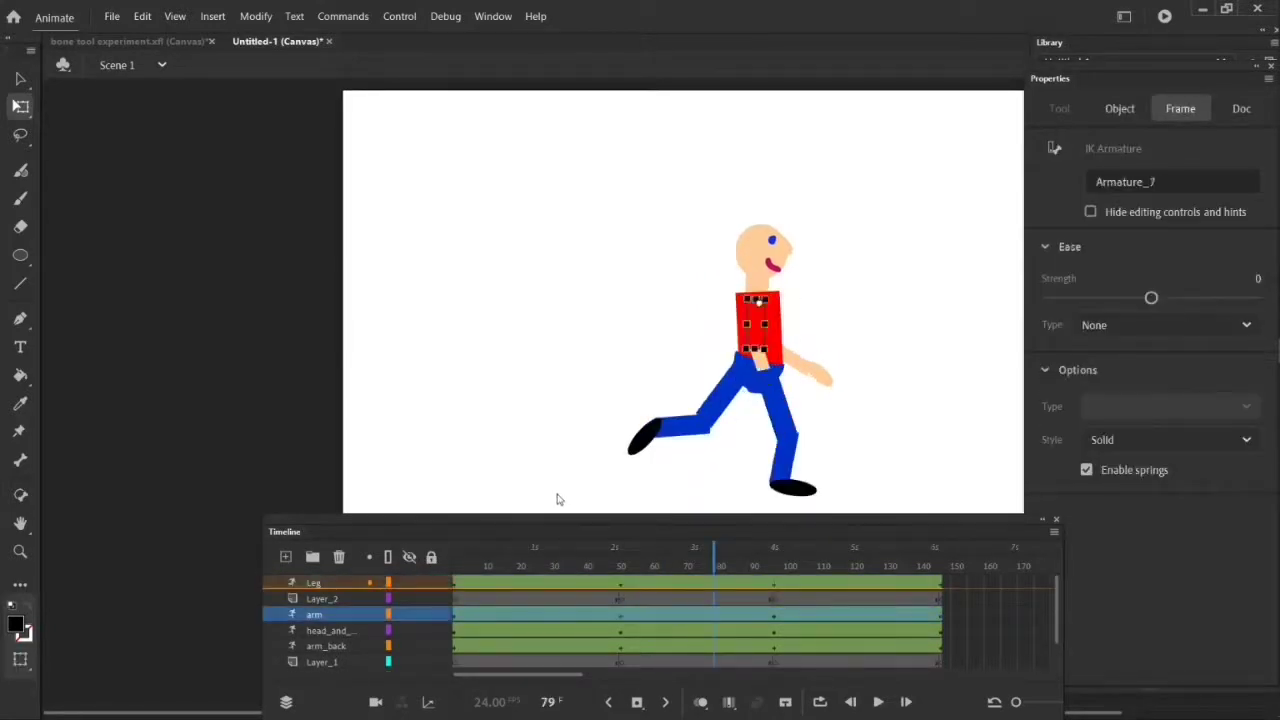
Step: Move the Leg layer below the arm layer and play the animation from the first frame
drag(350, 582, 354, 620)
click(243, 463)
drag(713, 556, 454, 556)
click(879, 702)
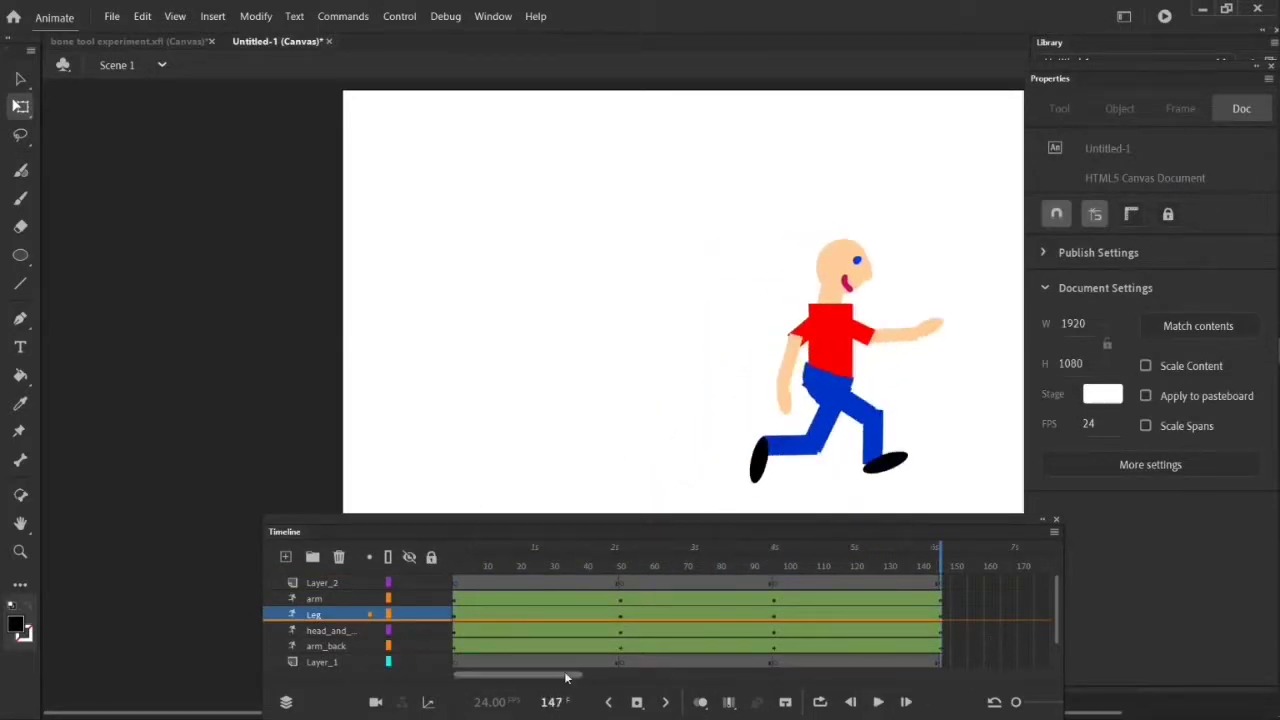
Step: Extend the character's layers and Layer_1 with inserted frames up to frame 195
drag(564, 676, 629, 676)
drag(802, 579, 805, 664)
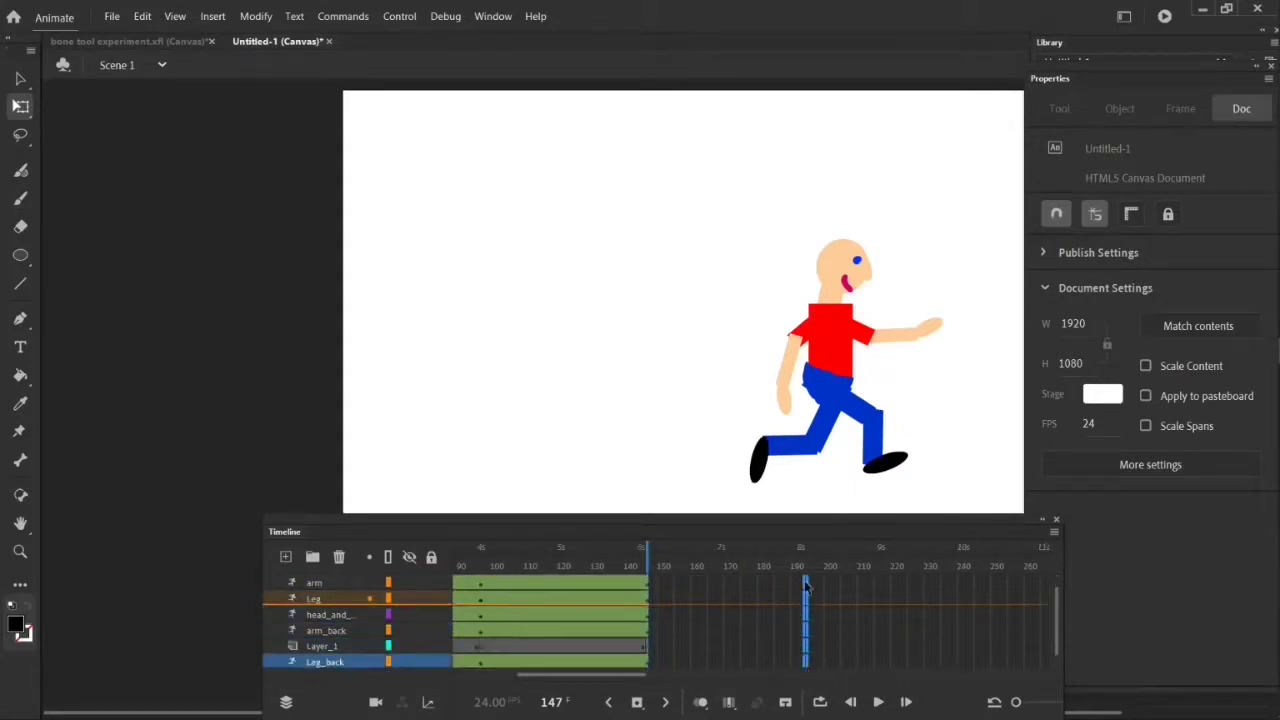
right_click(813, 591)
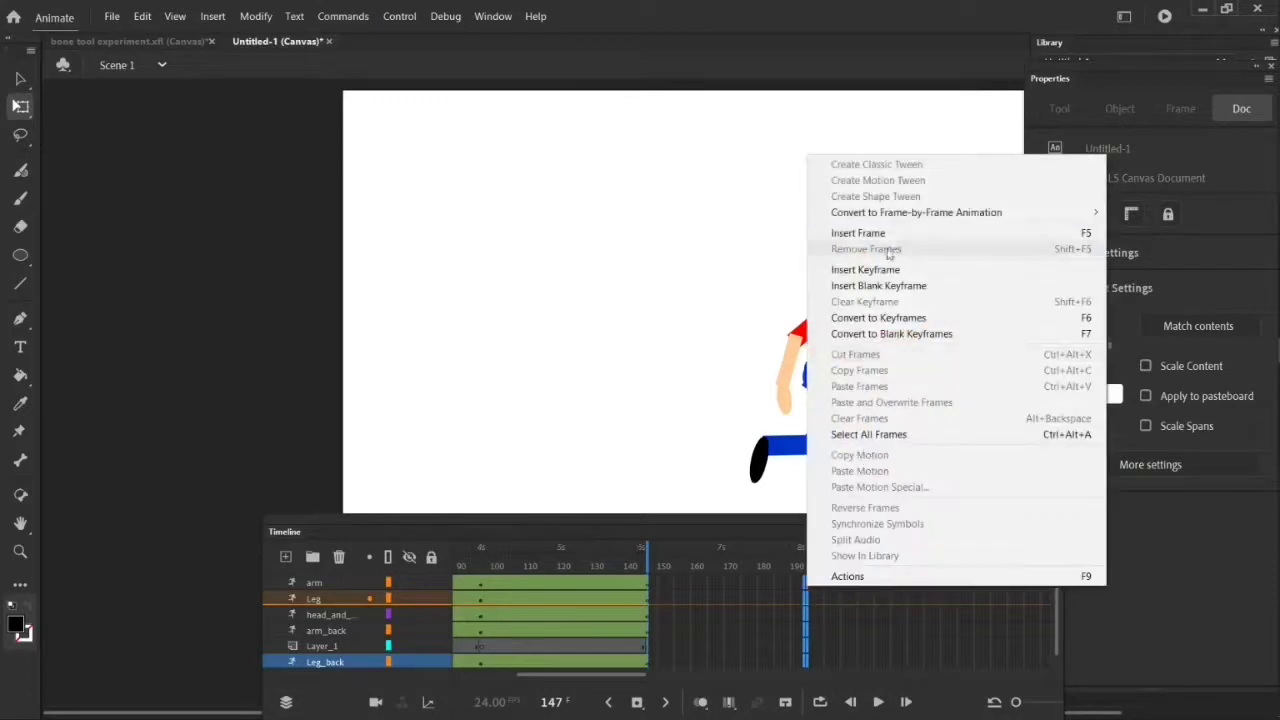
click(826, 236)
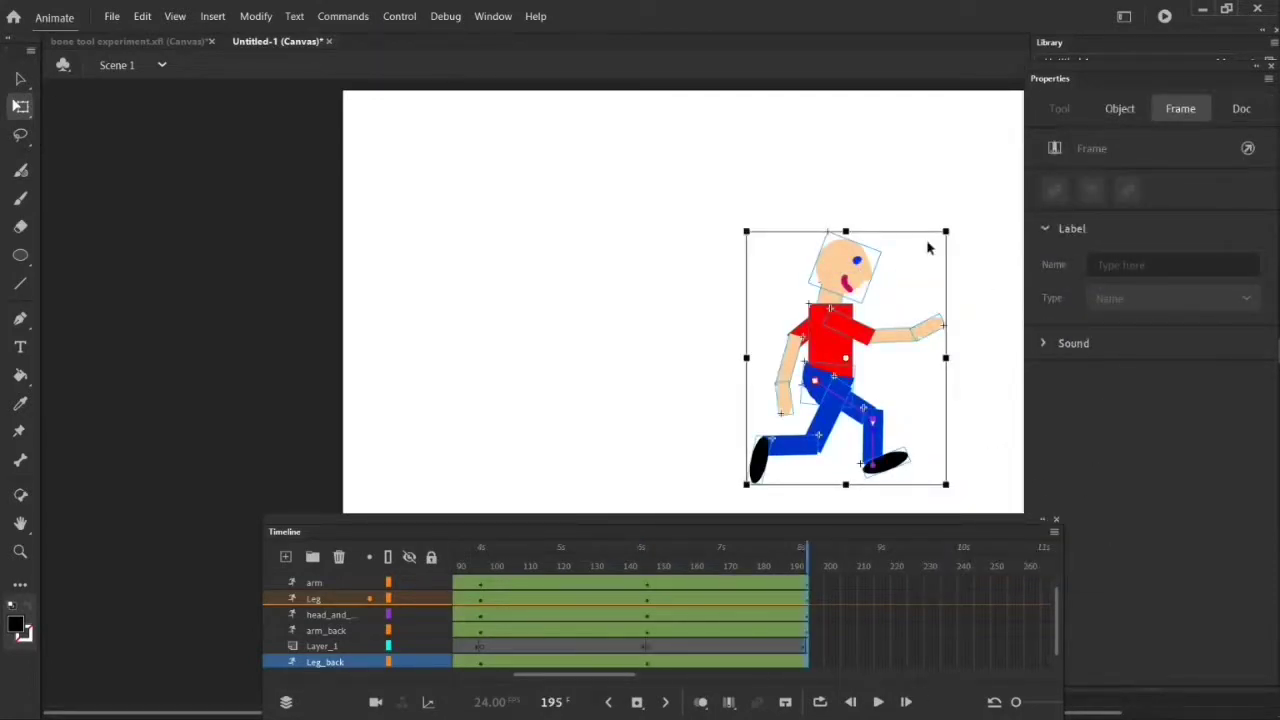
Step: Move the whole character forward and down at frame 195, to about X 1153, Y 404
click(22, 527)
drag(505, 370, 369, 355)
click(25, 108)
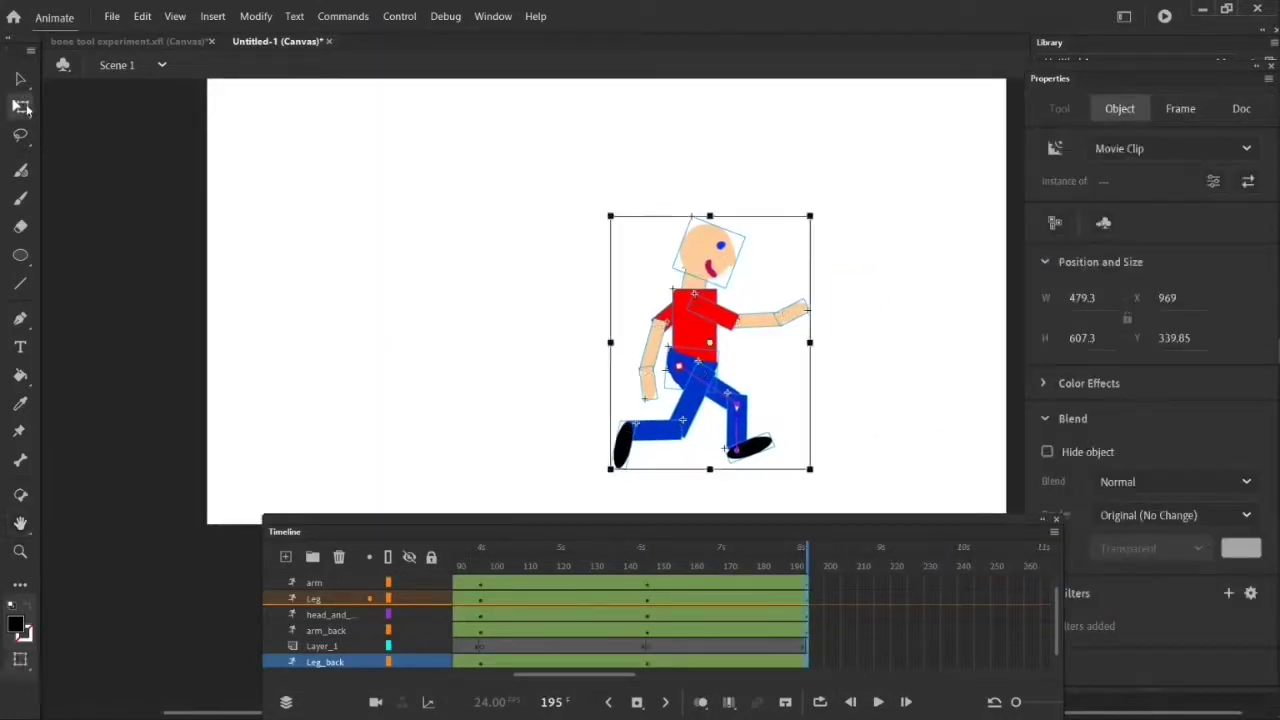
drag(705, 341, 781, 367)
Step: Pose the frame 195 stride with the near arm swung back, the far arm forward, the front leg extended and the rear foot farther back
key(v)
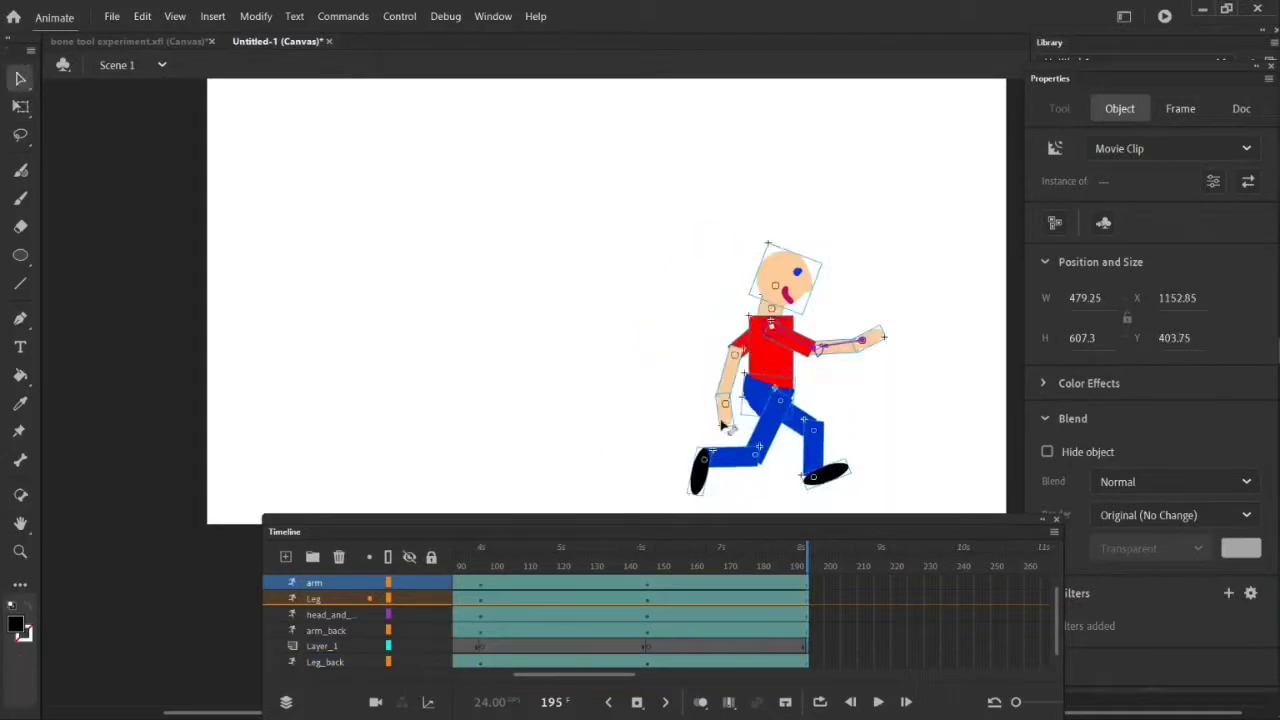
drag(826, 404, 841, 399)
drag(868, 339, 710, 383)
mouse_move(704, 468)
mouse_down()
mouse_move(832, 499)
mouse_move(888, 460)
mouse_move(680, 467)
mouse_up()
drag(807, 566, 808, 568)
key(q)
Step: Insert keyframes on all layers at about frame 243 and move the whole character forward and down there
drag(968, 582, 975, 653)
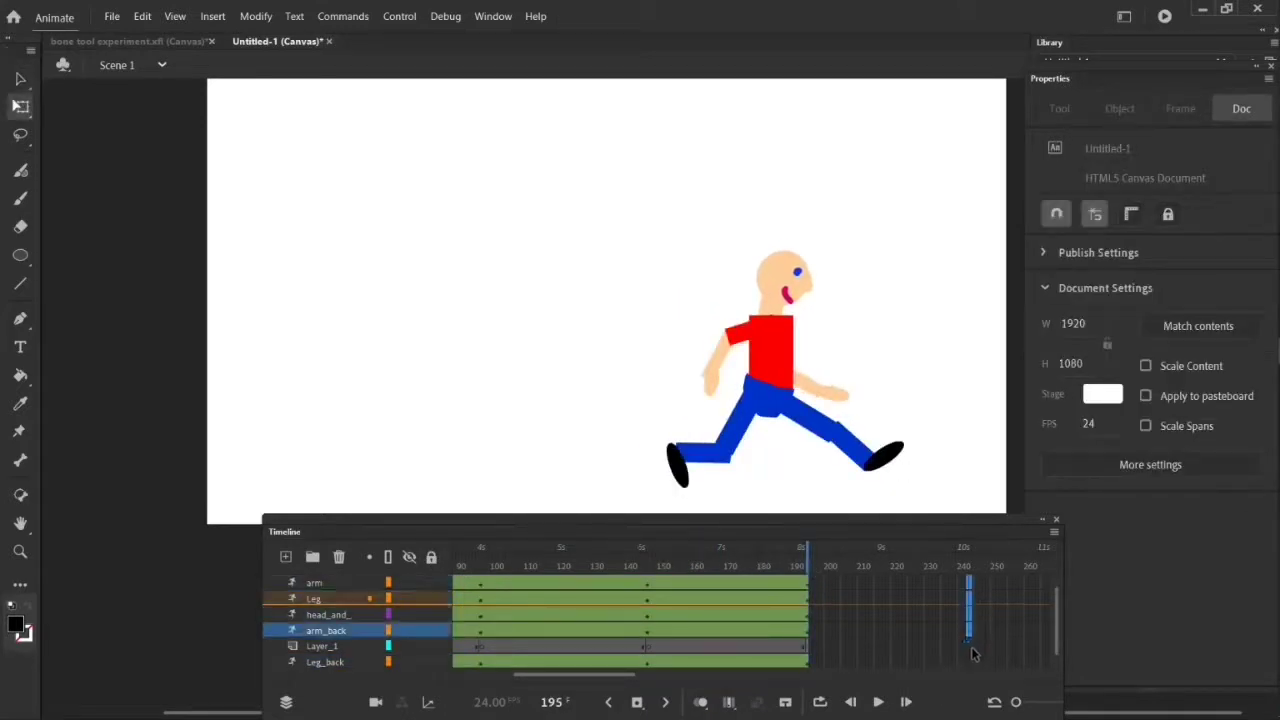
scroll(975, 610, up, 1)
drag(969, 584, 971, 664)
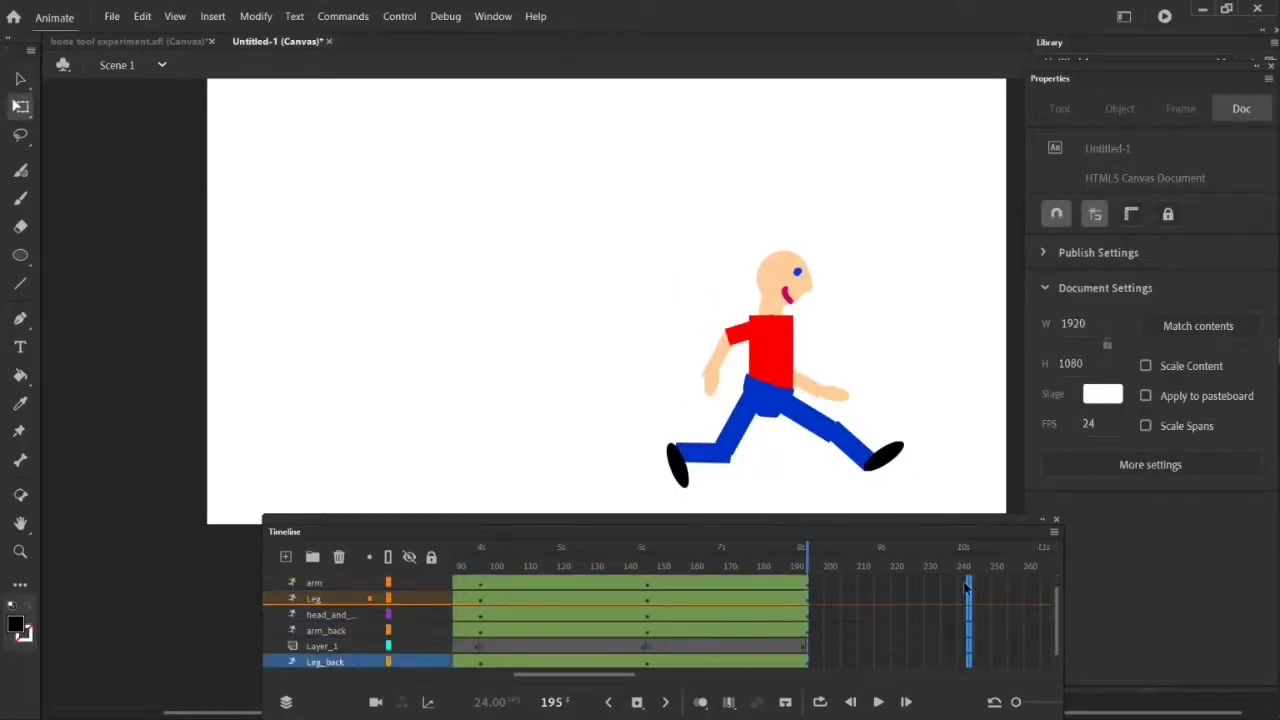
right_click(964, 587)
click(966, 314)
drag(771, 348, 828, 374)
drag(748, 520, 771, 548)
Step: Pose the character at about frame 243 with its legs close together, both arms reaching forward and the head tilted up
click(20, 79)
drag(736, 494, 917, 528)
drag(908, 522, 880, 528)
drag(943, 482, 920, 522)
drag(916, 519, 790, 514)
drag(771, 409, 922, 397)
drag(895, 421, 954, 377)
drag(832, 300, 820, 319)
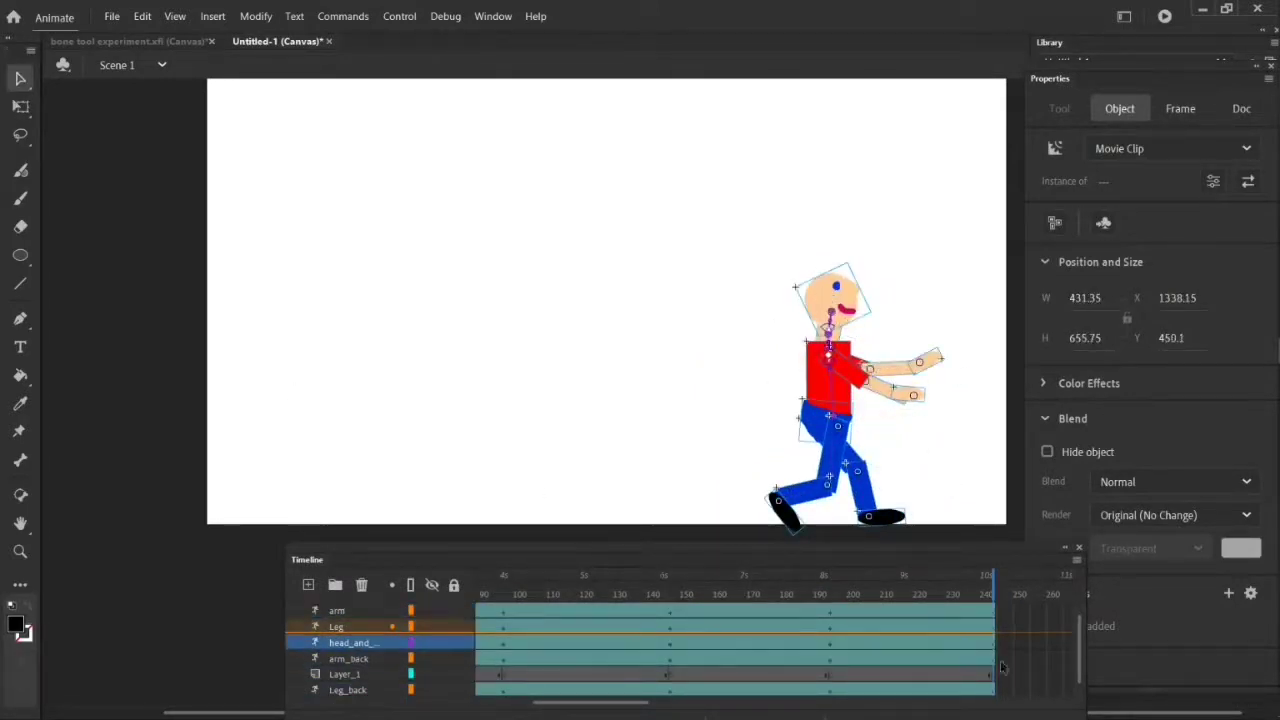
Step: Select the whole character at about frame 243 and shift it horizontally toward the stage's right edge
drag(998, 593, 967, 676)
scroll(964, 650, up, 1)
drag(960, 609, 962, 684)
scroll(962, 684, up, 1)
click(20, 107)
drag(726, 260, 952, 532)
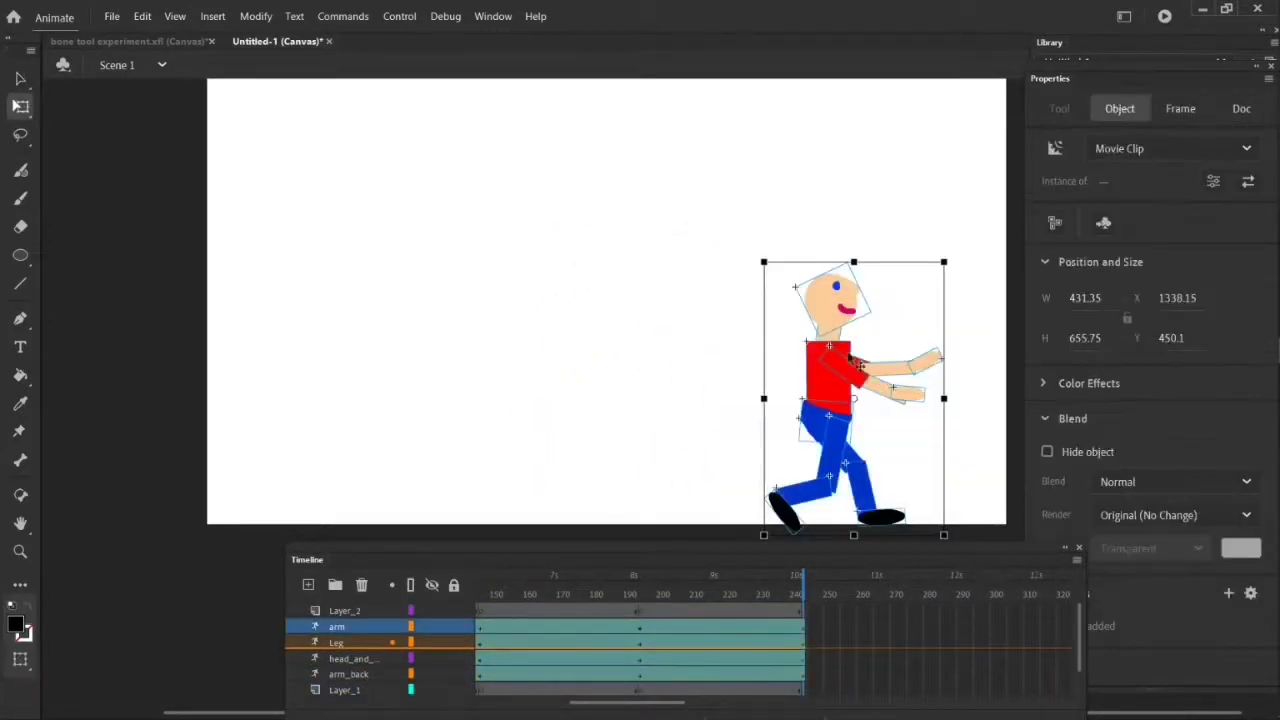
drag(822, 379, 891, 379)
Step: Spread the legs into a wide stride at about frame 243, swinging the near arm back and lowering the far arm
click(20, 79)
drag(853, 510, 986, 501)
drag(948, 517, 811, 516)
drag(984, 395, 840, 428)
drag(1000, 359, 978, 395)
Step: Try to change the stacking order of the arm where it overlaps the torso
click(20, 107)
click(946, 390)
right_click(947, 390)
mouse_move(1160, 416)
click(938, 431)
click(998, 383)
click(918, 373)
click(999, 430)
click(922, 377)
key(v)
click(984, 406)
click(20, 107)
Step: Nudge the whole character slightly forward and down at about frame 243
key(ctrl+a)
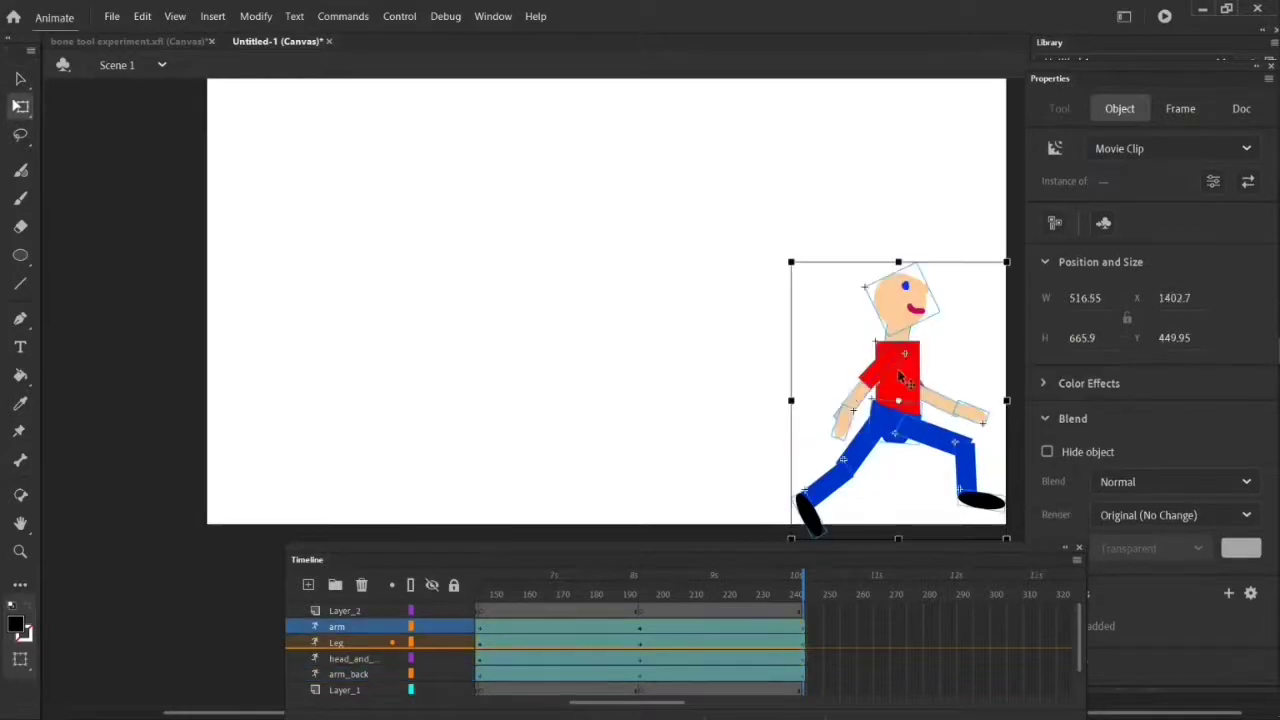
drag(900, 372, 914, 383)
drag(801, 267, 816, 256)
click(114, 335)
Step: Move the whole character back and down at frame 1 so its feet meet the stage's bottom edge, and play the animation
drag(803, 578, 170, 531)
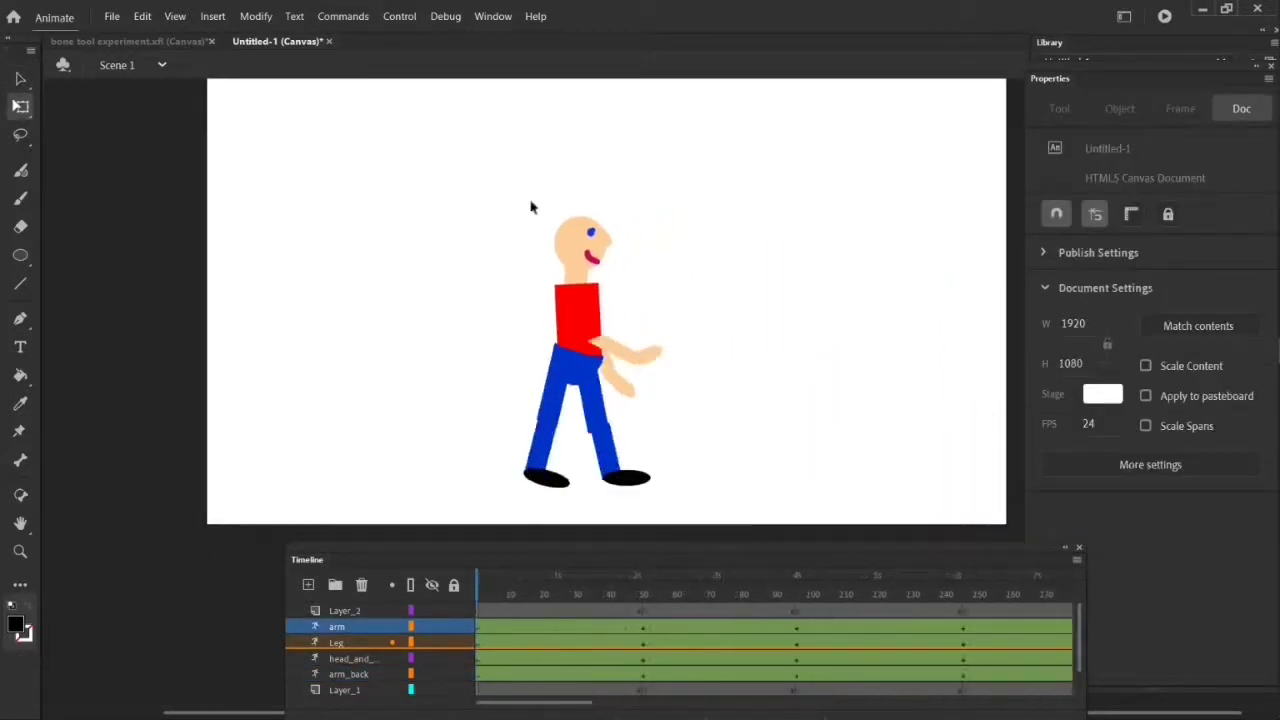
key(ctrl+a)
drag(582, 314, 515, 358)
click(488, 493)
scroll(692, 619, down, 1)
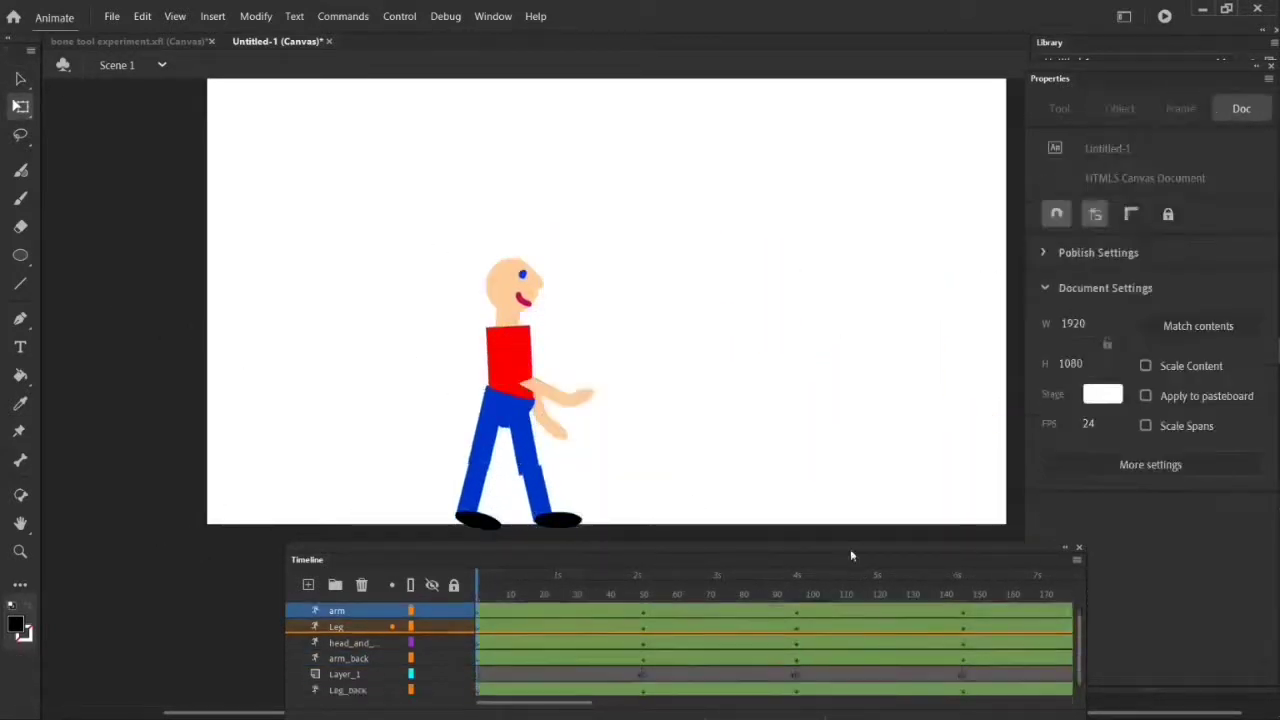
drag(867, 558, 872, 526)
click(906, 699)
drag(786, 531, 787, 562)
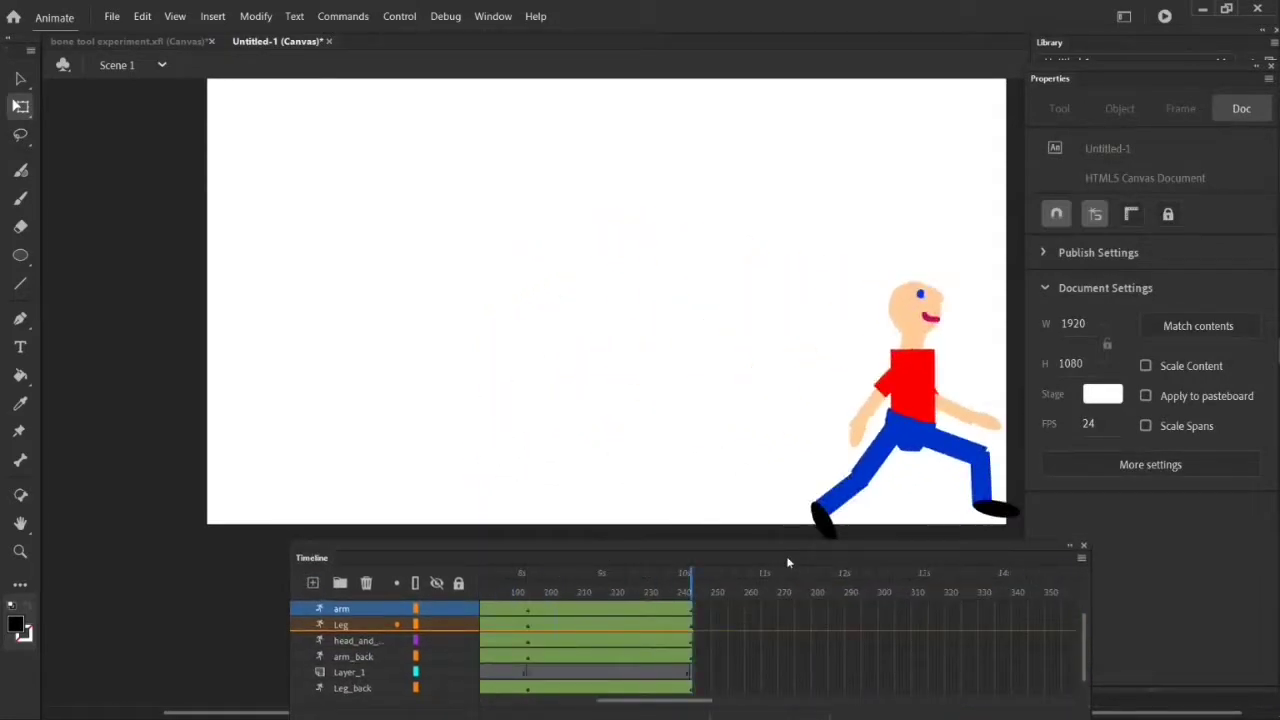
Step: Insert keyframes at frame 292 on the character's layers and Layer_1
drag(848, 622, 851, 692)
scroll(714, 360, up, 1)
scroll(716, 358, down, 3)
key(F6)
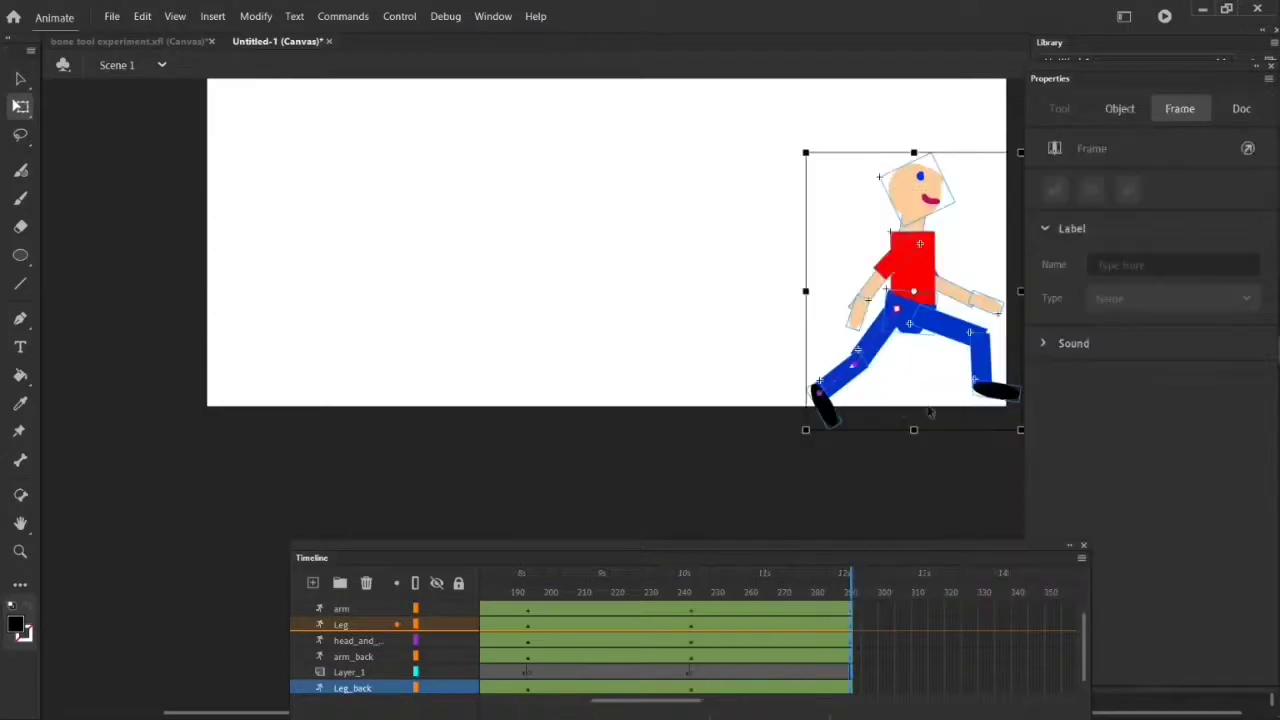
Step: Move the whole character past the stage's right edge at frame 292, to about X 1781, Y 470
drag(673, 703, 716, 707)
click(1276, 30)
drag(1240, 66, 1252, 115)
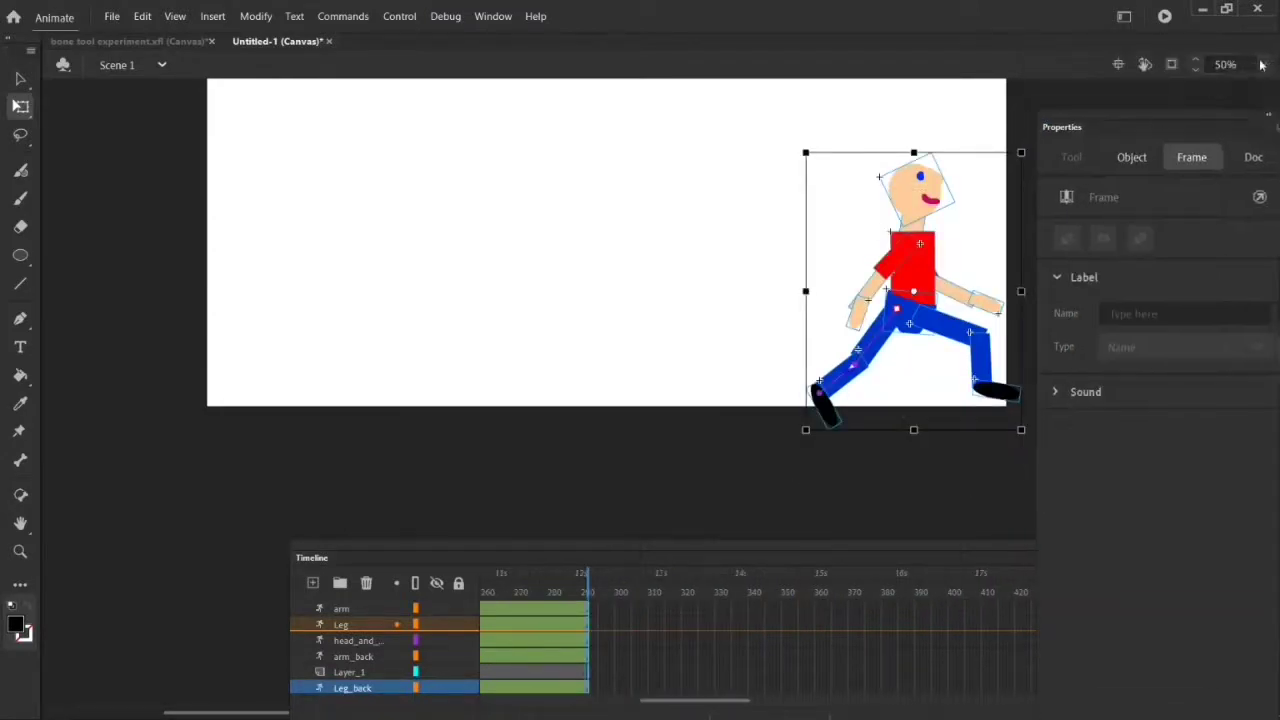
click(1197, 70)
drag(900, 297, 1013, 298)
Step: Pose the frame 292 step with the rear leg bent, the front foot drawn in and the near arm lowered beside the body
click(20, 524)
drag(785, 228, 736, 227)
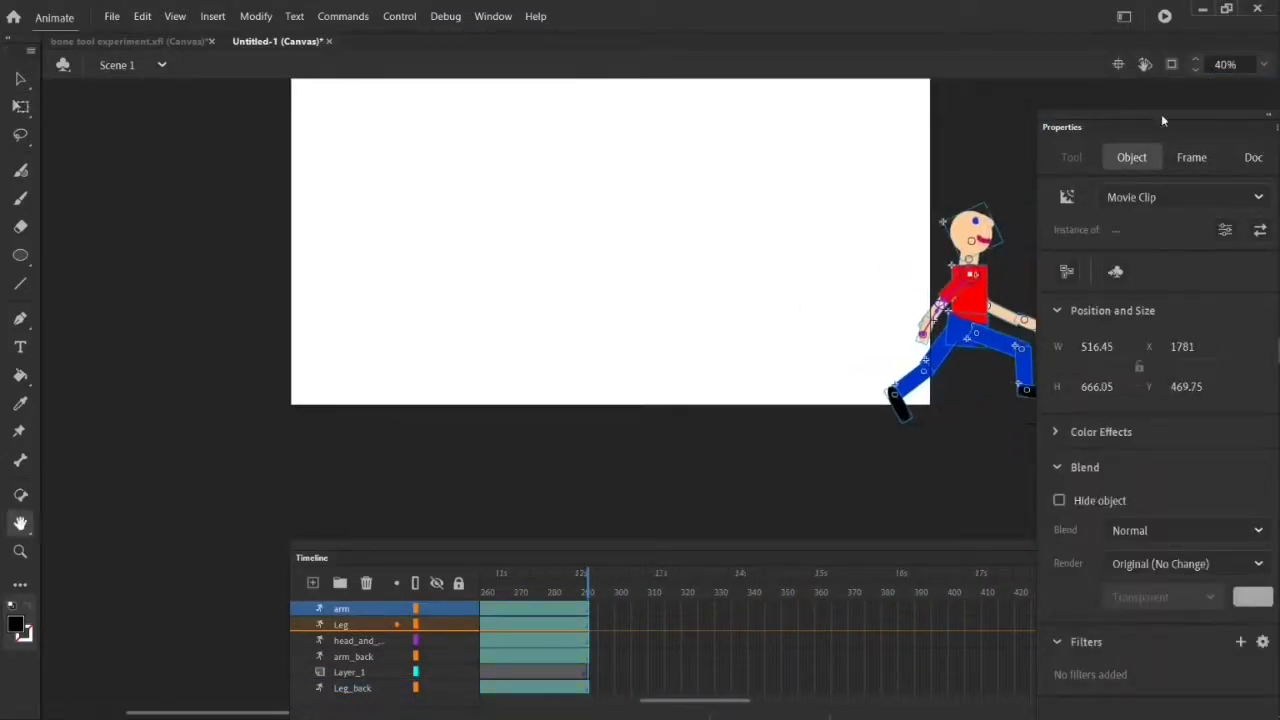
drag(1152, 134, 1180, 154)
click(20, 79)
drag(908, 382, 899, 281)
drag(1024, 370, 948, 387)
mouse_move(932, 331)
mouse_down()
mouse_move(955, 323)
mouse_move(930, 335)
mouse_up()
Step: Play the whole walk animation from the first frame to check the motion
drag(588, 576, 114, 471)
click(130, 448)
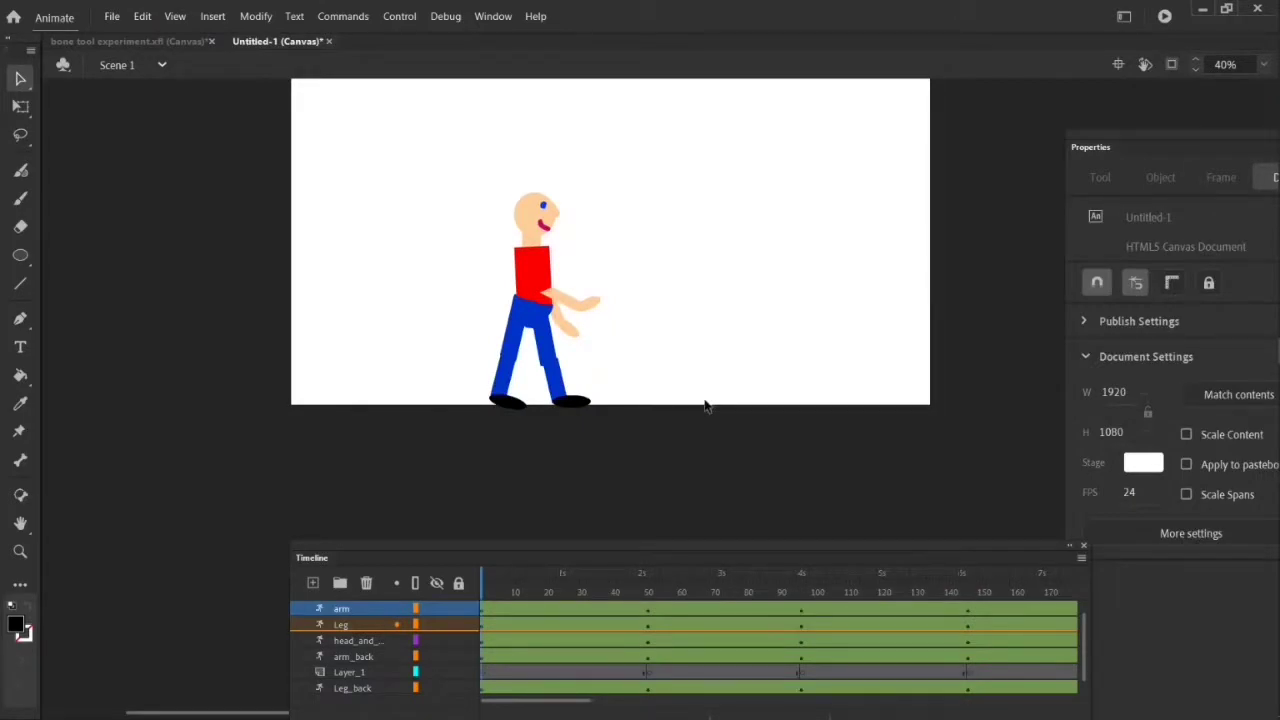
drag(782, 552, 734, 468)
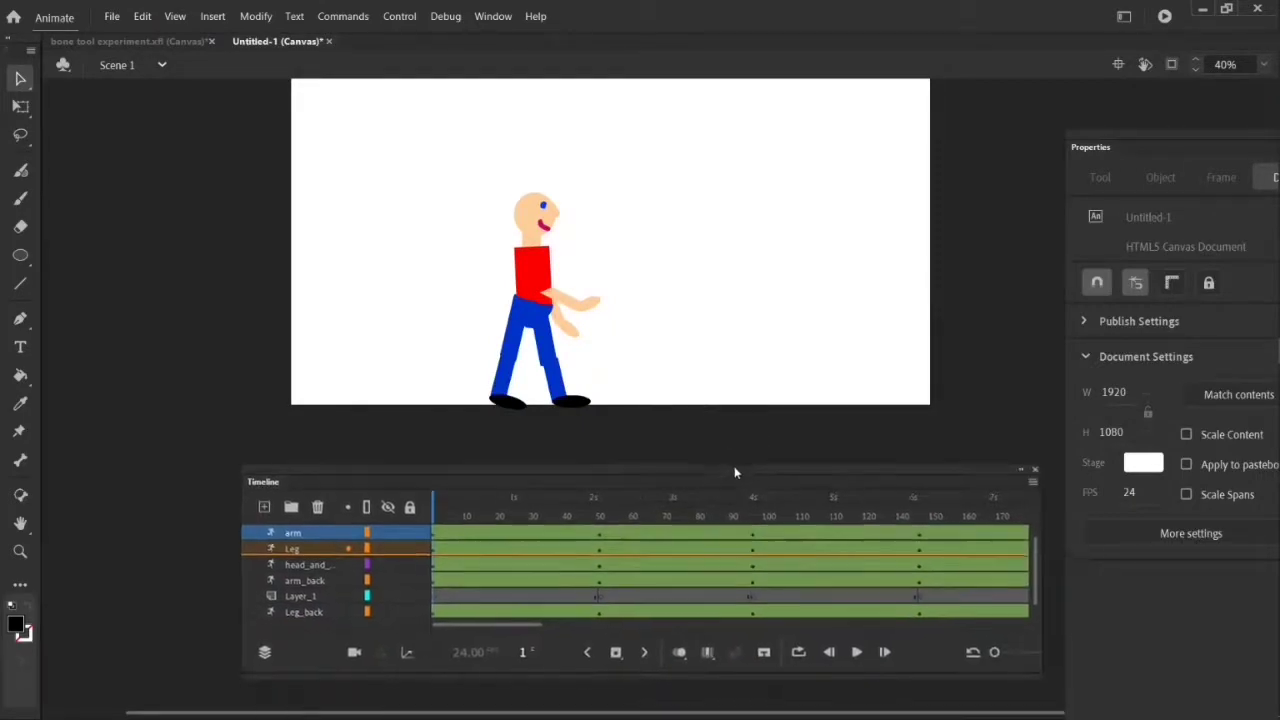
click(857, 652)
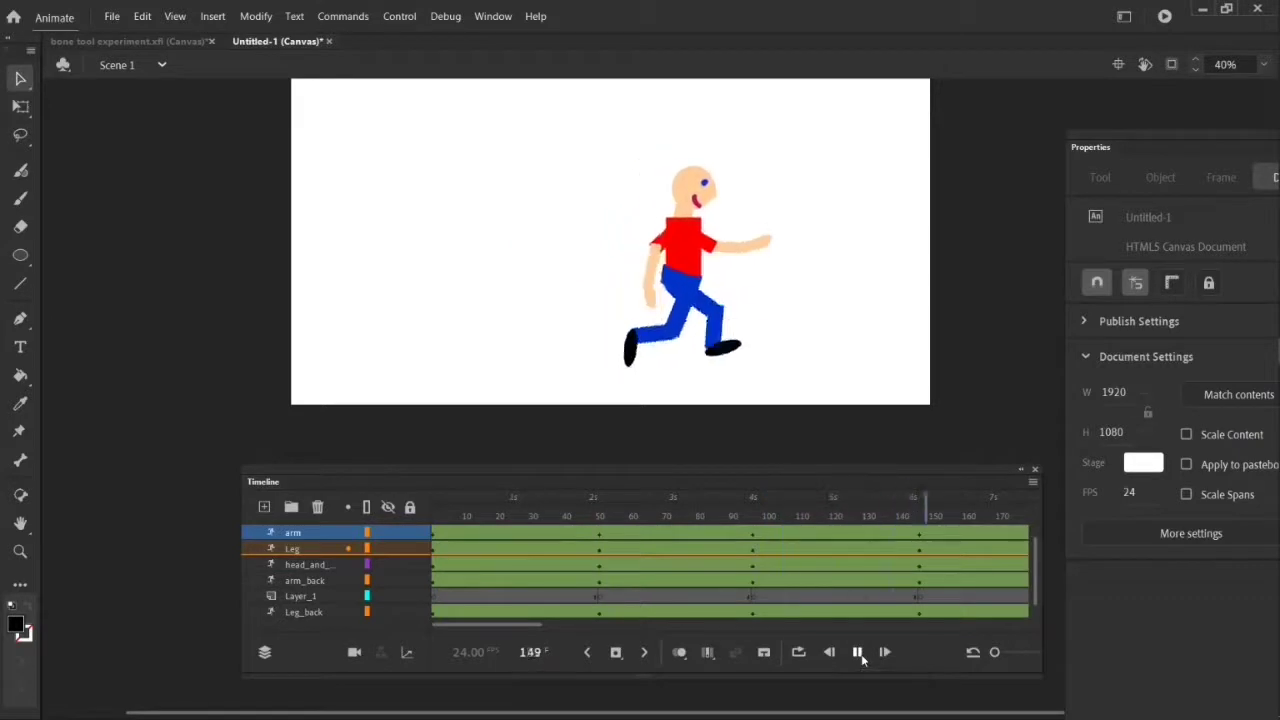
click(860, 656)
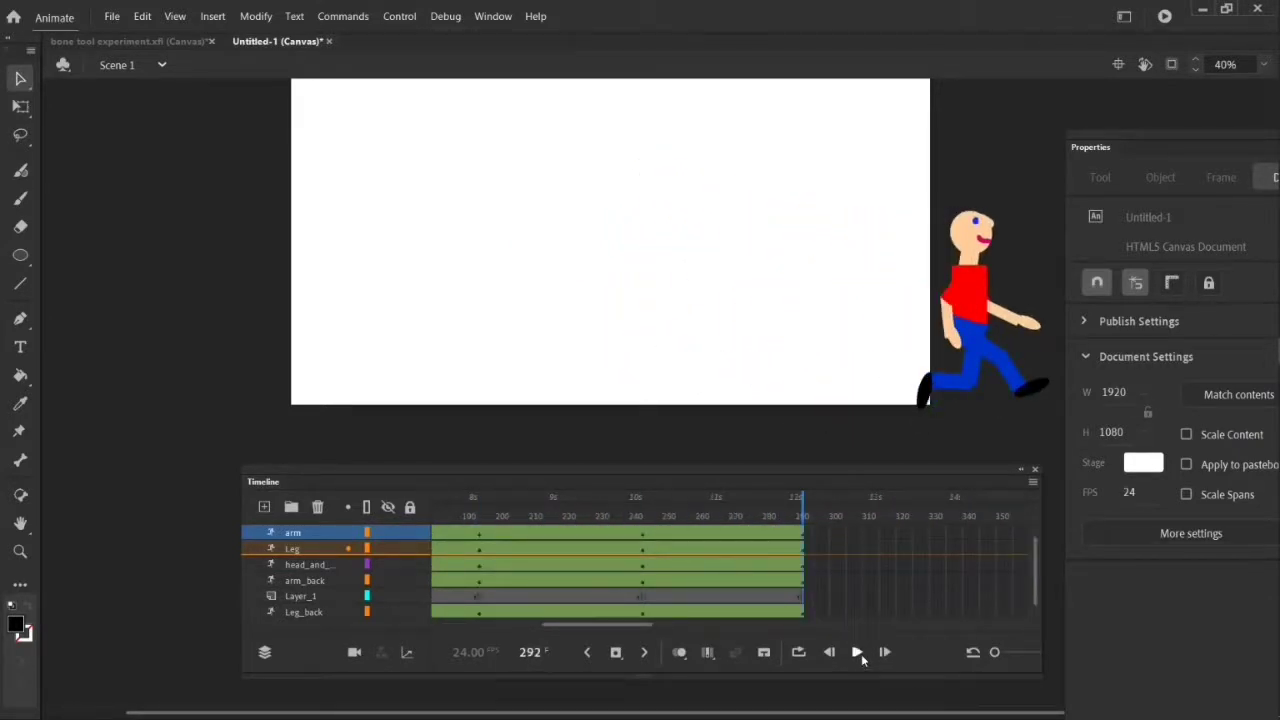
Step: Move Layer_1 below Leg_back and start importing a file to the stage
drag(312, 598, 367, 613)
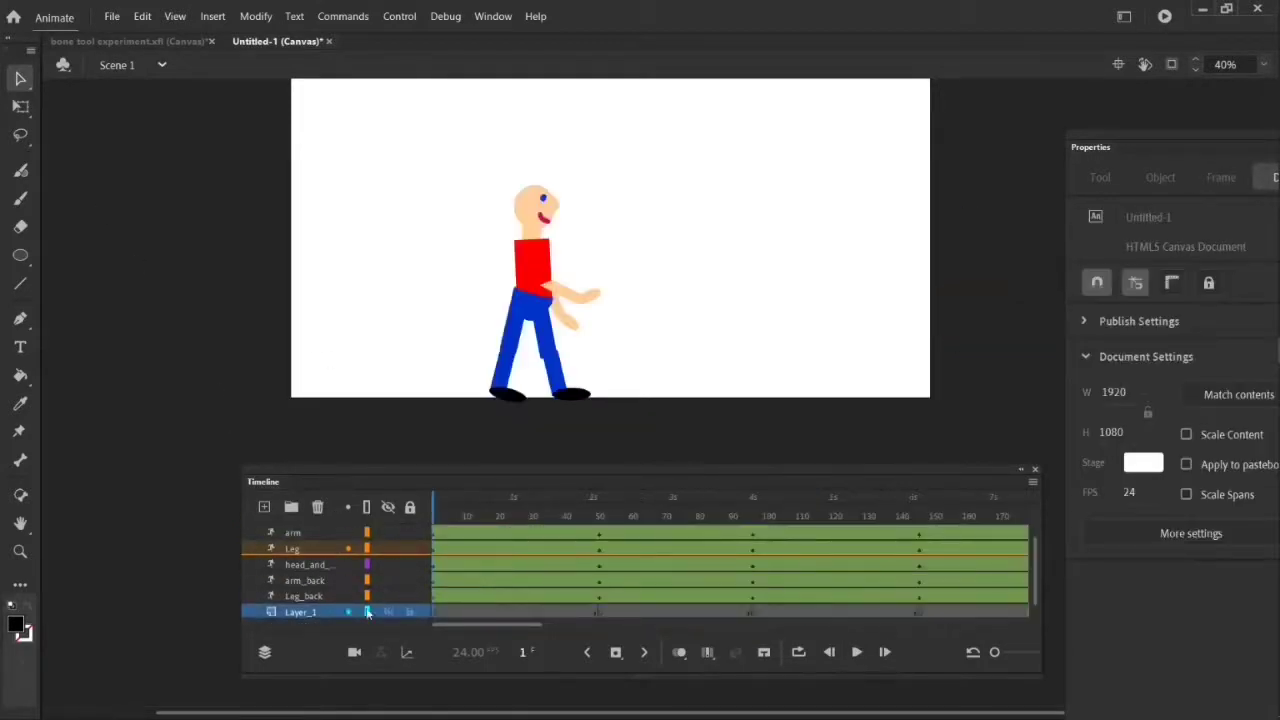
click(112, 16)
mouse_move(300, 231)
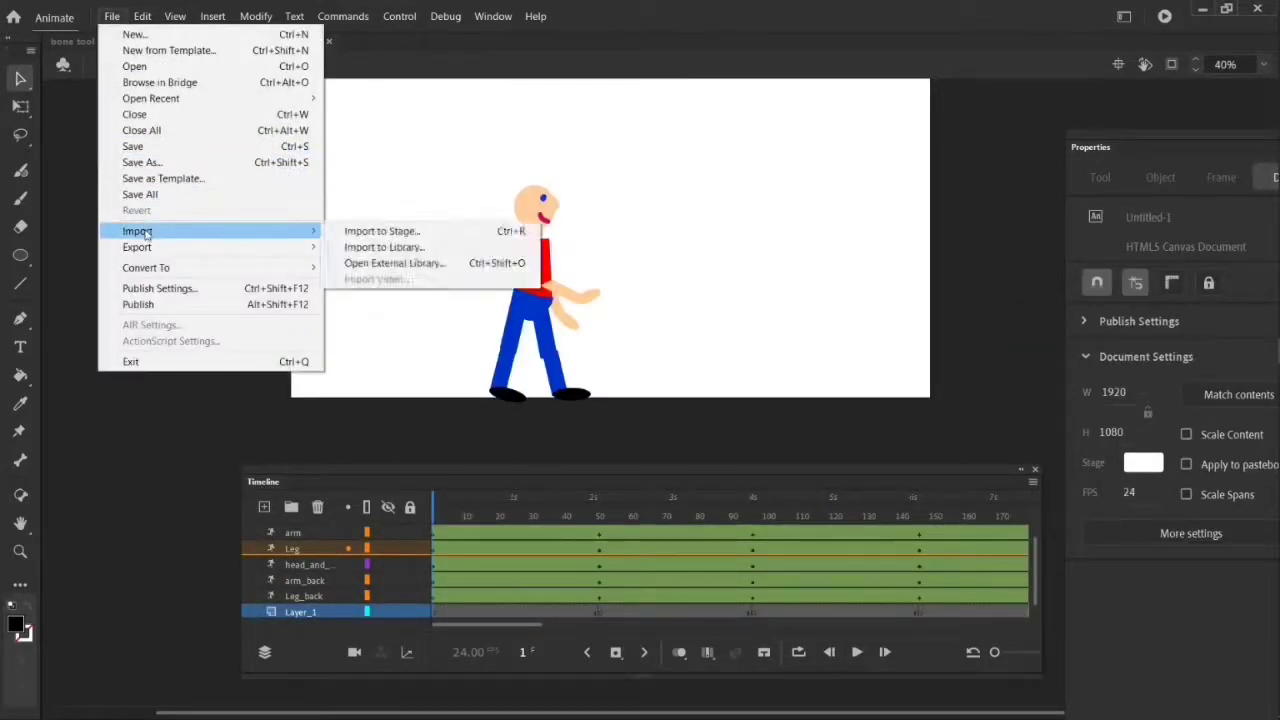
click(380, 233)
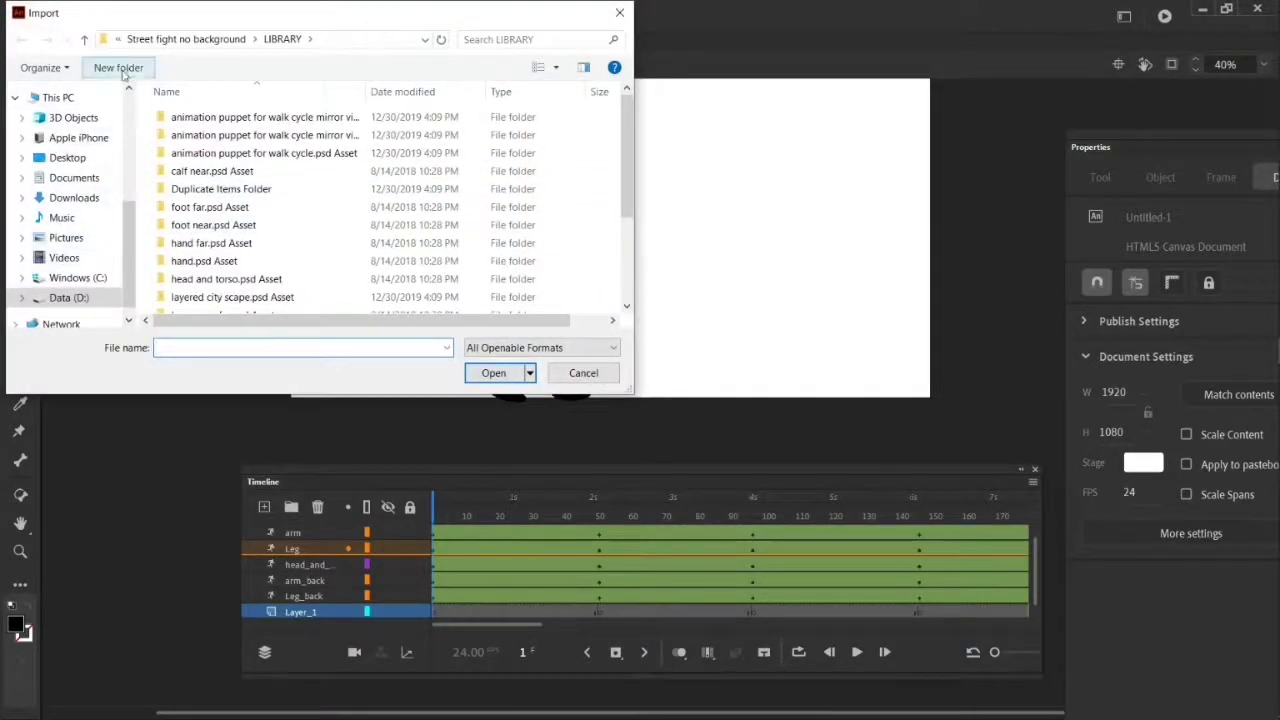
Step: Search the desktop files folder for "city" and import the layered city scape with sidewalk JPG without replacing existing library items
click(70, 297)
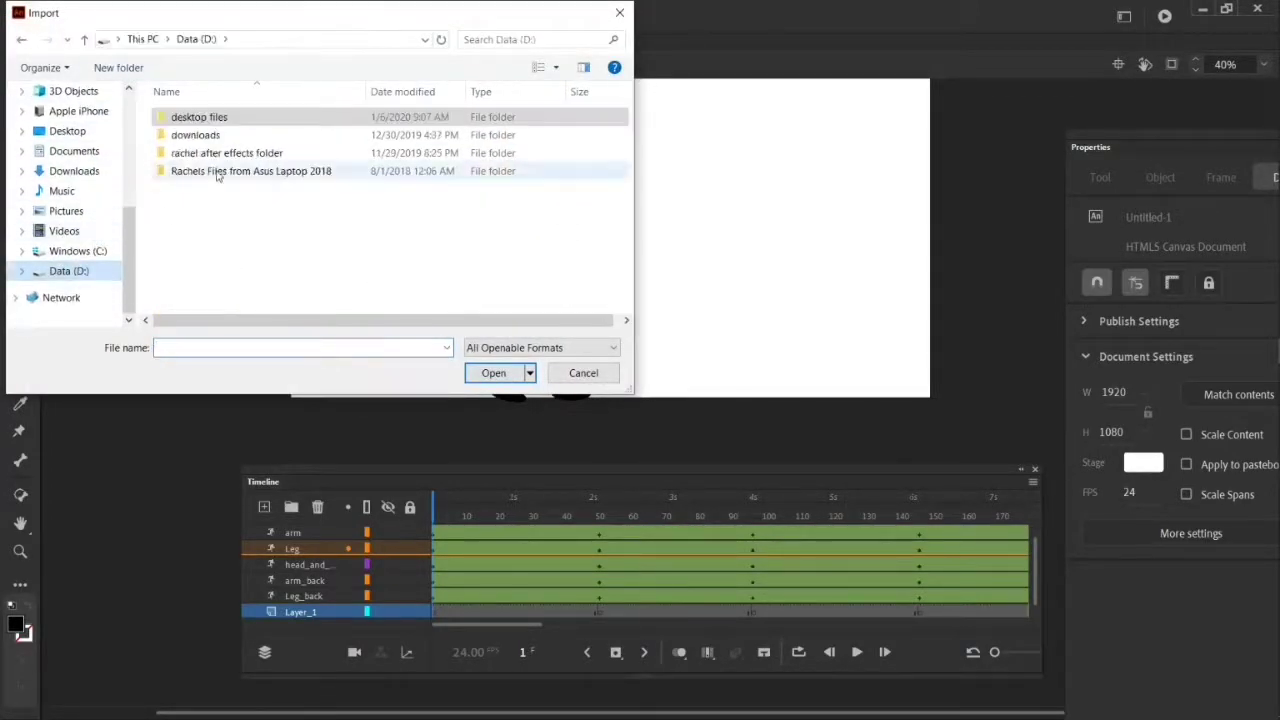
double_click(232, 118)
click(477, 37)
text(city)
scroll(427, 243, down, 3)
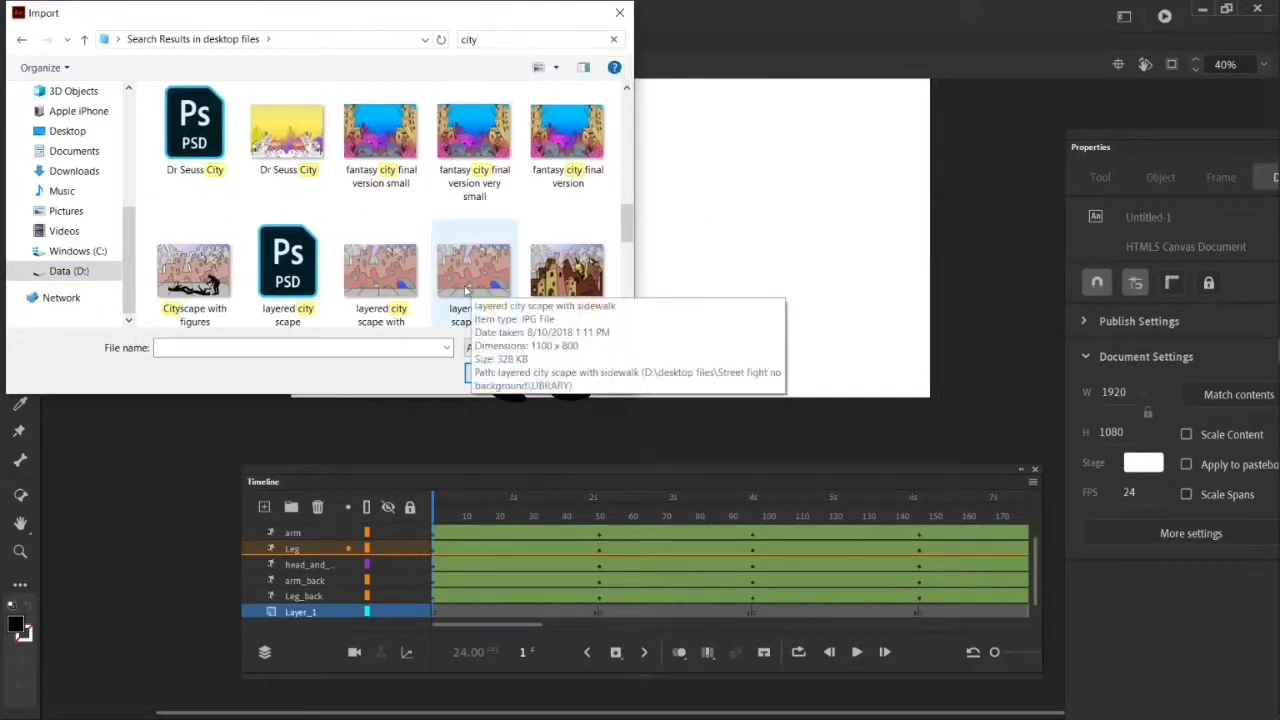
click(465, 290)
click(505, 371)
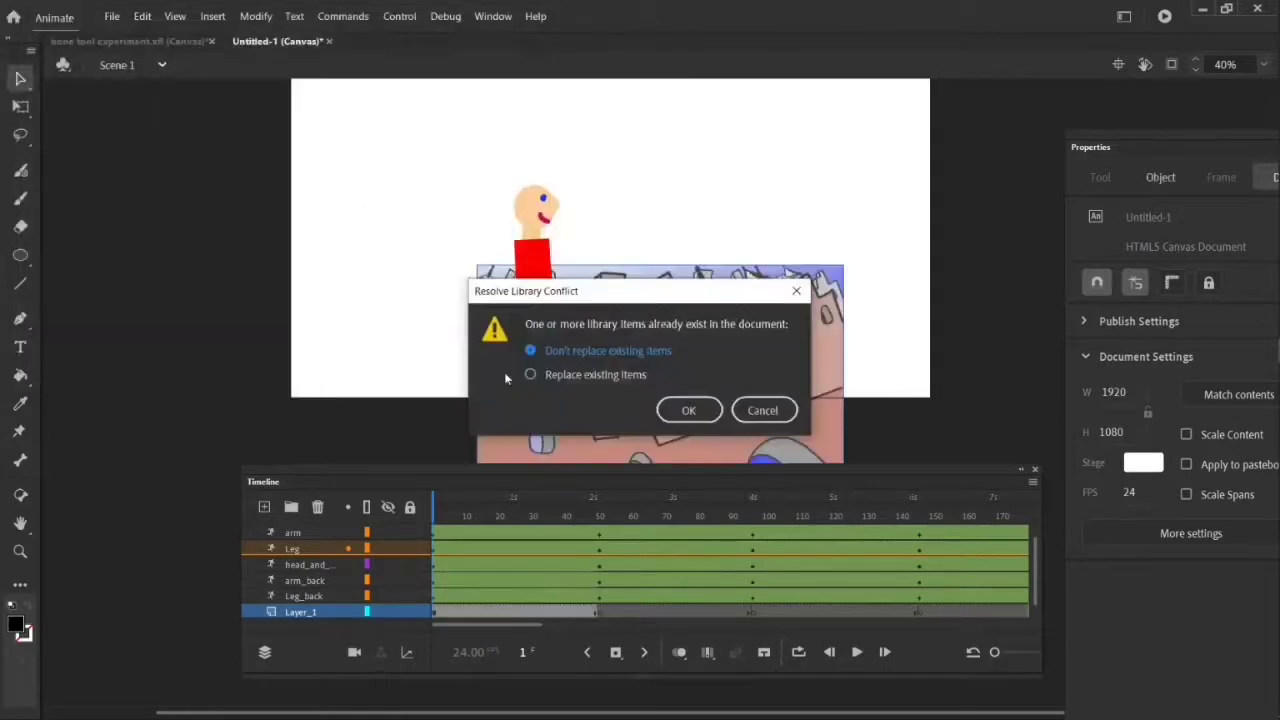
click(688, 410)
Step: Align the city background image with the stage's upper-left corner
drag(495, 310, 304, 118)
scroll(193, 176, up, 3)
drag(344, 301, 344, 266)
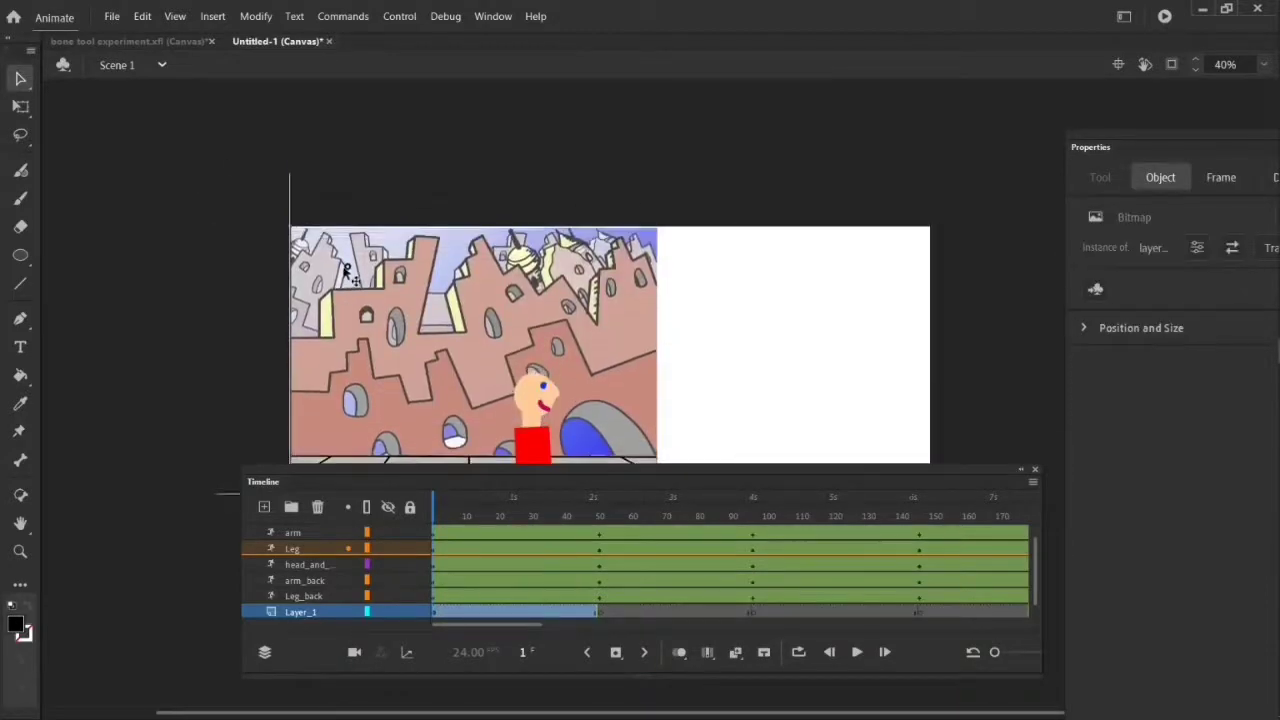
Step: Enlarge the city background with Free Transform so that it spans the stage width and its sidewalk lies under the character's feet
scroll(240, 289, down, 3)
key(q)
drag(655, 305, 748, 370)
drag(472, 356, 475, 404)
drag(425, 225, 517, 228)
drag(847, 173, 929, 172)
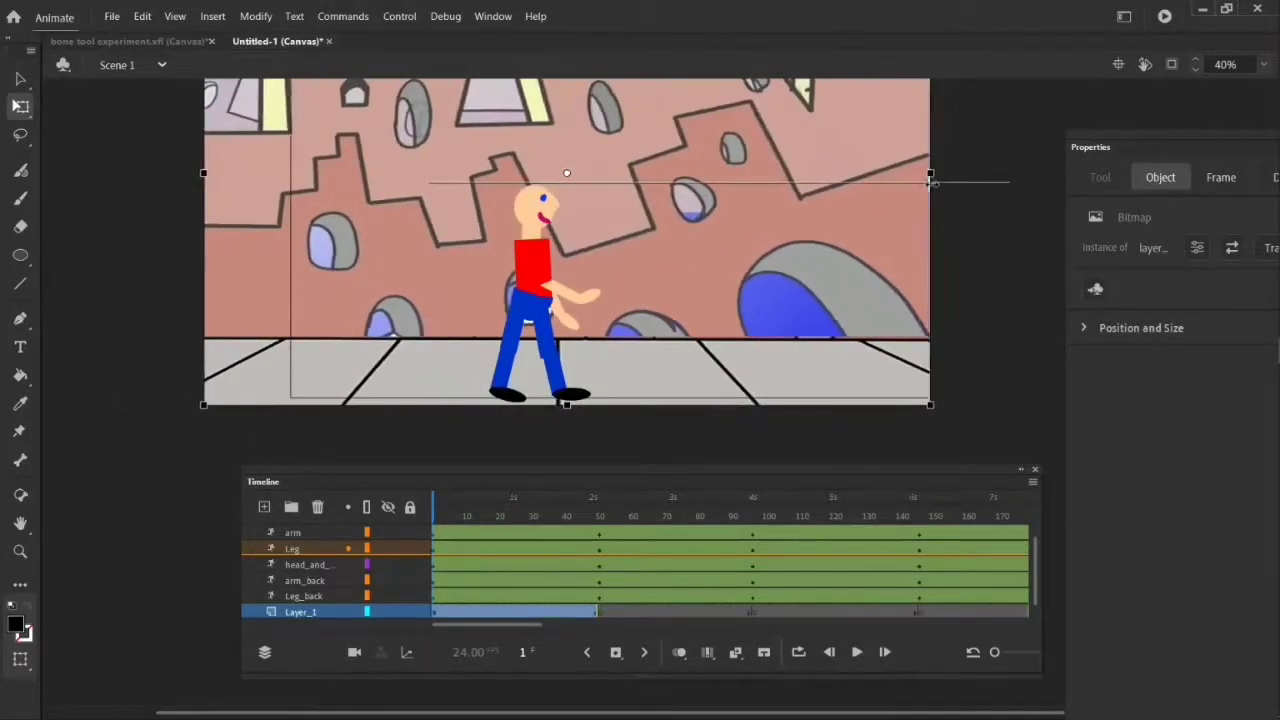
Step: Shift the city background vertically and stretch its lower edge to fit the sidewalk beneath the character
drag(748, 200, 703, 322)
scroll(986, 332, up, 3)
scroll(932, 242, down, 3)
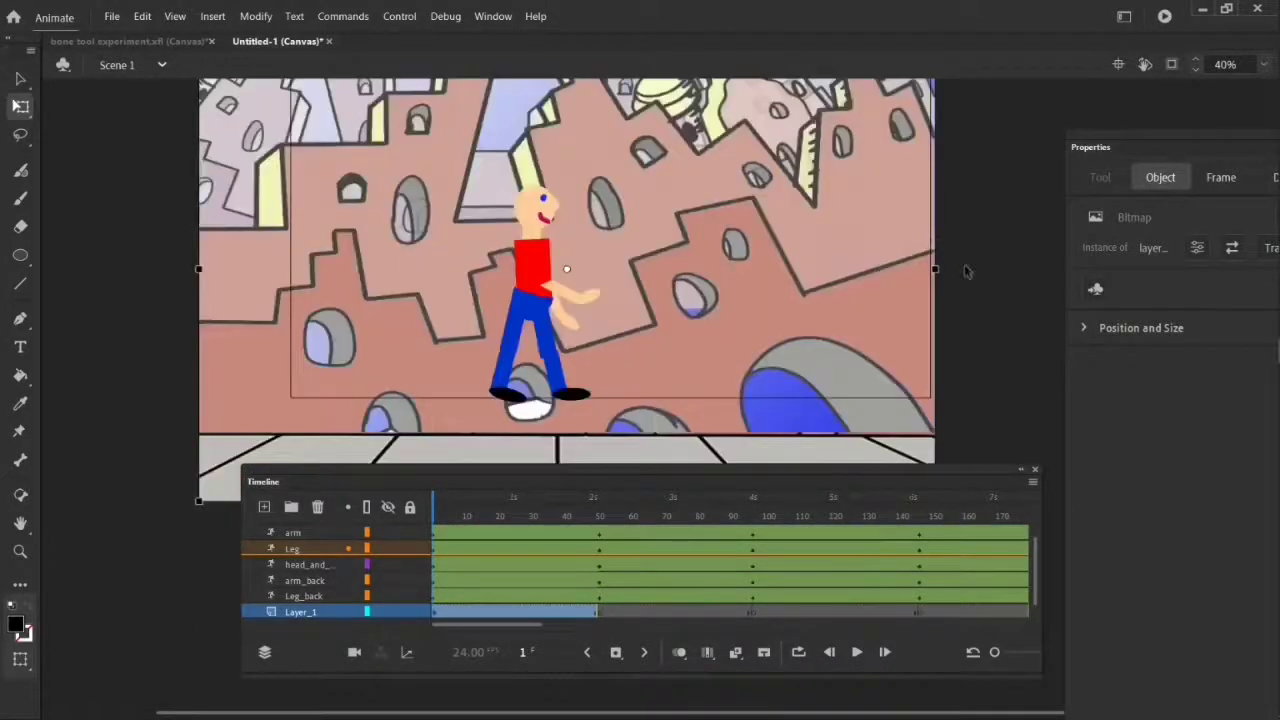
drag(674, 369, 675, 309)
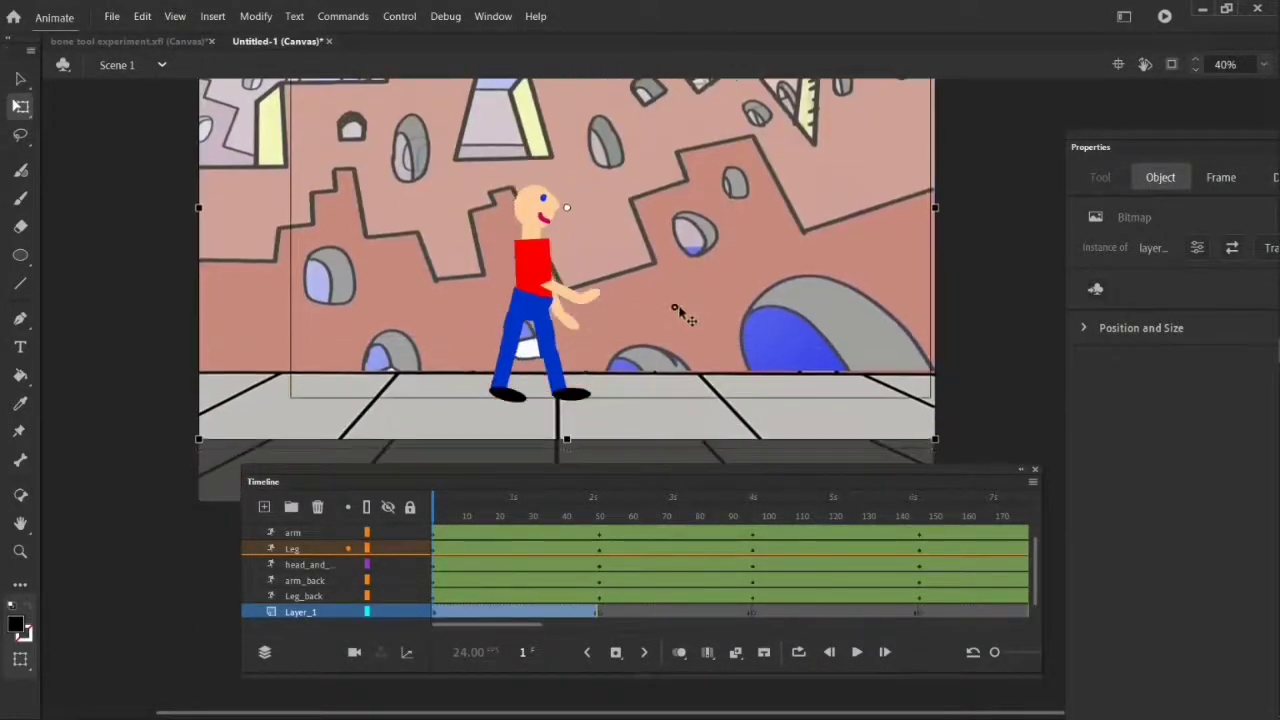
drag(567, 440, 567, 459)
drag(632, 404, 631, 363)
Step: Reduce the background's height from its upper edge and lower the image until its base meets the stage's bottom edge
scroll(898, 407, up, 4)
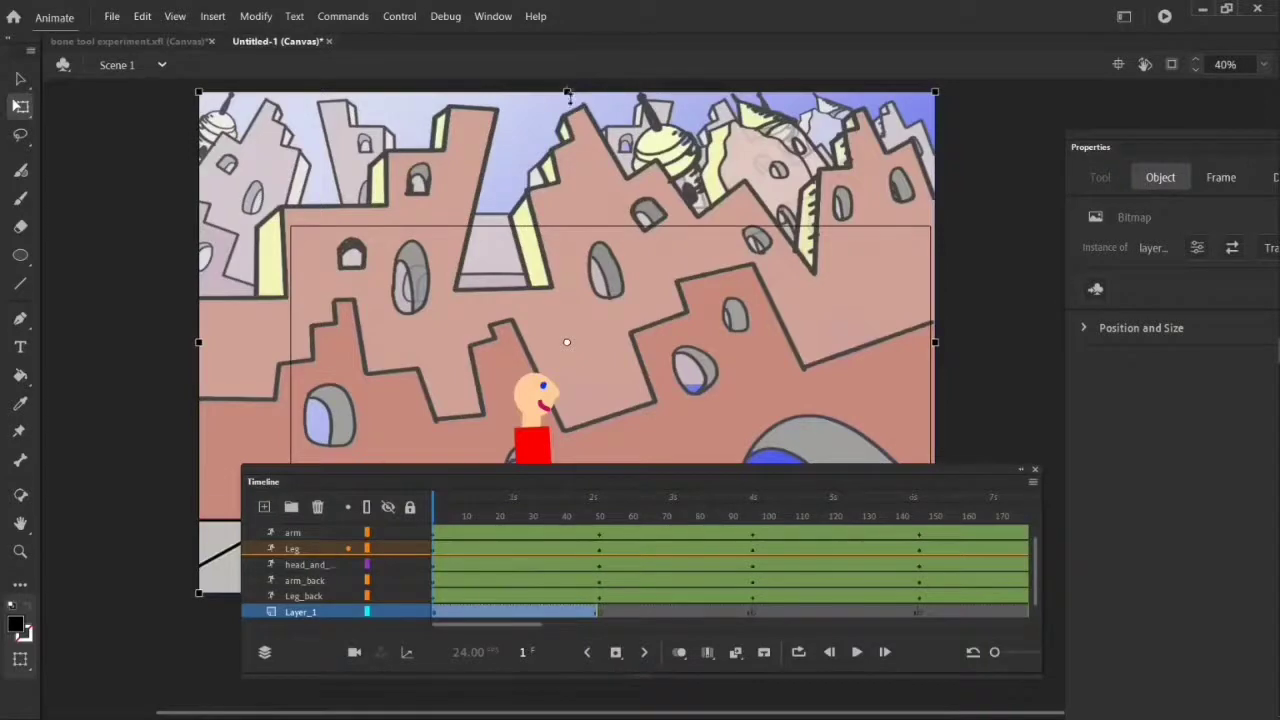
drag(567, 90, 567, 149)
scroll(694, 320, down, 4)
drag(612, 245, 613, 289)
scroll(541, 350, up, 4)
scroll(541, 350, down, 4)
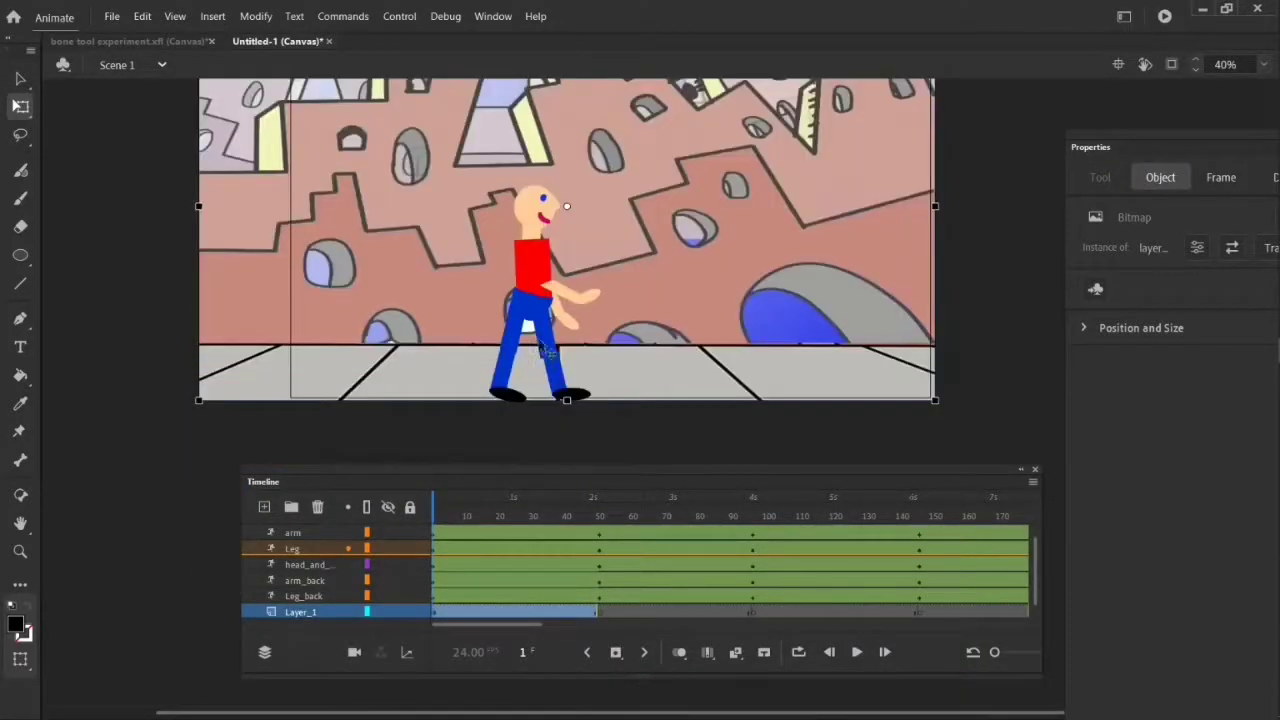
Step: Extend the background image's frame span on Layer_1 to cover the walk up to frame 292
click(1259, 65)
drag(1237, 64, 1152, 70)
text(30)
key(Return)
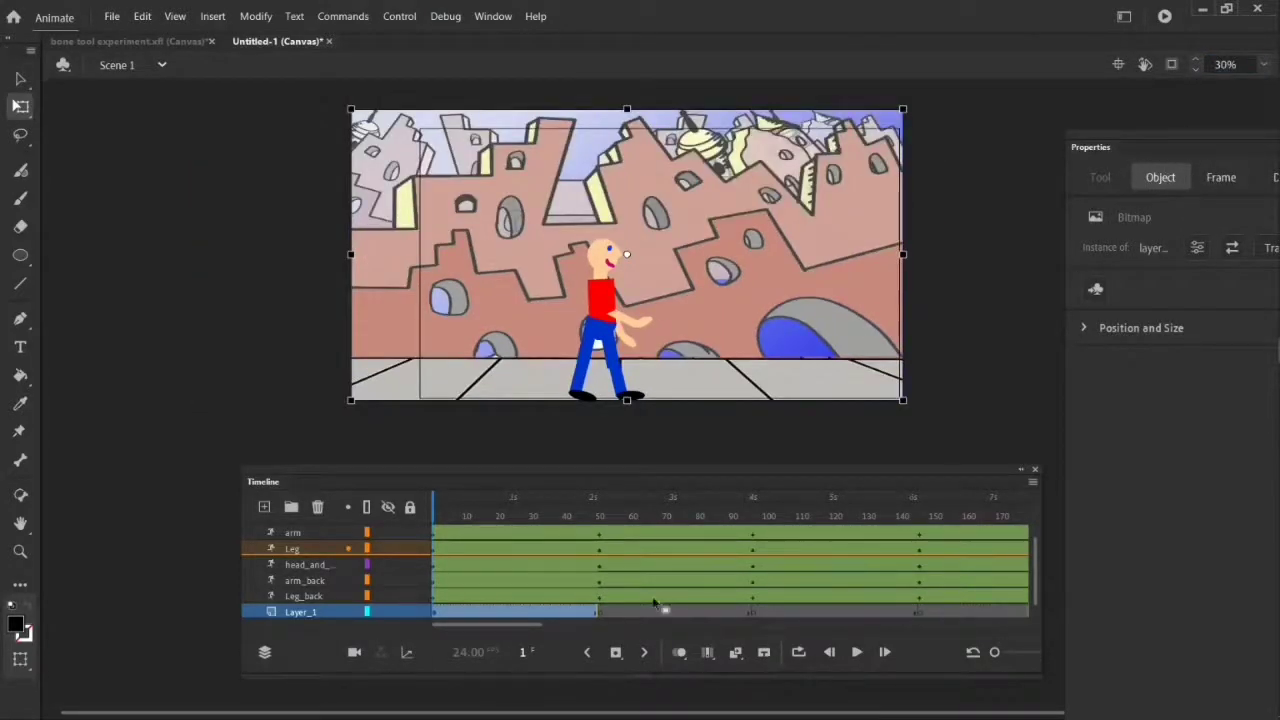
drag(597, 611, 1050, 616)
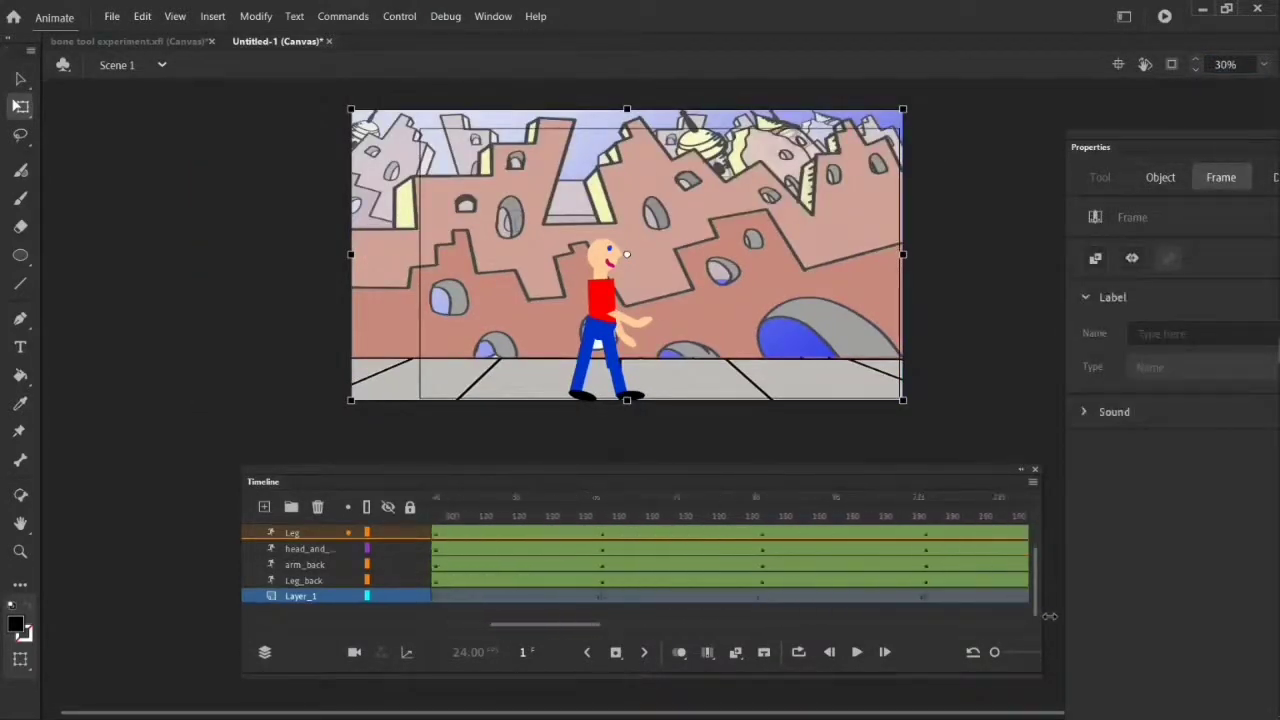
scroll(900, 570, right, 4)
click(850, 596)
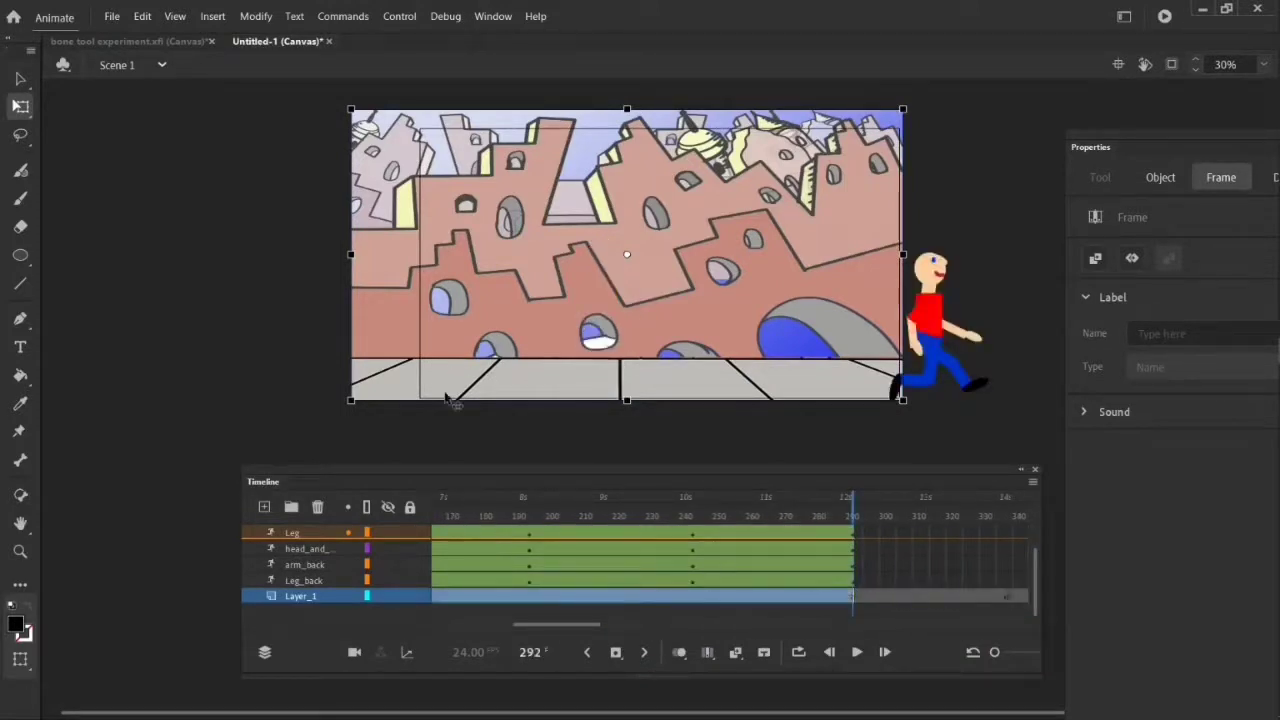
Step: Play the whole walk animation from frame 1 to check the character's movement against the city background
key(Return)
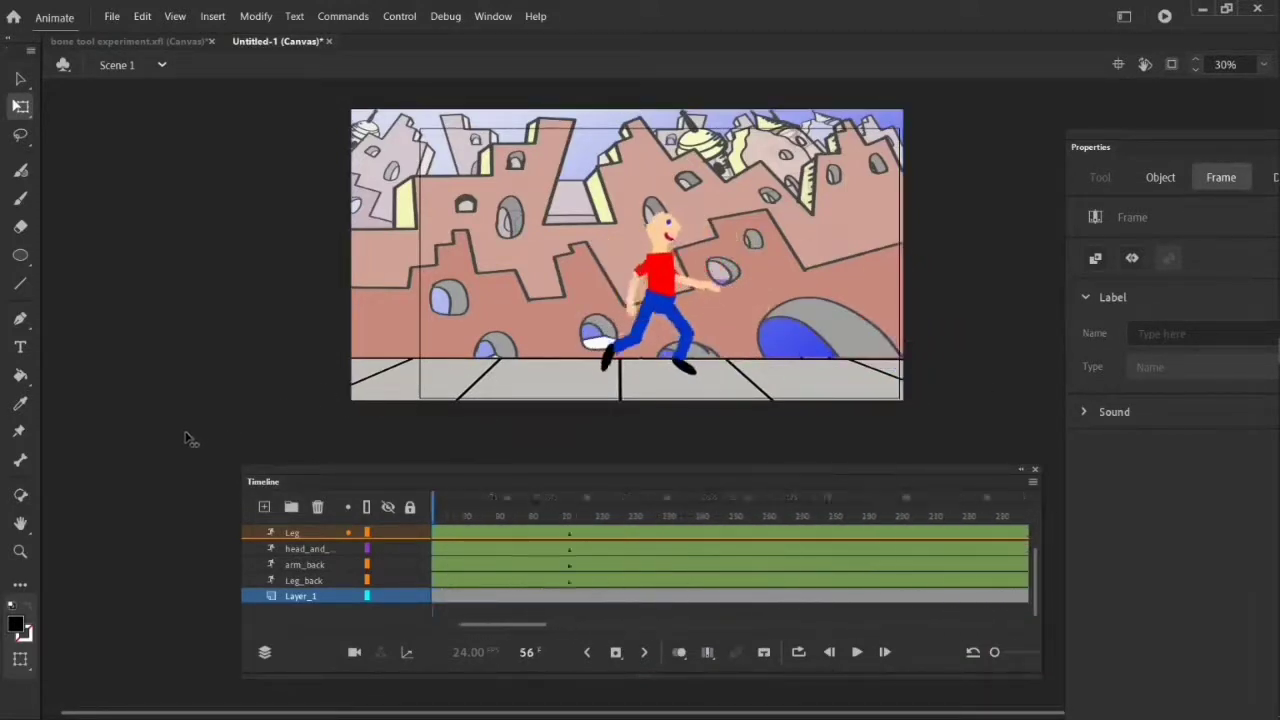
click(183, 441)
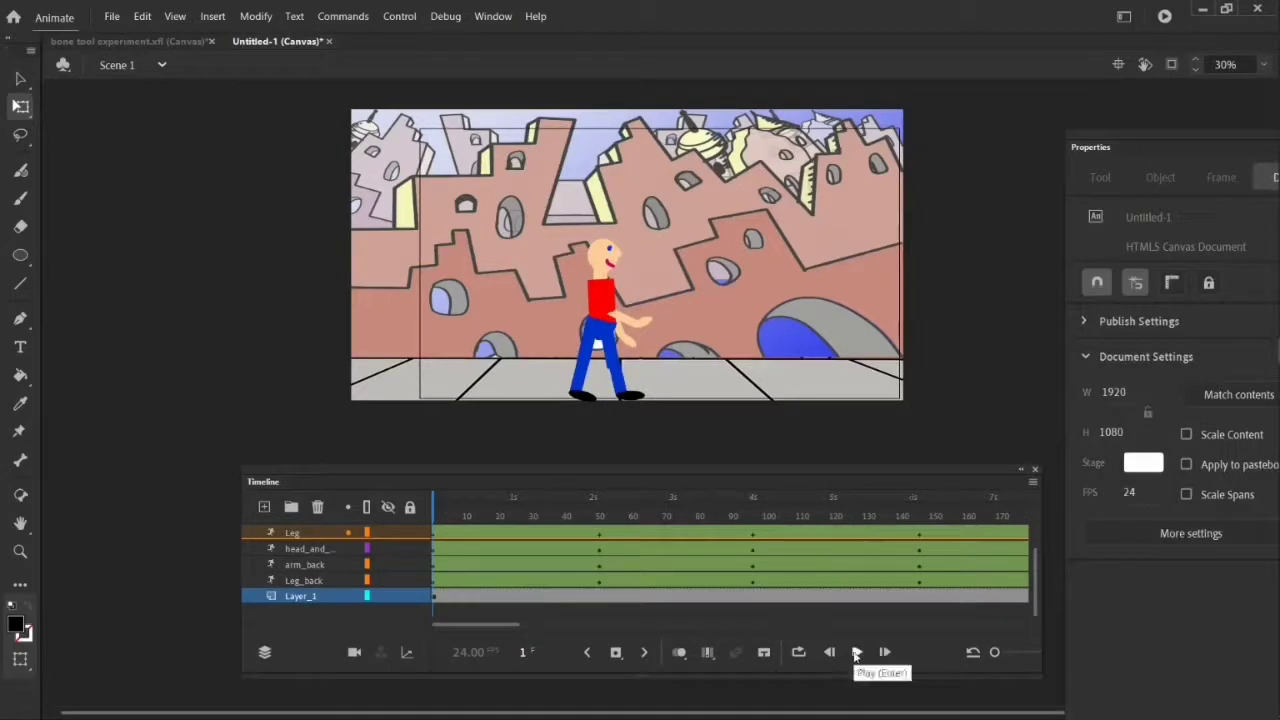
click(856, 652)
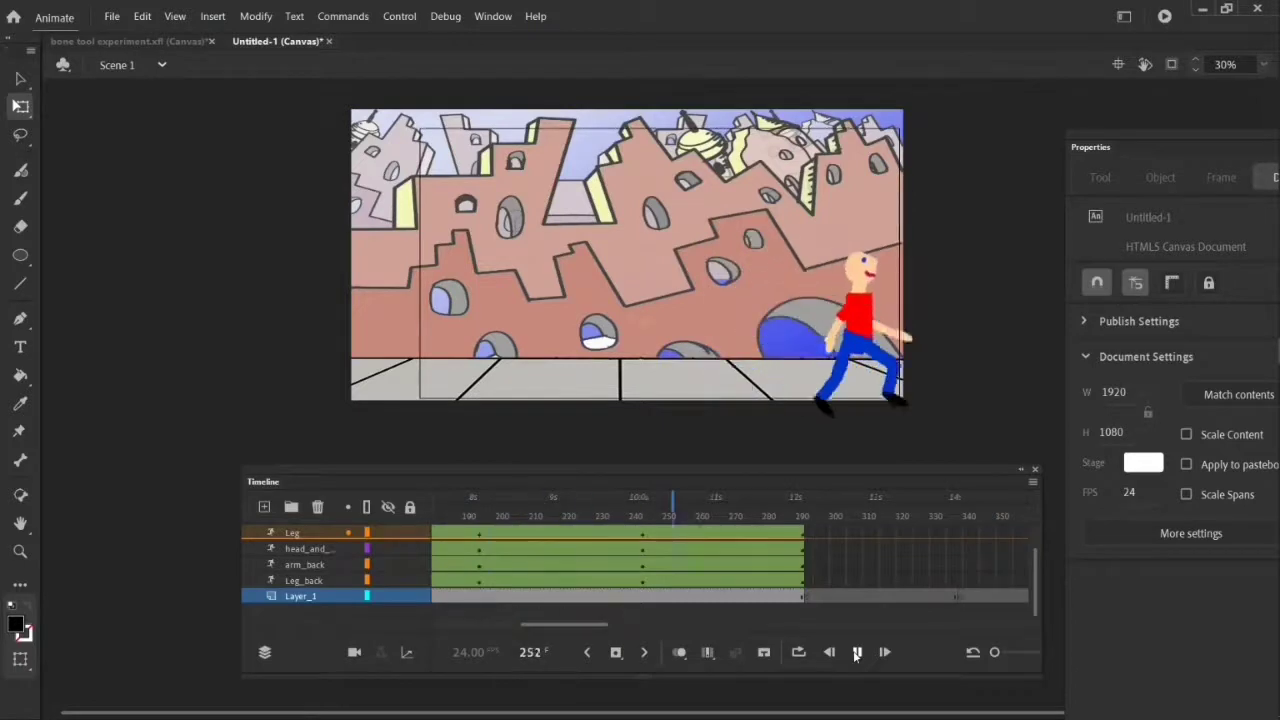
Step: Save the document to the Desktop as an uncompressed Animate document named "Bone tool walk and jump figure"
click(112, 16)
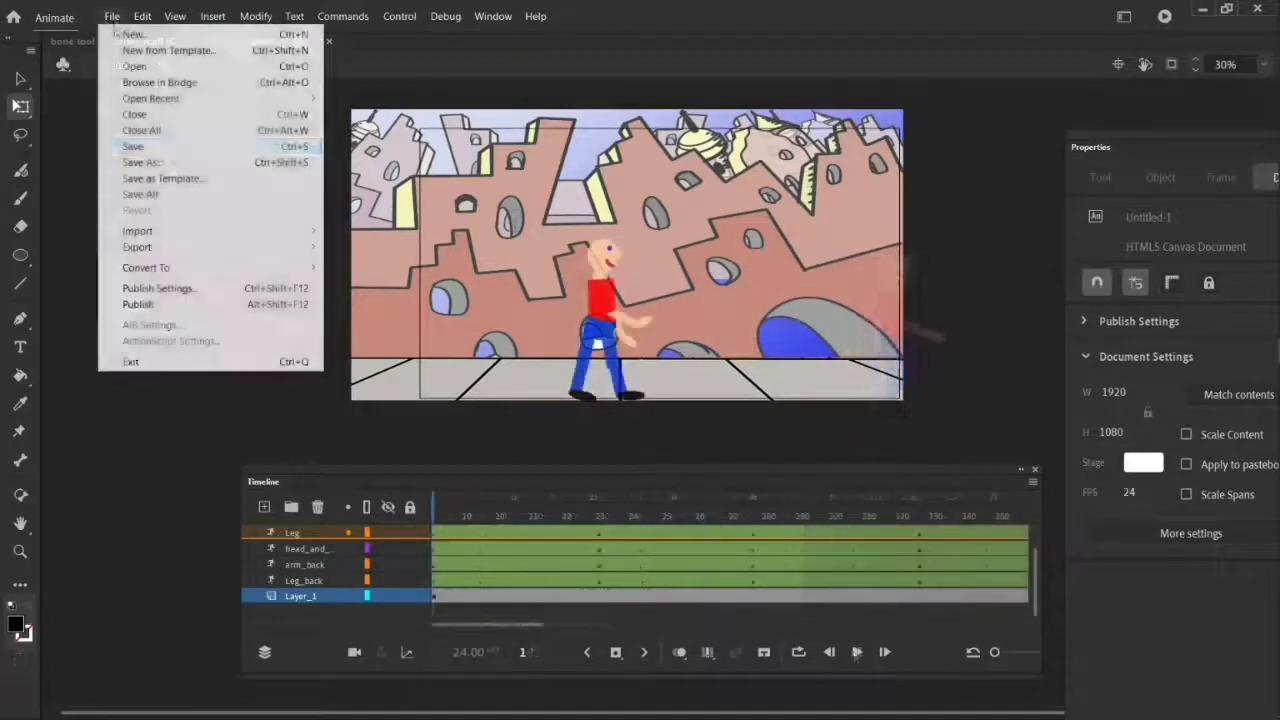
click(140, 162)
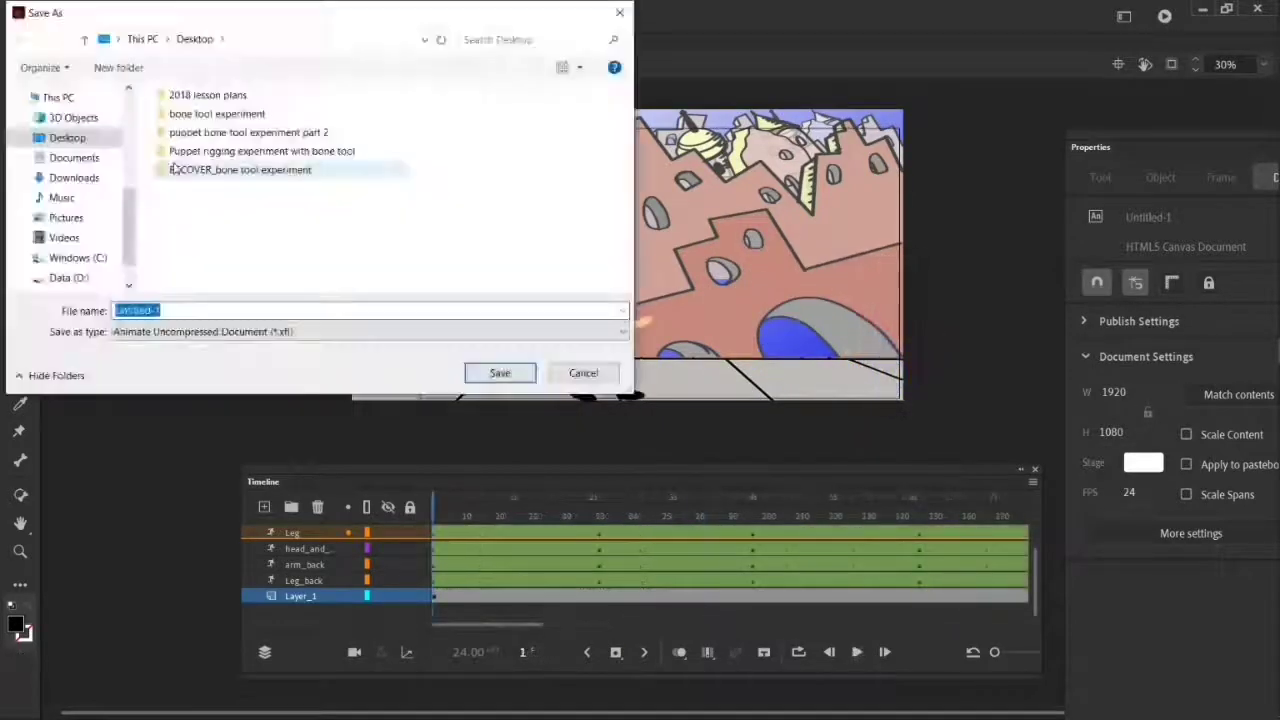
click(425, 199)
key(b)
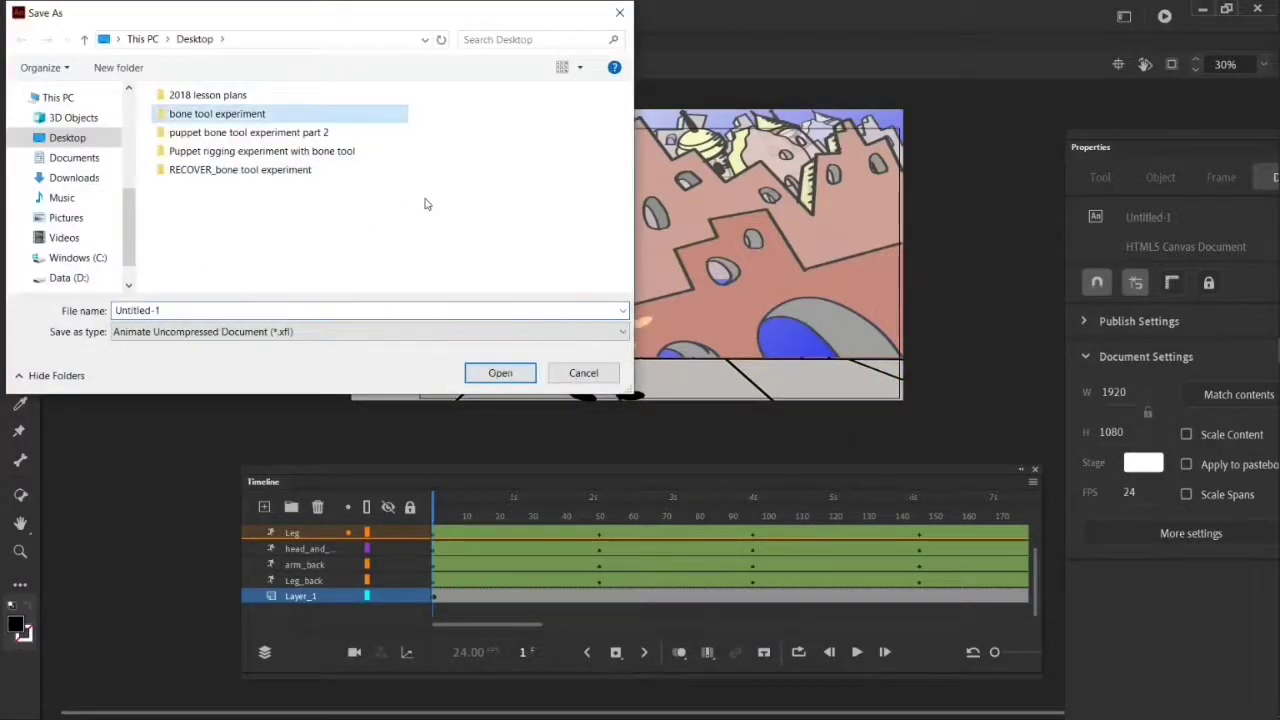
click(166, 311)
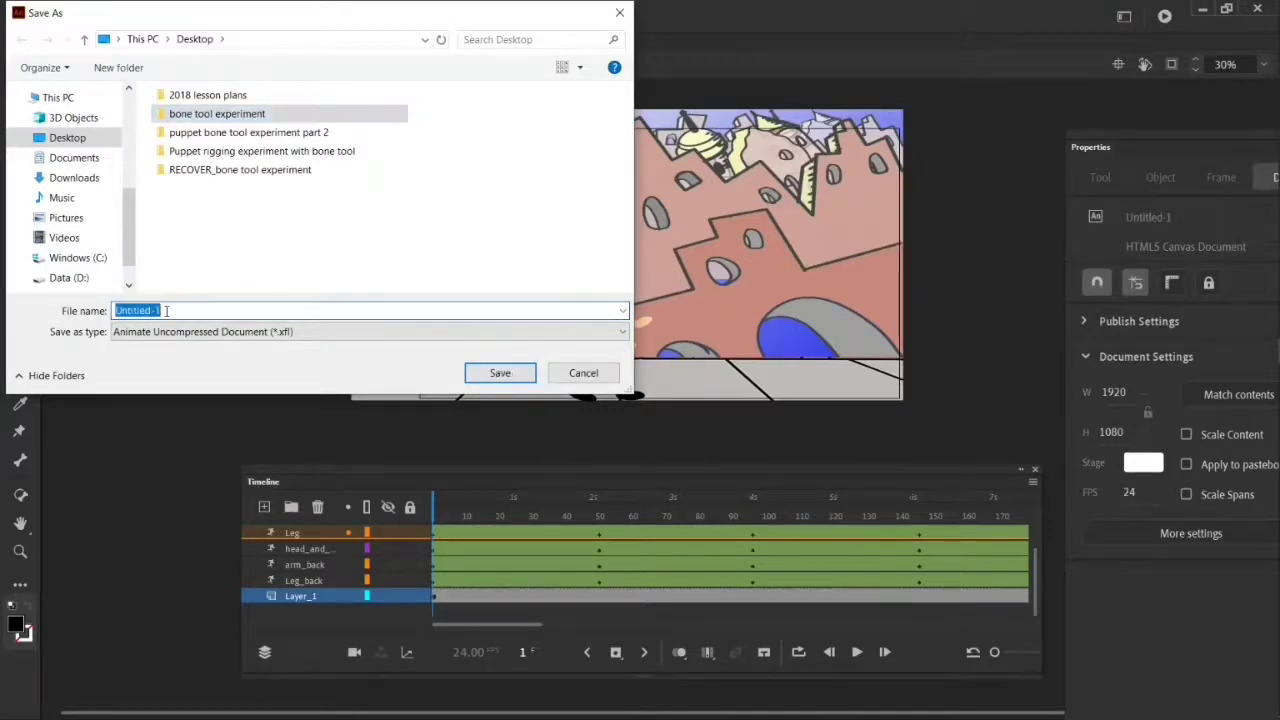
click(67, 140)
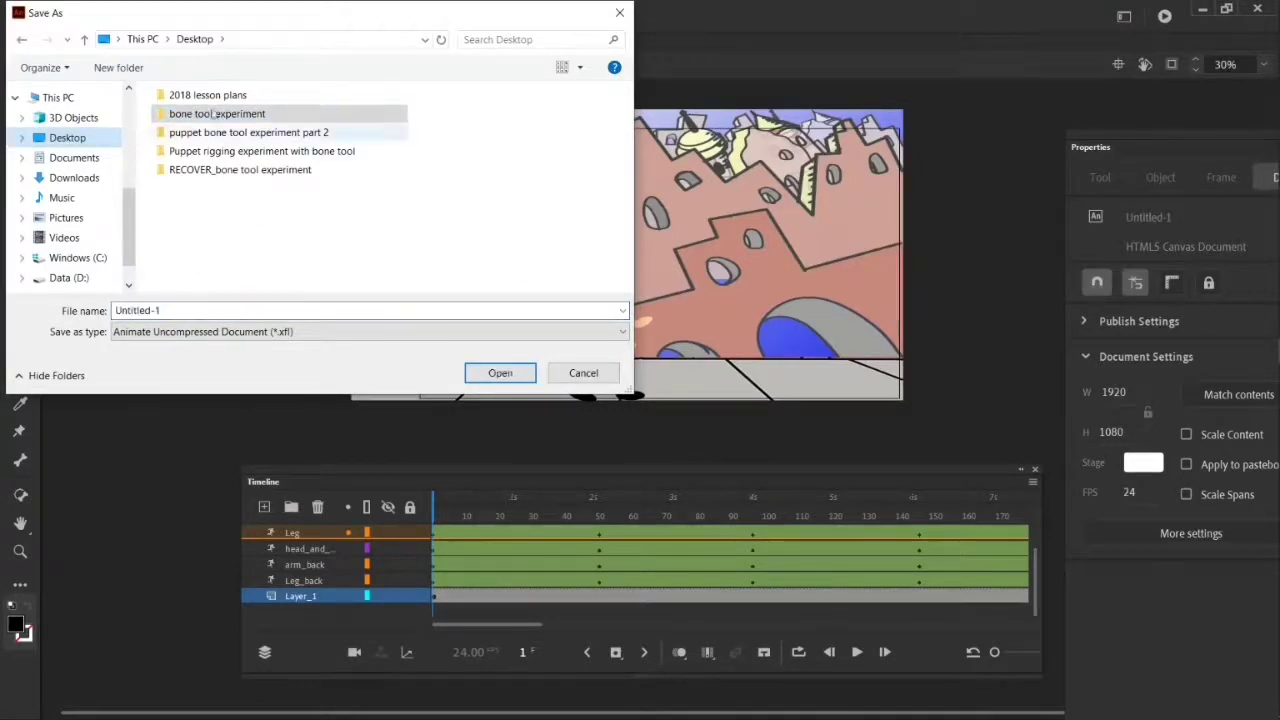
click(178, 311)
text(Bone tp)
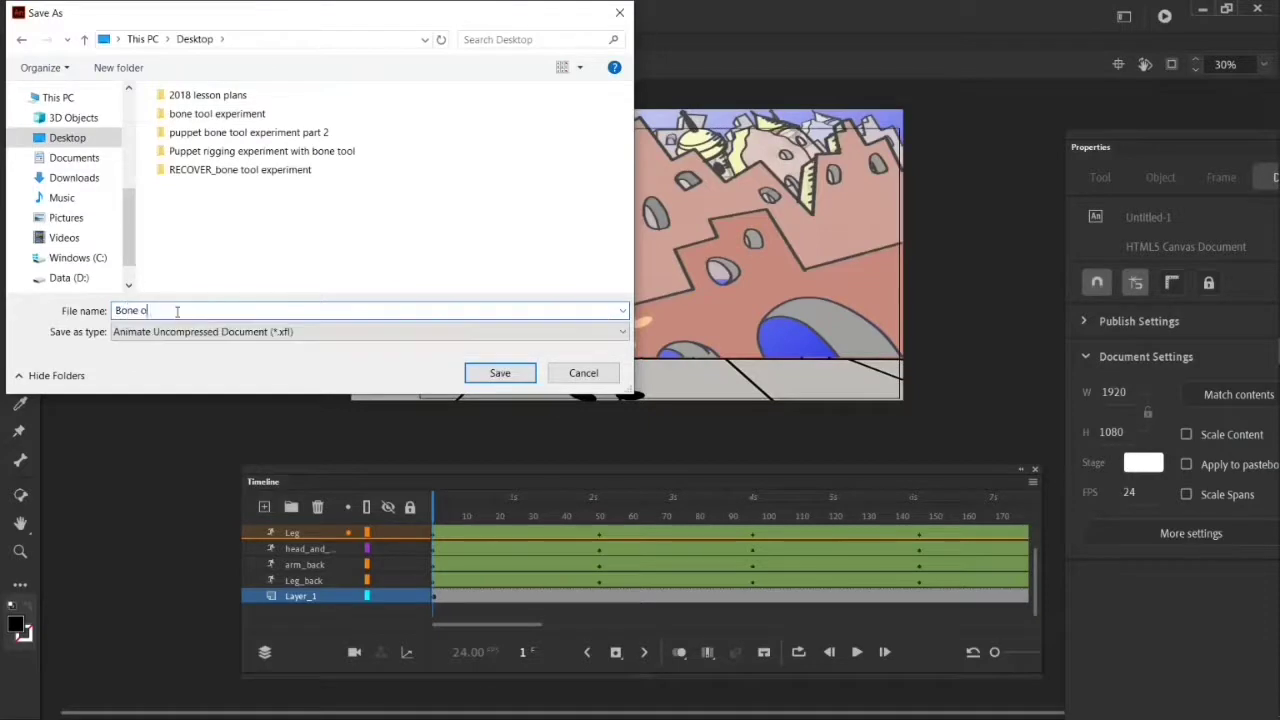
key(BackSpace)
key(BackSpace)
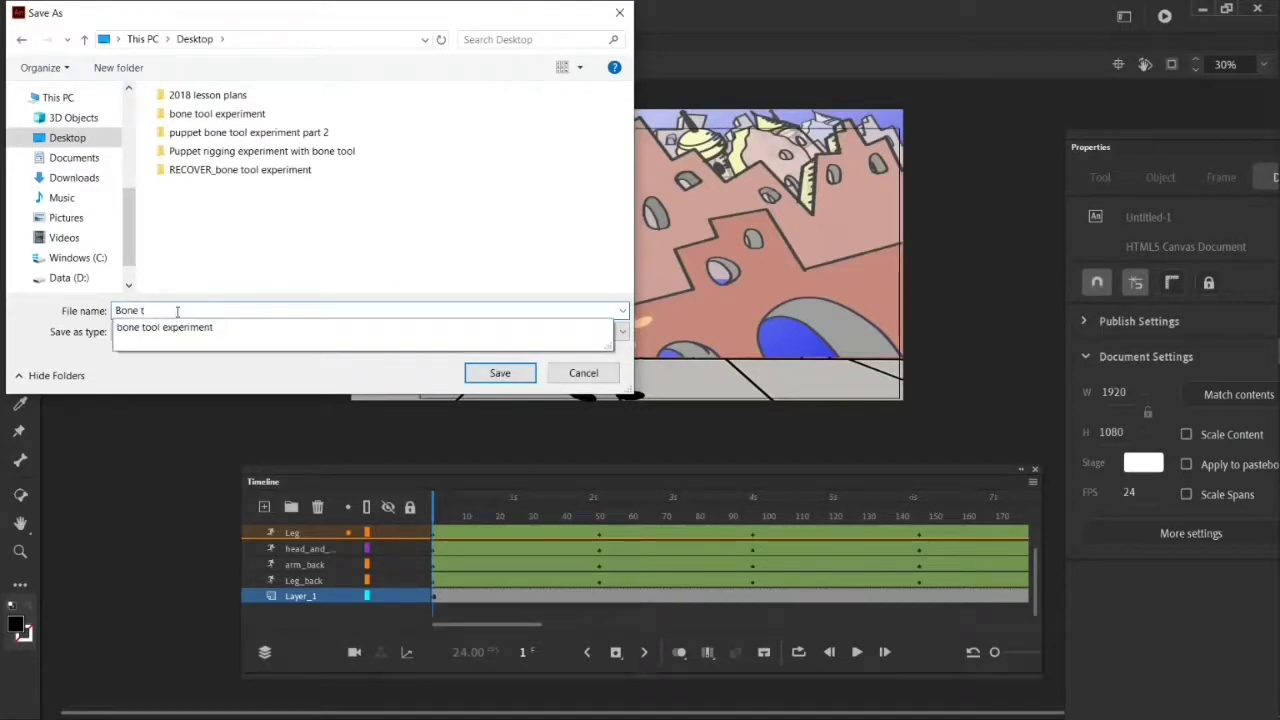
text(ool walk and jump figure)
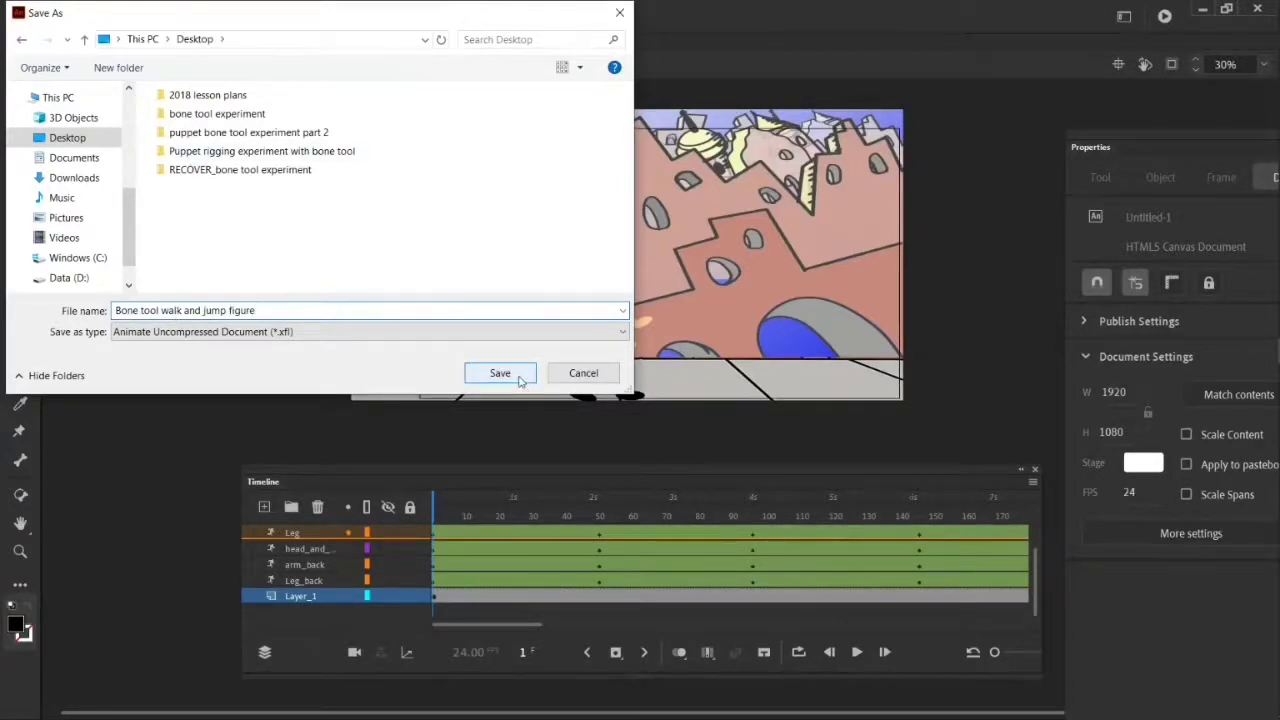
click(500, 373)
Step: Export the animation as a video to Media Encoder and start encoding the queue there
click(112, 16)
mouse_move(329, 247)
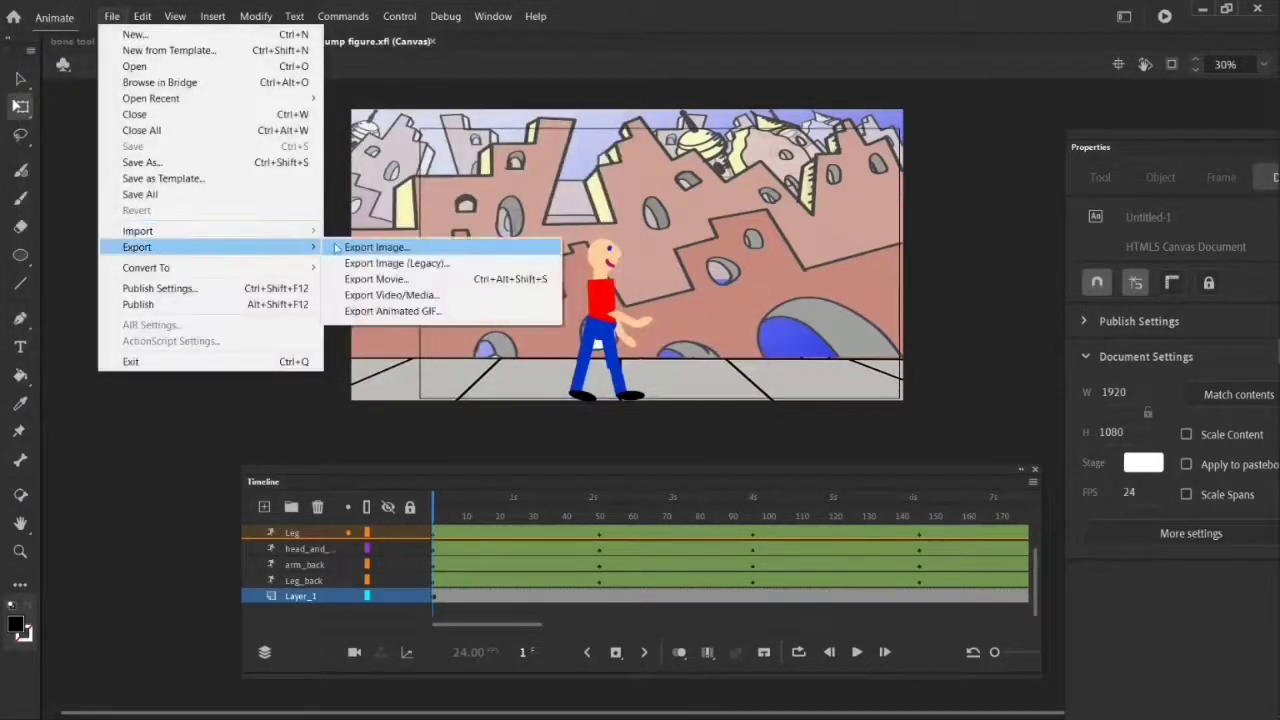
click(438, 296)
click(658, 582)
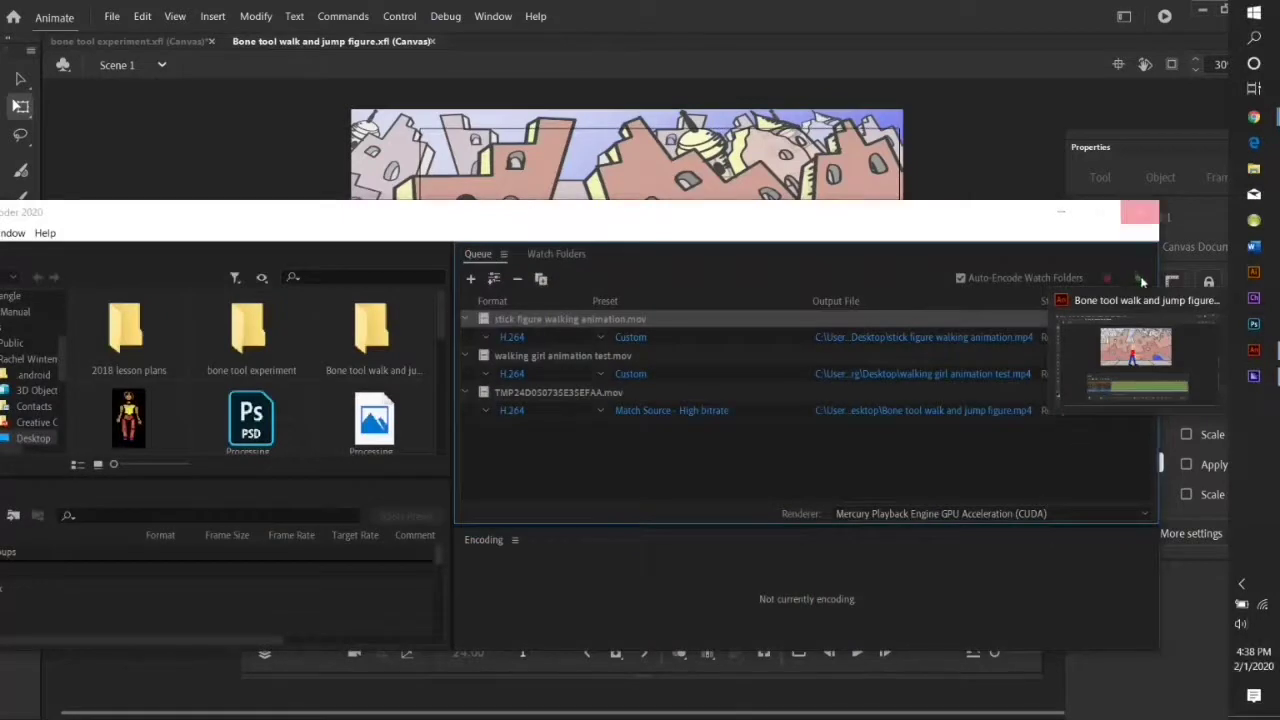
click(1138, 280)
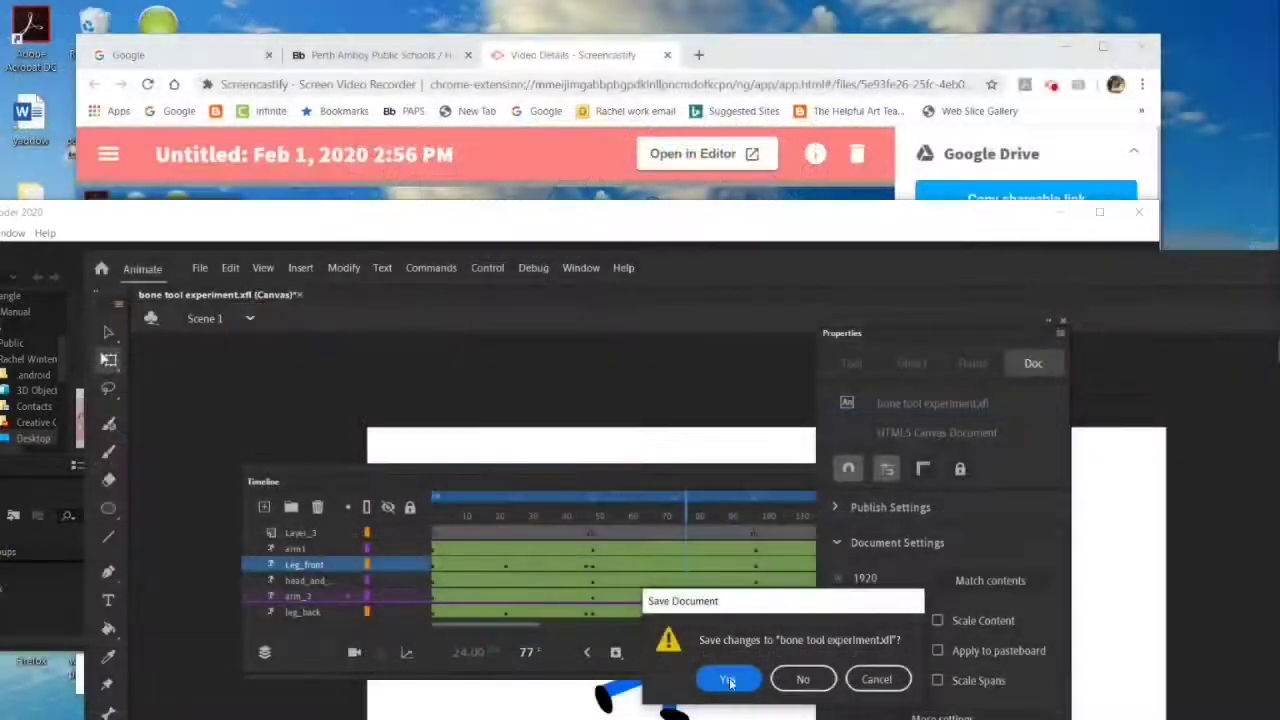
Step: Save the changes to "bone tool experiment.xfl" while closing it
click(729, 681)
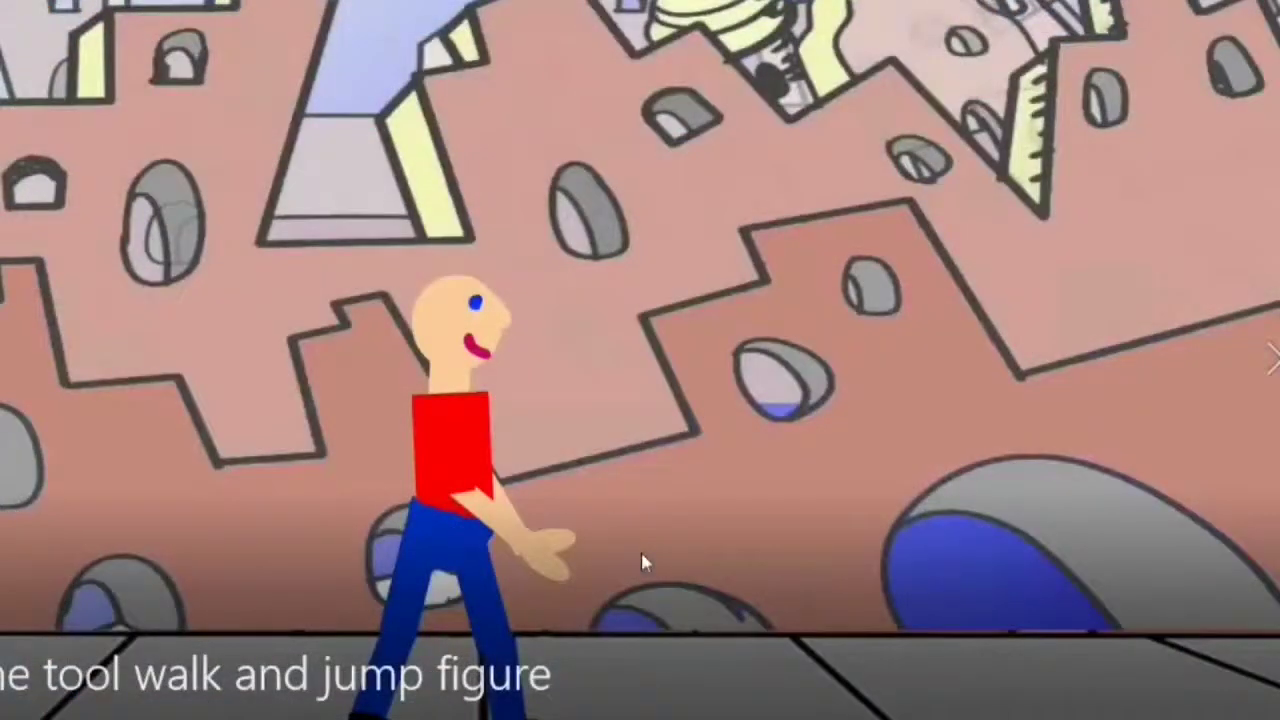